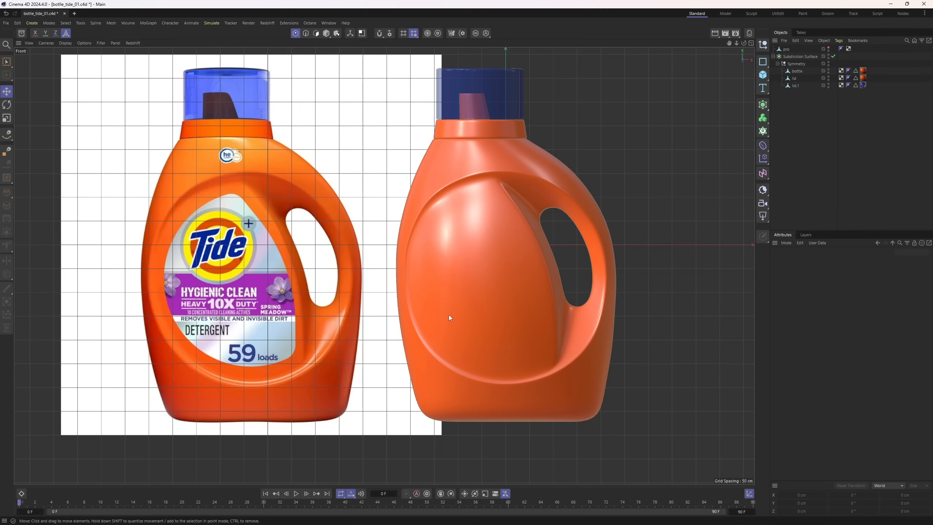
Step: Examine the finished bottle model beside its reference image, checking its wireframe in Front view and its form in perspective
{"action": "middle_click_drag", "start_coordinate": [482, 305], "coordinate": [524, 308], "text": "alt"}
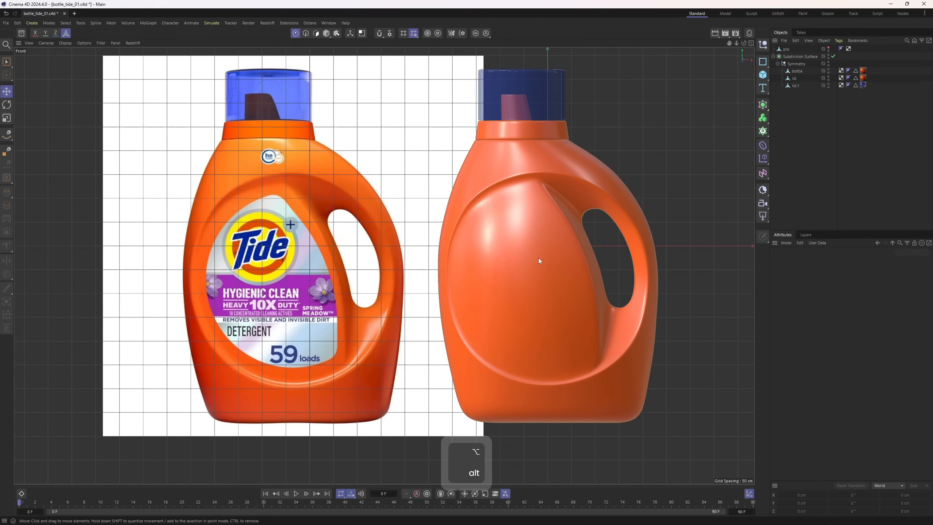
{"action": "middle_click_drag", "start_coordinate": [538, 258], "coordinate": [511, 265], "text": "alt"}
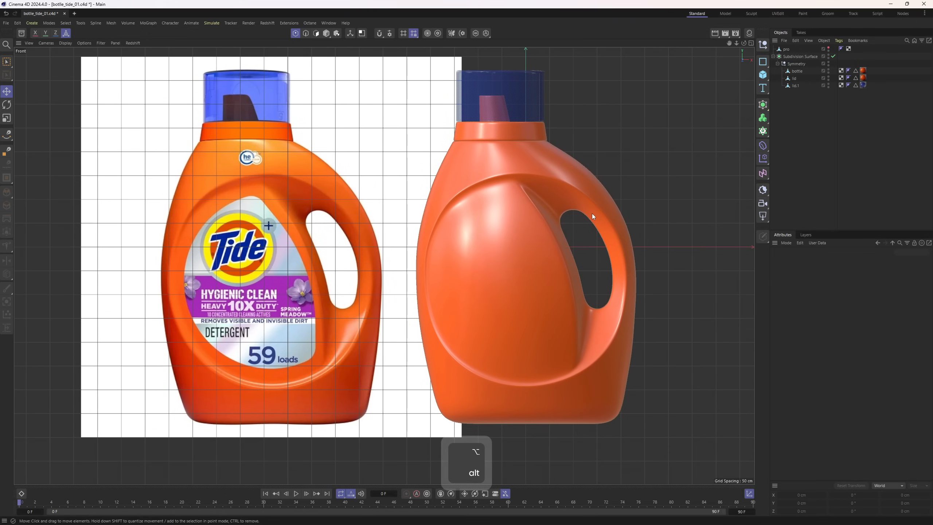
{"action": "key", "text": "n"}
{"action": "key", "text": "b"}
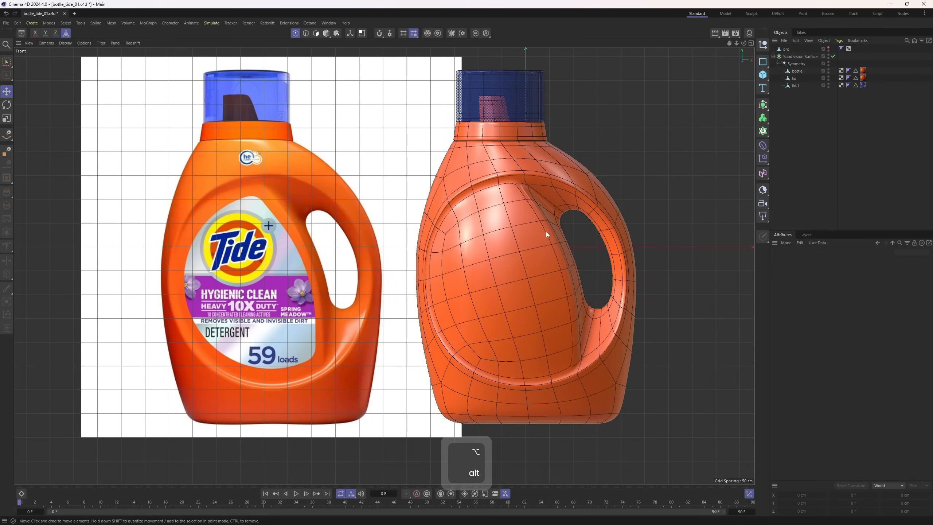
{"action": "key", "text": "n"}
{"action": "key", "text": "a"}
{"action": "key", "text": "F1"}
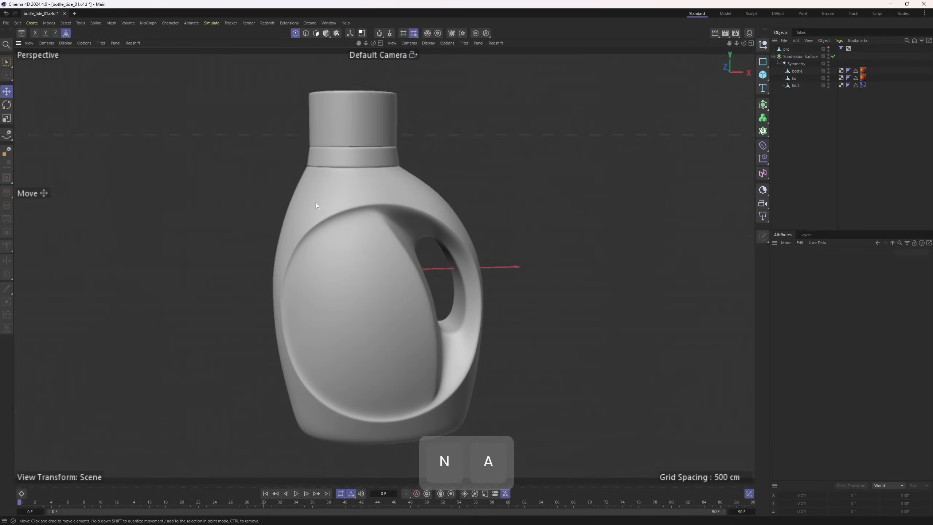
{"action": "left_click_drag", "start_coordinate": [376, 246], "coordinate": [438, 337], "text": "alt"}
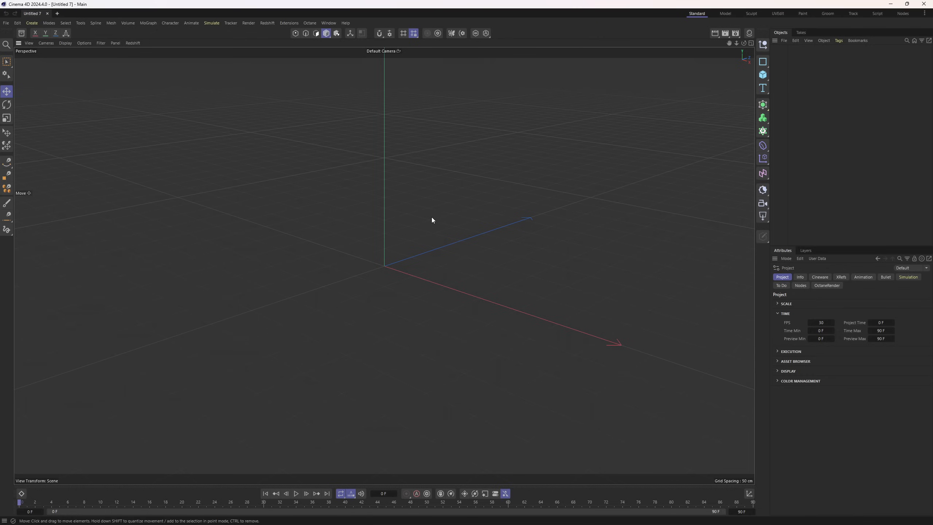
Step: Load the Tide bottle image as the Front view background and set its transparency to 63%
{"action": "middle_click", "coordinate": [391, 211]}
{"action": "middle_click", "coordinate": [536, 304]}
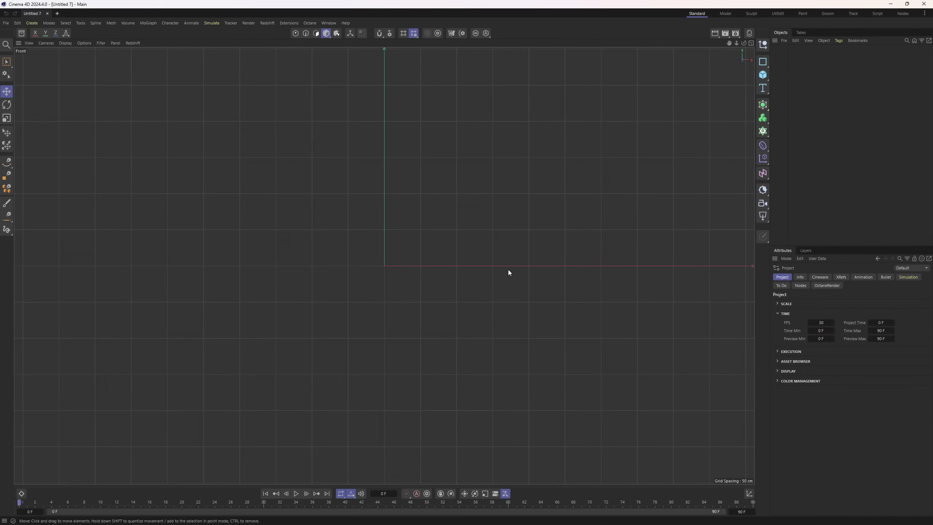
{"action": "key", "text": "shift+v"}
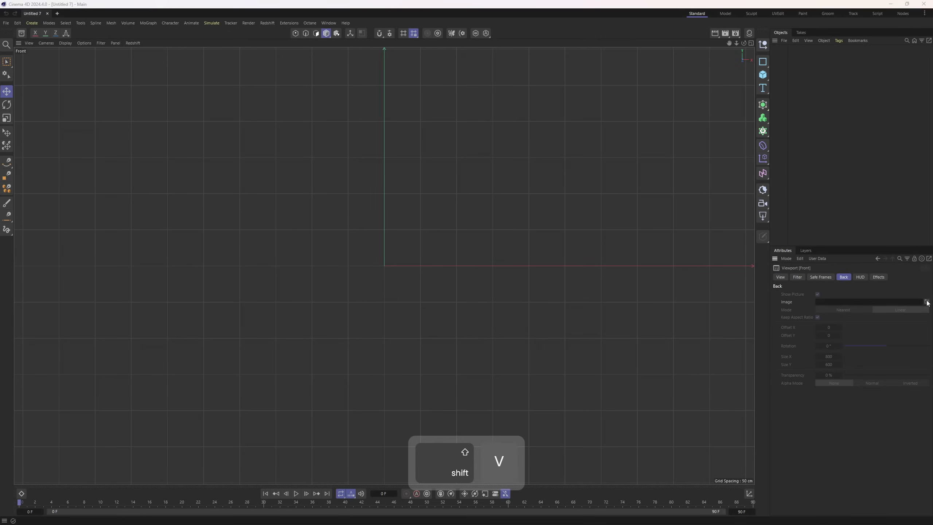
{"action": "left_click", "coordinate": [926, 302]}
{"action": "double_click", "coordinate": [84, 68]}
{"action": "double_click", "coordinate": [85, 83]}
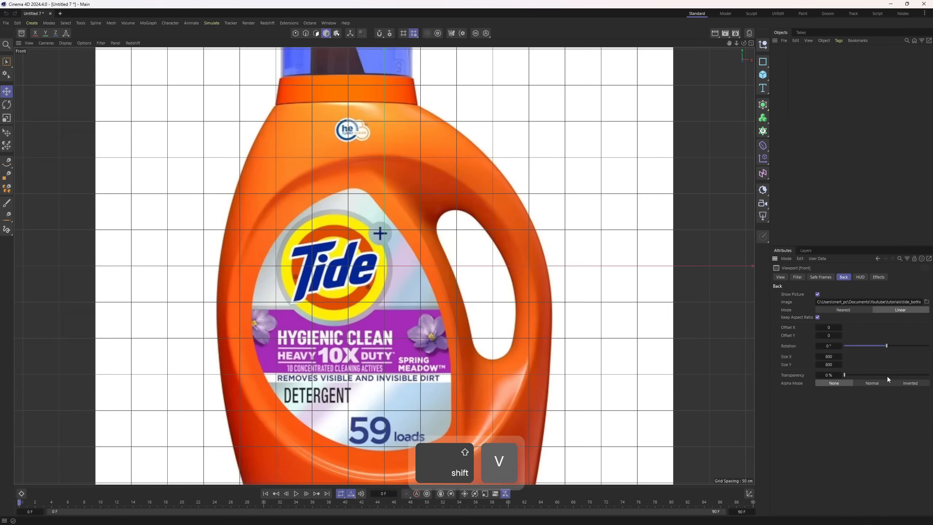
{"action": "left_click_drag", "start_coordinate": [887, 376], "coordinate": [898, 374]}
{"action": "scroll", "coordinate": [508, 225], "scroll_direction": "down", "scroll_amount": 3}
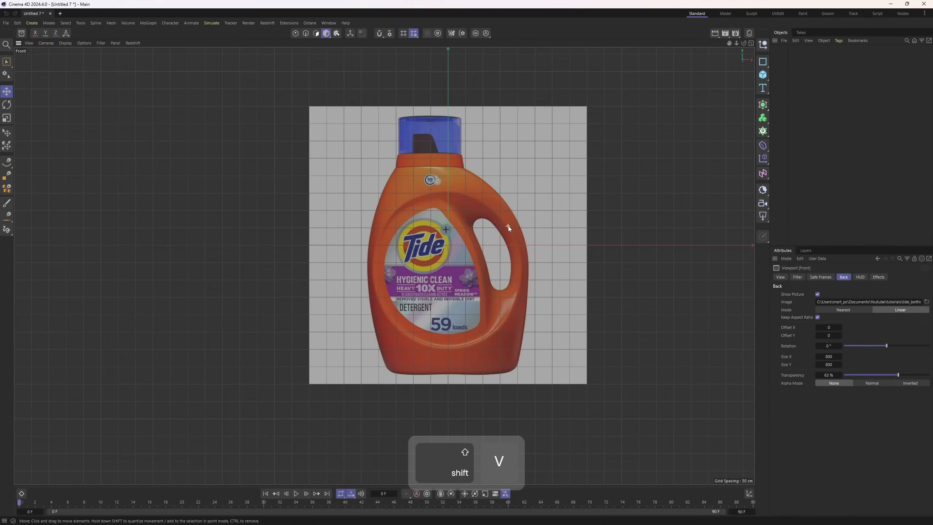
Step: Add a cube and resize it to about 475 cm wide and 596 cm high so it spans the bottle body in the reference
{"action": "left_click", "coordinate": [762, 75]}
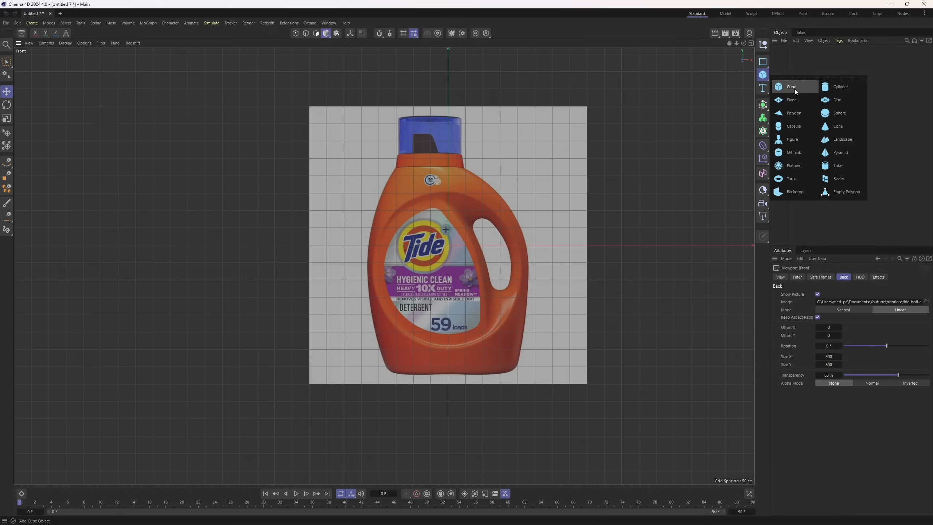
{"action": "left_click", "coordinate": [790, 89]}
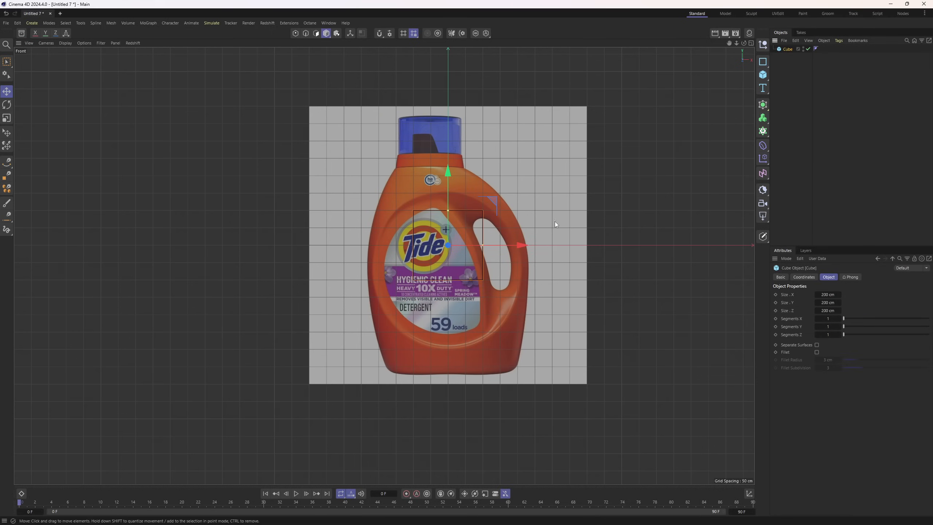
{"action": "scroll", "coordinate": [555, 222], "scroll_direction": "up", "scroll_amount": 2}
{"action": "left_click_drag", "start_coordinate": [471, 236], "coordinate": [529, 240]}
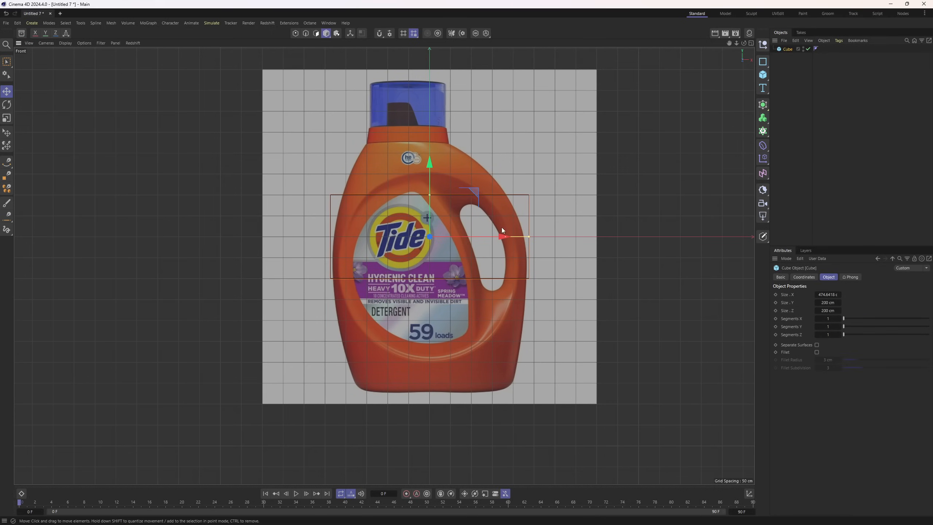
{"action": "left_click_drag", "start_coordinate": [427, 198], "coordinate": [430, 143]}
{"action": "key", "text": "alt"}
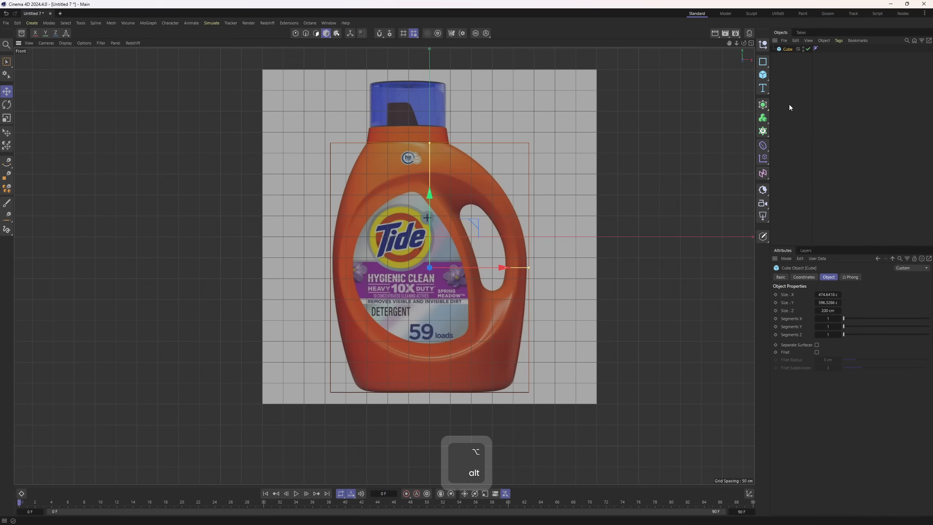
Step: Place the cube inside a new Subdivision Surface and view it in perspective
{"action": "left_click", "coordinate": [763, 104], "text": "alt"}
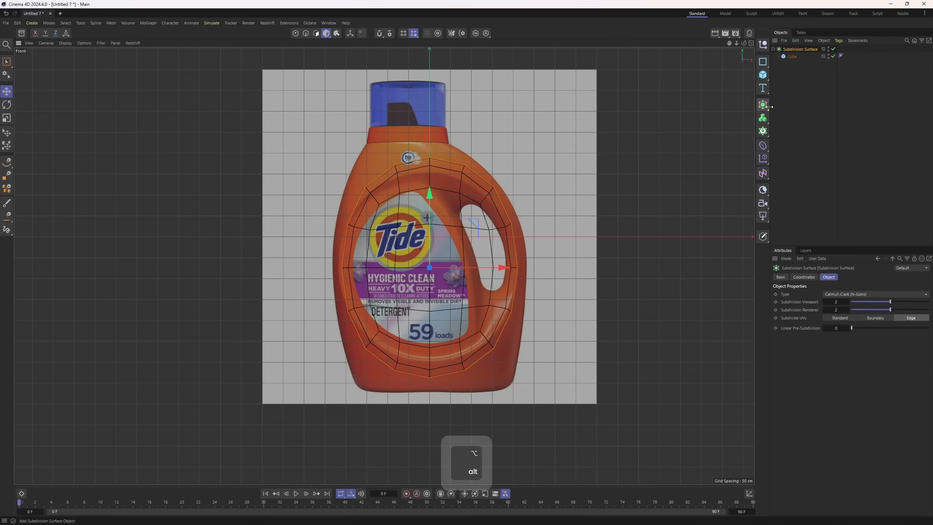
{"action": "key", "text": "F1"}
{"action": "left_click_drag", "start_coordinate": [219, 172], "coordinate": [333, 190], "text": "alt"}
Step: Display the shaded model with wireframe lines and hide the workplane grid in the perspective view
{"action": "key", "text": "n"}
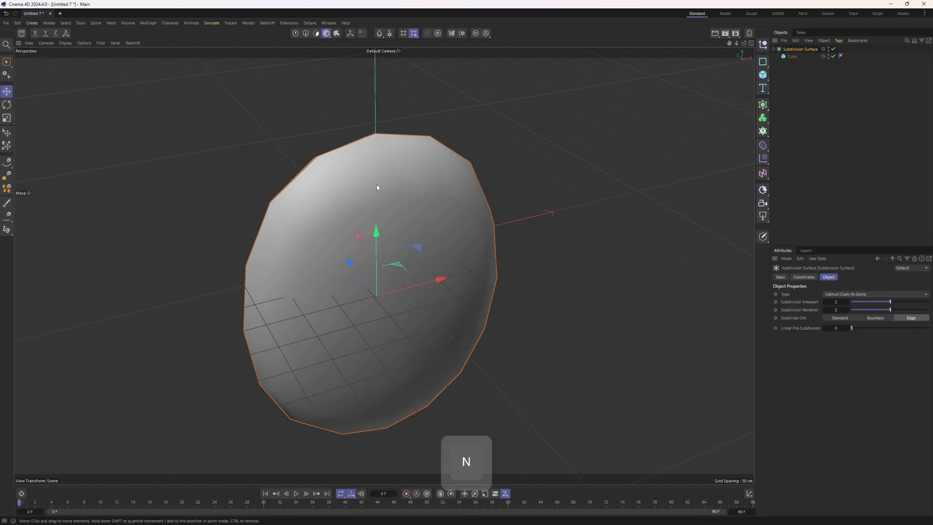
{"action": "key", "text": "b"}
{"action": "mouse_move", "coordinate": [426, 233]}
{"action": "left_mouse_down", "text": "alt"}
{"action": "mouse_move", "coordinate": [424, 207]}
{"action": "mouse_move", "coordinate": [382, 167]}
{"action": "left_mouse_up", "text": "alt"}
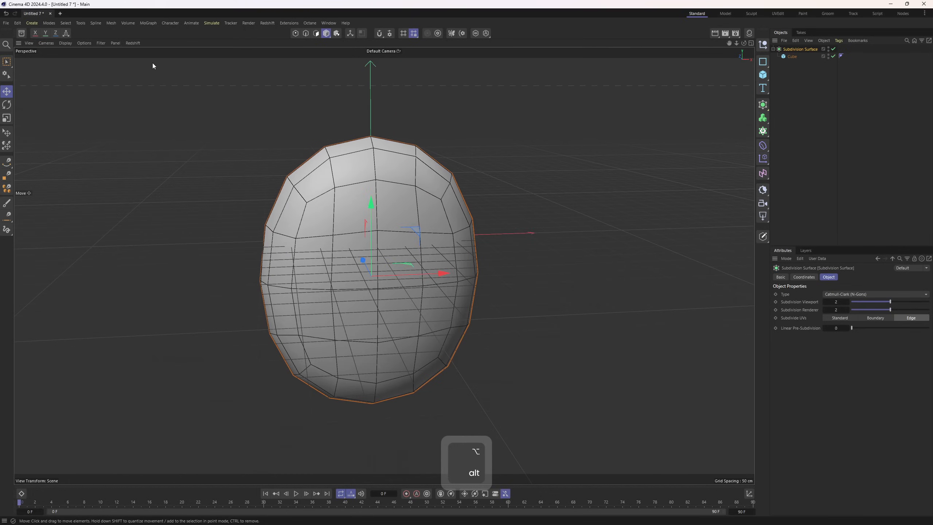
{"action": "left_click", "coordinate": [101, 43]}
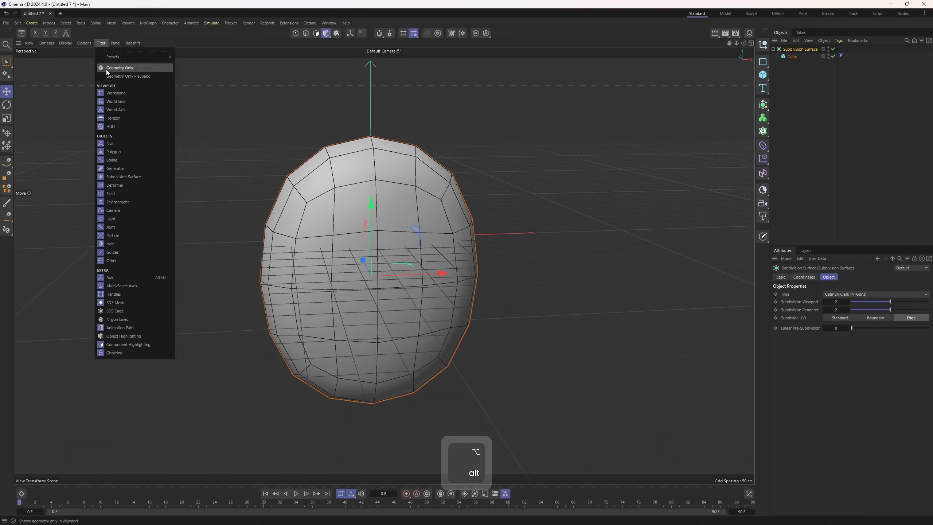
{"action": "left_click", "coordinate": [112, 92]}
{"action": "left_click_drag", "start_coordinate": [337, 166], "coordinate": [401, 191], "text": "alt"}
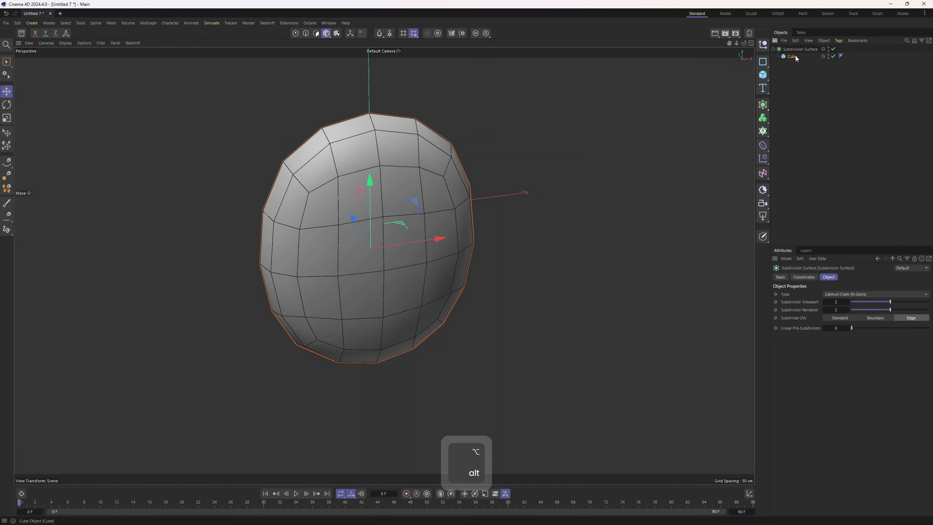
Step: Set the cube's Segments Y to 2 and compare the smoothed shape with the bottle reference in Front view
{"action": "left_click", "coordinate": [791, 57]}
{"action": "left_click", "coordinate": [840, 326]}
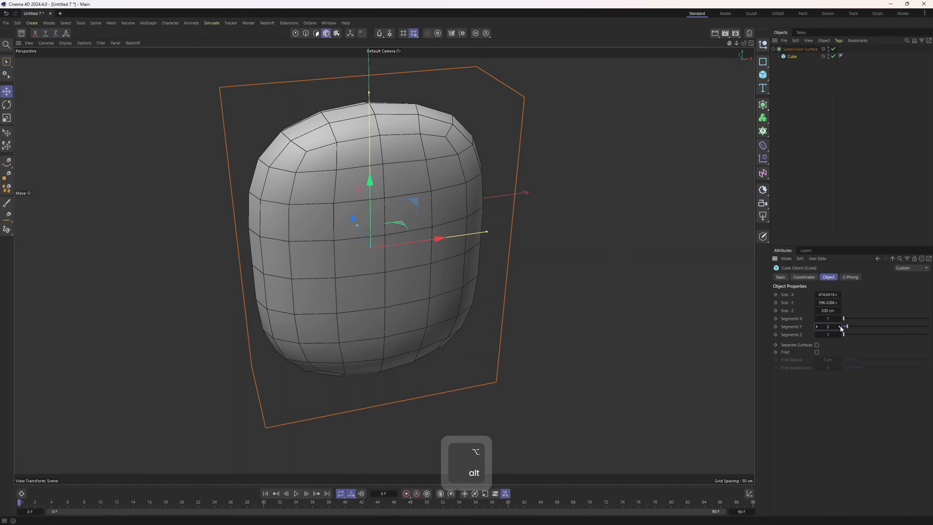
{"action": "left_click", "coordinate": [832, 49]}
{"action": "mouse_move", "coordinate": [520, 178]}
{"action": "left_mouse_down", "text": "alt"}
{"action": "mouse_move", "coordinate": [373, 173]}
{"action": "mouse_move", "coordinate": [521, 178]}
{"action": "mouse_move", "coordinate": [514, 189]}
{"action": "left_mouse_up", "text": "alt"}
{"action": "left_click", "coordinate": [833, 49]}
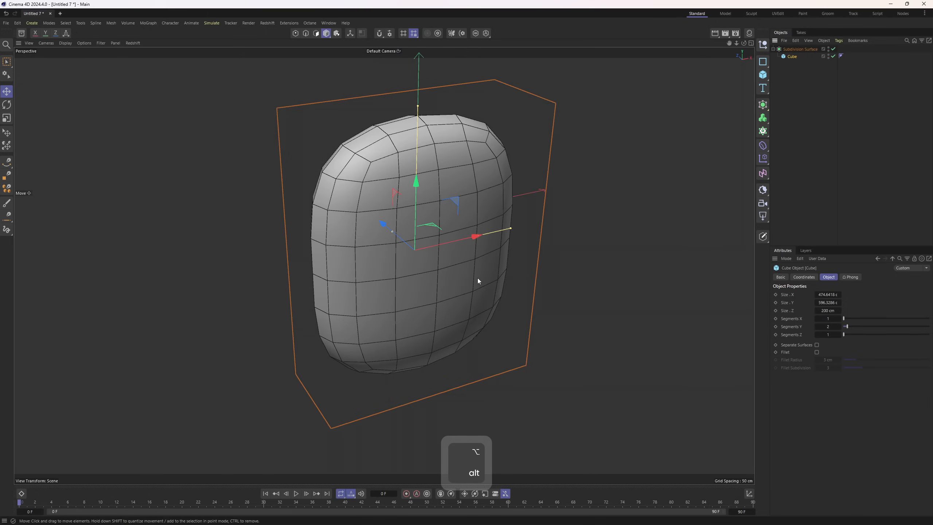
{"action": "middle_click", "coordinate": [478, 277]}
{"action": "middle_click", "coordinate": [558, 350]}
{"action": "middle_click_drag", "start_coordinate": [436, 194], "coordinate": [426, 172], "text": "alt"}
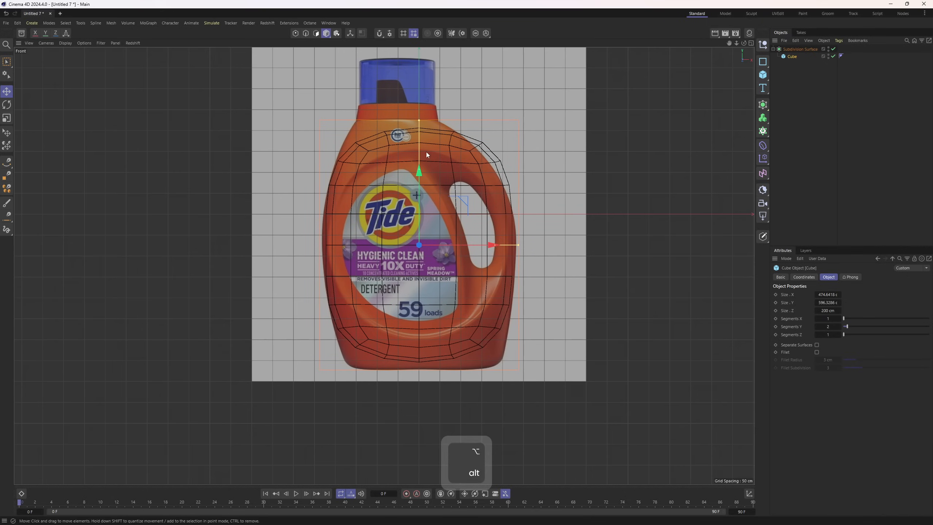
{"action": "middle_click", "coordinate": [498, 256]}
{"action": "middle_click", "coordinate": [342, 198]}
{"action": "left_click_drag", "start_coordinate": [373, 228], "coordinate": [371, 225], "text": "alt"}
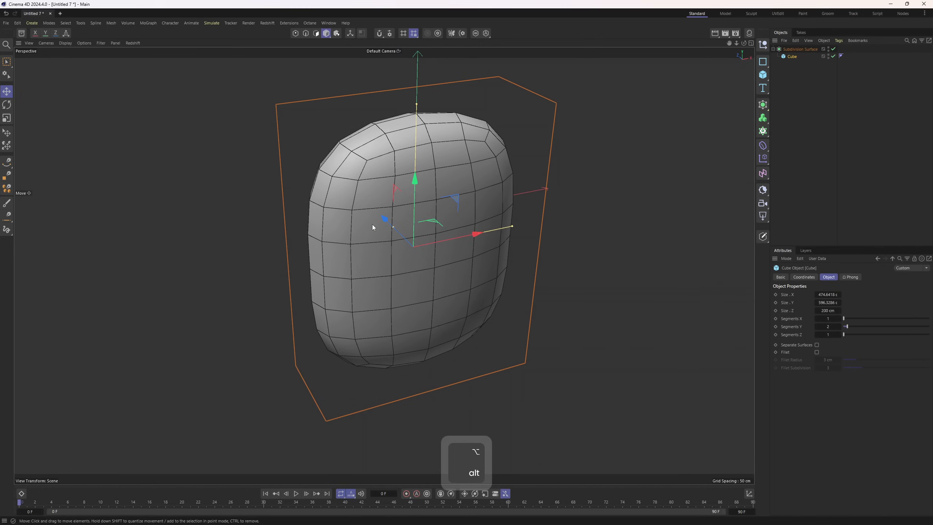
Step: Make the cube editable and delete its top and bottom polygons to leave an open tube
{"action": "left_click_drag", "start_coordinate": [524, 225], "coordinate": [701, 125], "text": "alt"}
{"action": "key", "text": "c"}
{"action": "key", "text": "3"}
{"action": "key", "text": "e"}
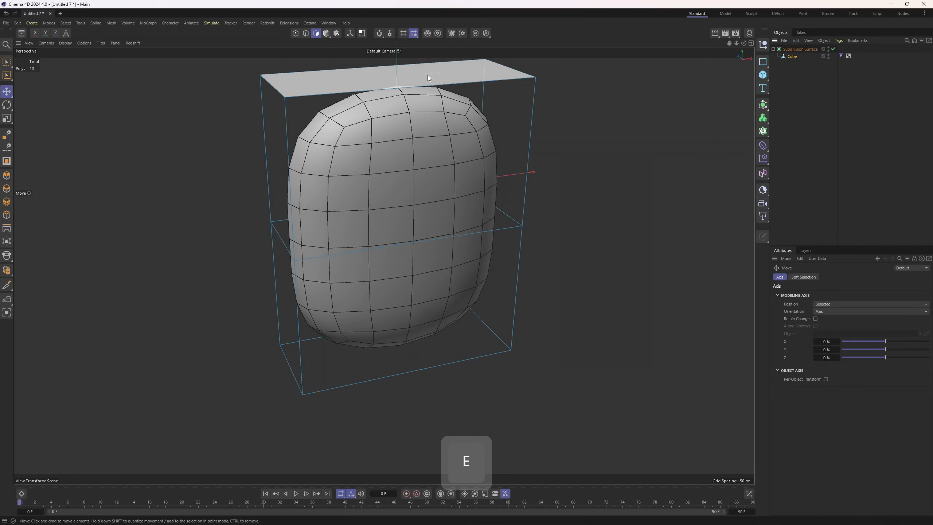
{"action": "left_click_drag", "start_coordinate": [459, 254], "coordinate": [428, 354], "text": "alt"}
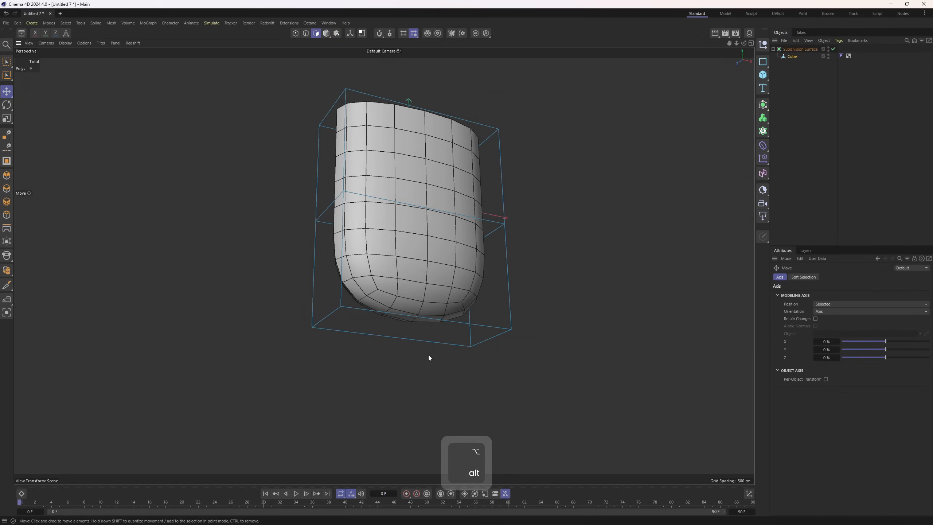
{"action": "left_click", "coordinate": [428, 336]}
{"action": "key", "text": "Delete"}
{"action": "left_click_drag", "start_coordinate": [465, 199], "coordinate": [441, 266], "text": "alt"}
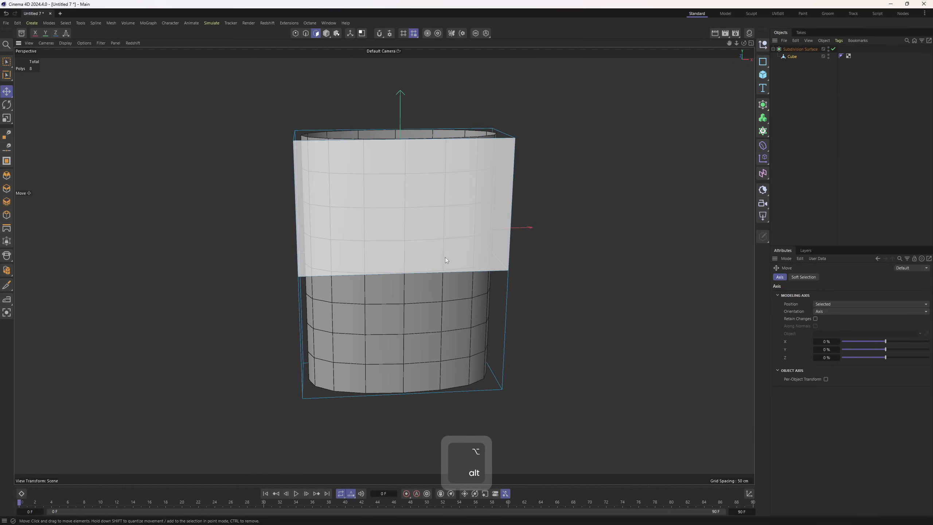
Step: Convert the Subdivision Surface with its cube into a single editable polygon mesh
{"action": "left_click", "coordinate": [801, 49]}
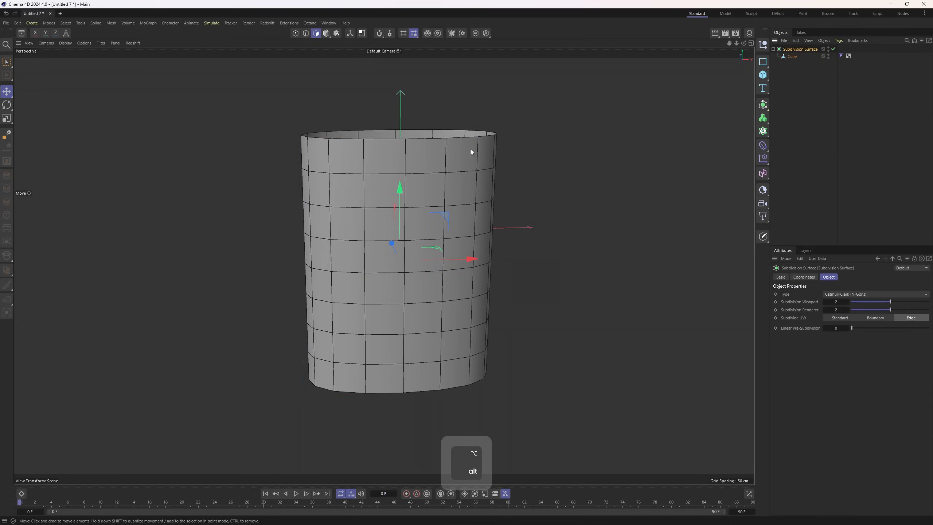
{"action": "left_click_drag", "start_coordinate": [470, 149], "coordinate": [516, 169], "text": "alt"}
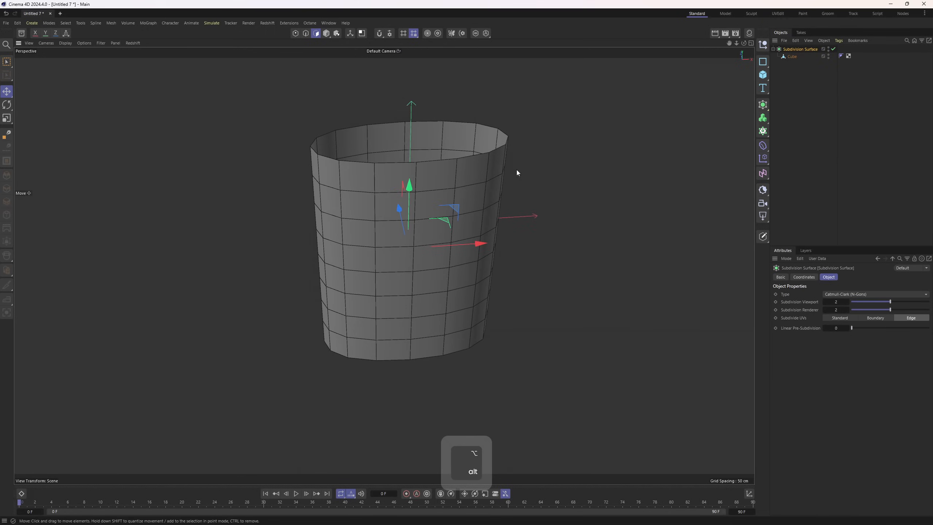
{"action": "left_click", "coordinate": [793, 50]}
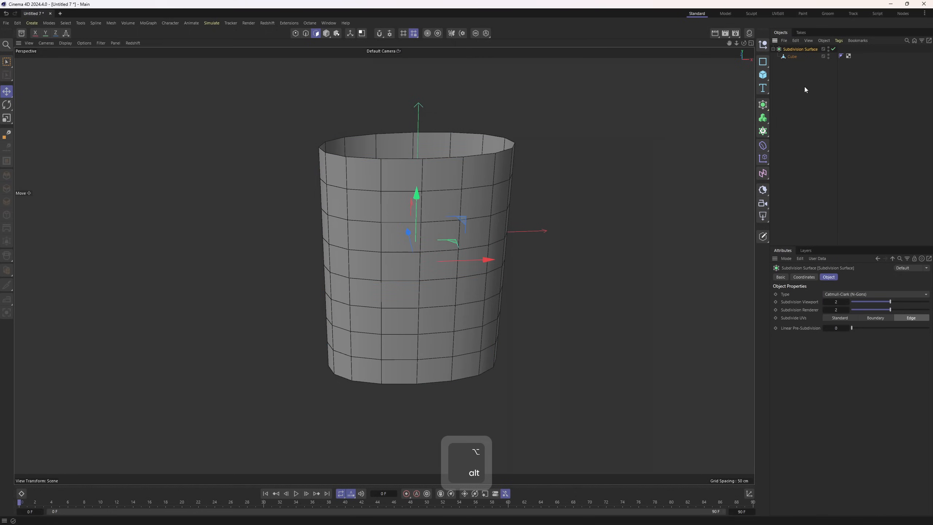
{"action": "key", "text": "c"}
Step: Check the mesh polygons against the bottle's handle in Front view and add an FFD deformer as a child of the mesh
{"action": "middle_click", "coordinate": [469, 230]}
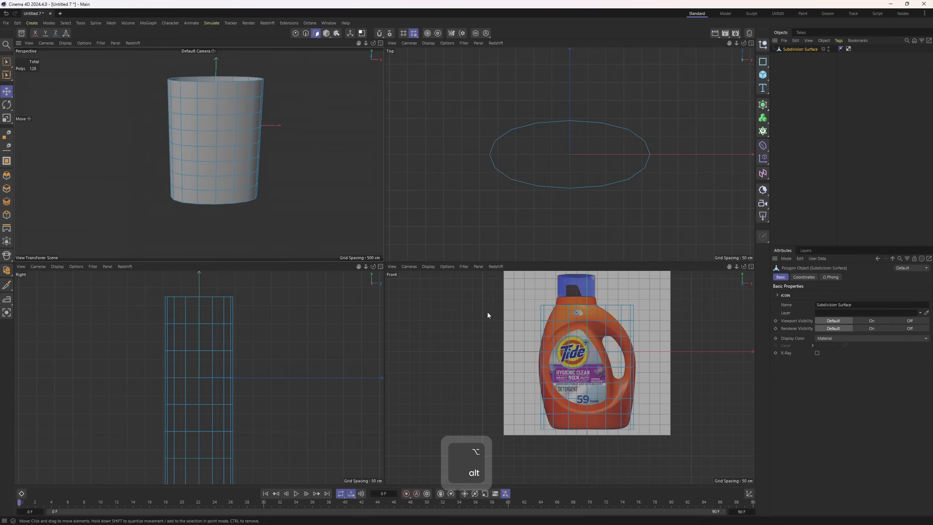
{"action": "middle_click", "coordinate": [487, 312]}
{"action": "left_click", "coordinate": [455, 196]}
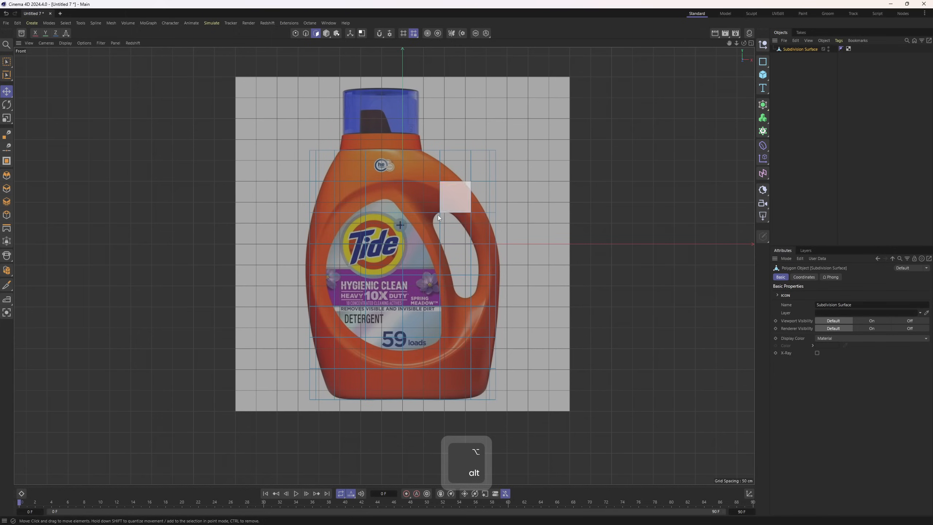
{"action": "left_click", "coordinate": [475, 258]}
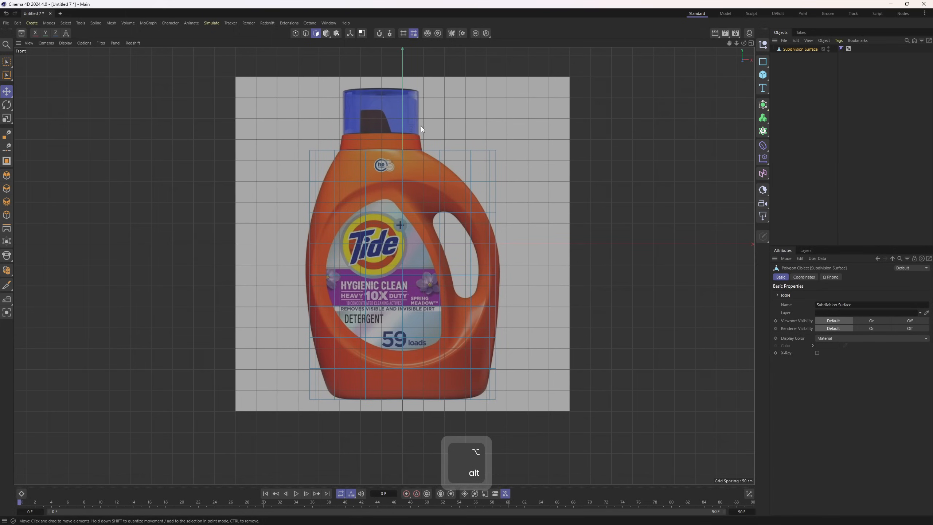
{"action": "left_click", "coordinate": [470, 241]}
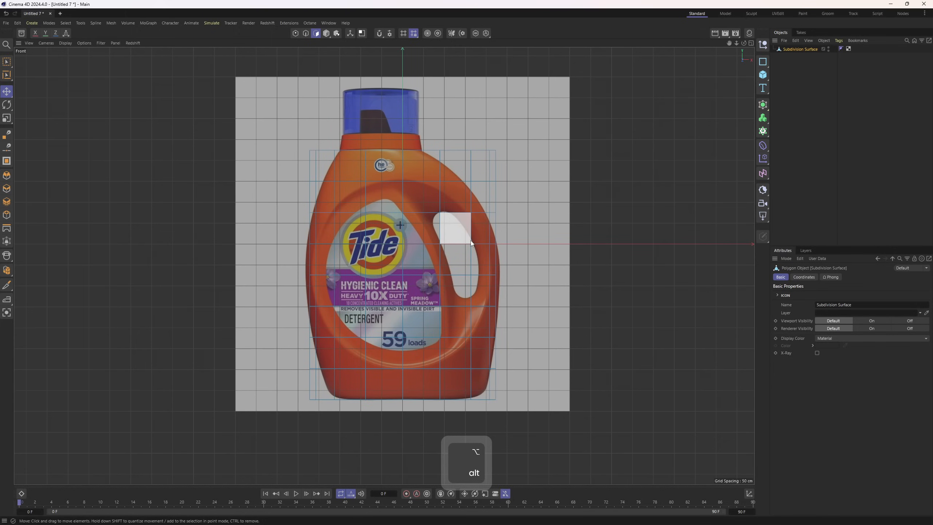
{"action": "left_click_drag", "start_coordinate": [767, 147], "coordinate": [771, 161], "text": "shift"}
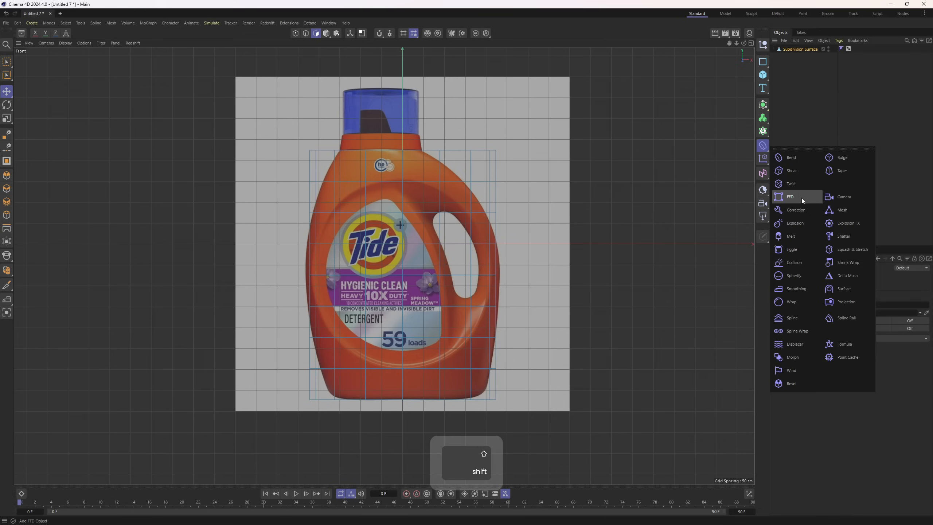
{"action": "left_click", "coordinate": [791, 197], "text": "shift"}
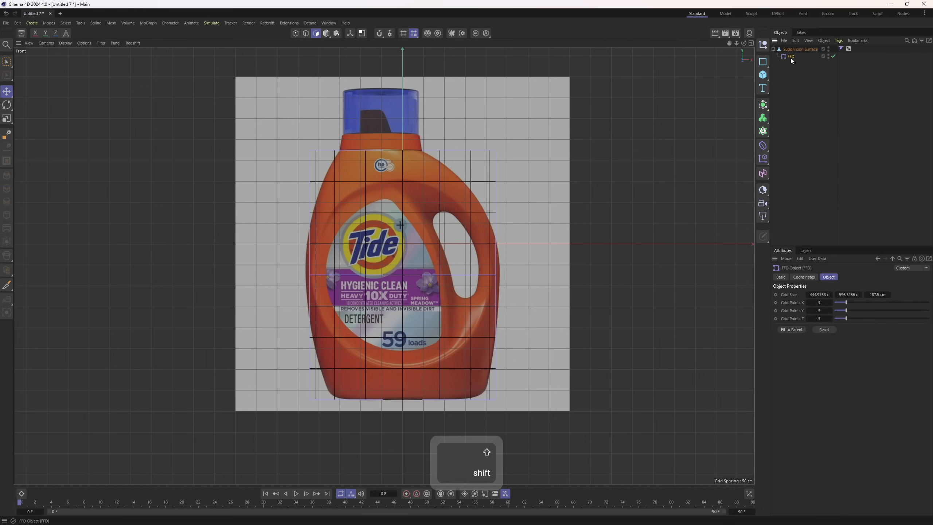
Step: Move the FFD cage's right middle points outward and both bottom corner point groups inward to follow the bottle outline
{"action": "key", "text": "0"}
{"action": "left_click_drag", "start_coordinate": [474, 261], "coordinate": [552, 276]}
{"action": "left_click_drag", "start_coordinate": [463, 382], "coordinate": [545, 400]}
{"action": "left_click_drag", "start_coordinate": [340, 412], "coordinate": [298, 385]}
{"action": "left_click_drag", "start_coordinate": [358, 399], "coordinate": [366, 399]}
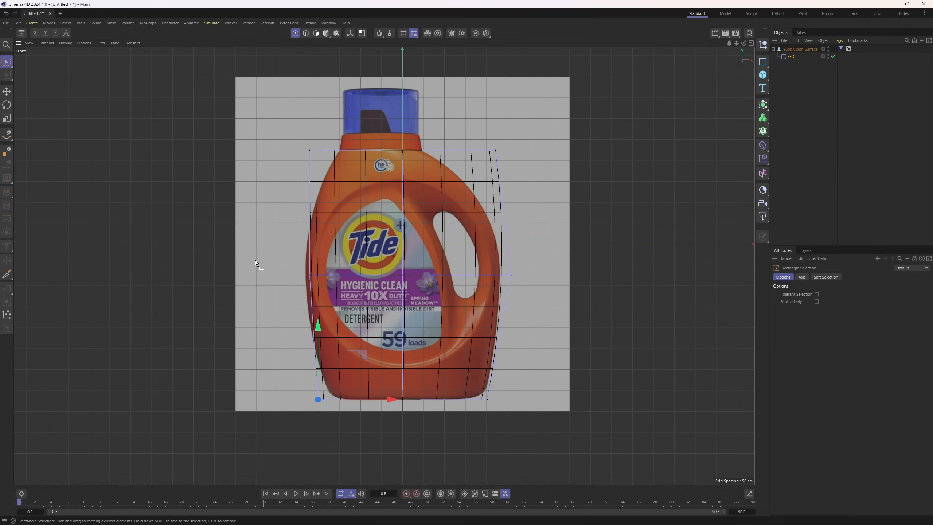
Step: Move the FFD cage's left middle points outward and its top-left and bottom-left points inward to follow the bottle outline
{"action": "left_click_drag", "start_coordinate": [279, 257], "coordinate": [343, 279]}
{"action": "left_click_drag", "start_coordinate": [291, 135], "coordinate": [390, 155]}
{"action": "left_click_drag", "start_coordinate": [280, 258], "coordinate": [349, 283]}
{"action": "left_click_drag", "start_coordinate": [334, 410], "coordinate": [305, 389]}
{"action": "left_click_drag", "start_coordinate": [386, 399], "coordinate": [401, 400]}
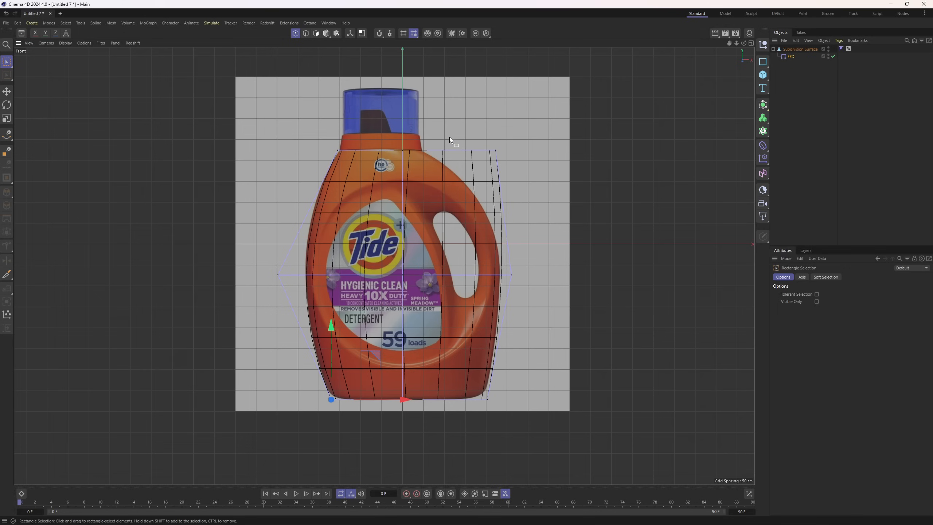
Step: Move the FFD cage's top-right points inward to the neck edge and its right middle points outward
{"action": "left_click_drag", "start_coordinate": [449, 137], "coordinate": [478, 152]}
{"action": "left_click_drag", "start_coordinate": [485, 238], "coordinate": [569, 277]}
{"action": "middle_click_drag", "start_coordinate": [490, 275], "coordinate": [489, 297], "text": "alt"}
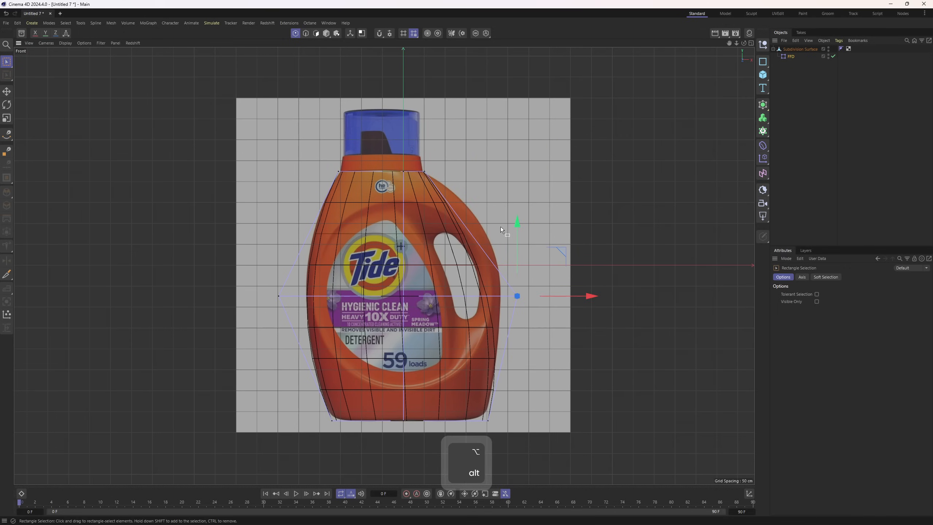
{"action": "right_click_drag", "start_coordinate": [502, 240], "coordinate": [372, 130], "text": "alt"}
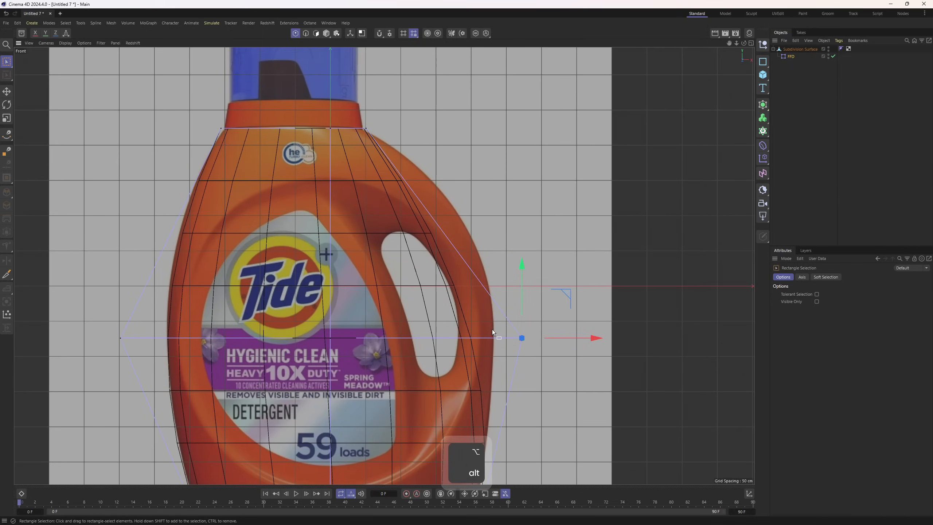
{"action": "scroll", "coordinate": [492, 329], "scroll_direction": "down", "scroll_amount": 3}
Step: Set the FFD's Grid Points Y to 5
{"action": "left_click", "coordinate": [791, 57]}
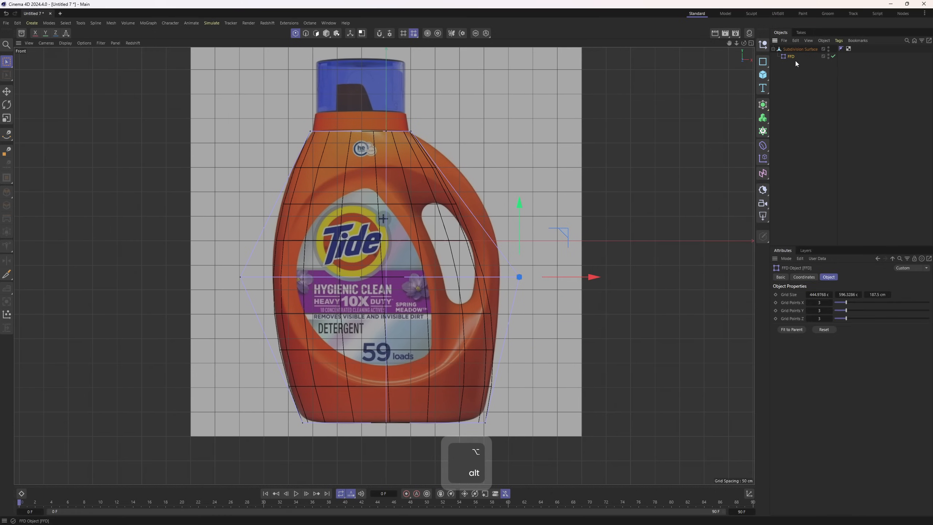
{"action": "left_click", "coordinate": [831, 310]}
{"action": "left_click", "coordinate": [830, 310]}
Step: Move the FFD's upper-right points outward and adjust its right middle and top-right points to match the bottle's shoulder above the handle
{"action": "scroll", "coordinate": [510, 204], "scroll_direction": "up", "scroll_amount": 3}
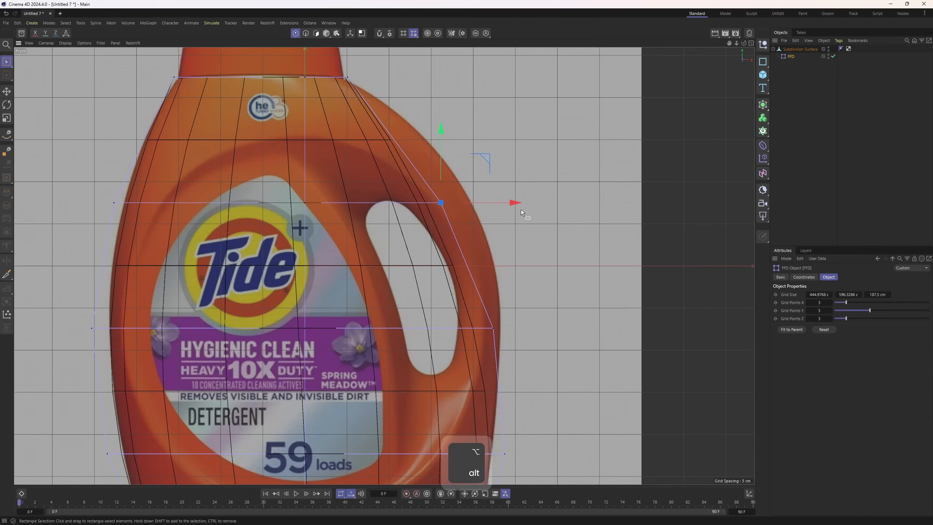
{"action": "key", "text": "ctrl+z"}
{"action": "left_click_drag", "start_coordinate": [503, 203], "coordinate": [620, 212]}
{"action": "middle_click_drag", "start_coordinate": [576, 266], "coordinate": [562, 203], "text": "alt"}
{"action": "left_click_drag", "start_coordinate": [500, 245], "coordinate": [464, 281]}
{"action": "left_click_drag", "start_coordinate": [539, 264], "coordinate": [542, 268]}
{"action": "middle_click_drag", "start_coordinate": [430, 84], "coordinate": [489, 225], "text": "alt"}
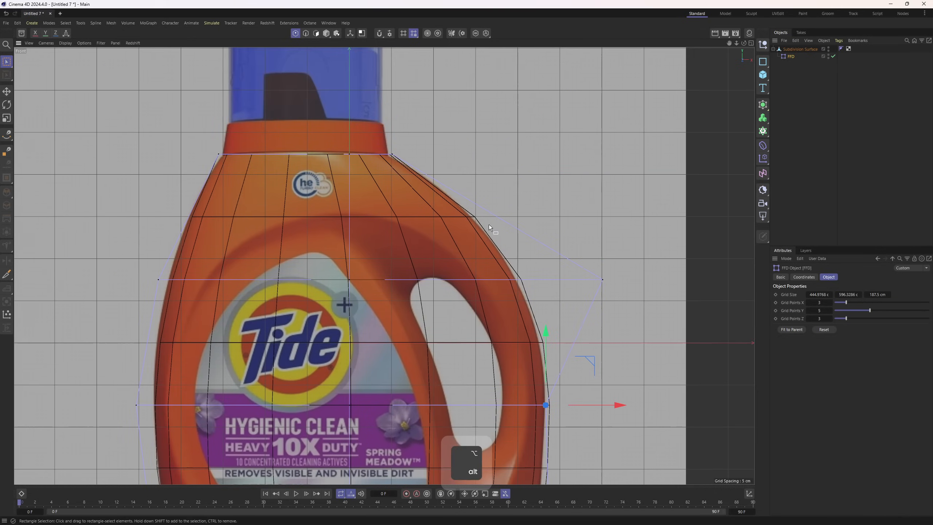
{"action": "left_click", "coordinate": [391, 154]}
{"action": "left_click_drag", "start_coordinate": [446, 155], "coordinate": [454, 154]}
Step: Move the FFD's upper-left and bottom-left points slightly outward to align the mesh with the bottle's left outline
{"action": "middle_click_drag", "start_coordinate": [236, 219], "coordinate": [325, 173], "text": "alt"}
{"action": "left_click_drag", "start_coordinate": [304, 185], "coordinate": [179, 239]}
{"action": "left_click_drag", "start_coordinate": [308, 218], "coordinate": [294, 219]}
{"action": "middle_click_drag", "start_coordinate": [295, 219], "coordinate": [314, 42], "text": "alt"}
{"action": "left_click_drag", "start_coordinate": [259, 357], "coordinate": [349, 381]}
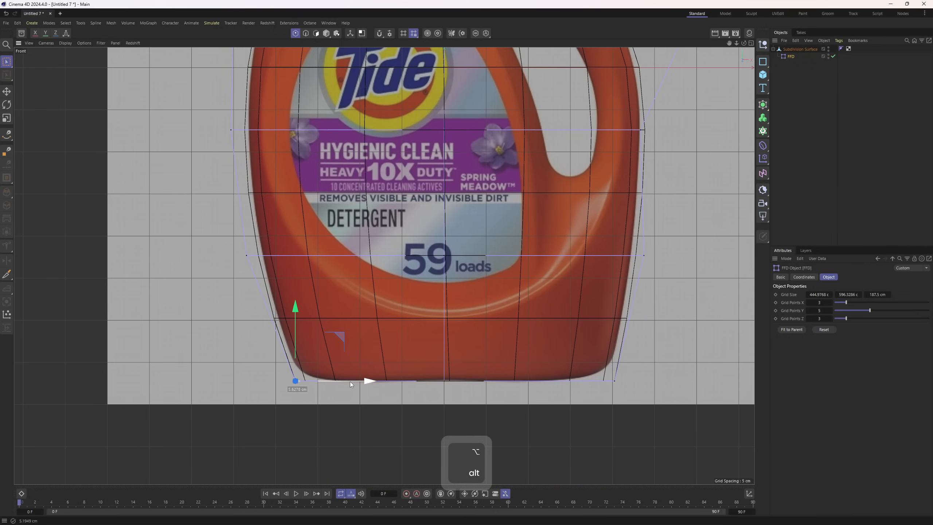
Step: Compare the cage with the full bottle outline and fine-tune the top-right FFD points at the neck
{"action": "middle_click_drag", "start_coordinate": [600, 316], "coordinate": [493, 364], "text": "alt"}
{"action": "scroll", "coordinate": [494, 351], "scroll_direction": "down", "scroll_amount": 6}
{"action": "middle_click_drag", "start_coordinate": [516, 272], "coordinate": [513, 250], "text": "alt"}
{"action": "scroll", "coordinate": [513, 249], "scroll_direction": "up", "scroll_amount": 2}
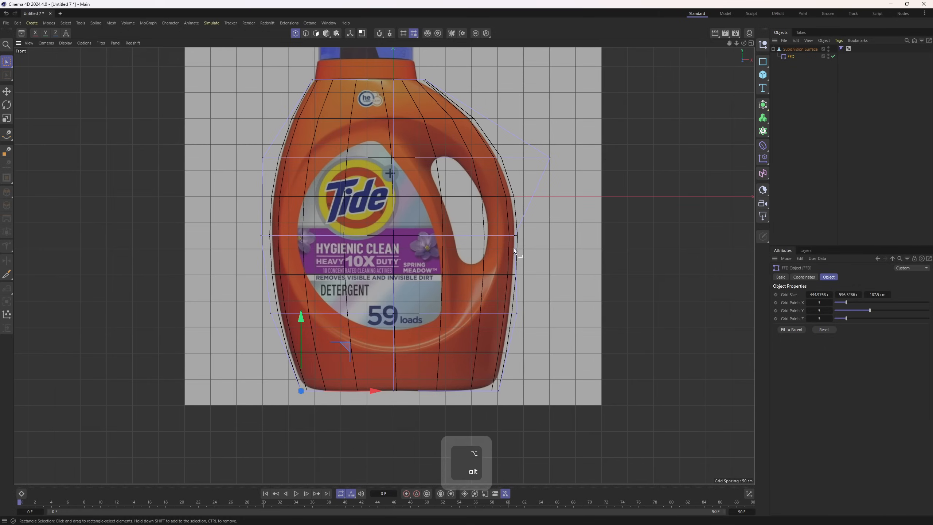
{"action": "scroll", "coordinate": [514, 251], "scroll_direction": "up", "scroll_amount": 2}
{"action": "middle_click_drag", "start_coordinate": [506, 144], "coordinate": [526, 227], "text": "alt"}
{"action": "left_click_drag", "start_coordinate": [420, 121], "coordinate": [472, 133]}
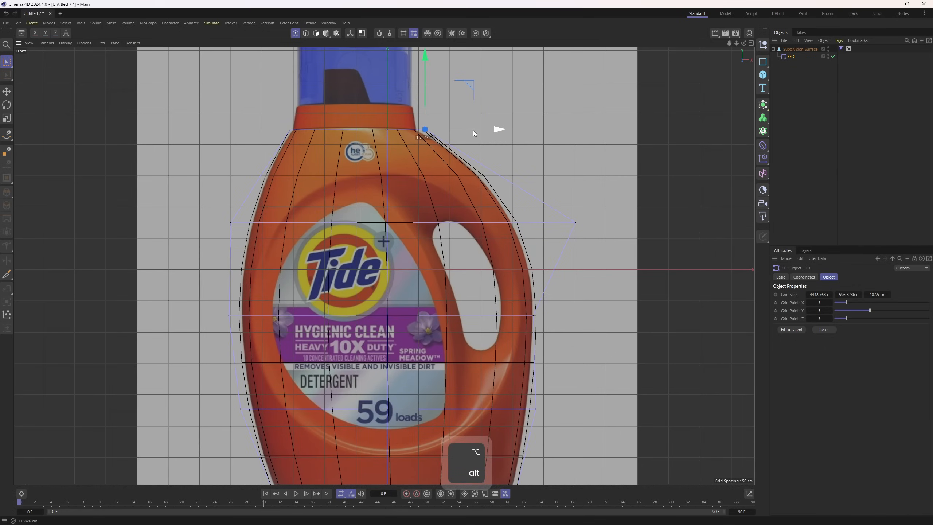
{"action": "scroll", "coordinate": [490, 144], "scroll_direction": "down", "scroll_amount": 3}
{"action": "scroll", "coordinate": [490, 116], "scroll_direction": "up", "scroll_amount": 2}
Step: Bake the FFD deformation into the mesh with Connect Objects + Delete
{"action": "middle_click", "coordinate": [508, 128]}
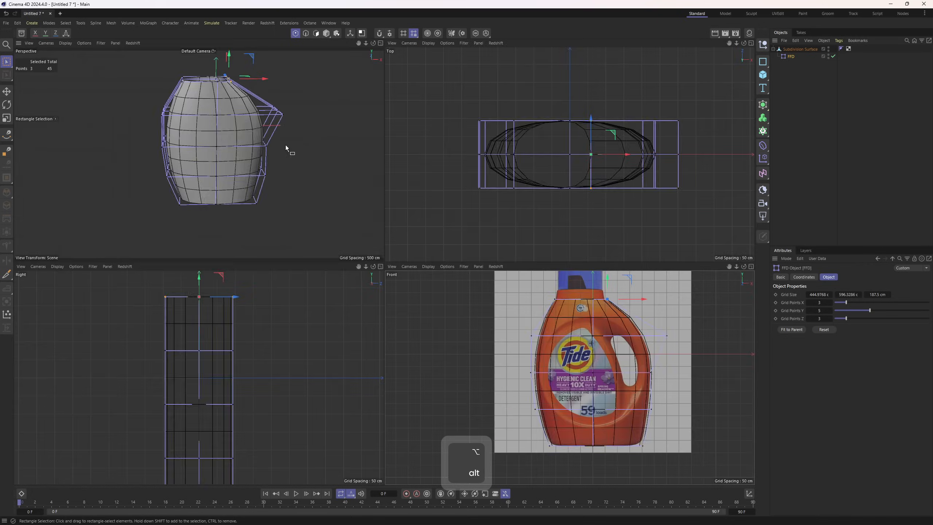
{"action": "middle_click", "coordinate": [285, 145]}
{"action": "left_click_drag", "start_coordinate": [424, 186], "coordinate": [424, 248], "text": "alt"}
{"action": "key", "text": "4"}
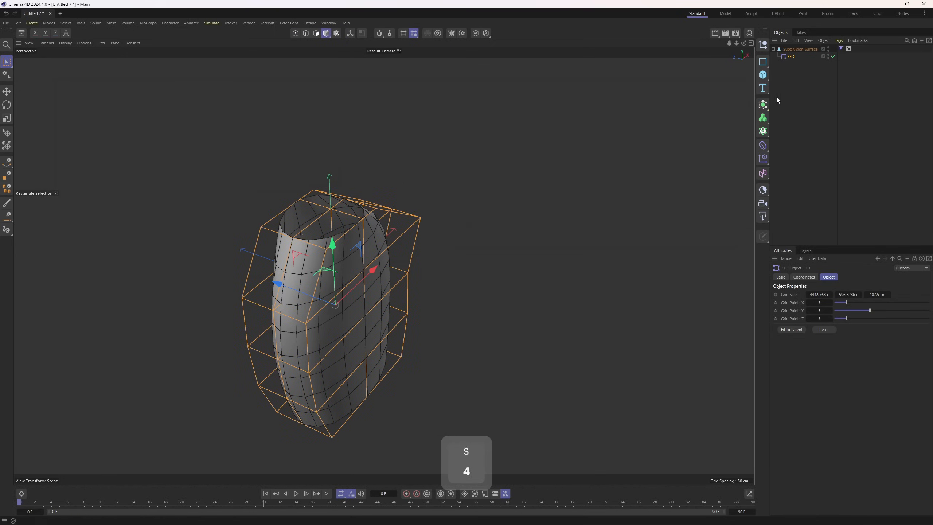
{"action": "right_click", "coordinate": [786, 56]}
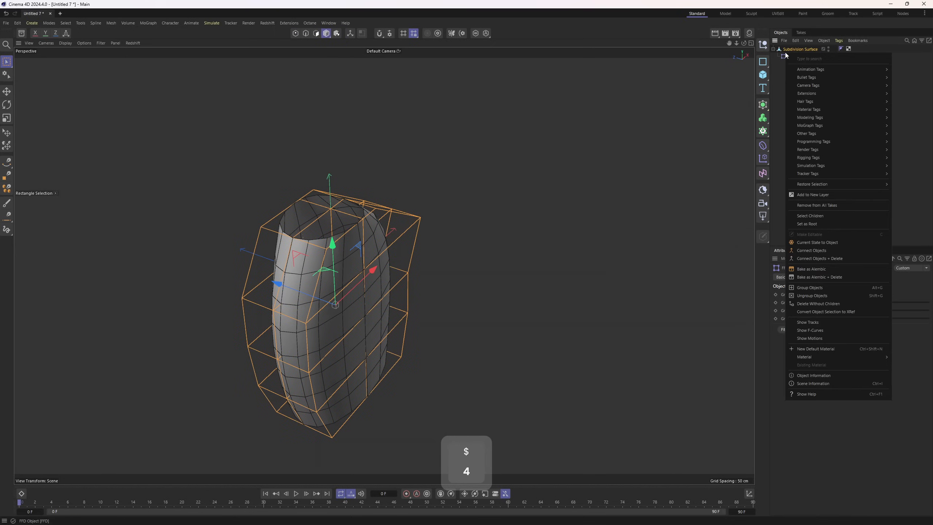
{"action": "left_click", "coordinate": [835, 258]}
Step: Select the edge loop around the top opening, round it with Fit Circle, and check it against the bottle neck
{"action": "mouse_move", "coordinate": [610, 232]}
{"action": "left_mouse_down", "text": "alt"}
{"action": "mouse_move", "coordinate": [521, 225]}
{"action": "mouse_move", "coordinate": [440, 186]}
{"action": "mouse_move", "coordinate": [529, 261]}
{"action": "left_mouse_up", "text": "alt"}
{"action": "key", "text": "e"}
{"action": "double_click", "coordinate": [438, 203]}
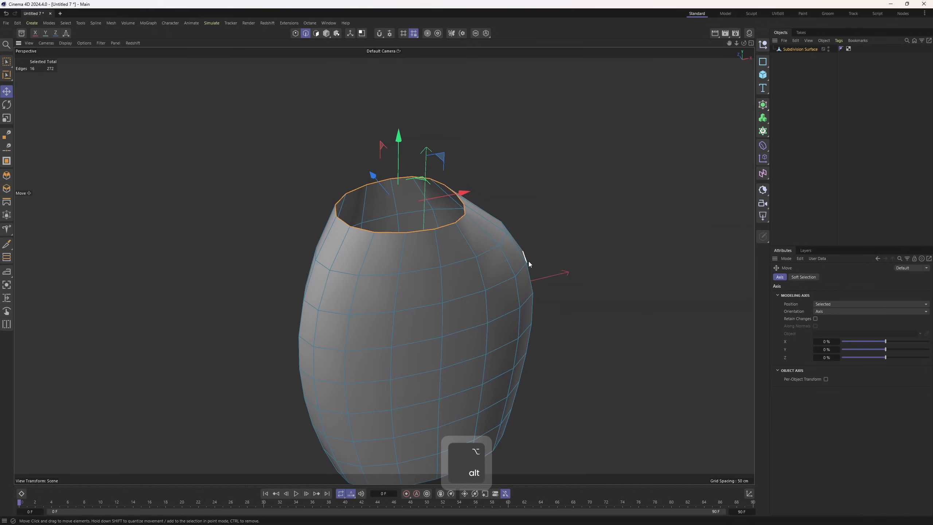
{"action": "right_click", "coordinate": [528, 261]}
{"action": "left_click", "coordinate": [561, 417]}
{"action": "middle_click", "coordinate": [416, 231]}
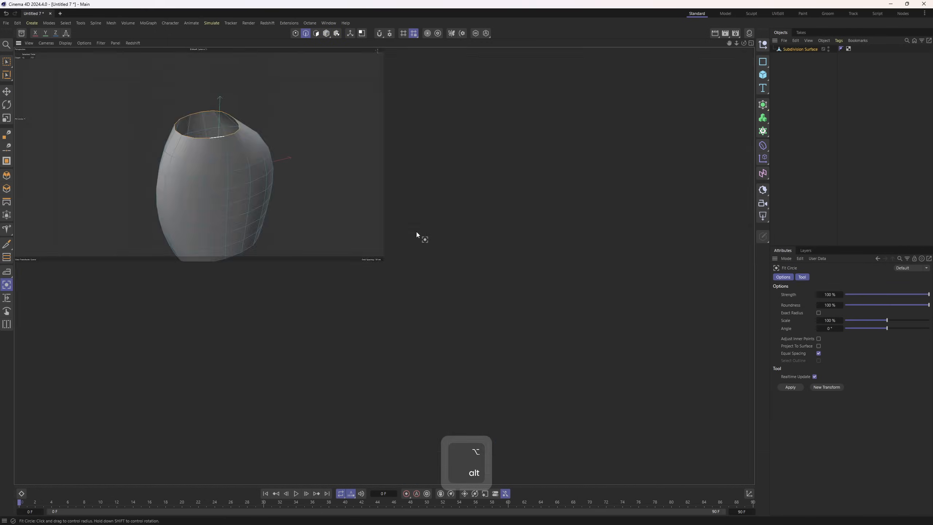
{"action": "middle_click", "coordinate": [526, 231]}
{"action": "right_click_drag", "start_coordinate": [526, 231], "coordinate": [459, 213], "text": "alt"}
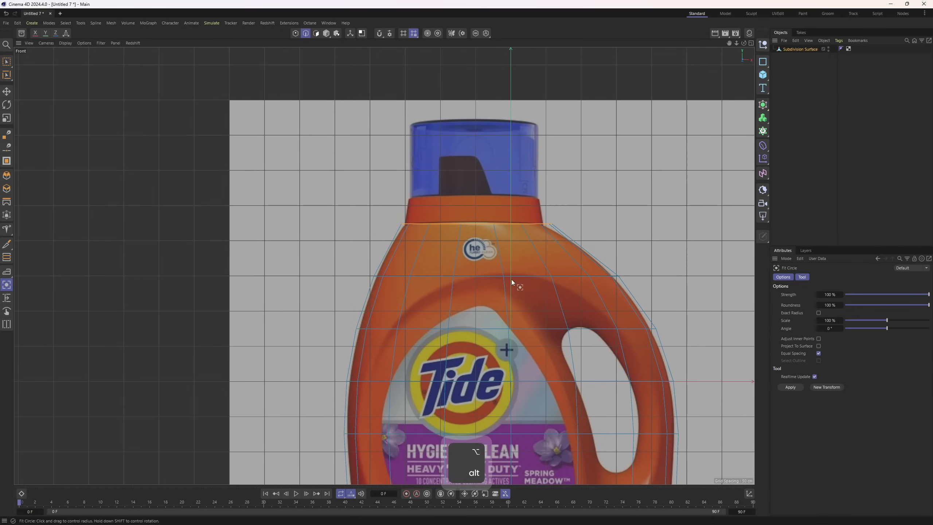
{"action": "middle_click", "coordinate": [462, 262]}
{"action": "middle_click", "coordinate": [361, 194]}
{"action": "left_click_drag", "start_coordinate": [393, 230], "coordinate": [408, 193]}
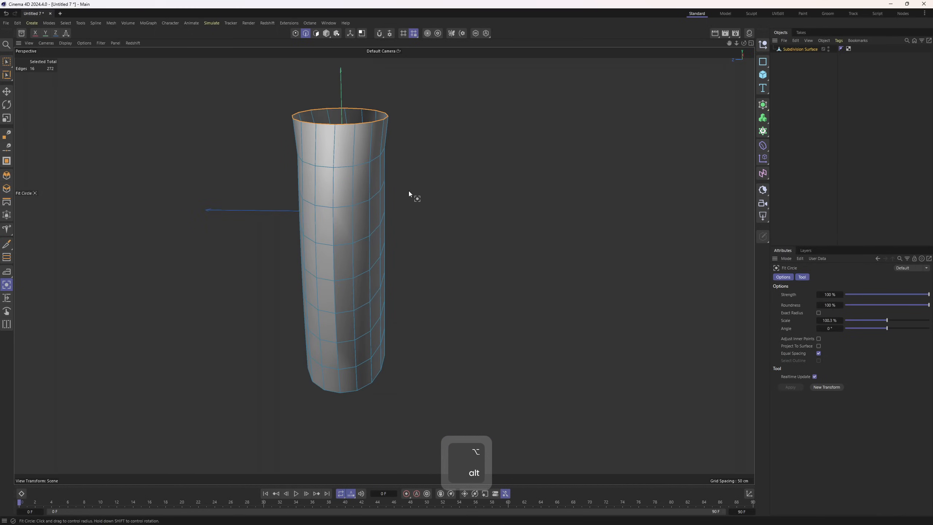
Step: Add a new FFD deformer as a child of the bottle mesh
{"action": "key", "text": "4"}
{"action": "key", "text": "2"}
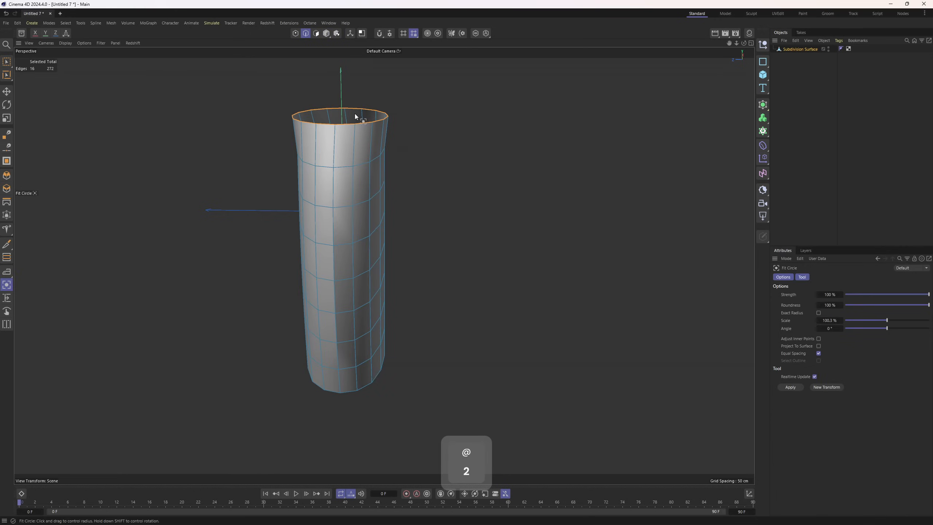
{"action": "left_click_drag", "start_coordinate": [355, 146], "coordinate": [374, 134], "text": "alt"}
{"action": "left_click_drag", "start_coordinate": [763, 145], "coordinate": [793, 176], "text": "shift"}
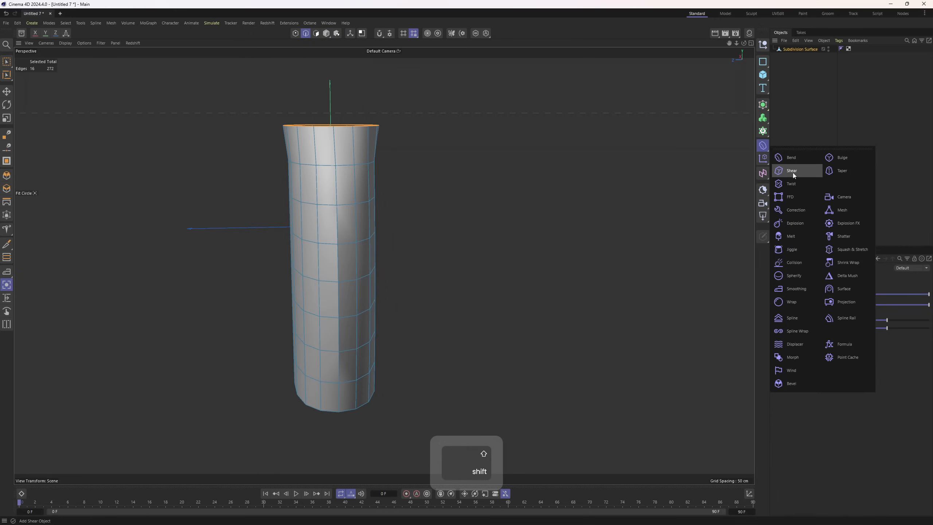
{"action": "left_click", "coordinate": [803, 197], "text": "shift"}
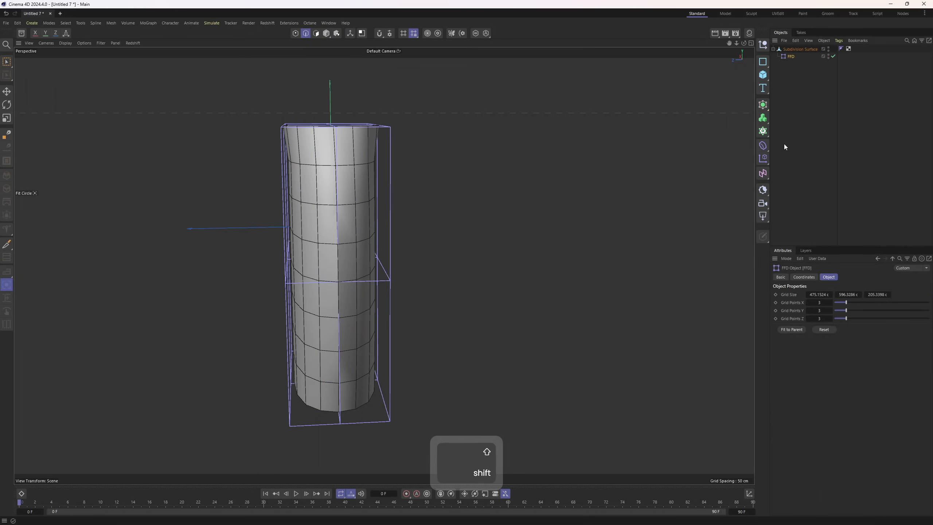
Step: Scale the new FFD's cage points along Z to give the bottle body more depth
{"action": "key", "text": "1"}
{"action": "key", "text": "0"}
{"action": "left_click_drag", "start_coordinate": [355, 235], "coordinate": [416, 201], "text": "alt"}
{"action": "key", "text": "t"}
{"action": "key", "text": "ctrl+z"}
{"action": "left_click_drag", "start_coordinate": [338, 214], "coordinate": [232, 211]}
{"action": "left_click_drag", "start_coordinate": [232, 211], "coordinate": [275, 233], "text": "alt"}
{"action": "key", "text": "ctrl+z"}
{"action": "left_click_drag", "start_coordinate": [275, 234], "coordinate": [379, 247], "text": "alt"}
{"action": "mouse_move", "coordinate": [444, 222]}
{"action": "left_mouse_down", "text": "alt"}
{"action": "mouse_move", "coordinate": [458, 155]}
{"action": "mouse_move", "coordinate": [440, 243]}
{"action": "mouse_move", "coordinate": [438, 169]}
{"action": "mouse_move", "coordinate": [344, 199]}
{"action": "mouse_move", "coordinate": [510, 199]}
{"action": "mouse_move", "coordinate": [456, 209]}
{"action": "left_mouse_up", "text": "alt"}
{"action": "left_click_drag", "start_coordinate": [281, 223], "coordinate": [278, 223]}
{"action": "left_click_drag", "start_coordinate": [278, 222], "coordinate": [330, 277], "text": "alt"}
Step: Merge the second FFD's deformation into a single polygon mesh with Connect Objects + Delete
{"action": "right_click", "coordinate": [800, 50]}
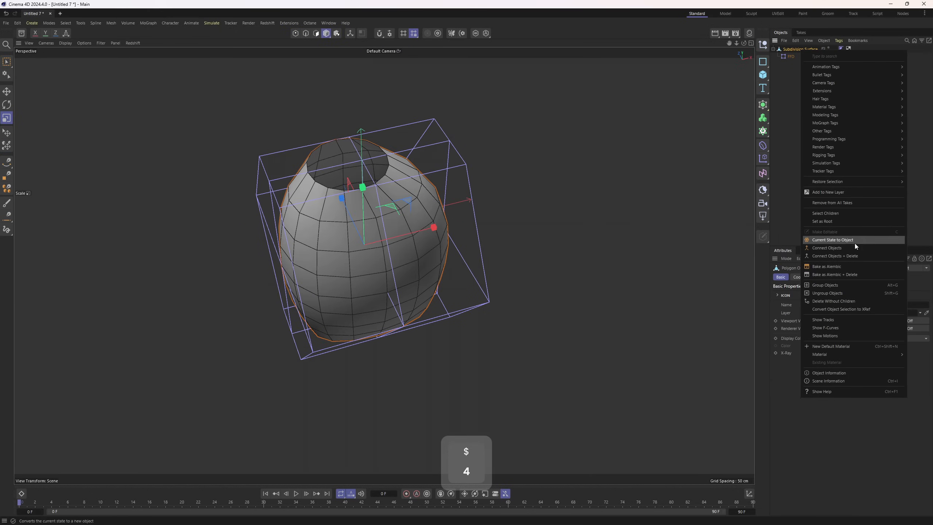
{"action": "left_click", "coordinate": [848, 256]}
{"action": "left_click_drag", "start_coordinate": [422, 194], "coordinate": [514, 155], "text": "alt"}
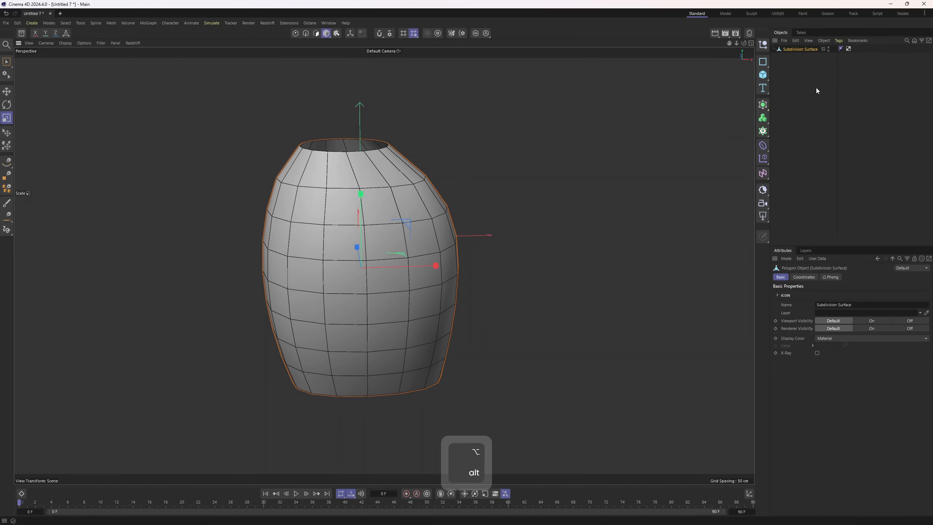
Step: Place the bottle mesh under a new Subdivision Surface and inspect the smoothed shape from several sides
{"action": "left_click", "coordinate": [763, 105], "text": "alt"}
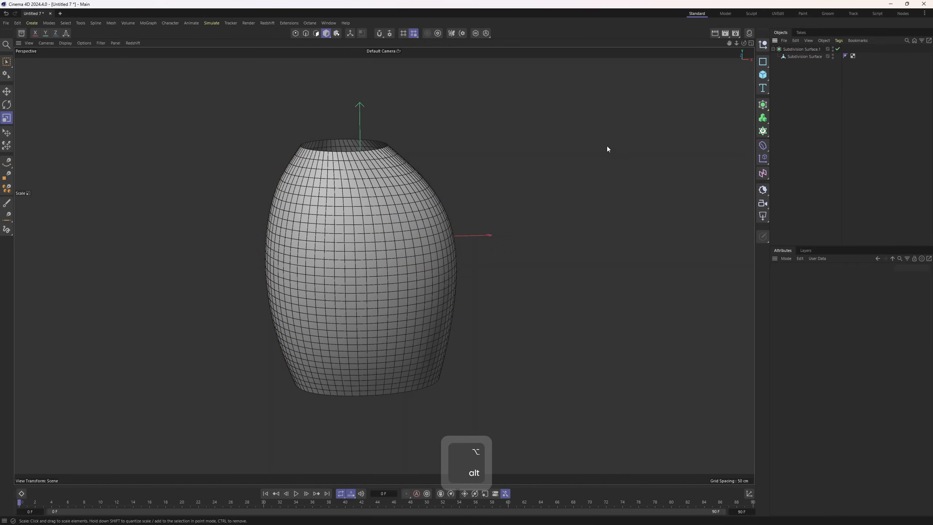
{"action": "left_click_drag", "start_coordinate": [606, 146], "coordinate": [462, 148], "text": "alt"}
{"action": "left_click_drag", "start_coordinate": [488, 202], "coordinate": [529, 222], "text": "alt"}
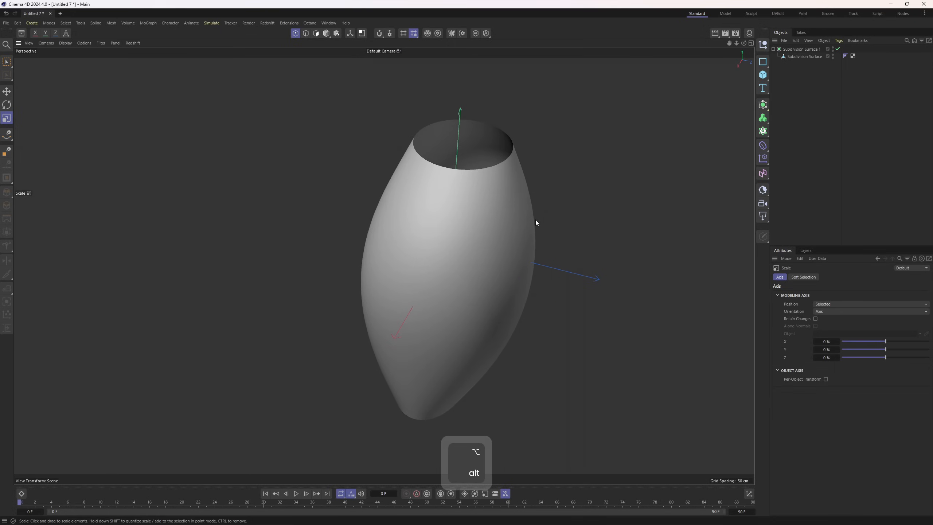
{"action": "left_click_drag", "start_coordinate": [529, 221], "coordinate": [372, 230], "text": "alt"}
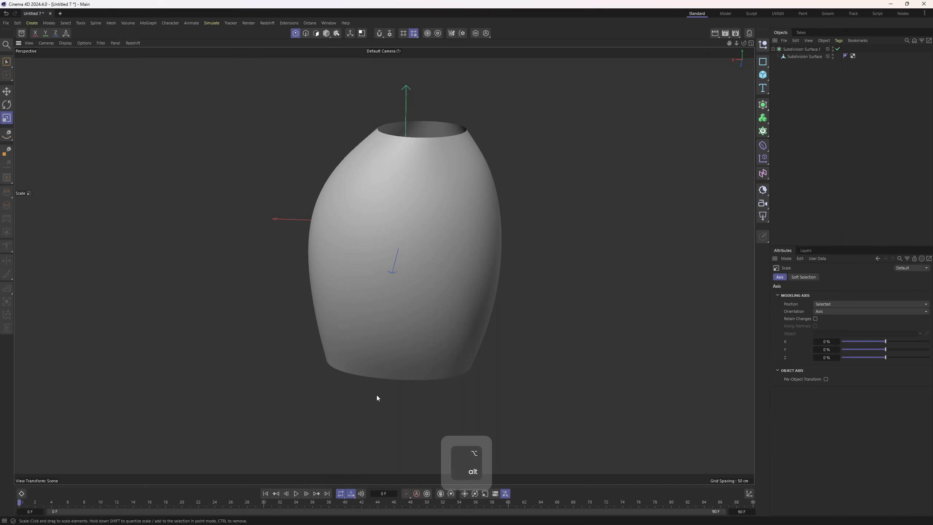
{"action": "left_click_drag", "start_coordinate": [376, 395], "coordinate": [335, 308], "text": "alt"}
Step: Duplicate the Subdivision Surface, convert the copy into an editable mesh named "pro", keeping the other hidden
{"action": "left_click", "coordinate": [813, 50]}
{"action": "left_click_drag", "start_coordinate": [813, 50], "coordinate": [799, 54], "text": "ctrl"}
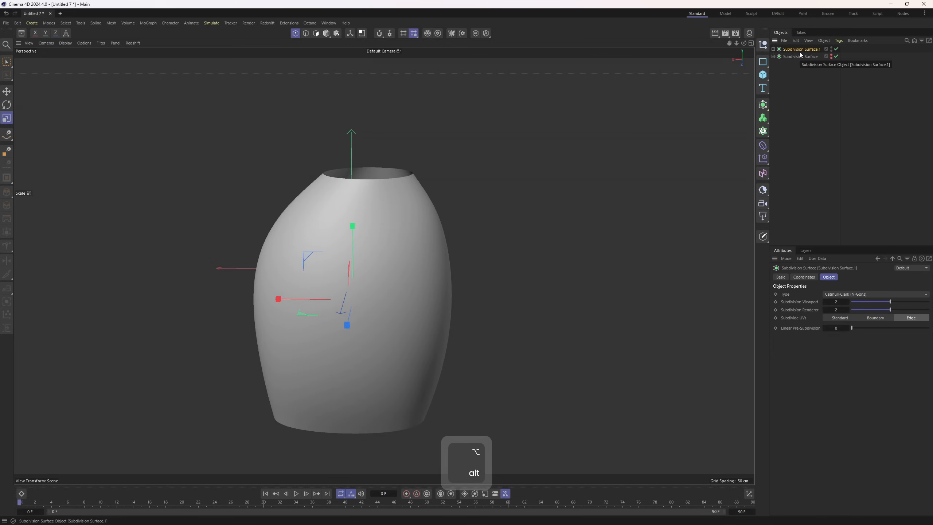
{"action": "key", "text": "c"}
{"action": "key", "text": "4"}
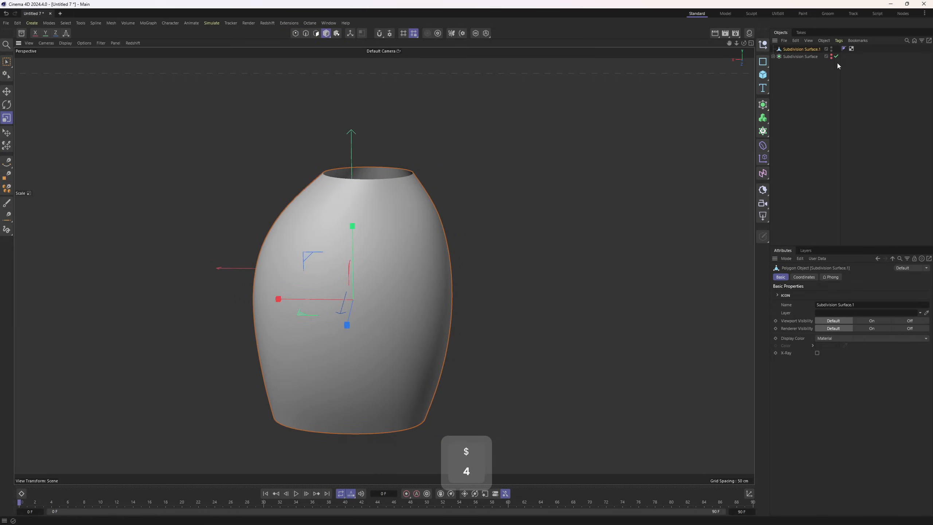
{"action": "double_click", "coordinate": [804, 49]}
{"action": "type", "text": "pro"}
{"action": "key", "text": "Return"}
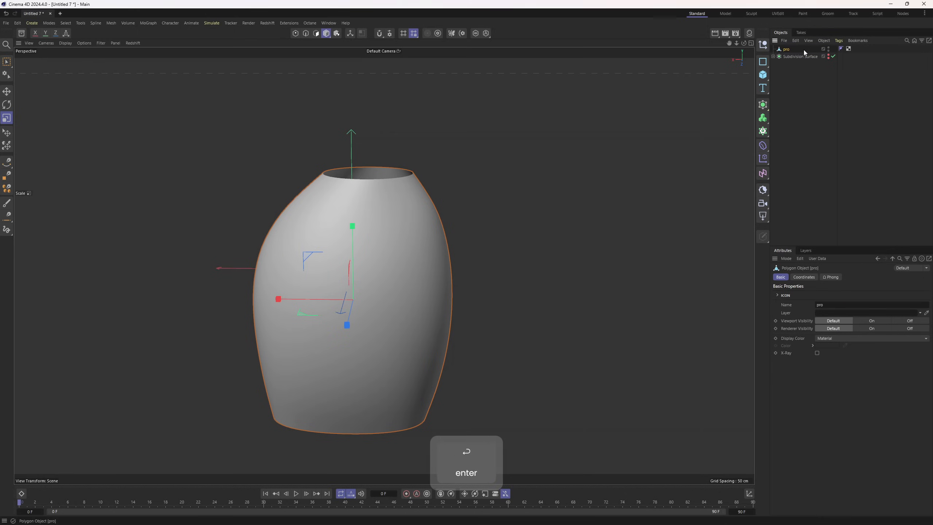
Step: Hide the pro mesh and show the original Subdivision Surface with its child expanded
{"action": "left_click", "coordinate": [799, 104]}
{"action": "left_click", "coordinate": [807, 57]}
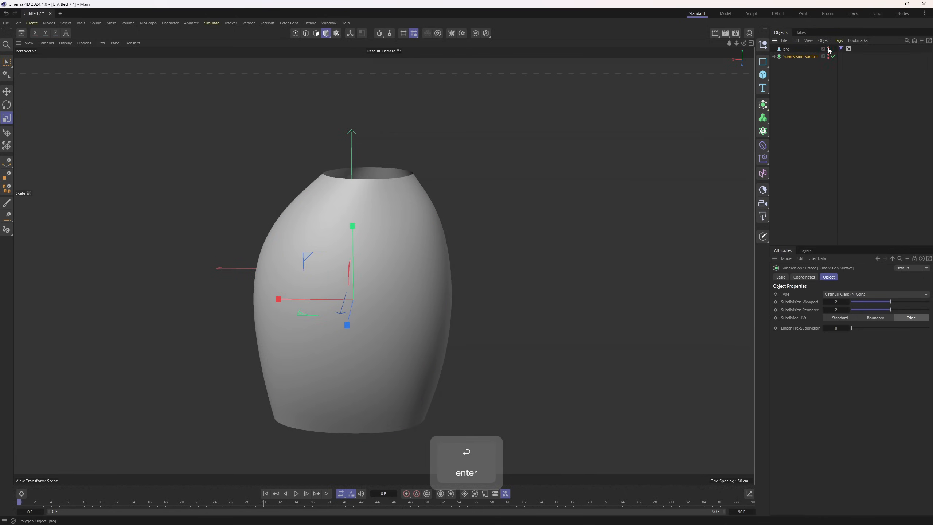
{"action": "left_click", "coordinate": [773, 56]}
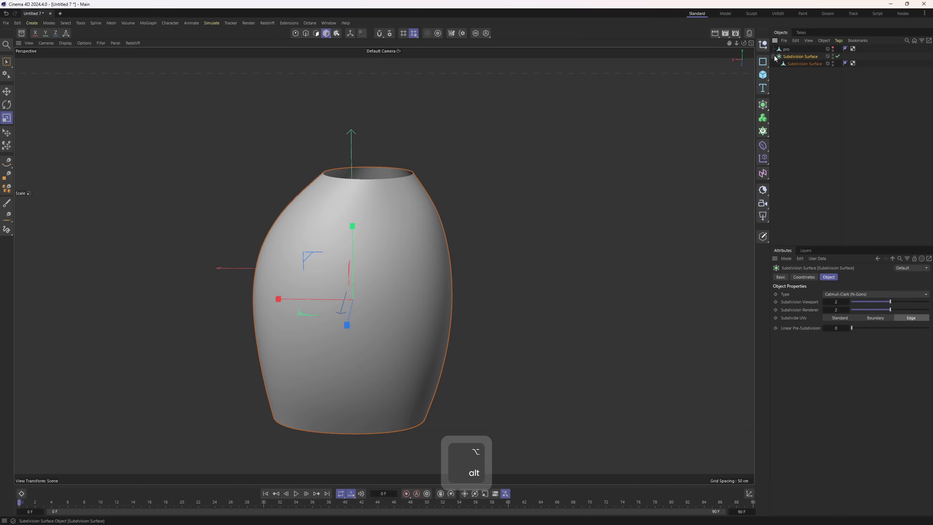
Step: Turn off the Subdivision Surface and set its child mesh to point editing with Rectangle Selection
{"action": "left_click", "coordinate": [804, 63]}
{"action": "mouse_move", "coordinate": [440, 242]}
{"action": "left_mouse_down", "text": "alt"}
{"action": "mouse_move", "coordinate": [479, 240]}
{"action": "mouse_move", "coordinate": [486, 230]}
{"action": "mouse_move", "coordinate": [435, 206]}
{"action": "mouse_move", "coordinate": [440, 320]}
{"action": "left_mouse_up", "text": "alt"}
{"action": "key", "text": "q"}
{"action": "key", "text": "Return"}
{"action": "key", "text": "0"}
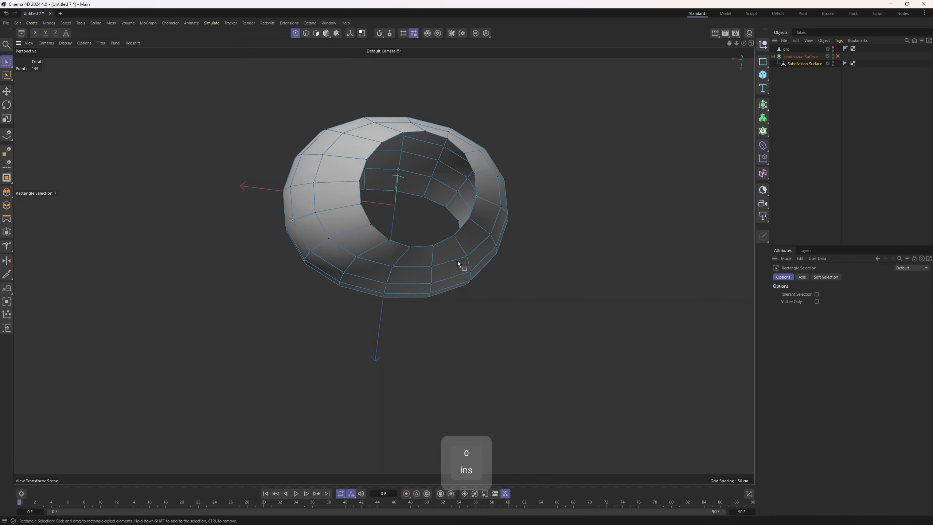
Step: Delete the rear half of the low-poly mesh's points in Top view
{"action": "middle_click", "coordinate": [458, 260]}
{"action": "middle_click", "coordinate": [514, 195]}
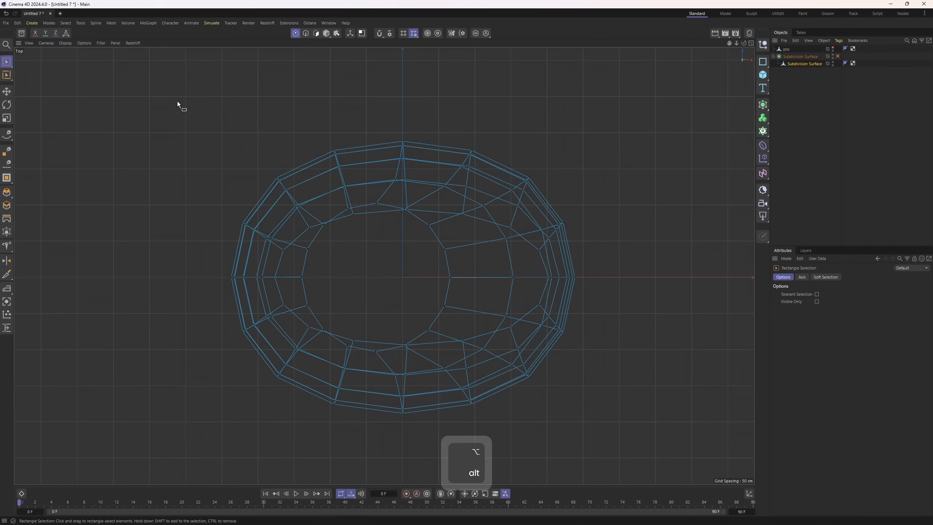
{"action": "left_click_drag", "start_coordinate": [177, 100], "coordinate": [668, 256]}
{"action": "key", "text": "Delete"}
{"action": "key", "text": "Return"}
Step: Examine the remaining half mesh's polygons in Perspective and against the bottle reference in Front view
{"action": "key", "text": "e"}
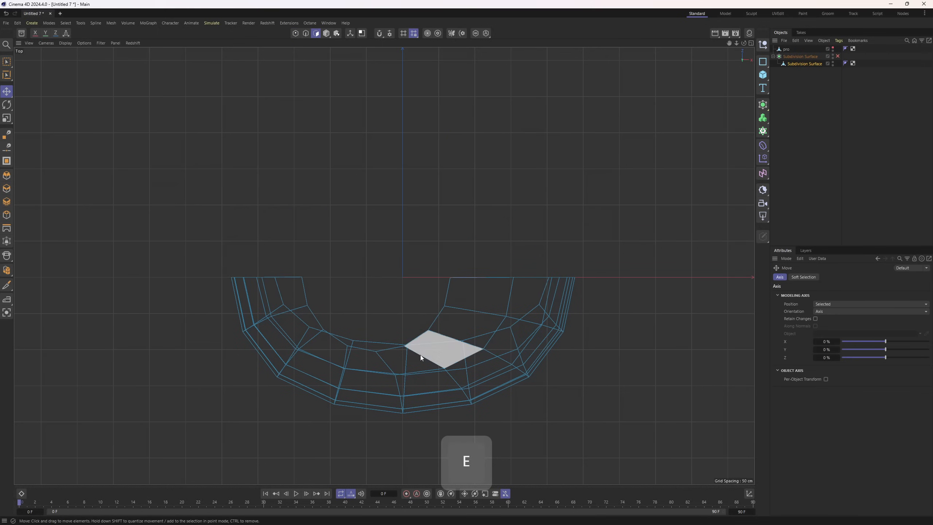
{"action": "double_click", "coordinate": [420, 354]}
{"action": "middle_click", "coordinate": [502, 189]}
{"action": "middle_click", "coordinate": [315, 184]}
{"action": "left_click_drag", "start_coordinate": [528, 235], "coordinate": [558, 168], "text": "alt"}
{"action": "left_click", "coordinate": [435, 252]}
{"action": "middle_click", "coordinate": [565, 323]}
{"action": "middle_click", "coordinate": [599, 353]}
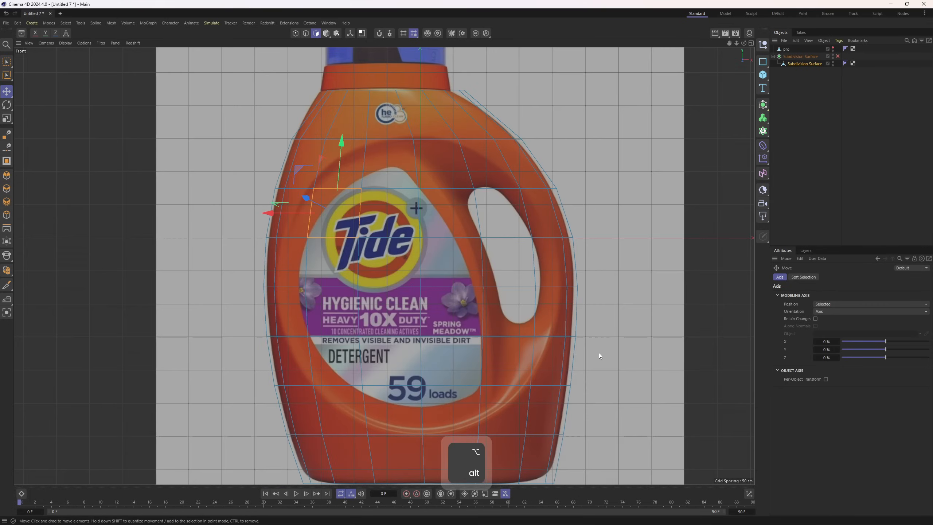
Step: Select the six front polygons in the row just below the bottle's shoulder row in Front view
{"action": "middle_click_drag", "start_coordinate": [599, 353], "coordinate": [597, 313], "text": "alt"}
{"action": "right_click_drag", "start_coordinate": [588, 279], "coordinate": [555, 256], "text": "alt"}
{"action": "middle_click_drag", "start_coordinate": [555, 257], "coordinate": [568, 281], "text": "alt"}
{"action": "left_click", "coordinate": [327, 169]}
{"action": "left_click", "coordinate": [362, 173], "text": "shift"}
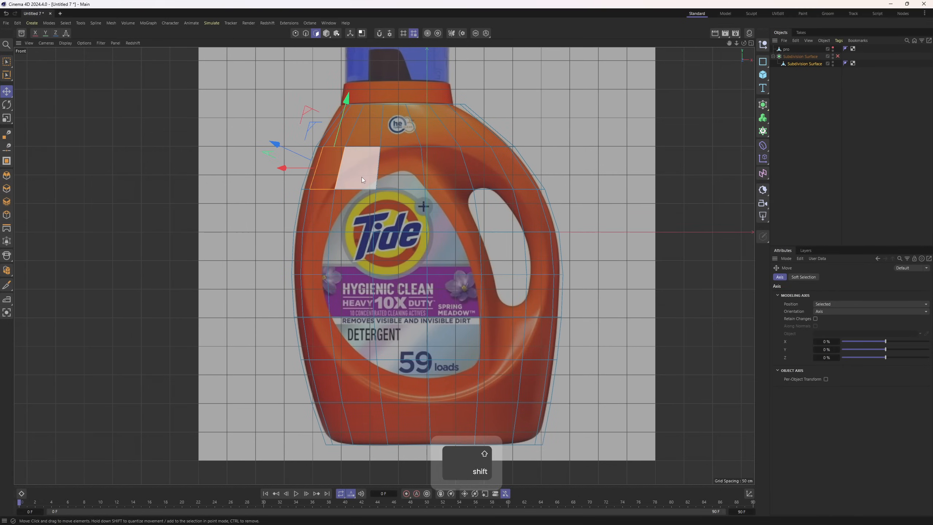
{"action": "left_click", "coordinate": [400, 169], "text": "shift"}
{"action": "left_click", "coordinate": [441, 169], "text": "shift"}
{"action": "left_click_drag", "start_coordinate": [488, 181], "coordinate": [522, 181], "text": "shift"}
Step: Extend the polygon selection down into a six-by-six block over the label area, leaving out the bottom row
{"action": "middle_click", "coordinate": [528, 220]}
{"action": "middle_click", "coordinate": [347, 185]}
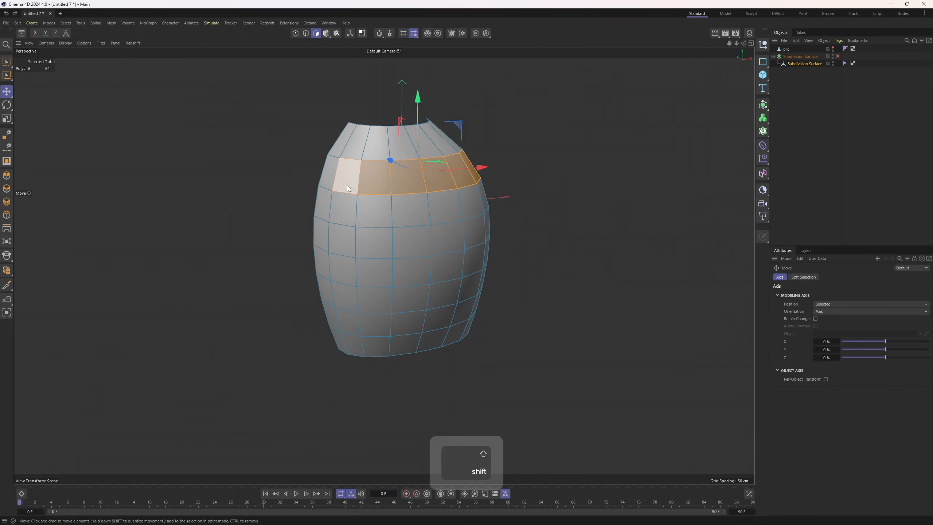
{"action": "left_click_drag", "start_coordinate": [347, 185], "coordinate": [349, 319], "text": "shift"}
{"action": "middle_click", "coordinate": [499, 350]}
{"action": "middle_click", "coordinate": [500, 350]}
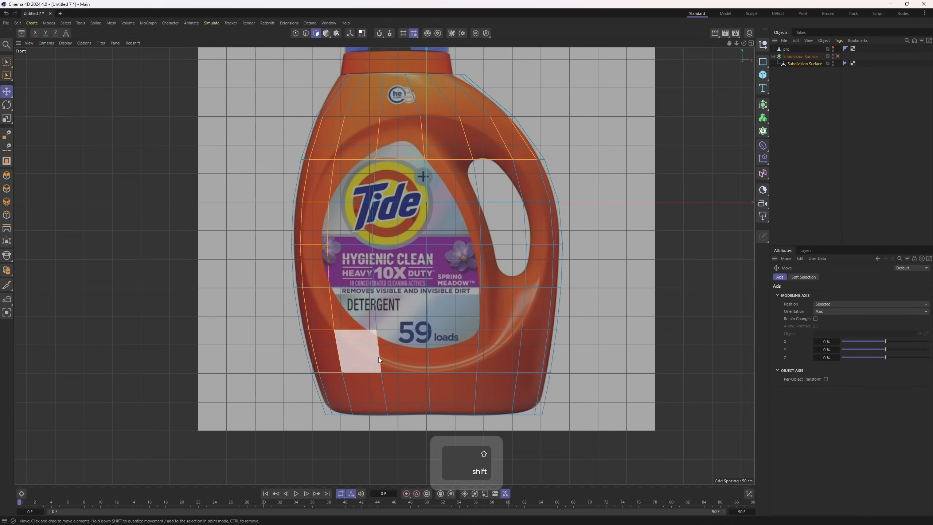
{"action": "left_click_drag", "start_coordinate": [526, 340], "coordinate": [524, 168], "text": "shift"}
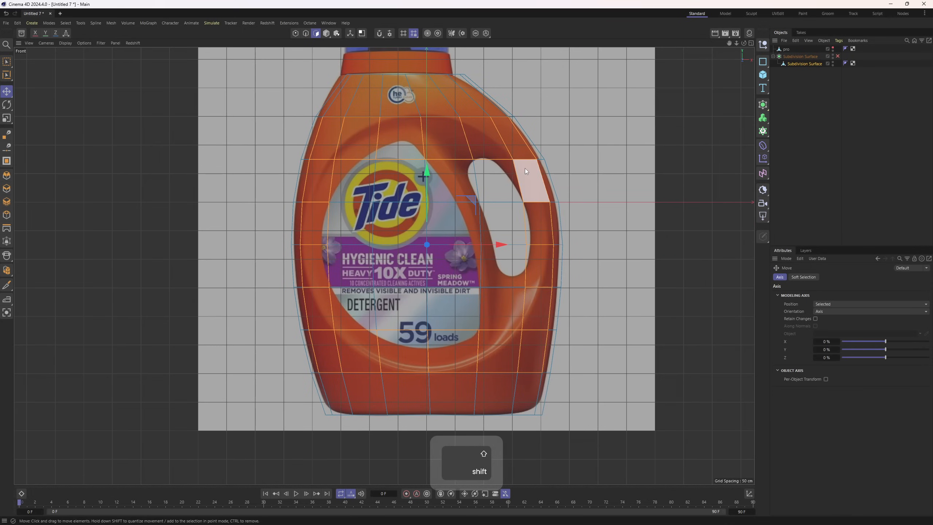
{"action": "middle_click", "coordinate": [523, 168]}
{"action": "middle_click", "coordinate": [268, 150]}
Step: Examine the selected polygon block from several angles in Perspective and against the bottle reference in Front view
{"action": "mouse_move", "coordinate": [267, 151]}
{"action": "left_mouse_down", "text": "alt"}
{"action": "mouse_move", "coordinate": [377, 203]}
{"action": "mouse_move", "coordinate": [463, 203]}
{"action": "mouse_move", "coordinate": [423, 238]}
{"action": "mouse_move", "coordinate": [466, 262]}
{"action": "mouse_move", "coordinate": [459, 297]}
{"action": "mouse_move", "coordinate": [376, 290]}
{"action": "mouse_move", "coordinate": [426, 235]}
{"action": "mouse_move", "coordinate": [283, 256]}
{"action": "mouse_move", "coordinate": [392, 272]}
{"action": "mouse_move", "coordinate": [411, 225]}
{"action": "mouse_move", "coordinate": [339, 261]}
{"action": "mouse_move", "coordinate": [444, 235]}
{"action": "mouse_move", "coordinate": [405, 211]}
{"action": "mouse_move", "coordinate": [333, 199]}
{"action": "left_mouse_up", "text": "alt"}
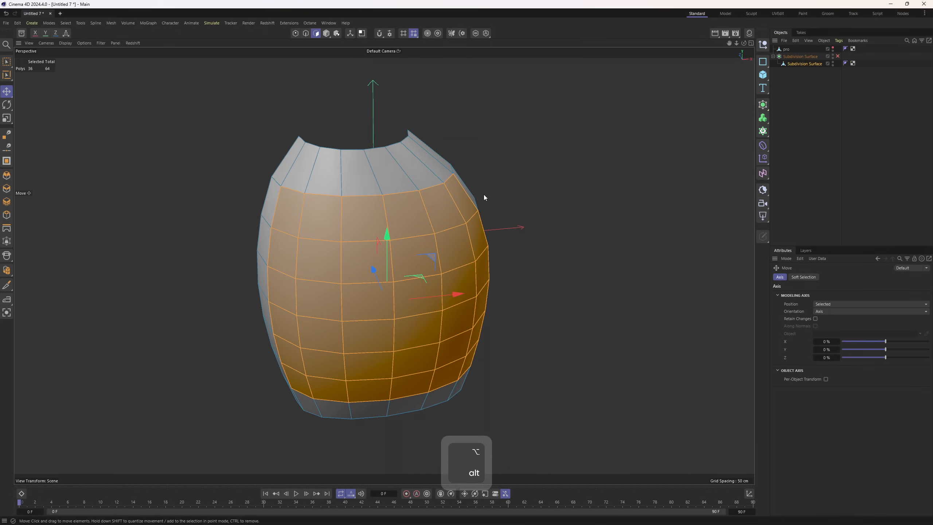
{"action": "left_click_drag", "start_coordinate": [296, 209], "coordinate": [347, 171], "text": "alt"}
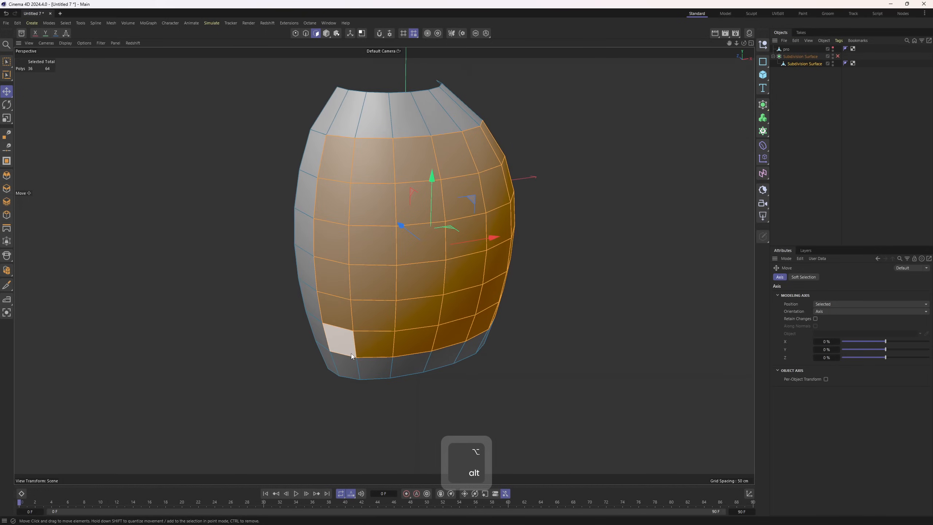
{"action": "left_click_drag", "start_coordinate": [415, 312], "coordinate": [466, 338], "text": "alt"}
{"action": "middle_click", "coordinate": [466, 336]}
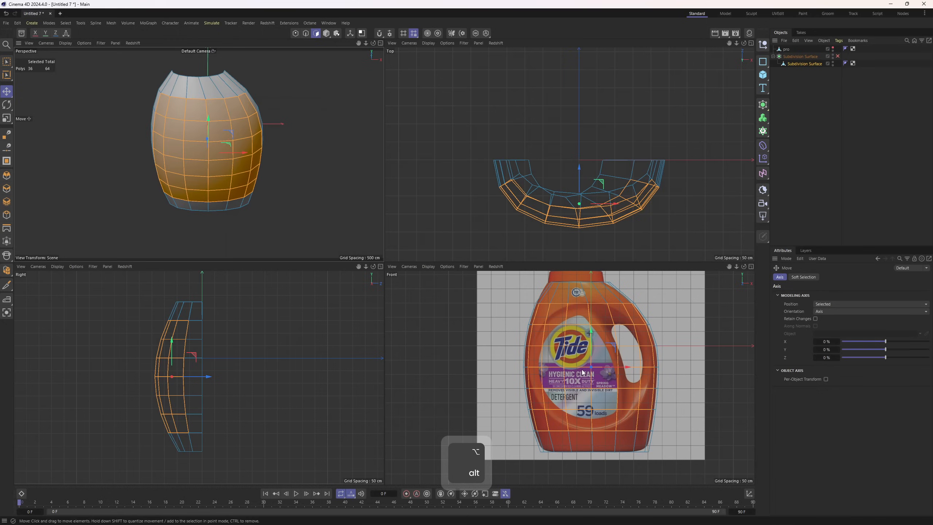
{"action": "middle_click", "coordinate": [548, 264]}
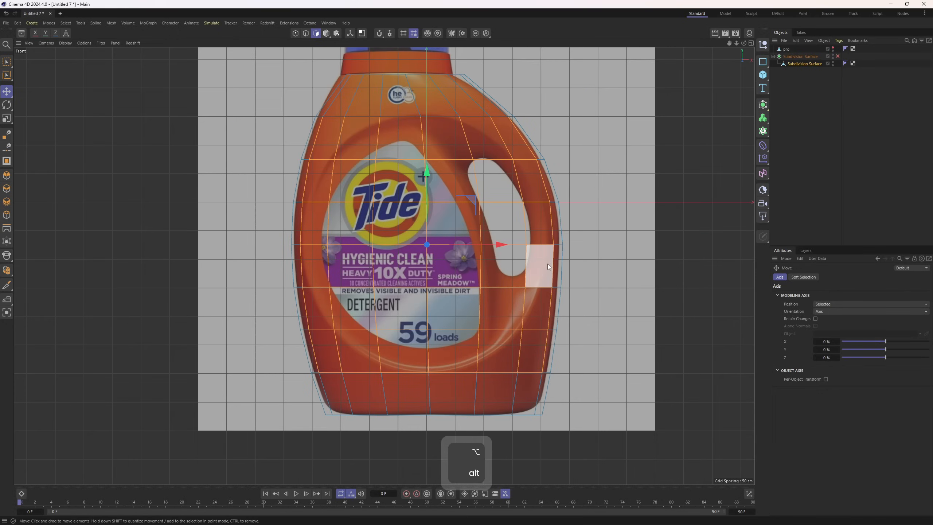
{"action": "middle_click", "coordinate": [266, 207]}
{"action": "middle_click", "coordinate": [239, 159]}
{"action": "left_click_drag", "start_coordinate": [239, 159], "coordinate": [278, 206], "text": "alt"}
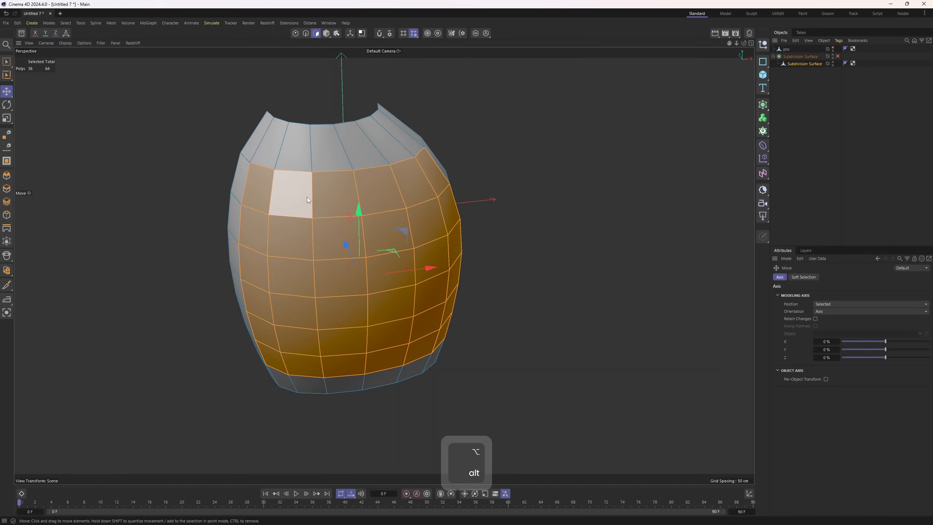
{"action": "left_click_drag", "start_coordinate": [426, 230], "coordinate": [366, 194], "text": "alt"}
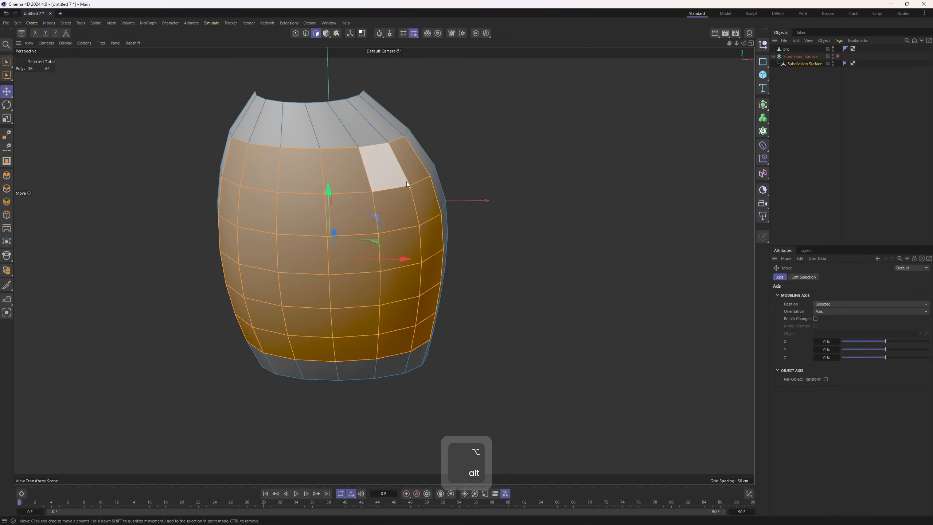
{"action": "left_click_drag", "start_coordinate": [292, 296], "coordinate": [308, 193], "text": "alt"}
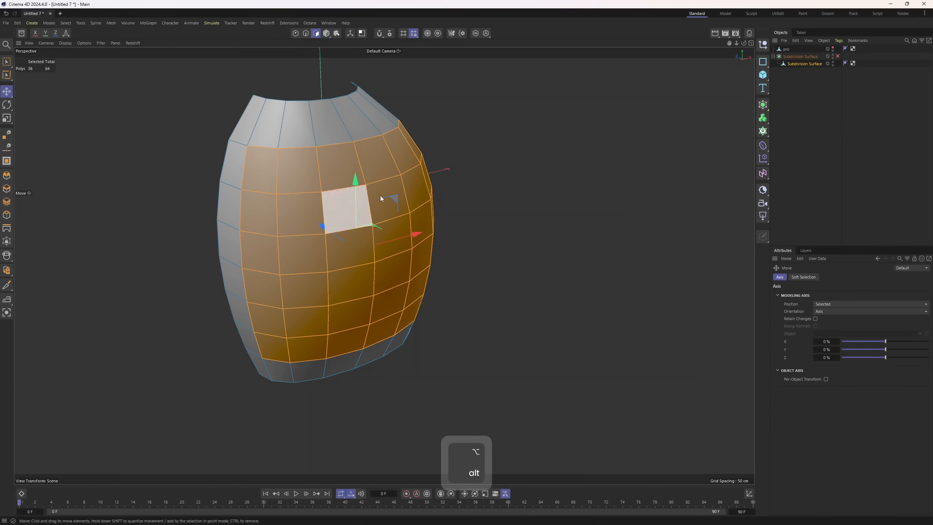
Step: Convert the polygon selection to edges and deselect the interior ones with Brush Selection, keeping only the block's outer boundary
{"action": "left_click", "coordinate": [306, 34], "text": "ctrl"}
{"action": "left_click_drag", "start_coordinate": [343, 161], "coordinate": [314, 159], "text": "alt"}
{"action": "key", "text": "9"}
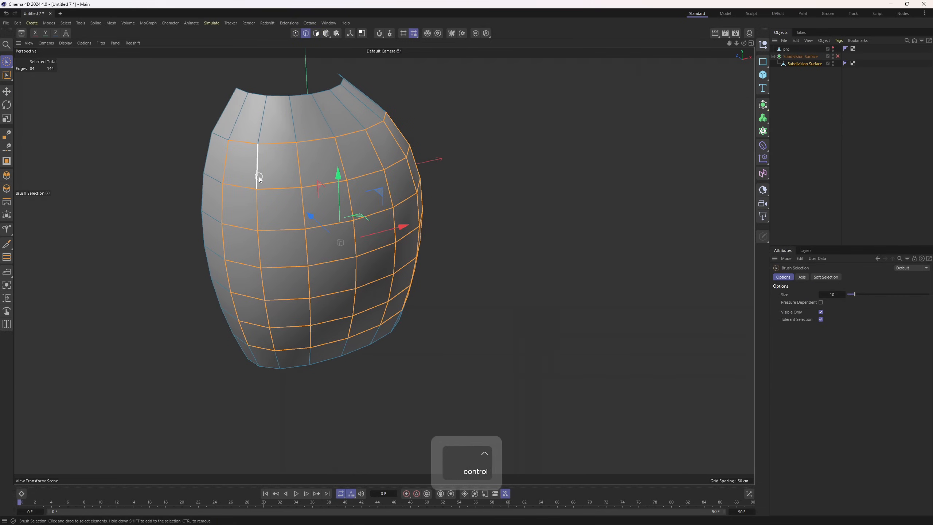
{"action": "mouse_move", "coordinate": [258, 174]}
{"action": "left_mouse_down", "text": "ctrl"}
{"action": "mouse_move", "coordinate": [262, 331]}
{"action": "mouse_move", "coordinate": [291, 327]}
{"action": "mouse_move", "coordinate": [290, 290]}
{"action": "mouse_move", "coordinate": [243, 312]}
{"action": "mouse_move", "coordinate": [307, 322]}
{"action": "mouse_move", "coordinate": [379, 312]}
{"action": "mouse_move", "coordinate": [377, 150]}
{"action": "mouse_move", "coordinate": [295, 156]}
{"action": "mouse_move", "coordinate": [290, 173]}
{"action": "left_mouse_up", "text": "ctrl"}
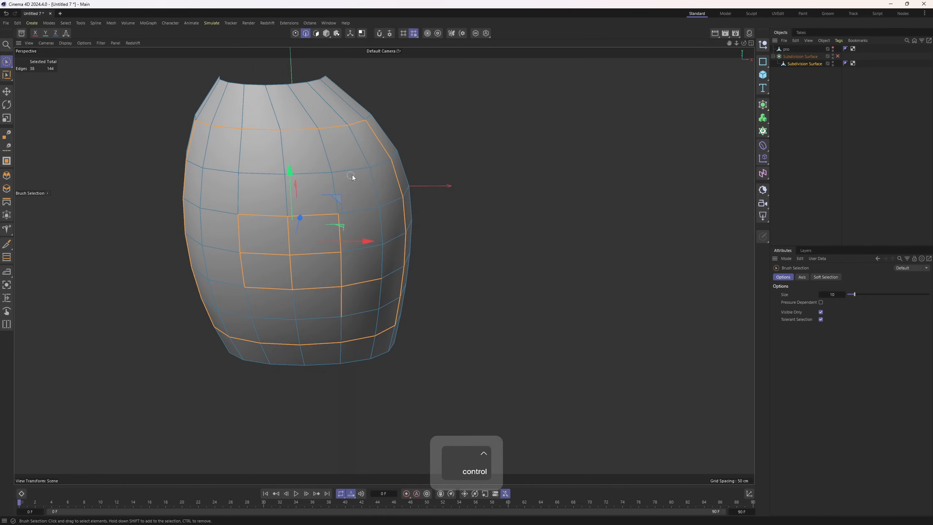
{"action": "mouse_move", "coordinate": [352, 175]}
{"action": "left_mouse_down", "text": "ctrl"}
{"action": "mouse_move", "coordinate": [276, 228]}
{"action": "mouse_move", "coordinate": [247, 261]}
{"action": "left_mouse_up", "text": "ctrl"}
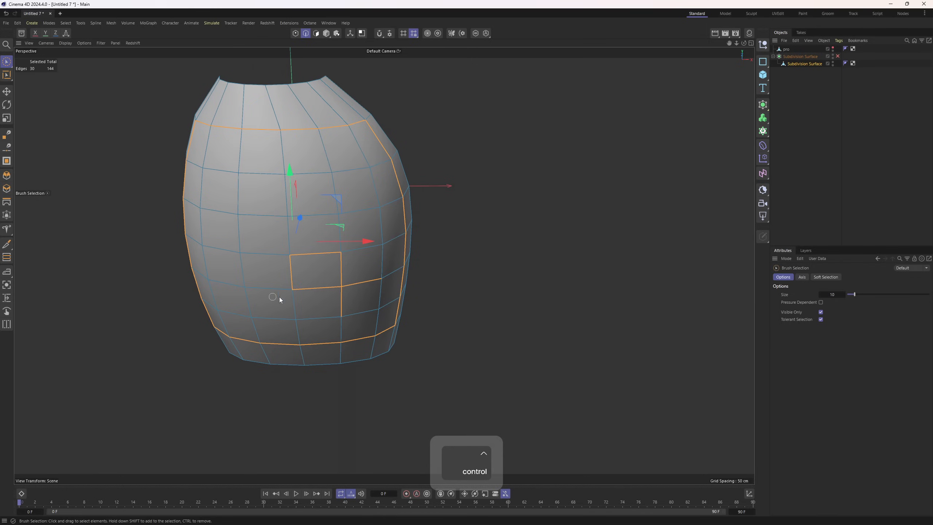
{"action": "mouse_move", "coordinate": [279, 297]}
{"action": "left_mouse_down", "text": "ctrl"}
{"action": "mouse_move", "coordinate": [313, 291]}
{"action": "mouse_move", "coordinate": [348, 259]}
{"action": "left_mouse_up", "text": "ctrl"}
{"action": "left_click", "coordinate": [351, 302], "text": "ctrl"}
{"action": "left_click_drag", "start_coordinate": [351, 303], "coordinate": [363, 219], "text": "alt"}
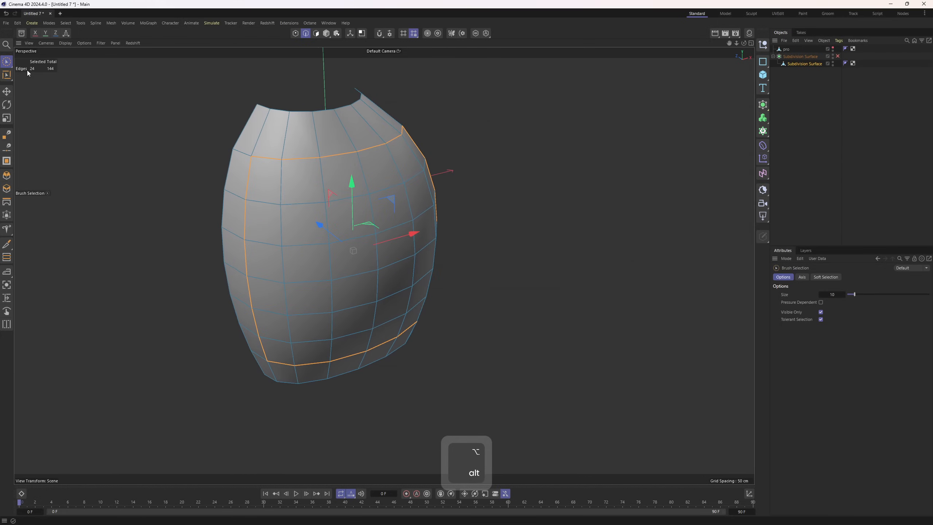
Step: Add a Cylinder primitive with 24 rotation segments and +Z orientation
{"action": "left_click", "coordinate": [763, 75]}
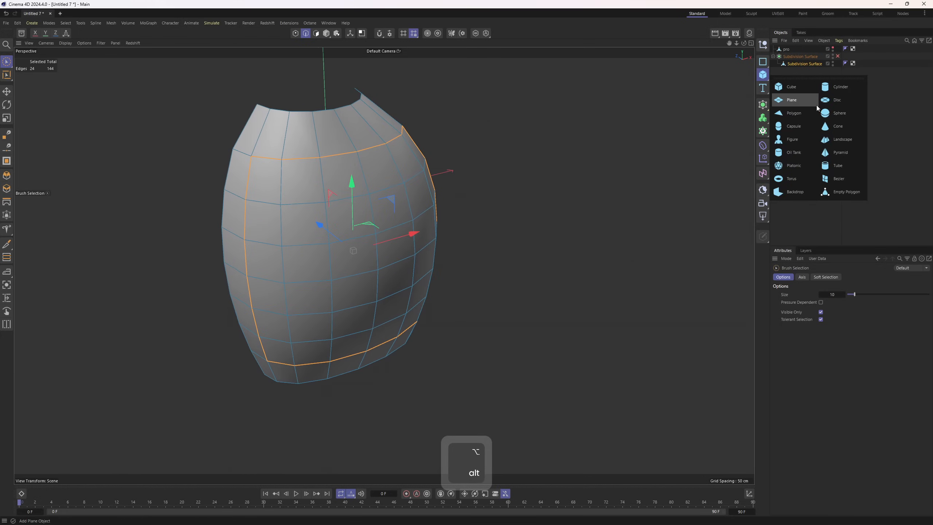
{"action": "left_click", "coordinate": [843, 89]}
{"action": "left_click", "coordinate": [793, 71]}
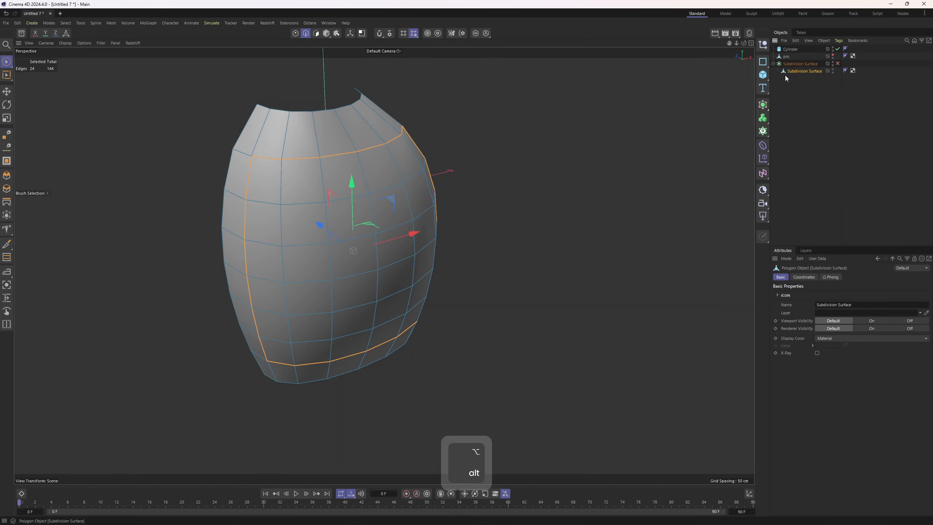
{"action": "left_click_drag", "start_coordinate": [368, 182], "coordinate": [328, 182], "text": "alt"}
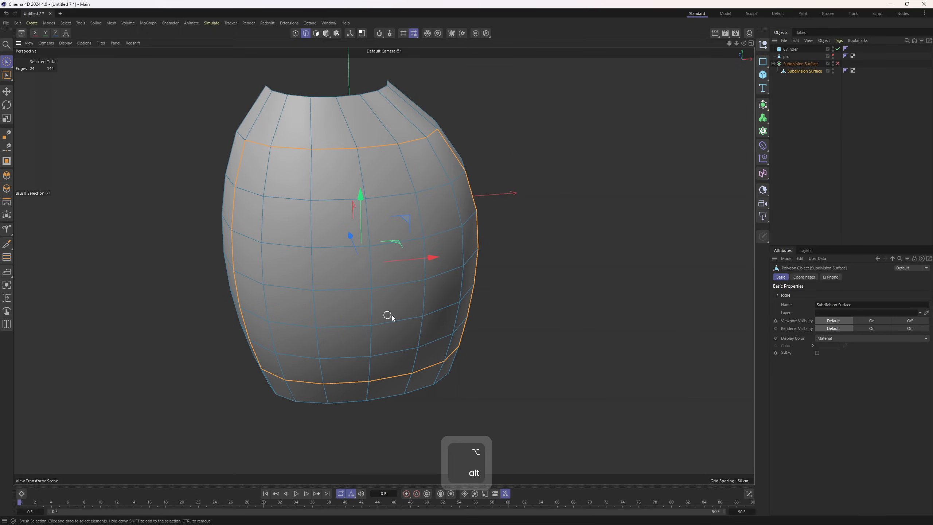
{"action": "left_click_drag", "start_coordinate": [387, 317], "coordinate": [666, 175], "text": "alt"}
{"action": "left_click", "coordinate": [793, 49]}
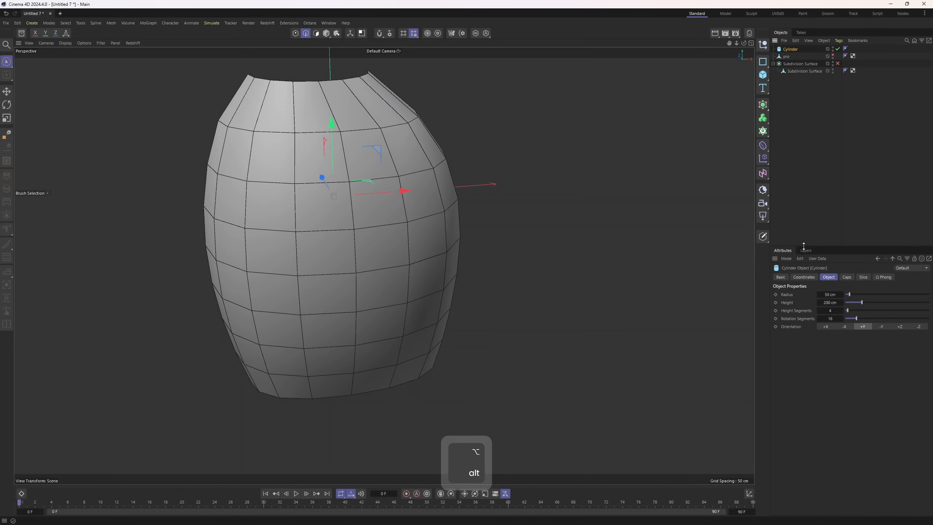
{"action": "double_click", "coordinate": [830, 318]}
{"action": "type", "text": "24"}
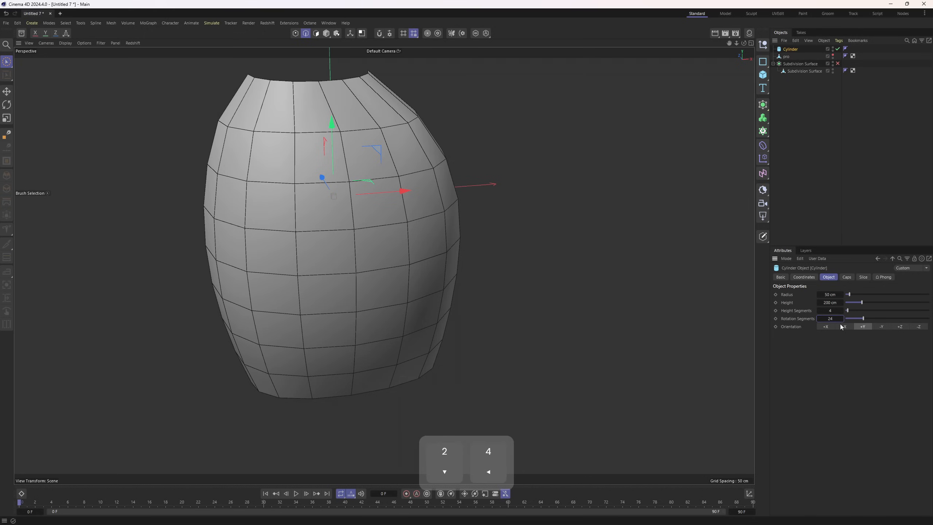
{"action": "left_click", "coordinate": [899, 326]}
Step: Scale the cylinder to about 220 cm radius and move it down over the bottle's label area in Front view
{"action": "left_click_drag", "start_coordinate": [496, 224], "coordinate": [370, 250], "text": "alt"}
{"action": "middle_click", "coordinate": [503, 348]}
{"action": "middle_click", "coordinate": [504, 349]}
{"action": "right_click_drag", "start_coordinate": [503, 312], "coordinate": [438, 331], "text": "alt"}
{"action": "key", "text": "t"}
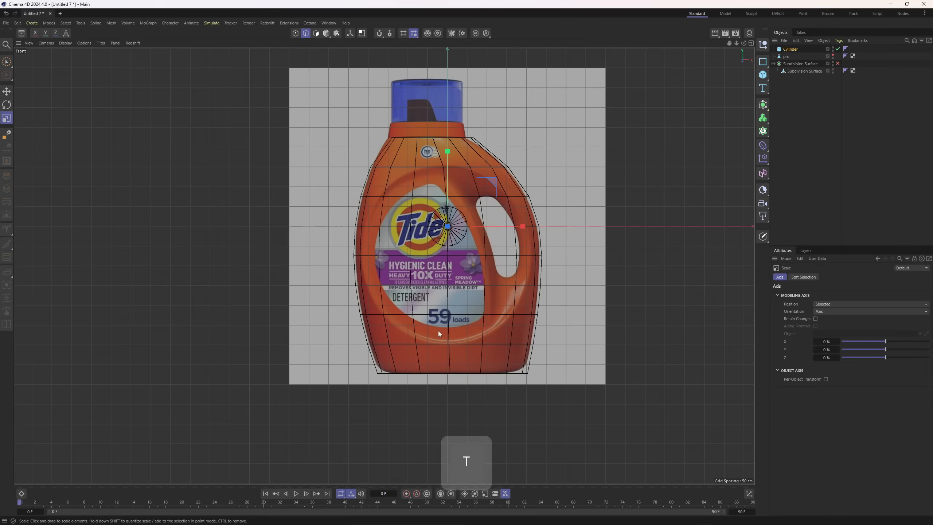
{"action": "left_click_drag", "start_coordinate": [438, 331], "coordinate": [515, 220]}
{"action": "key", "text": "e"}
{"action": "left_click_drag", "start_coordinate": [491, 182], "coordinate": [490, 211]}
{"action": "key", "text": "t"}
{"action": "key", "text": "e"}
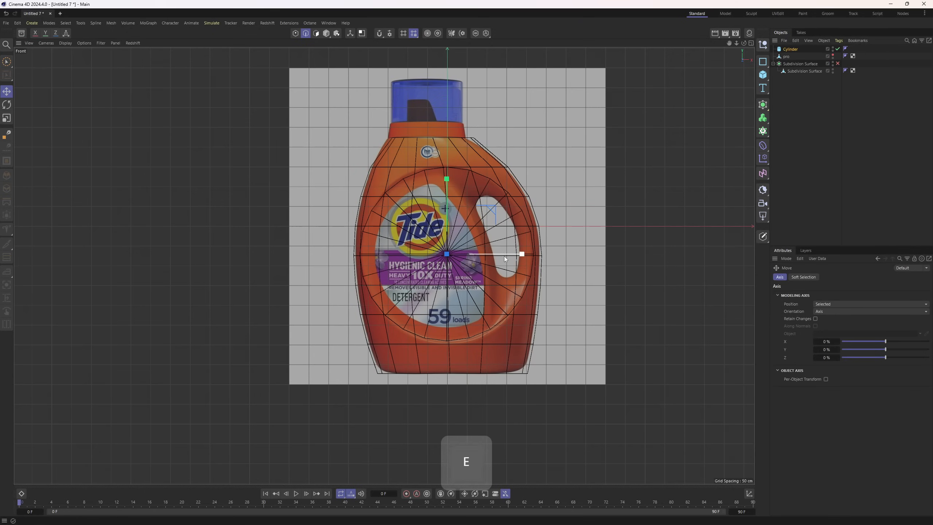
Step: Set the cylinder's height segments to 1, keeping 24 rotation segments
{"action": "middle_click", "coordinate": [229, 164]}
{"action": "middle_click", "coordinate": [229, 163]}
{"action": "left_click_drag", "start_coordinate": [229, 166], "coordinate": [224, 203], "text": "alt"}
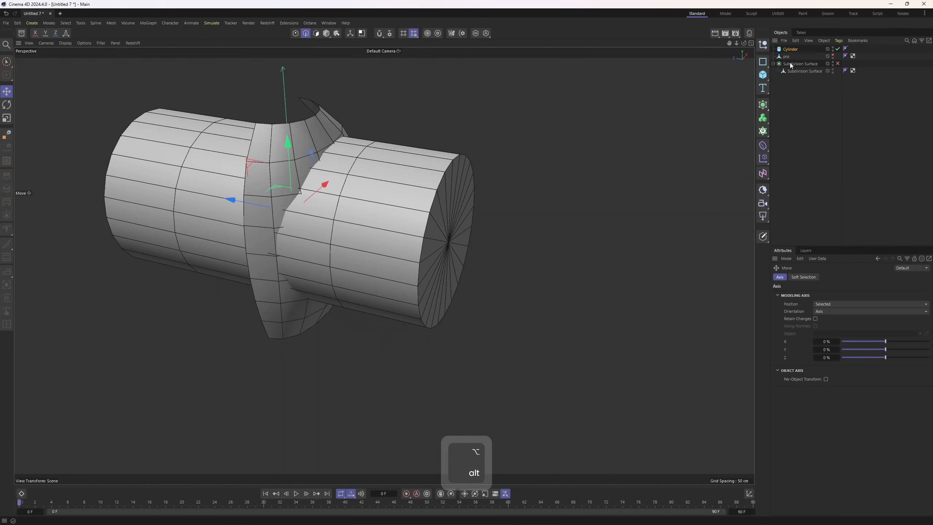
{"action": "type", "text": "24"}
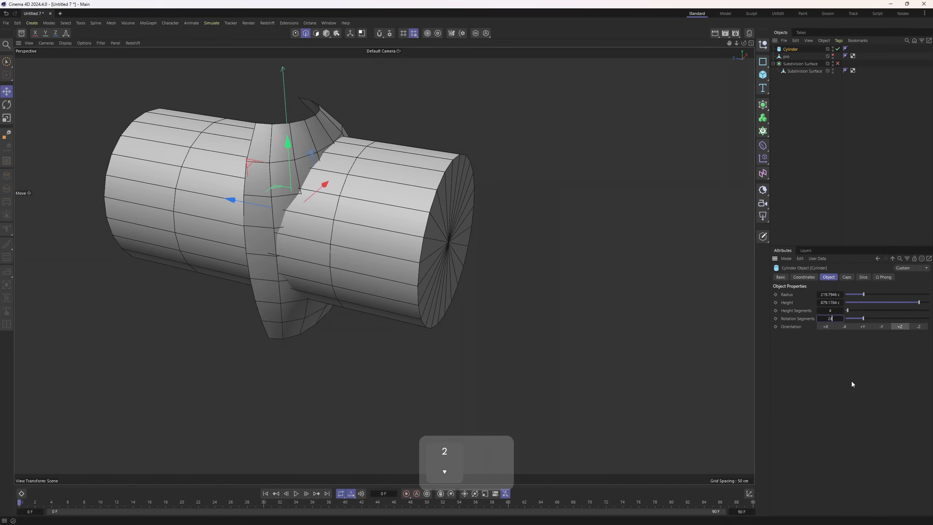
{"action": "type", "text": "1"}
{"action": "key", "text": "End"}
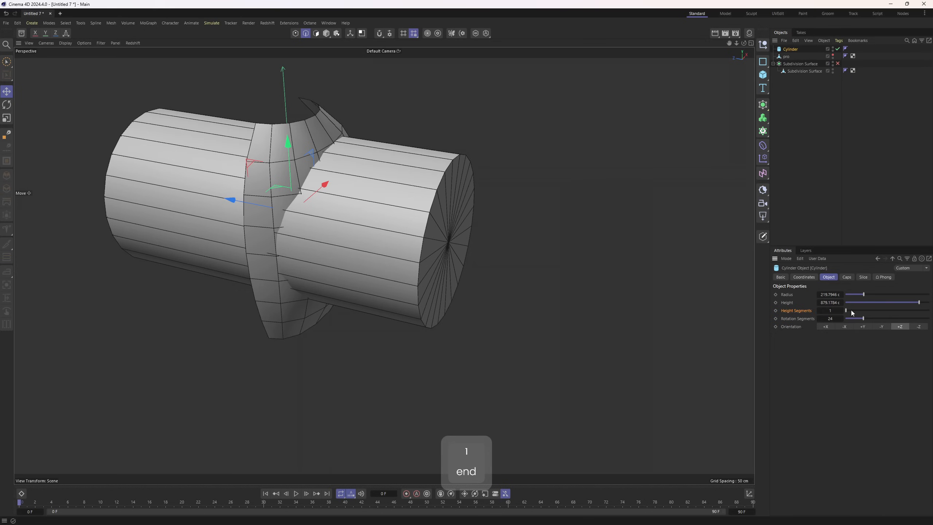
{"action": "mouse_move", "coordinate": [848, 312]}
{"action": "left_mouse_down"}
{"action": "mouse_move", "coordinate": [886, 312]}
{"action": "mouse_move", "coordinate": [845, 314]}
{"action": "left_mouse_up"}
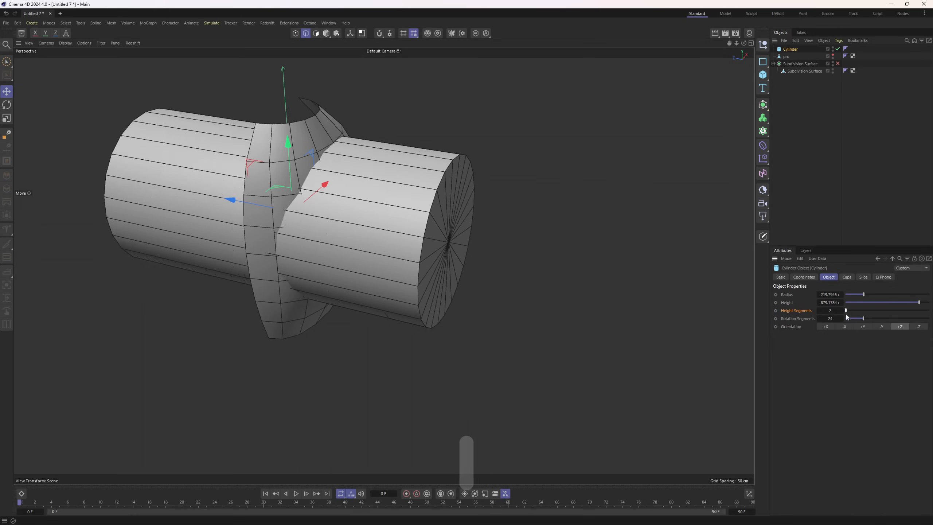
Step: Select the half mesh under the Subdivision Surface in polygon mode and rename it bottle
{"action": "left_click_drag", "start_coordinate": [432, 237], "coordinate": [353, 299], "text": "alt"}
{"action": "key", "text": "3"}
{"action": "left_click", "coordinate": [793, 71]}
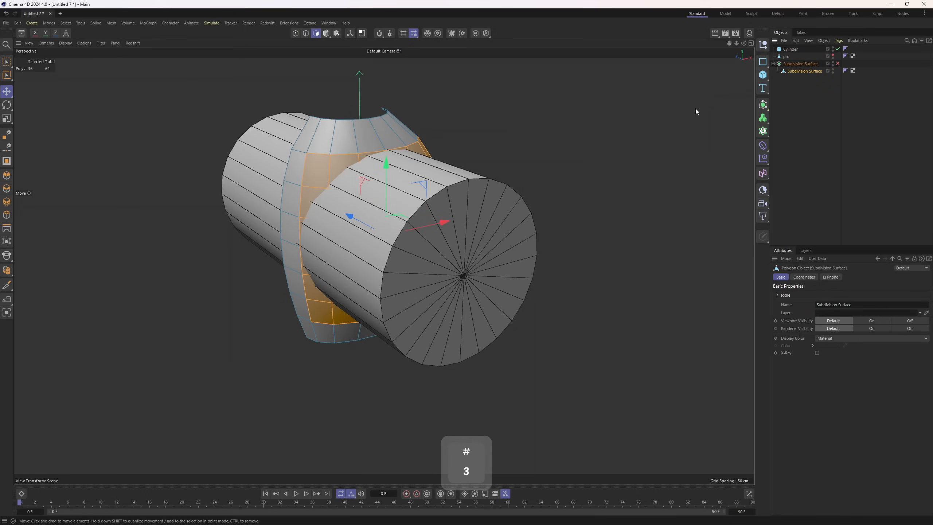
{"action": "left_click_drag", "start_coordinate": [465, 165], "coordinate": [411, 257], "text": "alt"}
{"action": "double_click", "coordinate": [803, 71]}
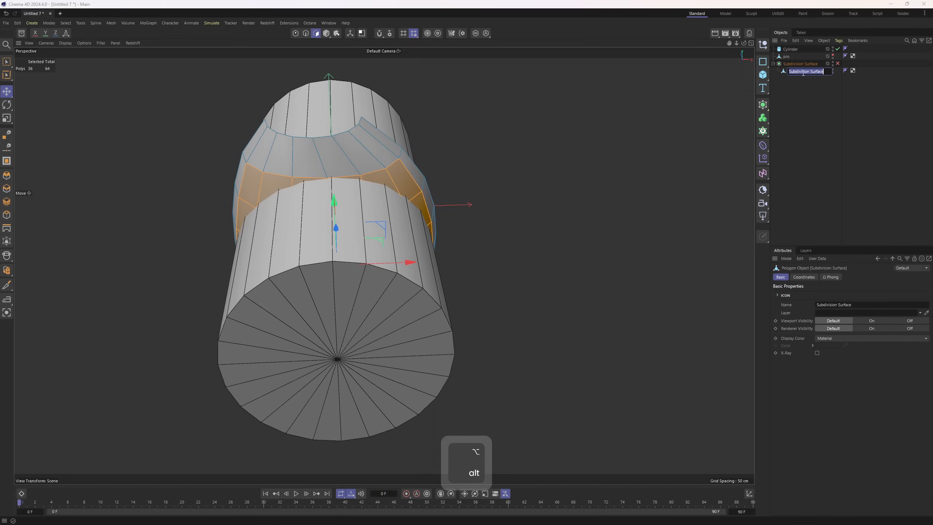
{"action": "type", "text": "bottle"}
{"action": "key", "text": "Return"}
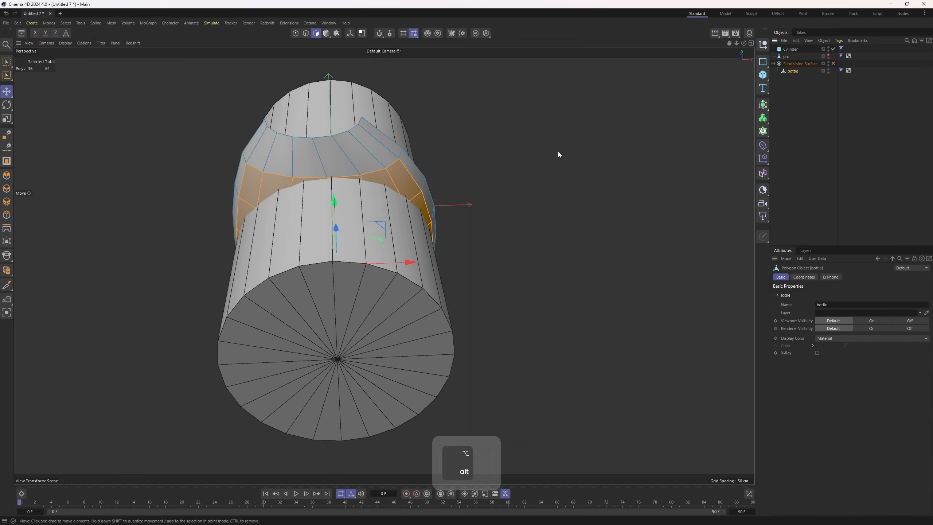
Step: Add a Boole as parent of the bottle mesh and place the cylinder in it below bottle to cut the label opening
{"action": "left_click_drag", "start_coordinate": [559, 151], "coordinate": [486, 210], "text": "alt"}
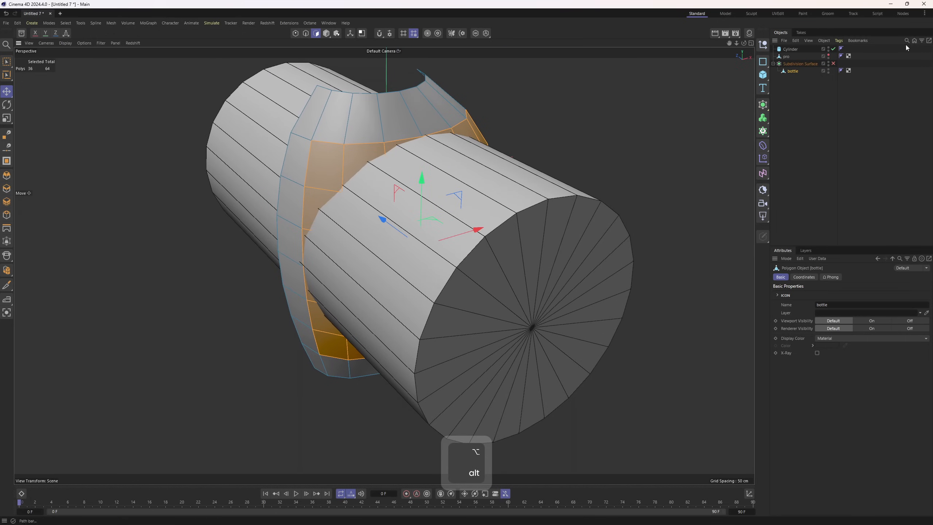
{"action": "left_click", "coordinate": [763, 105]}
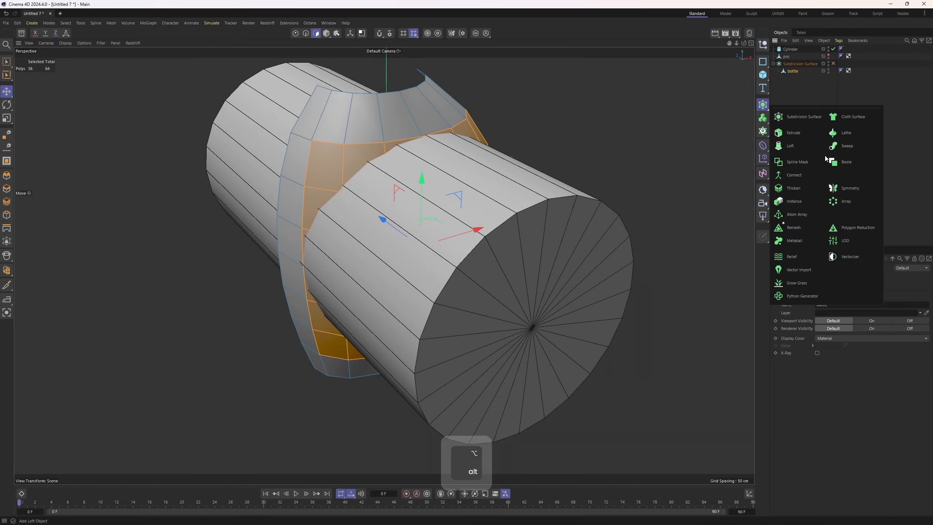
{"action": "left_click", "coordinate": [841, 165], "text": "alt"}
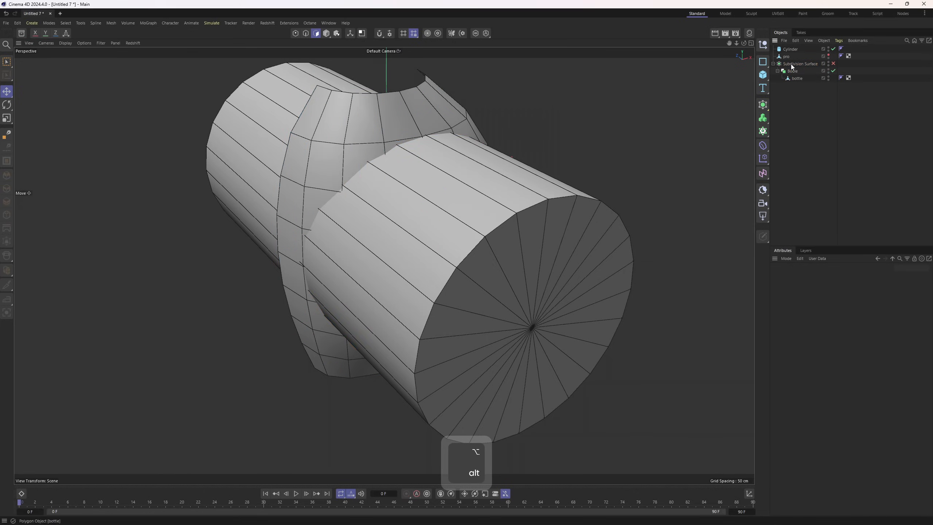
{"action": "left_click_drag", "start_coordinate": [795, 80], "coordinate": [796, 80]}
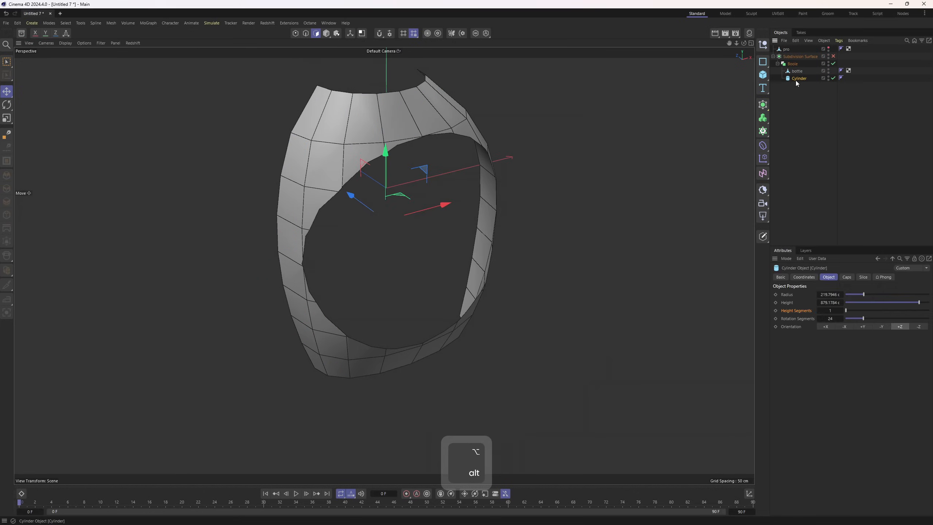
{"action": "left_click_drag", "start_coordinate": [404, 238], "coordinate": [383, 265], "text": "alt"}
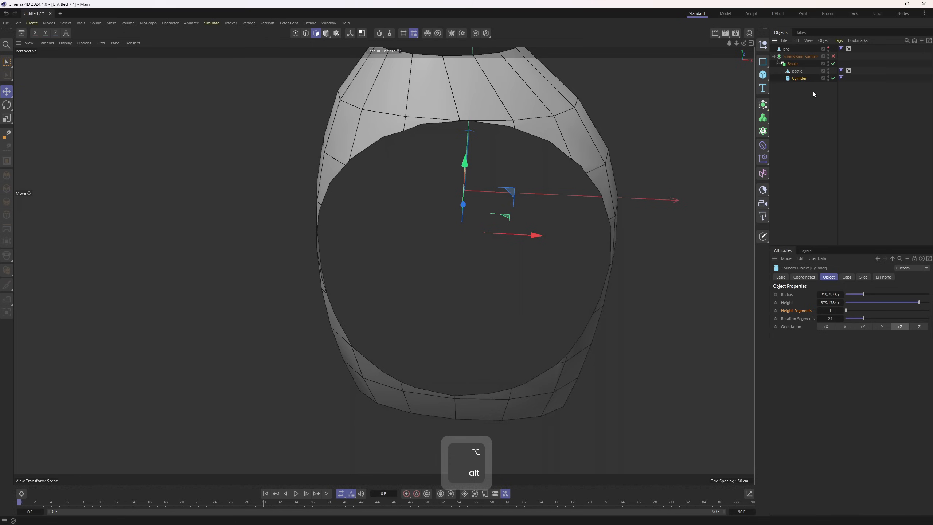
Step: Paste a copy of the cylinder outside the Boole
{"action": "key", "text": "ctrl+c"}
{"action": "key", "text": "ctrl+v"}
{"action": "left_click_drag", "start_coordinate": [527, 156], "coordinate": [551, 143], "text": "alt"}
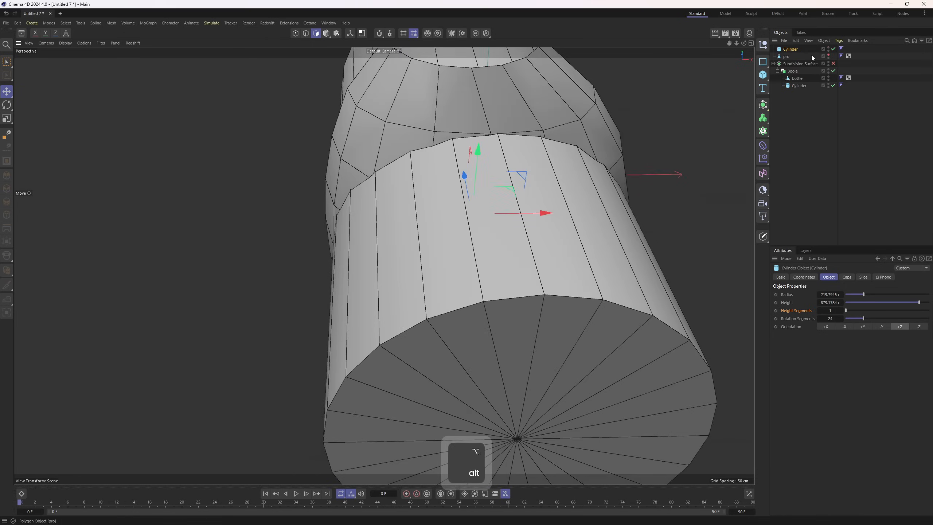
Step: Hide the cylinder copy outside the Boole and select the Boole object
{"action": "left_click", "coordinate": [829, 48]}
{"action": "left_click", "coordinate": [796, 86]}
{"action": "left_click", "coordinate": [792, 71]}
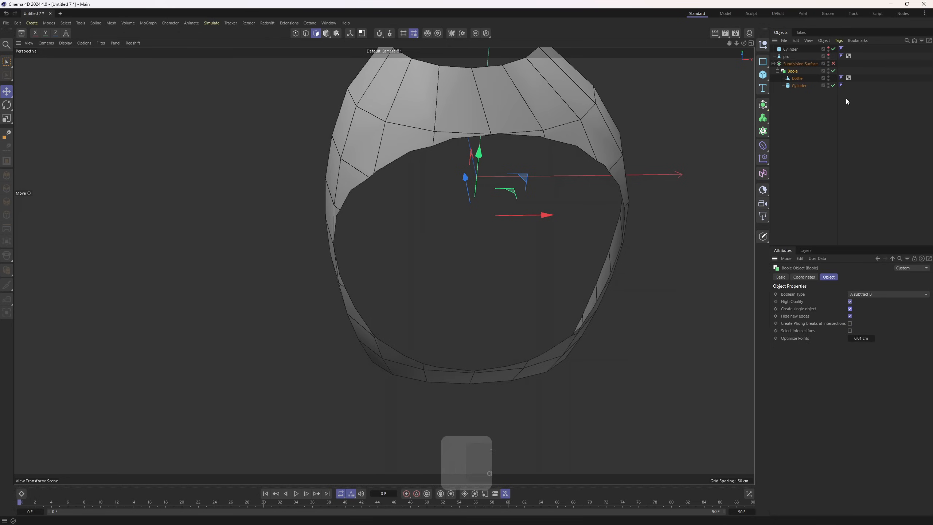
{"action": "key", "text": "c"}
{"action": "key", "text": "1"}
{"action": "left_click", "coordinate": [544, 139]}
{"action": "right_click", "coordinate": [543, 140]}
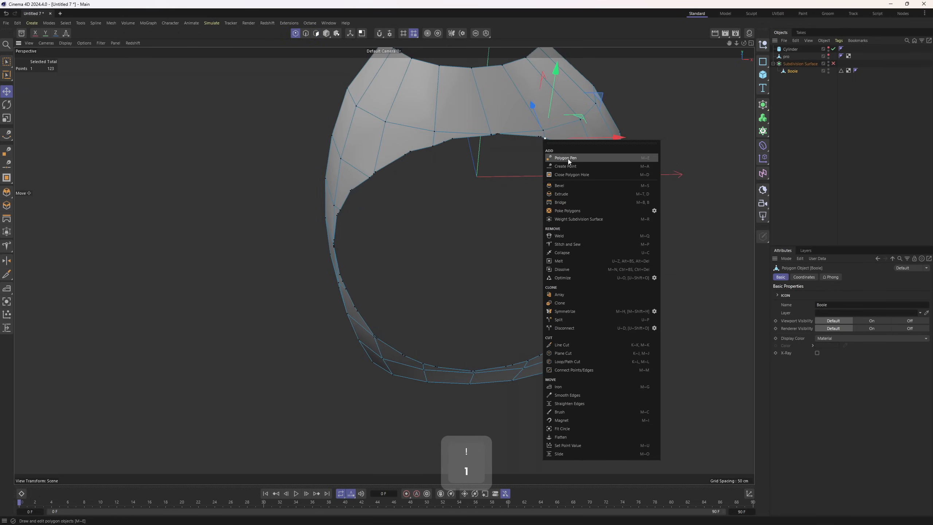
{"action": "right_click_drag", "start_coordinate": [509, 95], "coordinate": [537, 178], "text": "alt"}
{"action": "key", "text": "ctrl+z"}
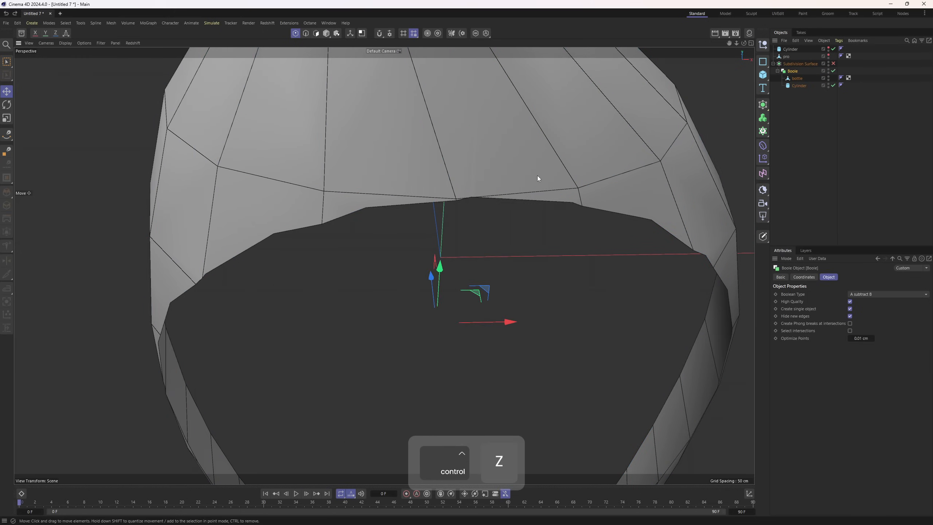
{"action": "key", "text": "ctrl+z"}
Step: Slide the bottle mesh points just above the opening along their edges with the Slide tool
{"action": "key", "text": "m"}
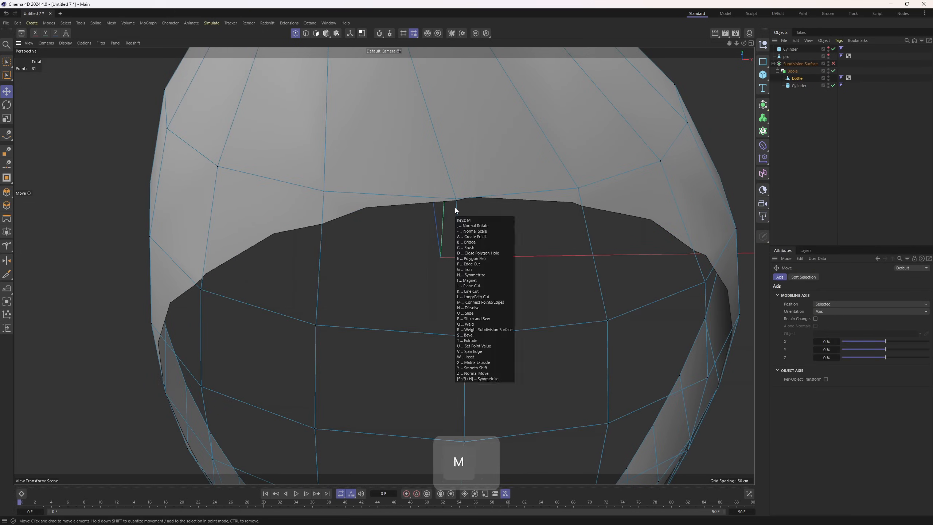
{"action": "key", "text": "o"}
{"action": "left_click_drag", "start_coordinate": [456, 201], "coordinate": [544, 191]}
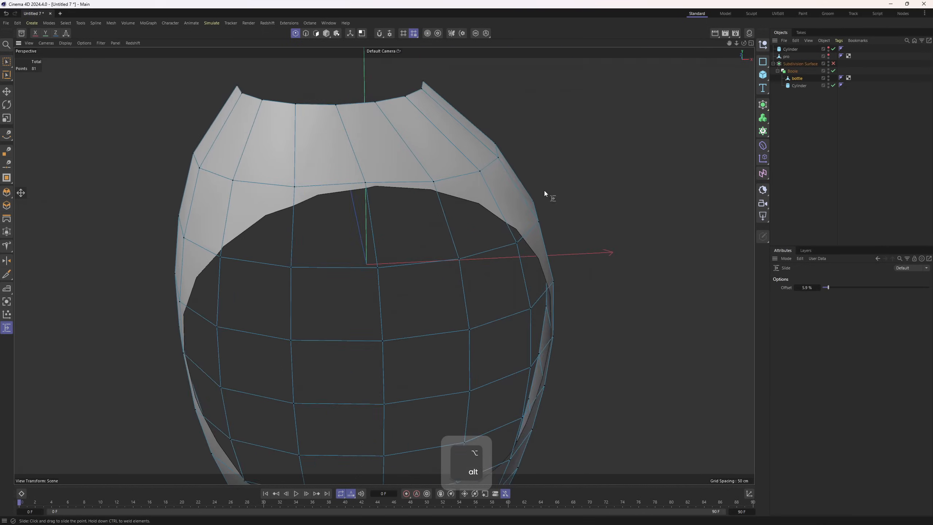
Step: Convert the Boole into an editable polygon mesh and activate the Polygon Pen in point mode
{"action": "left_click", "coordinate": [793, 71]}
{"action": "key", "text": "c"}
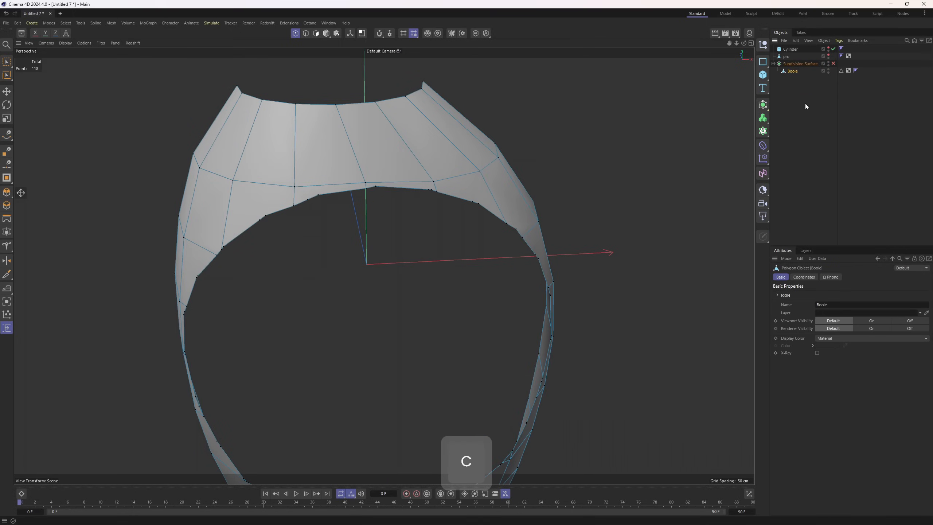
{"action": "key", "text": "1"}
{"action": "left_click", "coordinate": [514, 175]}
{"action": "scroll", "coordinate": [366, 178], "scroll_direction": "up", "scroll_amount": 10}
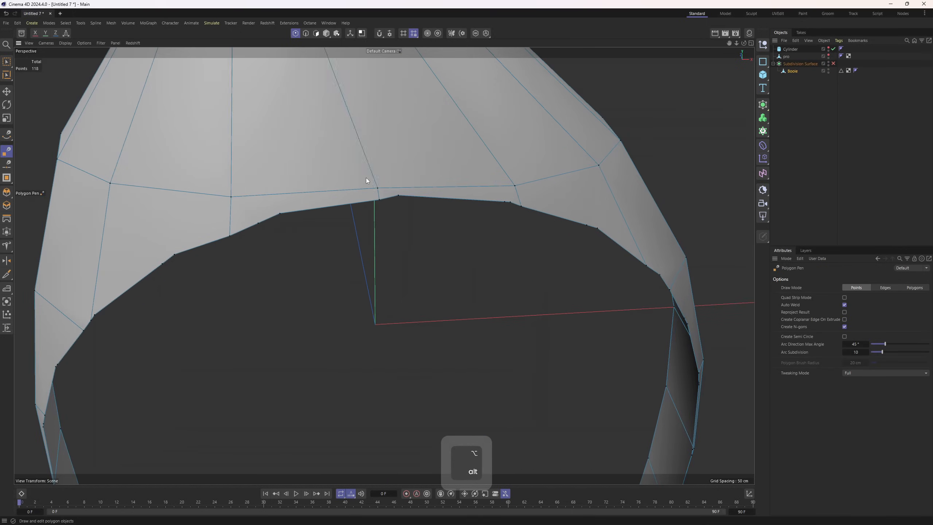
Step: Weld the surplus points along the opening's upper rim onto the neighbouring corners of the round cut
{"action": "left_click_drag", "start_coordinate": [351, 243], "coordinate": [300, 249], "text": "alt"}
{"action": "left_click_drag", "start_coordinate": [378, 216], "coordinate": [307, 255], "text": "alt"}
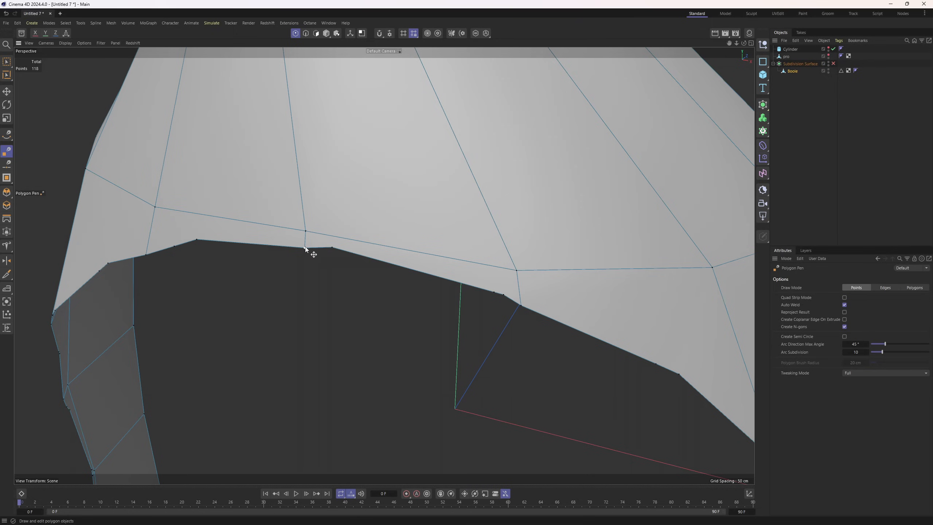
{"action": "left_click_drag", "start_coordinate": [305, 248], "coordinate": [332, 247]}
{"action": "middle_click_drag", "start_coordinate": [331, 246], "coordinate": [423, 220], "text": "alt"}
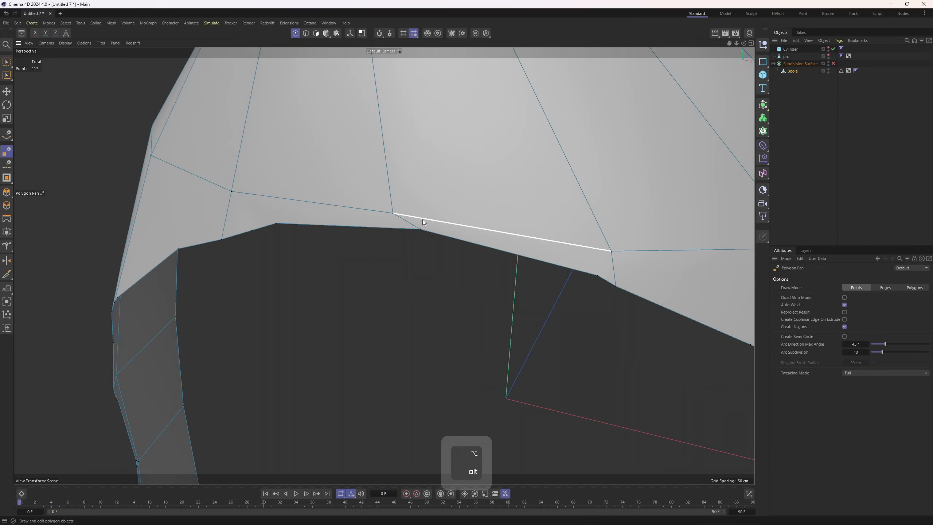
{"action": "left_click_drag", "start_coordinate": [362, 213], "coordinate": [390, 218], "text": "alt"}
{"action": "left_click_drag", "start_coordinate": [298, 239], "coordinate": [359, 212]}
{"action": "scroll", "coordinate": [376, 206], "scroll_direction": "down", "scroll_amount": 2}
Step: Delete the redundant rim point beside the next vertical edge on the right half of the opening's upper rim
{"action": "middle_click_drag", "start_coordinate": [638, 218], "coordinate": [526, 211], "text": "alt"}
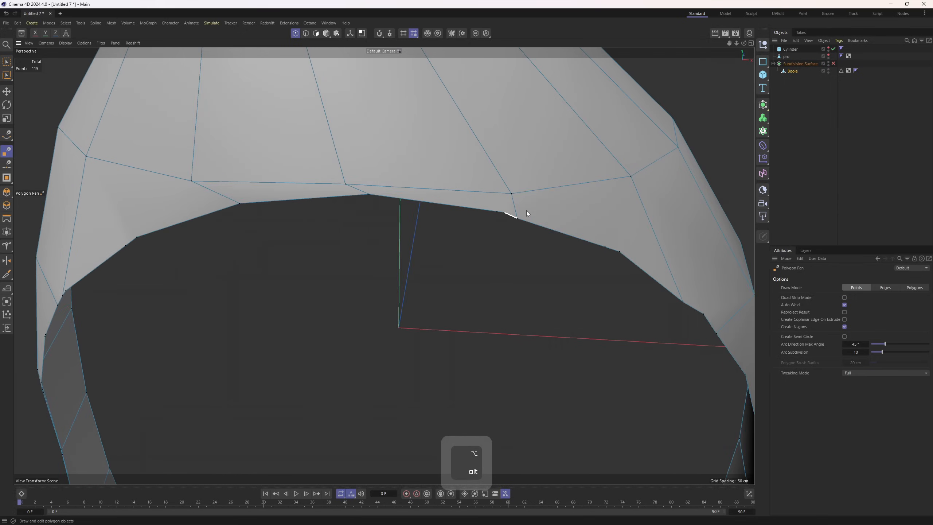
{"action": "scroll", "coordinate": [526, 210], "scroll_direction": "up", "scroll_amount": 2}
{"action": "left_click_drag", "start_coordinate": [515, 221], "coordinate": [415, 234]}
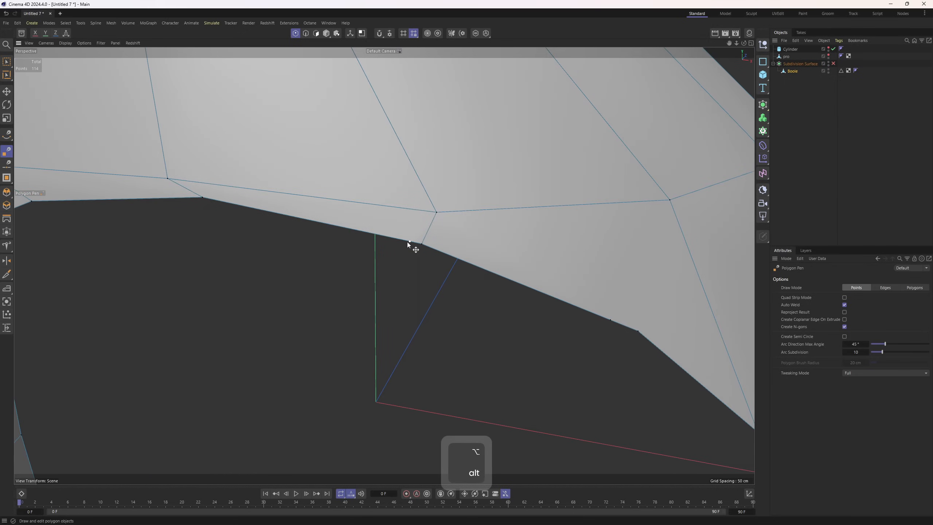
{"action": "left_click", "coordinate": [407, 242], "text": "ctrl"}
{"action": "right_click_drag", "start_coordinate": [407, 242], "coordinate": [344, 249], "text": "alt"}
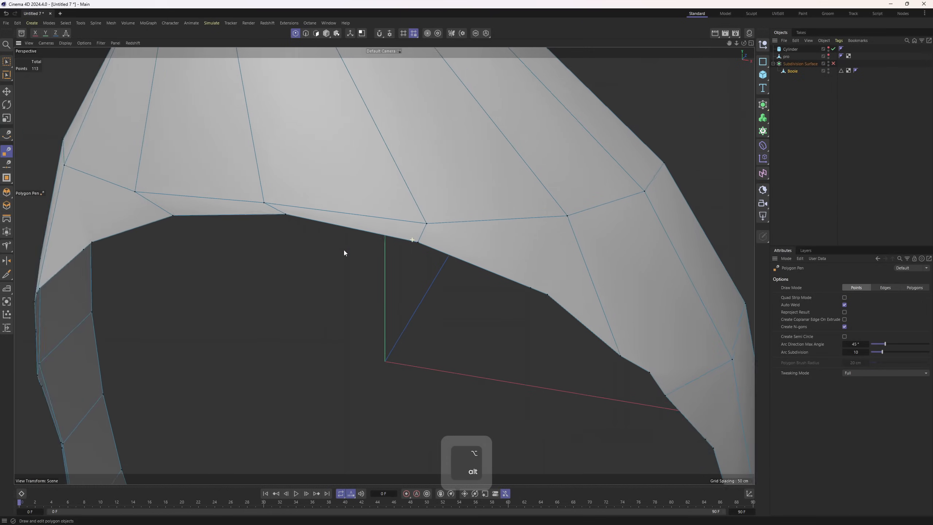
Step: Delete the next surplus point on the opening's upper right rim and weld the following edge end onto the adjacent cut corner
{"action": "middle_click_drag", "start_coordinate": [344, 249], "coordinate": [196, 200], "text": "alt"}
{"action": "right_click_drag", "start_coordinate": [429, 241], "coordinate": [452, 241], "text": "alt"}
{"action": "left_click", "coordinate": [369, 236], "text": "ctrl"}
{"action": "left_click_drag", "start_coordinate": [368, 236], "coordinate": [376, 177], "text": "alt"}
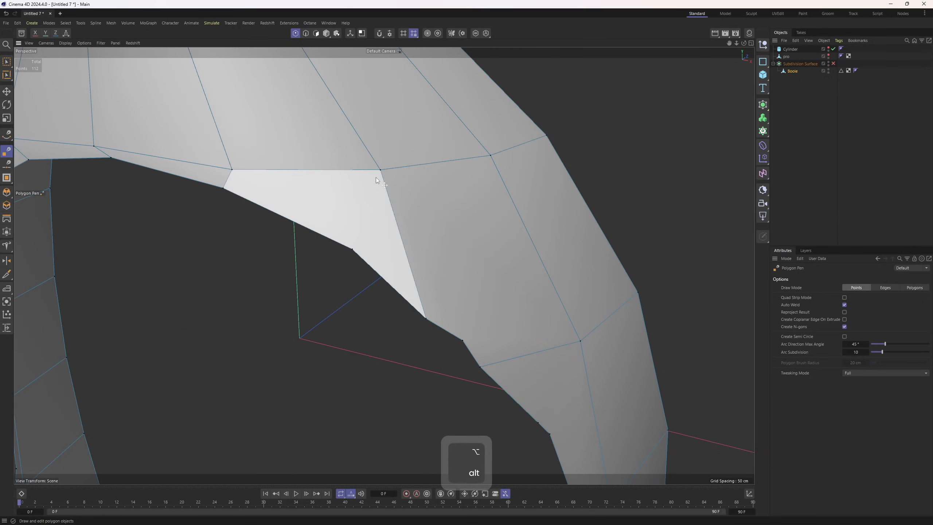
{"action": "left_click", "coordinate": [427, 319], "text": "ctrl"}
{"action": "left_click_drag", "start_coordinate": [353, 249], "coordinate": [425, 289], "text": "alt"}
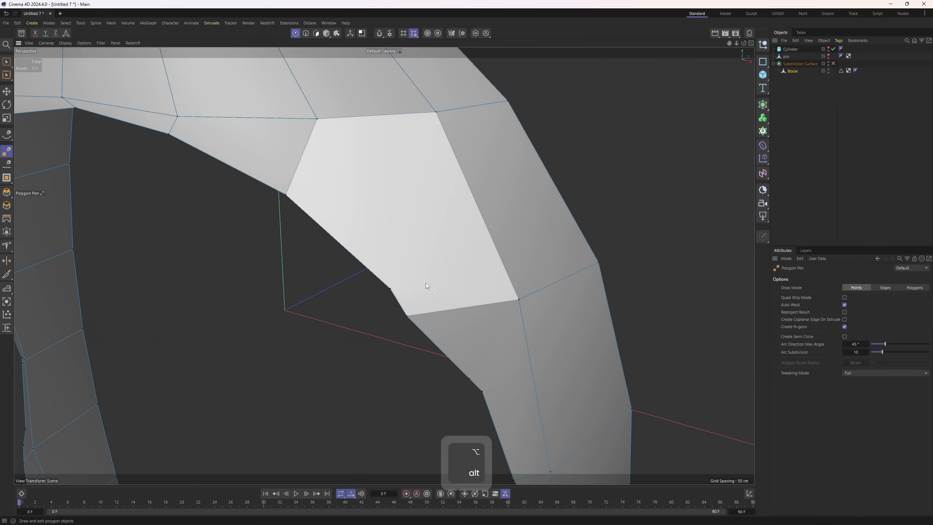
Step: Show the cylinder copy as a guide for placing the opening's rim points
{"action": "left_click_drag", "start_coordinate": [523, 162], "coordinate": [477, 239], "text": "alt"}
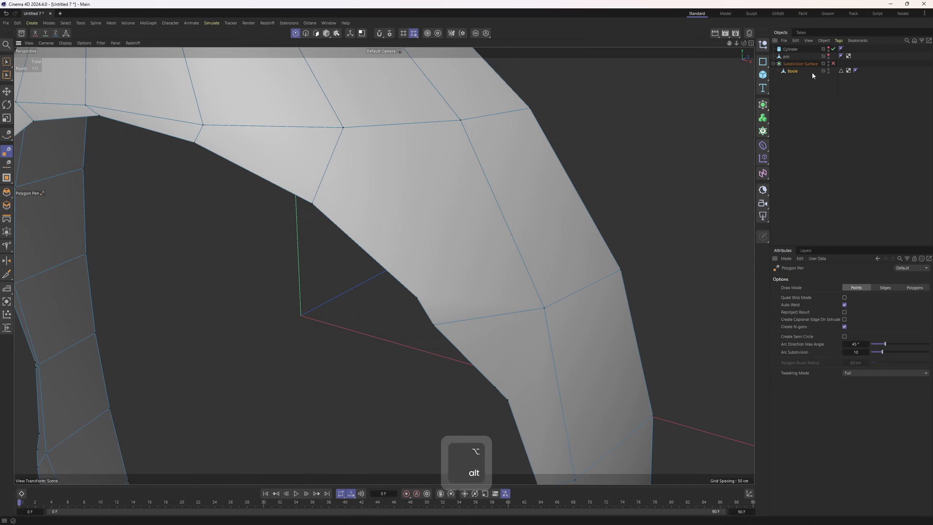
{"action": "left_click", "coordinate": [829, 54]}
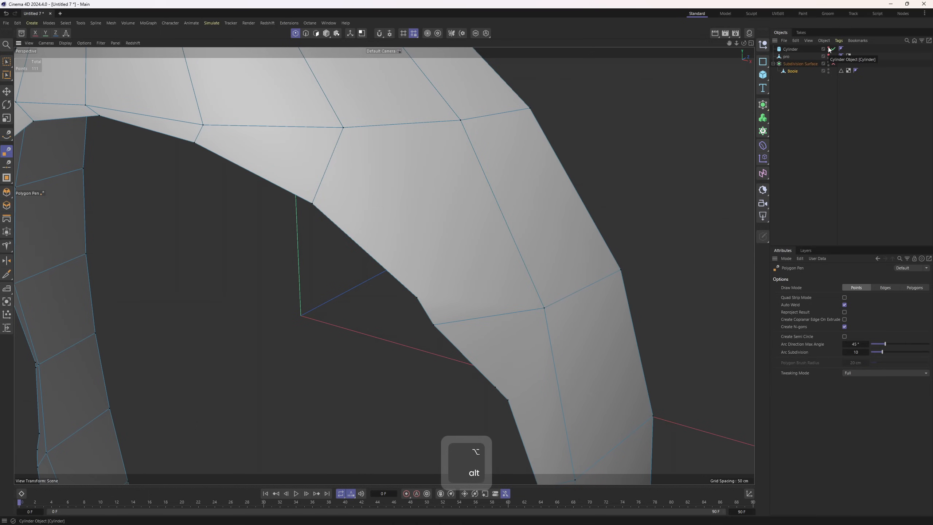
{"action": "left_click_drag", "start_coordinate": [642, 152], "coordinate": [419, 300], "text": "alt"}
Step: Undo the last point edits on the opening's right rim
{"action": "key", "text": "ctrl+z"}
{"action": "key", "text": "ctrl+z"}
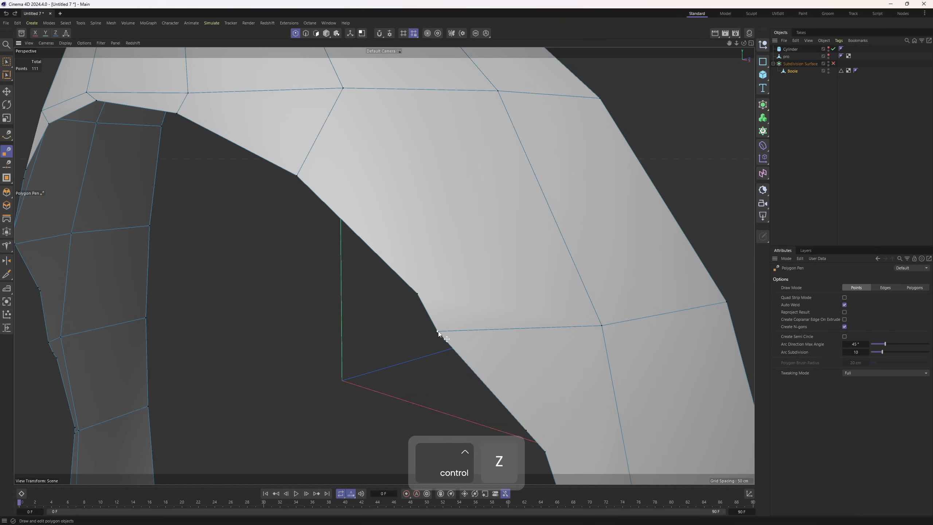
{"action": "key", "text": "ctrl+z"}
{"action": "key", "text": "ctrl+z"}
{"action": "key", "text": "ctrl+z"}
{"action": "key", "text": "ctrl+z"}
Step: Delete surplus points down the opening's right side and weld the mesh edge ends onto the cylinder's segment corners
{"action": "mouse_move", "coordinate": [617, 136]}
{"action": "left_mouse_down", "text": "alt"}
{"action": "mouse_move", "coordinate": [431, 320]}
{"action": "mouse_move", "coordinate": [448, 317]}
{"action": "mouse_move", "coordinate": [435, 337]}
{"action": "mouse_move", "coordinate": [437, 314]}
{"action": "mouse_move", "coordinate": [420, 297]}
{"action": "mouse_move", "coordinate": [404, 309]}
{"action": "mouse_move", "coordinate": [451, 296]}
{"action": "mouse_move", "coordinate": [416, 341]}
{"action": "mouse_move", "coordinate": [459, 279]}
{"action": "mouse_move", "coordinate": [427, 279]}
{"action": "mouse_move", "coordinate": [467, 266]}
{"action": "mouse_move", "coordinate": [433, 369]}
{"action": "mouse_move", "coordinate": [433, 303]}
{"action": "left_mouse_up", "text": "alt"}
{"action": "left_click", "coordinate": [432, 281], "text": "ctrl"}
{"action": "left_click_drag", "start_coordinate": [425, 186], "coordinate": [366, 318]}
{"action": "left_click_drag", "start_coordinate": [425, 330], "coordinate": [437, 199], "text": "alt"}
{"action": "left_click", "coordinate": [426, 363], "text": "ctrl"}
{"action": "scroll", "coordinate": [426, 298], "scroll_direction": "up", "scroll_amount": 3}
{"action": "left_click_drag", "start_coordinate": [435, 293], "coordinate": [437, 285]}
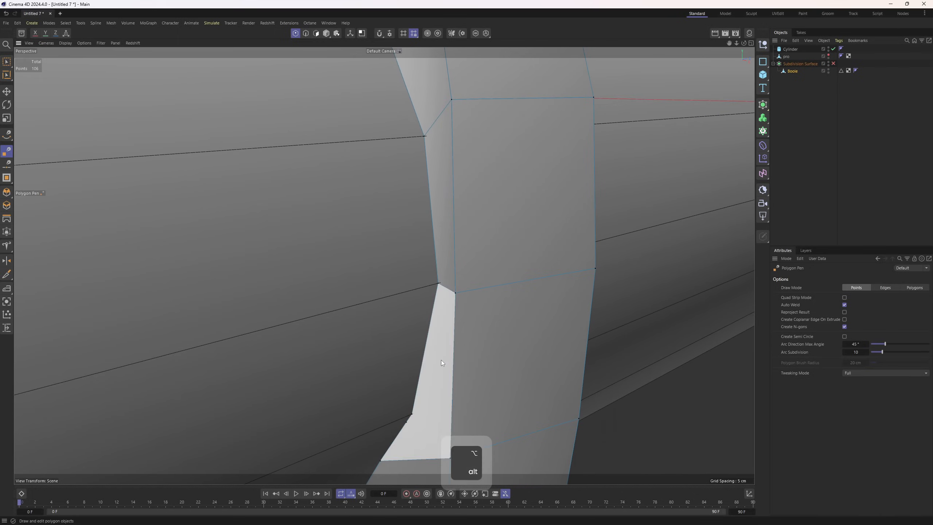
Step: Weld the next rim point below the opening's right side onto the cylinder's adjacent segment corner
{"action": "left_click_drag", "start_coordinate": [441, 360], "coordinate": [439, 266], "text": "alt"}
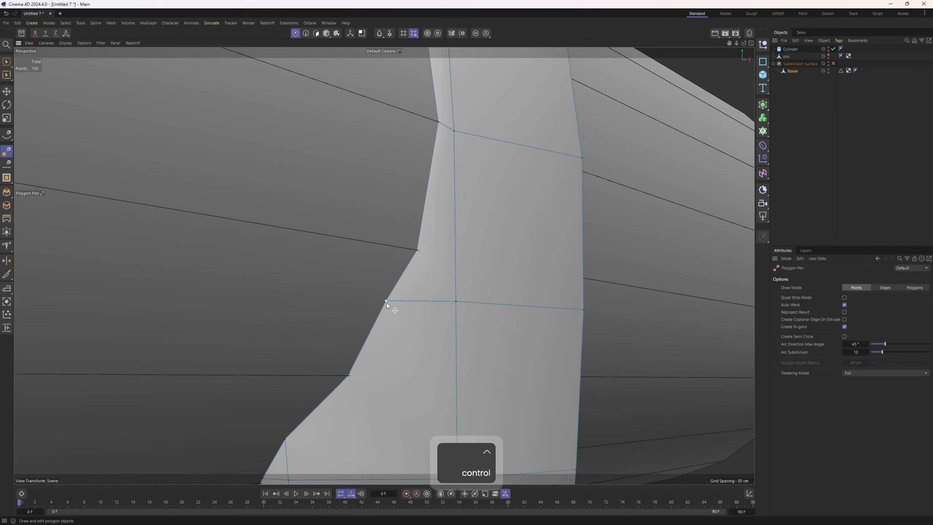
{"action": "left_click_drag", "start_coordinate": [386, 301], "coordinate": [417, 252]}
{"action": "scroll", "coordinate": [417, 252], "scroll_direction": "down", "scroll_amount": 2}
{"action": "mouse_move", "coordinate": [404, 285]}
{"action": "left_mouse_down", "text": "alt"}
{"action": "mouse_move", "coordinate": [398, 233]}
{"action": "mouse_move", "coordinate": [372, 247]}
{"action": "left_mouse_up", "text": "alt"}
{"action": "scroll", "coordinate": [376, 247], "scroll_direction": "up", "scroll_amount": 2}
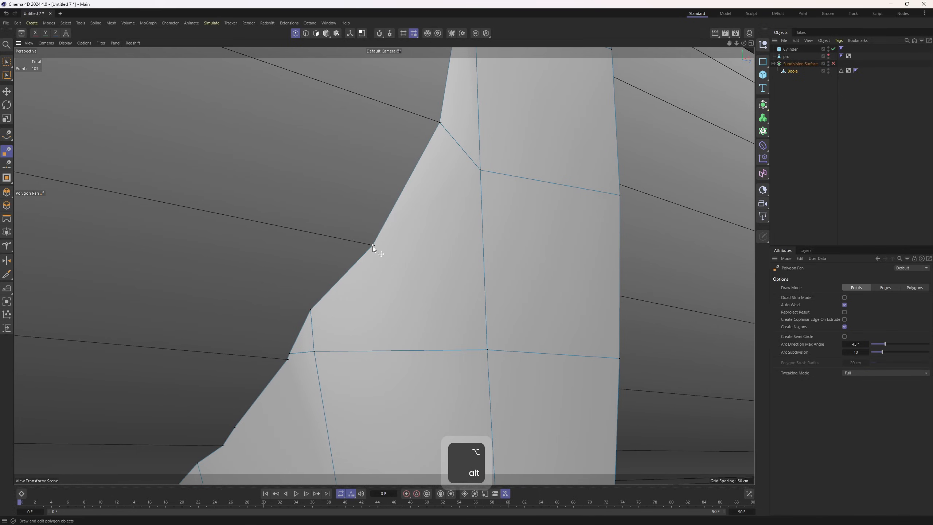
Step: Connect the opening's lower right rim corners to the nearest inner vertices and remove the leftover horizontal edge between them
{"action": "left_click", "coordinate": [372, 246]}
{"action": "left_click", "coordinate": [487, 349]}
{"action": "left_click_drag", "start_coordinate": [485, 339], "coordinate": [328, 209], "text": "alt"}
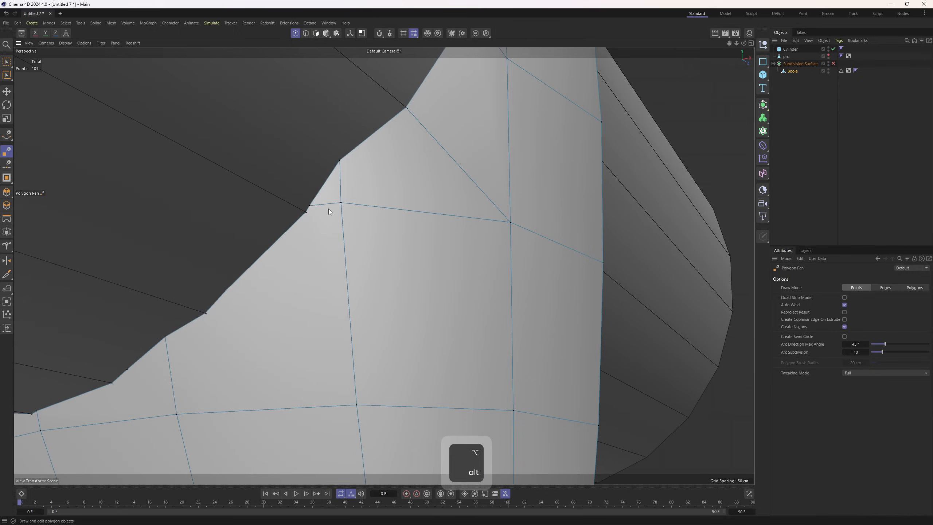
{"action": "left_click_drag", "start_coordinate": [336, 162], "coordinate": [503, 317]}
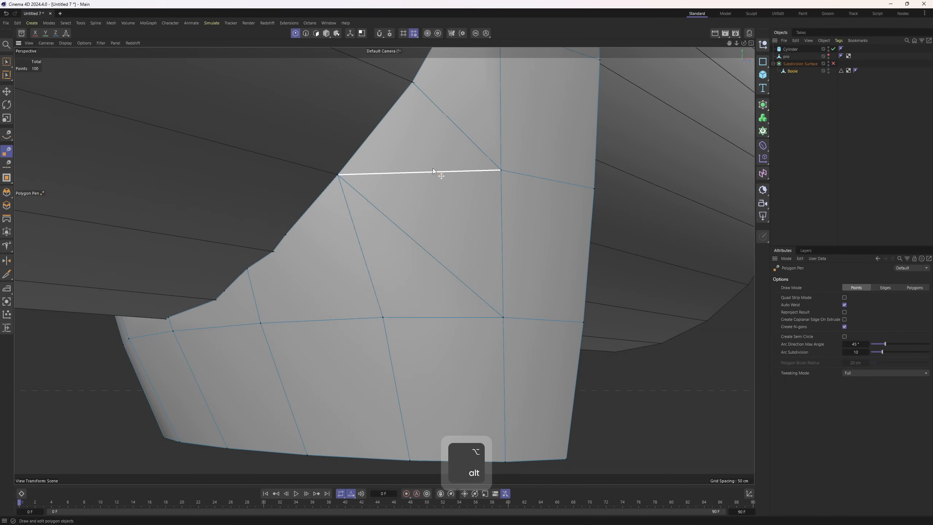
{"action": "left_click", "coordinate": [433, 171], "text": "ctrl"}
{"action": "left_click_drag", "start_coordinate": [389, 218], "coordinate": [450, 206], "text": "alt"}
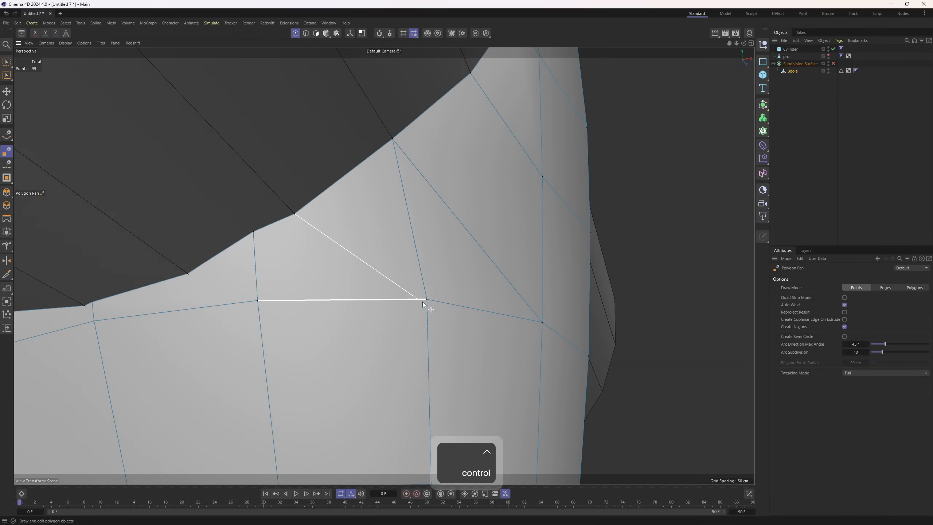
Step: Connect the next lower rim corner to the inner vertex below it and clear the surplus edge and rim points there
{"action": "left_click", "coordinate": [416, 276], "text": "ctrl"}
{"action": "key", "text": "ctrl+z"}
{"action": "left_click_drag", "start_coordinate": [419, 256], "coordinate": [351, 245], "text": "alt"}
{"action": "middle_click_drag", "start_coordinate": [245, 261], "coordinate": [341, 254], "text": "alt"}
{"action": "scroll", "coordinate": [341, 254], "scroll_direction": "up", "scroll_amount": 2}
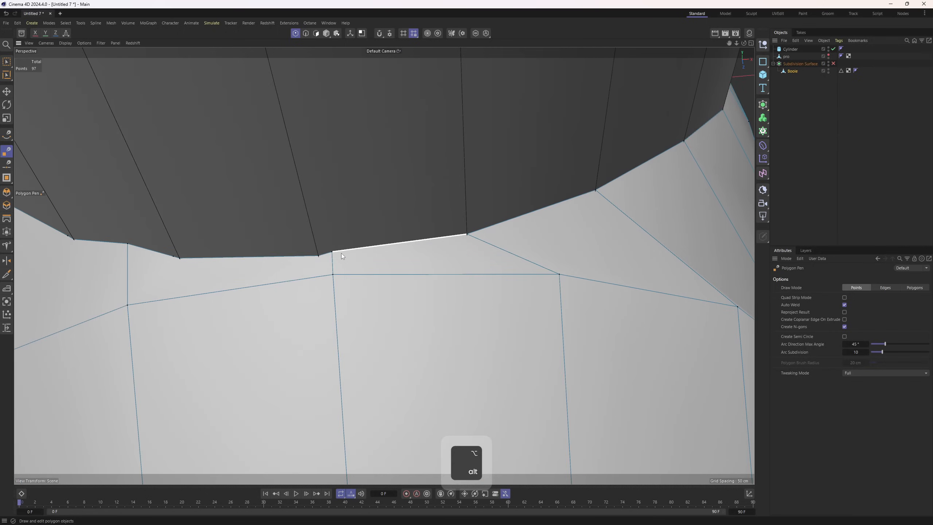
Step: Weld the edge ends along the opening's bottom rim onto the cylinder's segment corners and delete the extra point between them
{"action": "left_click_drag", "start_coordinate": [332, 252], "coordinate": [319, 255]}
{"action": "middle_click_drag", "start_coordinate": [163, 257], "coordinate": [357, 236], "text": "alt"}
{"action": "scroll", "coordinate": [357, 236], "scroll_direction": "up", "scroll_amount": 2}
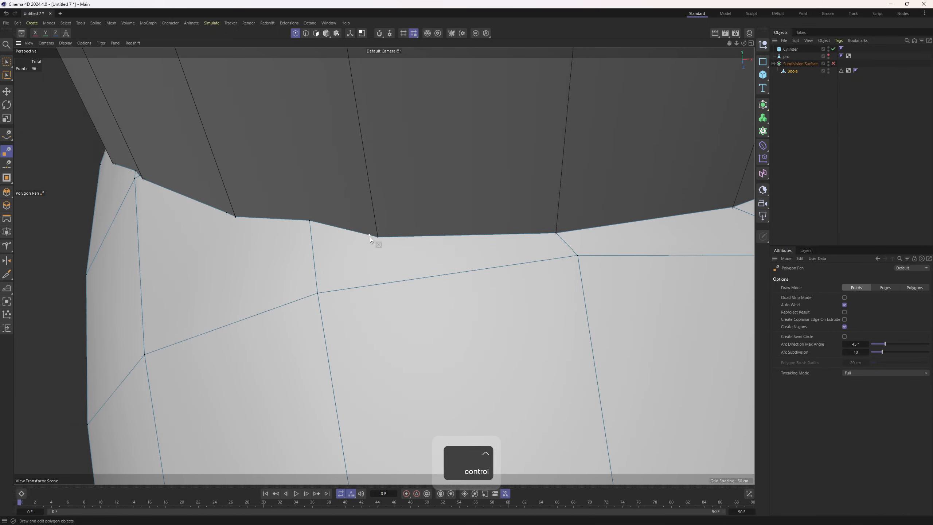
{"action": "left_click", "coordinate": [370, 236], "text": "ctrl"}
{"action": "left_click_drag", "start_coordinate": [311, 220], "coordinate": [376, 235]}
{"action": "middle_click_drag", "start_coordinate": [231, 225], "coordinate": [387, 228], "text": "alt"}
{"action": "left_click_drag", "start_coordinate": [388, 228], "coordinate": [493, 221], "text": "alt"}
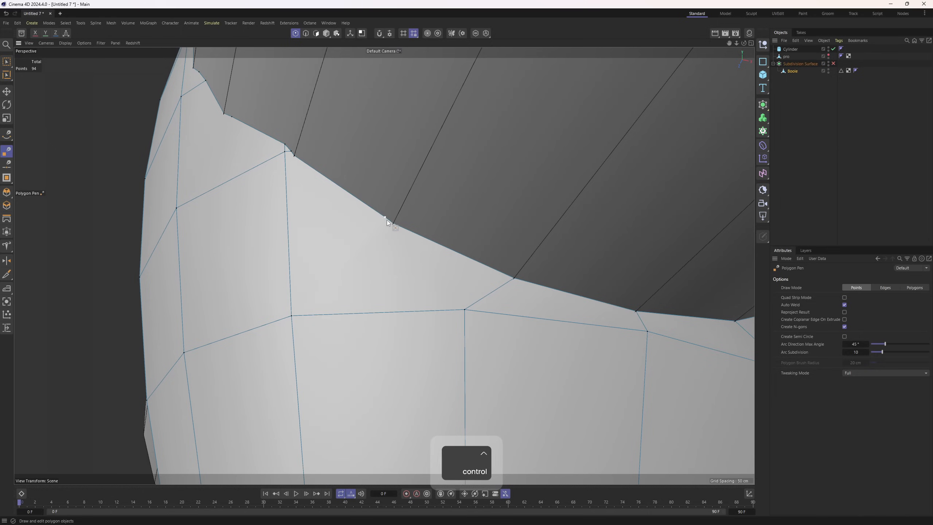
Step: Delete the surplus point on the opening's lower left rim and connect the adjacent segment corner to the inner vertex
{"action": "left_click", "coordinate": [386, 220], "text": "ctrl"}
{"action": "left_click", "coordinate": [392, 226]}
{"action": "left_click", "coordinate": [291, 316], "text": "ctrl"}
{"action": "left_click_drag", "start_coordinate": [290, 316], "coordinate": [437, 215], "text": "alt"}
{"action": "left_click_drag", "start_coordinate": [436, 229], "coordinate": [494, 206], "text": "alt"}
Step: Cut a diagonal edge from the next lower left rim corner to the inner vertex and remove the leftover vertical edge
{"action": "left_click", "coordinate": [484, 196]}
{"action": "left_click", "coordinate": [356, 353]}
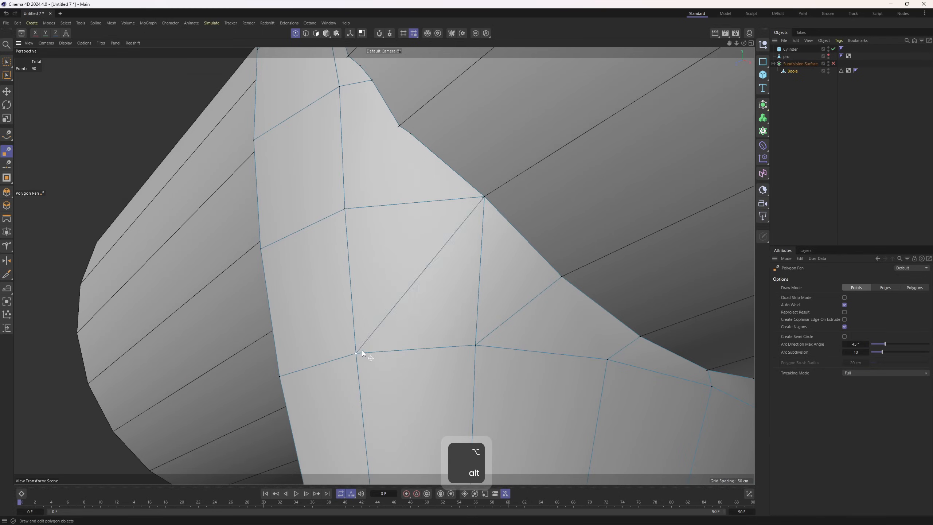
{"action": "left_click", "coordinate": [486, 262], "text": "ctrl"}
{"action": "key", "text": "ctrl+z"}
{"action": "left_click_drag", "start_coordinate": [475, 234], "coordinate": [462, 212], "text": "alt"}
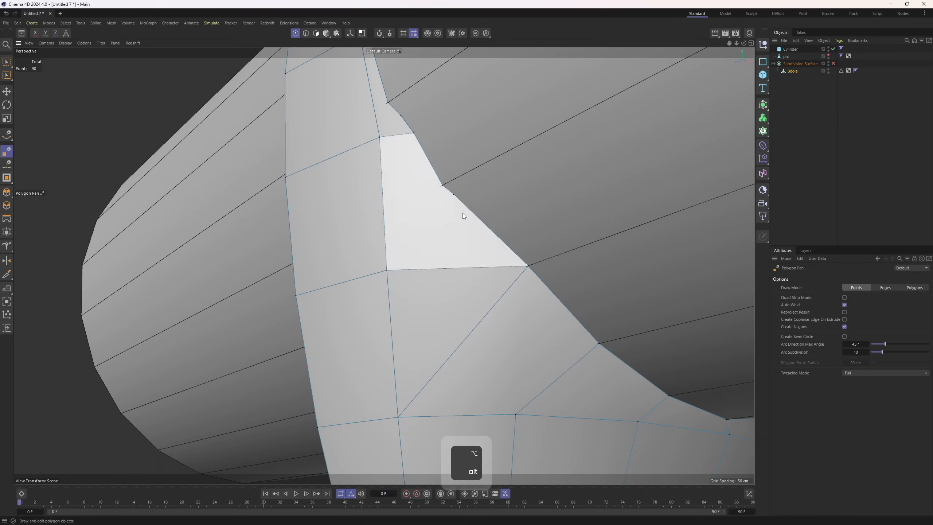
Step: Connect the following left rim corner to its inner vertex, then delete the surplus rim point and the horizontal edge beside it
{"action": "left_click", "coordinate": [441, 186]}
{"action": "left_click", "coordinate": [386, 270]}
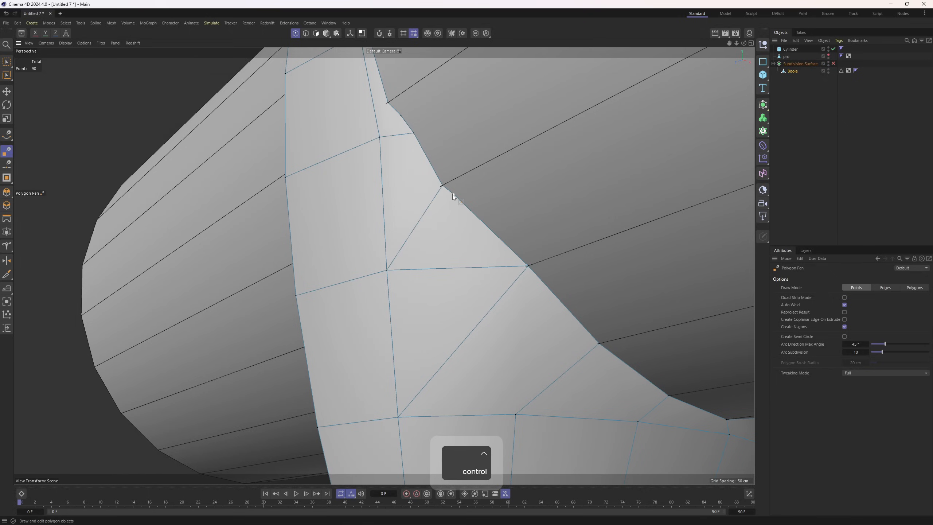
{"action": "left_click", "coordinate": [453, 193], "text": "ctrl"}
{"action": "left_click", "coordinate": [478, 266], "text": "ctrl"}
Step: Weld the edge ends along the opening's left side onto the cylinder's segment corners
{"action": "middle_click_drag", "start_coordinate": [408, 137], "coordinate": [441, 257], "text": "alt"}
{"action": "scroll", "coordinate": [441, 258], "scroll_direction": "up", "scroll_amount": 1}
{"action": "left_click_drag", "start_coordinate": [451, 259], "coordinate": [421, 223]}
{"action": "middle_click_drag", "start_coordinate": [403, 154], "coordinate": [423, 243], "text": "alt"}
{"action": "left_click_drag", "start_coordinate": [423, 243], "coordinate": [432, 263], "text": "alt"}
{"action": "left_click_drag", "start_coordinate": [415, 220], "coordinate": [413, 212]}
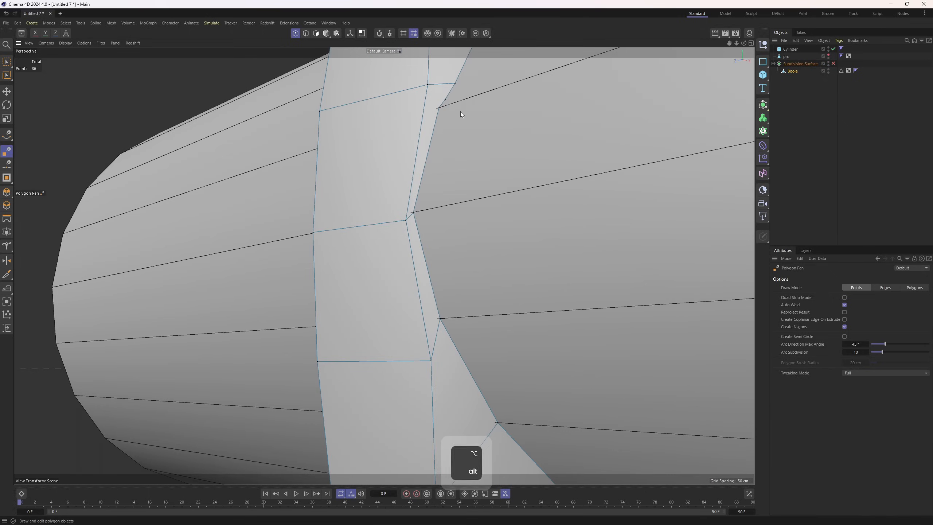
Step: Delete the surplus point on the opening's upper left rim and weld the remaining edge ends onto the cylinder's segment corners
{"action": "left_click_drag", "start_coordinate": [461, 111], "coordinate": [421, 197], "text": "alt"}
{"action": "middle_click_drag", "start_coordinate": [457, 126], "coordinate": [379, 277], "text": "alt"}
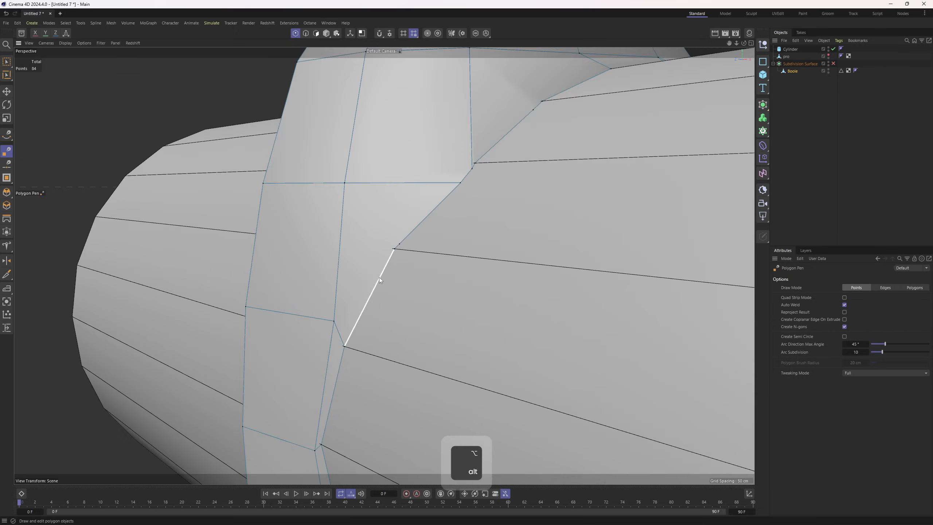
{"action": "left_click_drag", "start_coordinate": [379, 277], "coordinate": [395, 251], "text": "alt"}
{"action": "left_click", "coordinate": [398, 244], "text": "ctrl"}
{"action": "left_click_drag", "start_coordinate": [458, 187], "coordinate": [405, 303]}
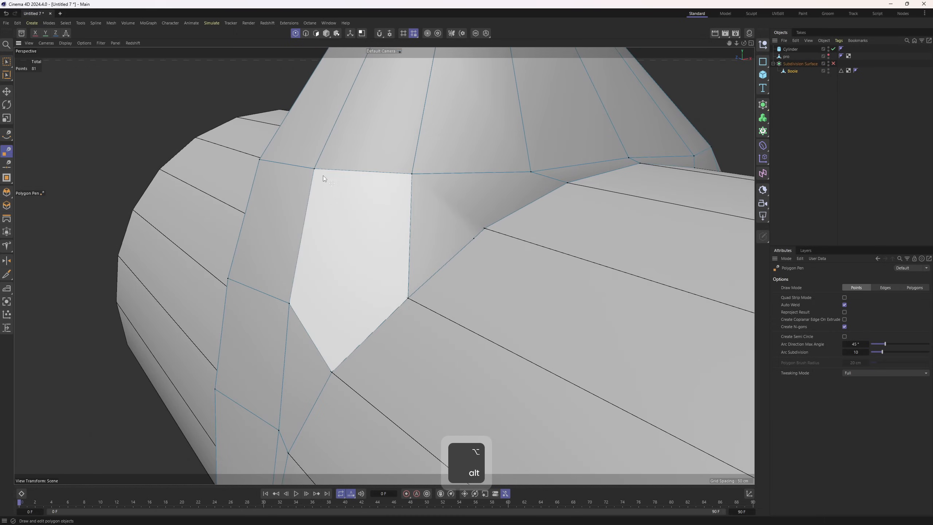
Step: Connect the upper left rim corners diagonally to the inner vertices above and remove the leftover vertical edge
{"action": "key", "text": "ctrl+z"}
{"action": "left_click", "coordinate": [309, 167]}
{"action": "key", "text": "ctrl+z"}
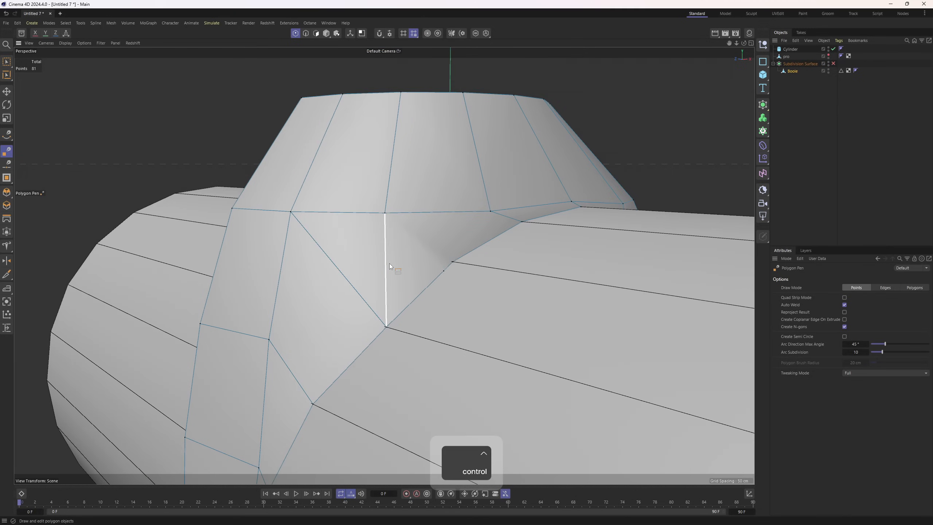
{"action": "left_click_drag", "start_coordinate": [451, 263], "coordinate": [385, 212], "text": "alt"}
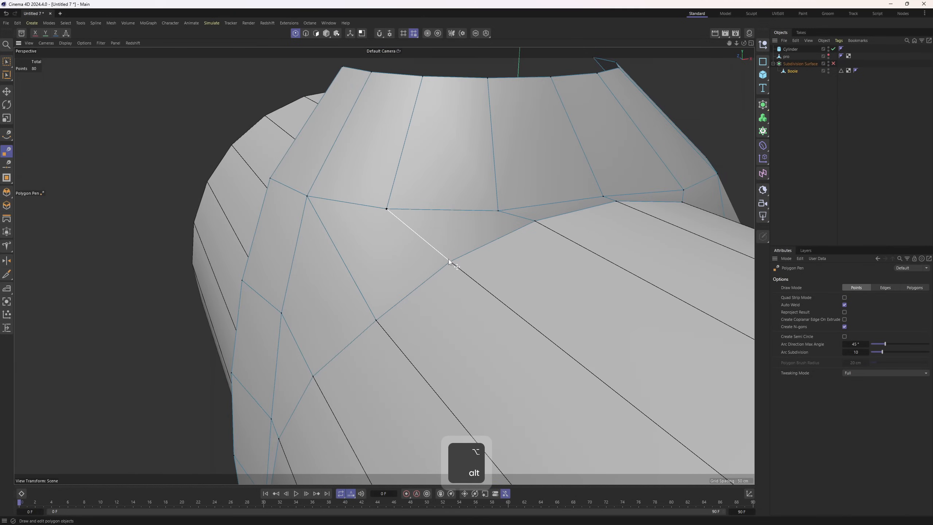
{"action": "left_click_drag", "start_coordinate": [448, 262], "coordinate": [397, 254], "text": "alt"}
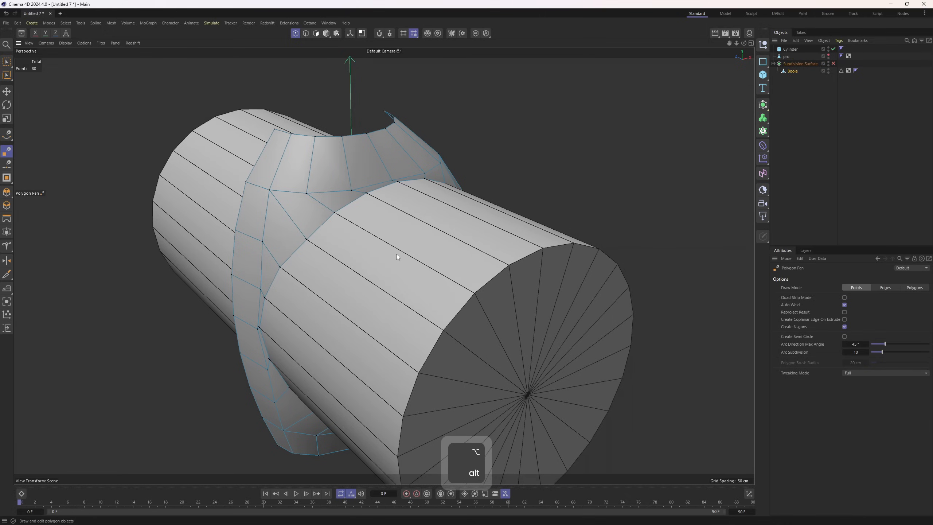
Step: Select the edge loop around the round label opening and examine the curve of its rim from the side
{"action": "left_click_drag", "start_coordinate": [397, 254], "coordinate": [434, 253], "text": "alt"}
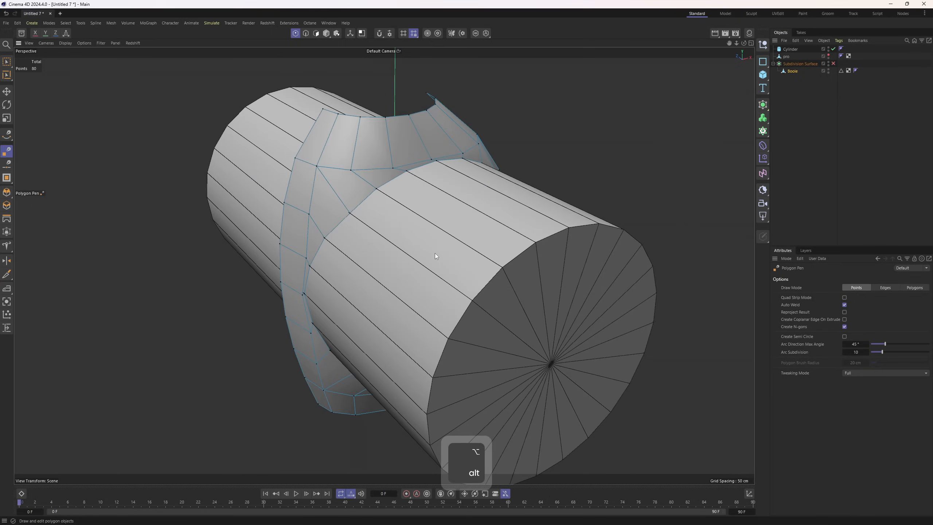
{"action": "left_click_drag", "start_coordinate": [682, 162], "coordinate": [414, 206], "text": "alt"}
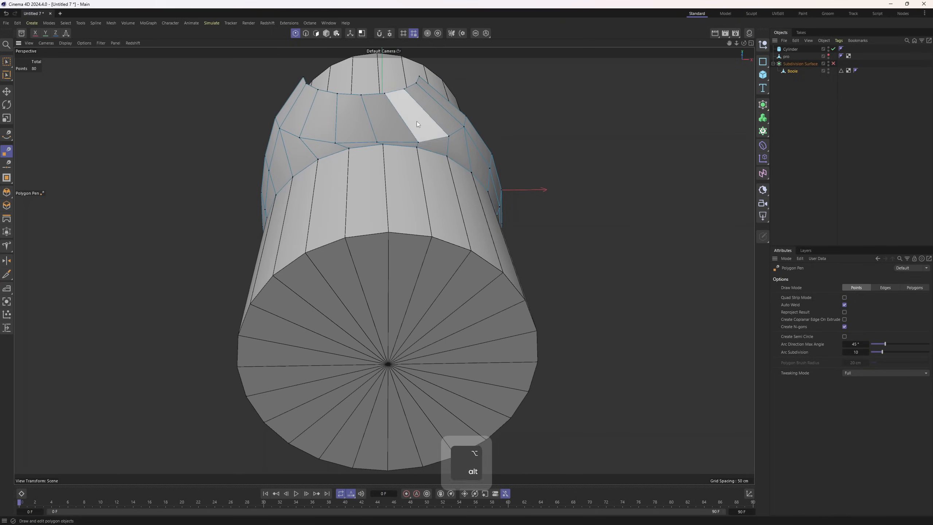
{"action": "left_click_drag", "start_coordinate": [417, 120], "coordinate": [360, 193], "text": "alt"}
{"action": "key", "text": "2"}
{"action": "key", "text": "e"}
{"action": "middle_click", "coordinate": [446, 279]}
{"action": "middle_click", "coordinate": [310, 324]}
{"action": "scroll", "coordinate": [310, 324], "scroll_direction": "up", "scroll_amount": 3}
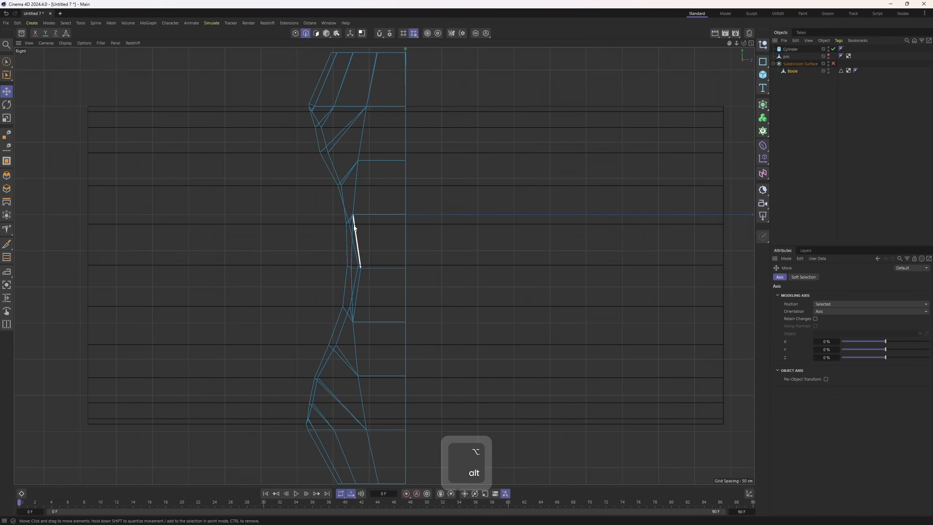
{"action": "key", "text": "2"}
{"action": "key", "text": "e"}
{"action": "double_click", "coordinate": [336, 175]}
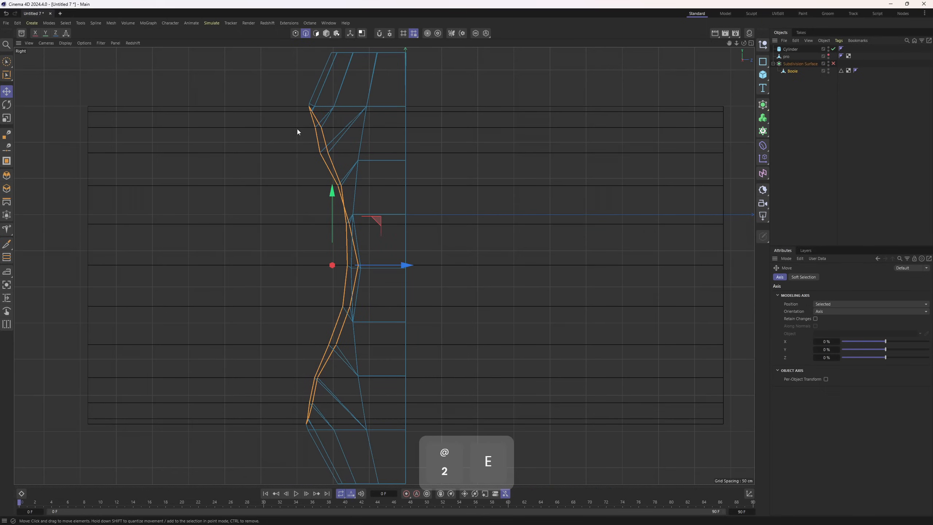
Step: Try the Fit Circle tool on the selected rim loop of the label opening
{"action": "middle_click", "coordinate": [280, 426]}
{"action": "middle_click", "coordinate": [208, 183]}
{"action": "left_click_drag", "start_coordinate": [208, 186], "coordinate": [508, 261], "text": "alt"}
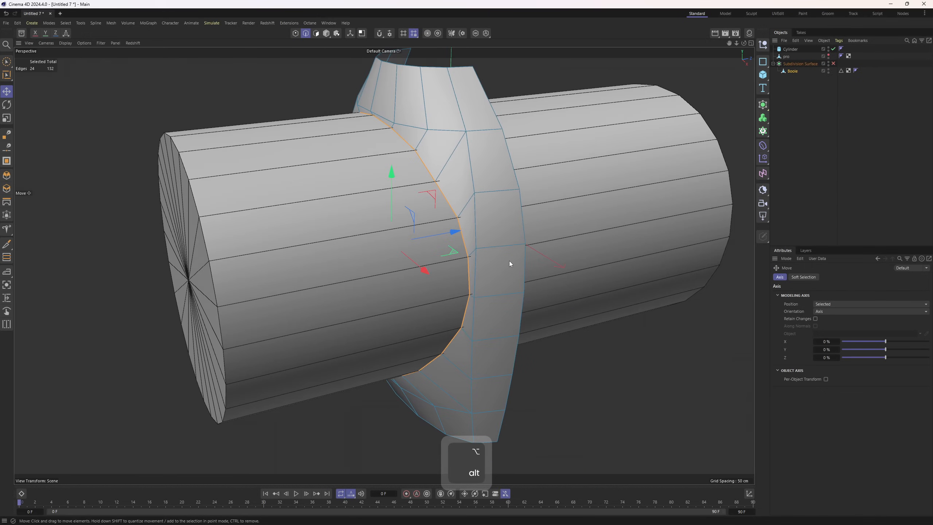
{"action": "right_click", "coordinate": [507, 263]}
{"action": "middle_click", "coordinate": [450, 307]}
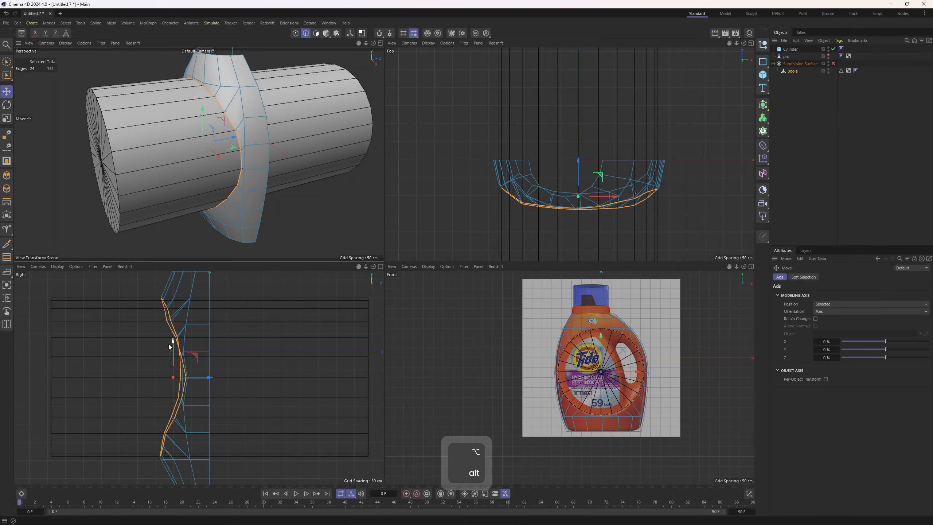
{"action": "key", "text": "F1"}
{"action": "key", "text": "alt+c"}
{"action": "left_click_drag", "start_coordinate": [364, 236], "coordinate": [500, 177], "text": "alt"}
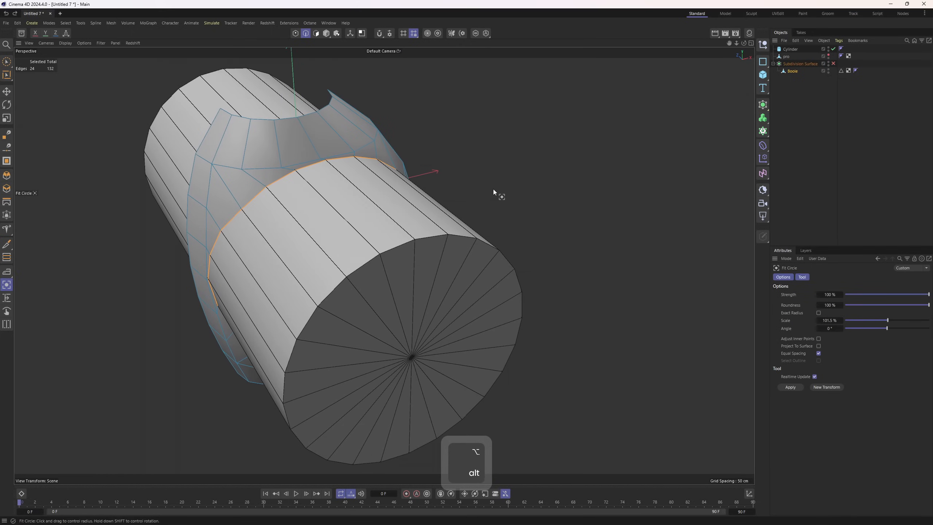
Step: Delete the guide cylinder and select the Boole mesh
{"action": "key", "text": "3"}
{"action": "left_click", "coordinate": [793, 50]}
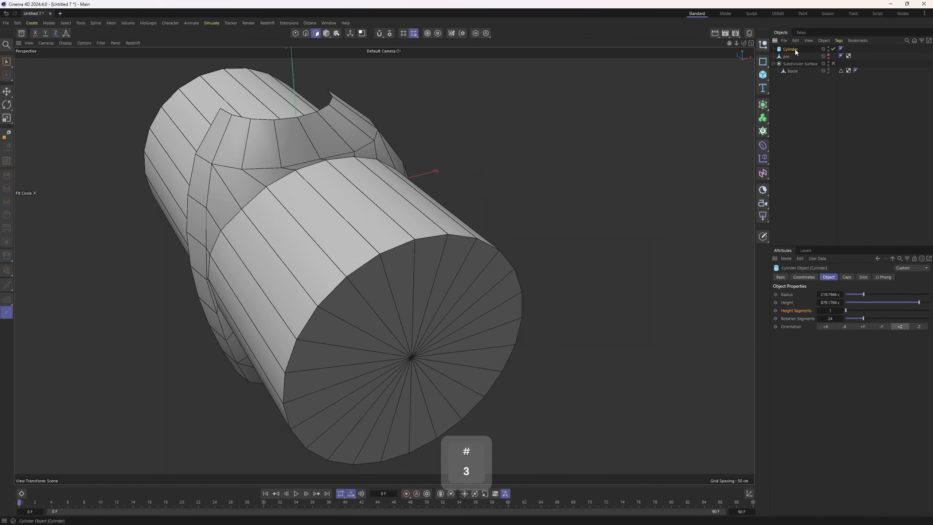
{"action": "key", "text": "Delete"}
{"action": "left_click", "coordinate": [789, 63]}
{"action": "left_click_drag", "start_coordinate": [458, 212], "coordinate": [451, 173], "text": "alt"}
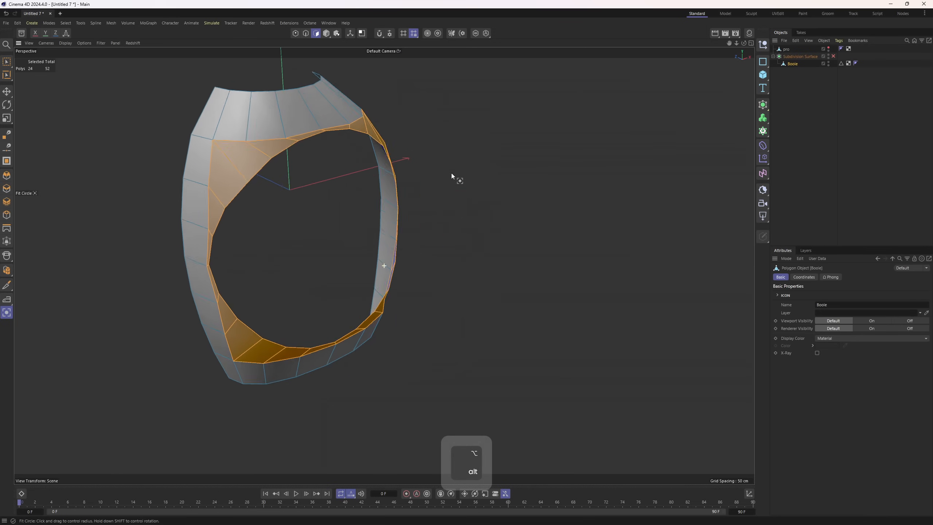
Step: Select the opening's rim edge loop again and examine its lower part closely from the side
{"action": "scroll", "coordinate": [451, 173], "scroll_direction": "up", "scroll_amount": 2}
{"action": "key", "text": "2"}
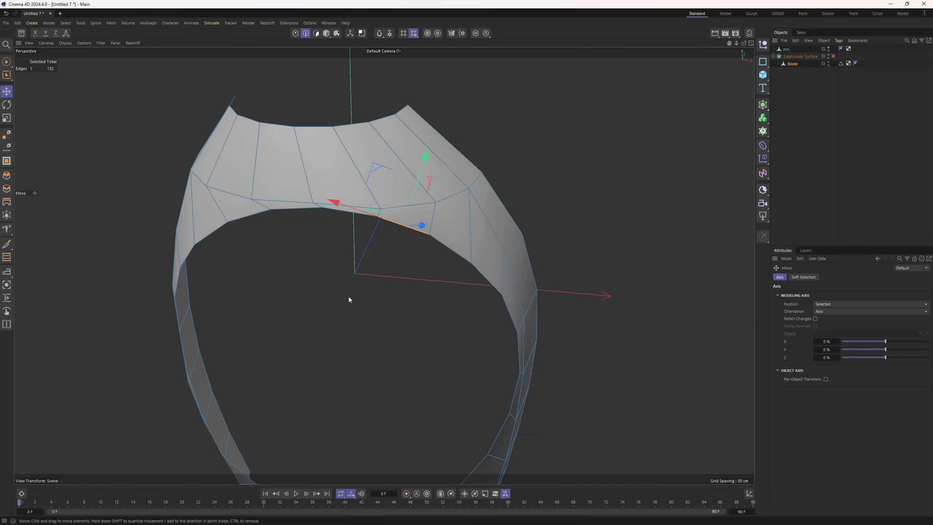
{"action": "middle_click", "coordinate": [282, 340]}
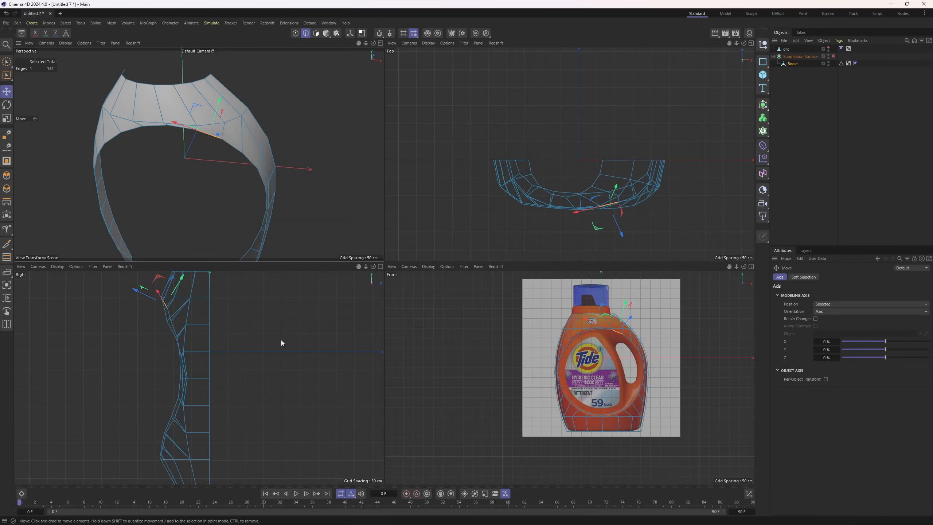
{"action": "scroll", "coordinate": [198, 141], "scroll_direction": "up", "scroll_amount": 3}
{"action": "double_click", "coordinate": [254, 158]}
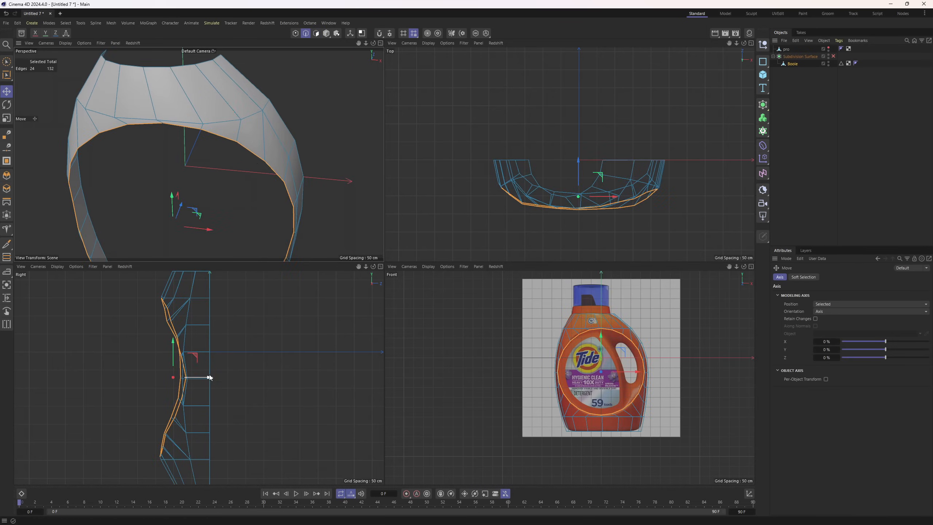
{"action": "middle_click", "coordinate": [194, 381]}
{"action": "key", "text": "2"}
{"action": "left_click_drag", "start_coordinate": [358, 286], "coordinate": [395, 336]}
{"action": "key", "text": "1"}
{"action": "scroll", "coordinate": [333, 354], "scroll_direction": "up", "scroll_amount": 5}
{"action": "key", "text": "space"}
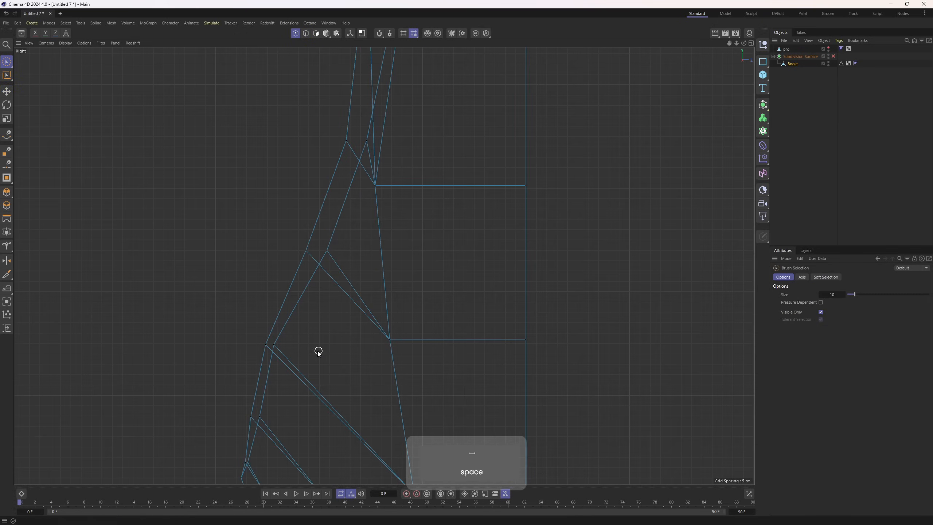
Step: Select the matching left and right points on the opening's lower rim and shift them along the depth axis in the side view
{"action": "middle_click", "coordinate": [300, 362]}
{"action": "middle_click", "coordinate": [536, 349]}
{"action": "key", "text": "0"}
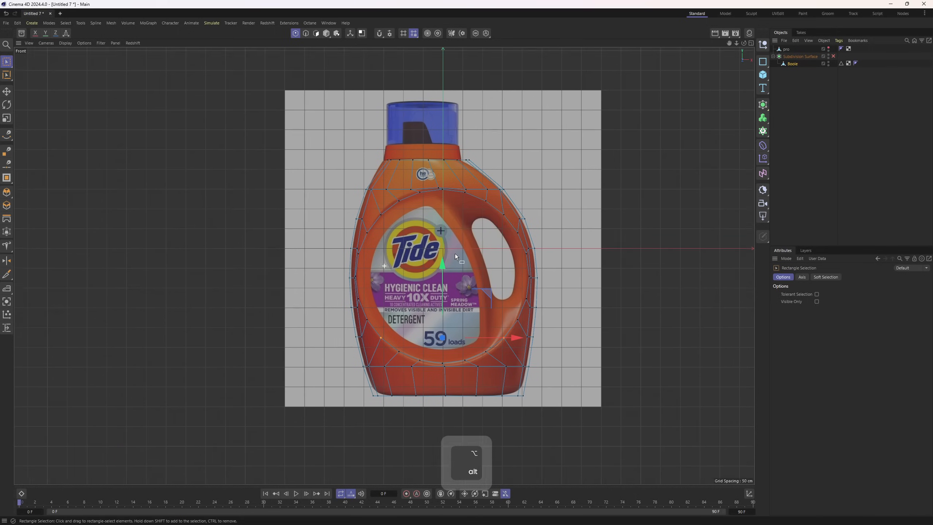
{"action": "middle_click_drag", "start_coordinate": [455, 254], "coordinate": [410, 153], "text": "alt"}
{"action": "key", "text": "3"}
{"action": "key", "text": "e"}
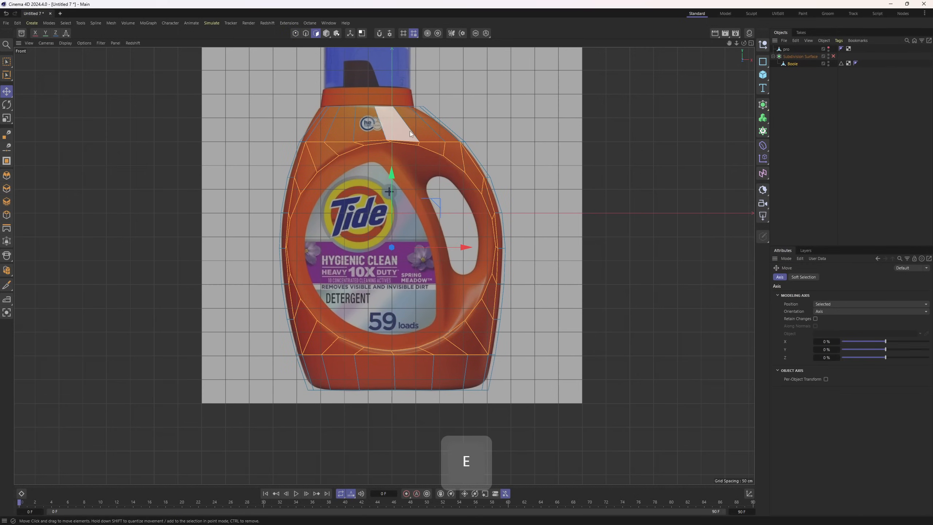
{"action": "key", "text": "1"}
{"action": "key", "text": "0"}
{"action": "middle_click", "coordinate": [363, 150]}
{"action": "middle_click", "coordinate": [331, 384]}
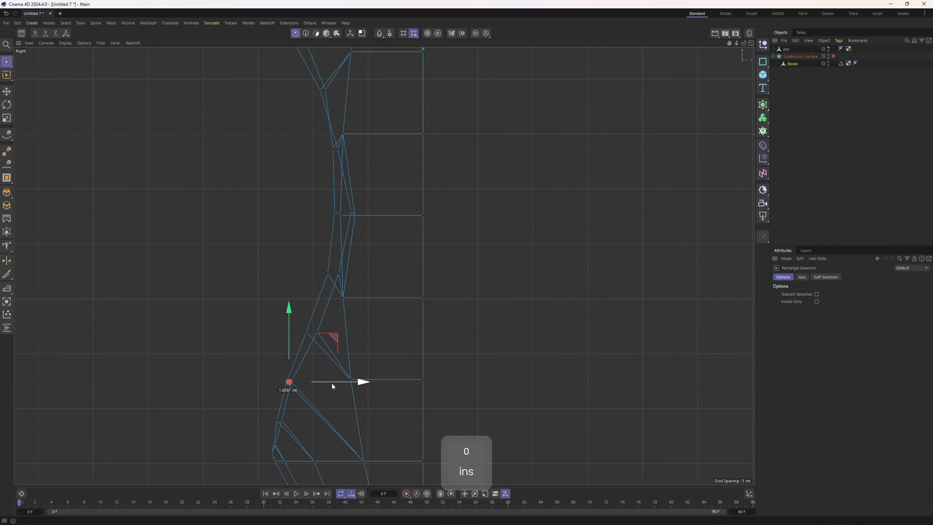
Step: Move the neighbouring point pairs along the rim's lower half in depth so both sides follow one smooth curve
{"action": "left_click", "coordinate": [272, 361]}
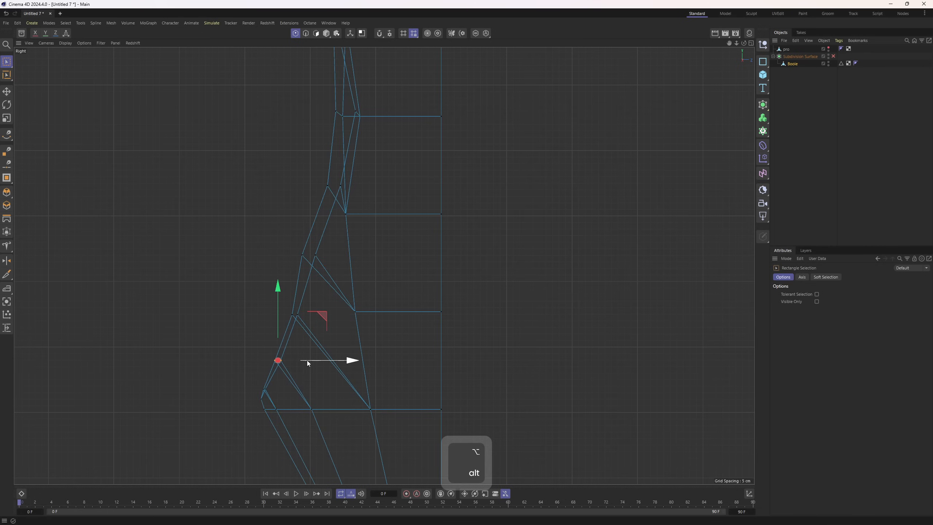
{"action": "scroll", "coordinate": [278, 359], "scroll_direction": "up", "scroll_amount": 2}
{"action": "left_click", "coordinate": [298, 294]}
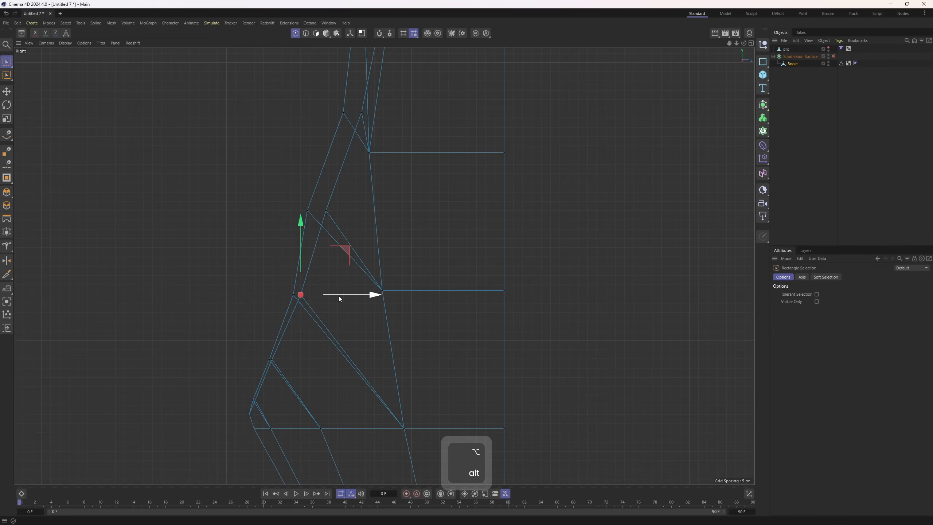
{"action": "middle_click_drag", "start_coordinate": [341, 284], "coordinate": [342, 346], "text": "alt"}
{"action": "left_click_drag", "start_coordinate": [271, 246], "coordinate": [317, 287]}
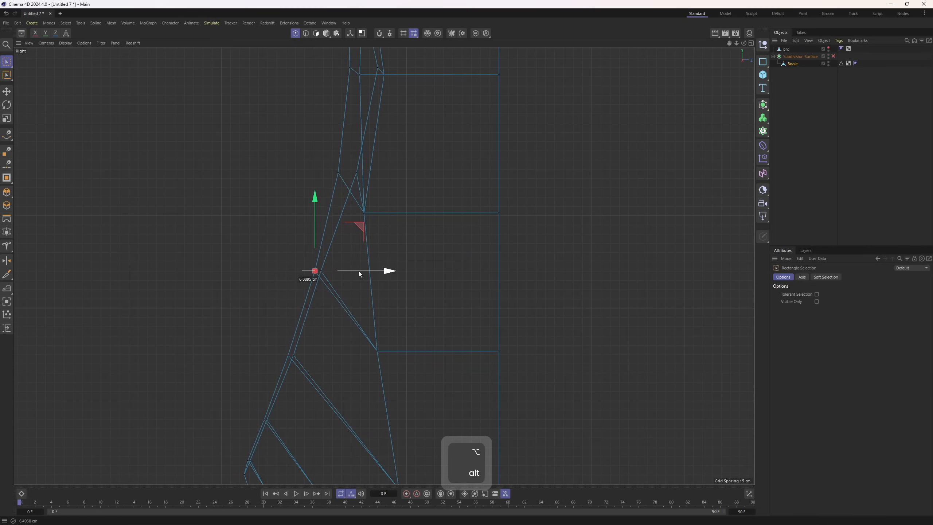
{"action": "middle_click_drag", "start_coordinate": [359, 271], "coordinate": [349, 330], "text": "alt"}
Step: Align the point pairs around the rim's mid-height in depth, shifting the middle pair about 13 cm forward
{"action": "left_click_drag", "start_coordinate": [321, 270], "coordinate": [382, 285]}
{"action": "middle_click_drag", "start_coordinate": [384, 279], "coordinate": [388, 363], "text": "alt"}
{"action": "left_click_drag", "start_coordinate": [365, 233], "coordinate": [377, 257]}
{"action": "left_click_drag", "start_coordinate": [422, 251], "coordinate": [401, 251]}
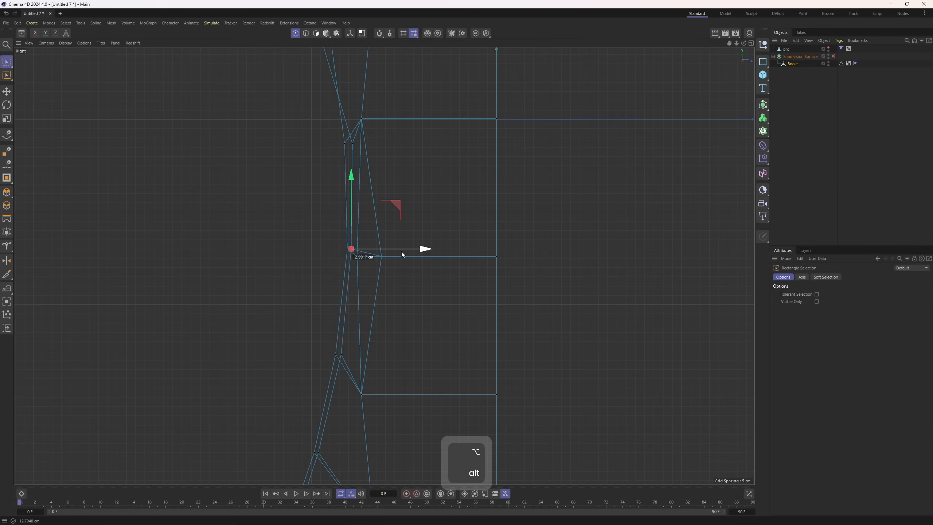
{"action": "middle_click_drag", "start_coordinate": [375, 267], "coordinate": [388, 382], "text": "alt"}
{"action": "left_click_drag", "start_coordinate": [375, 270], "coordinate": [362, 255]}
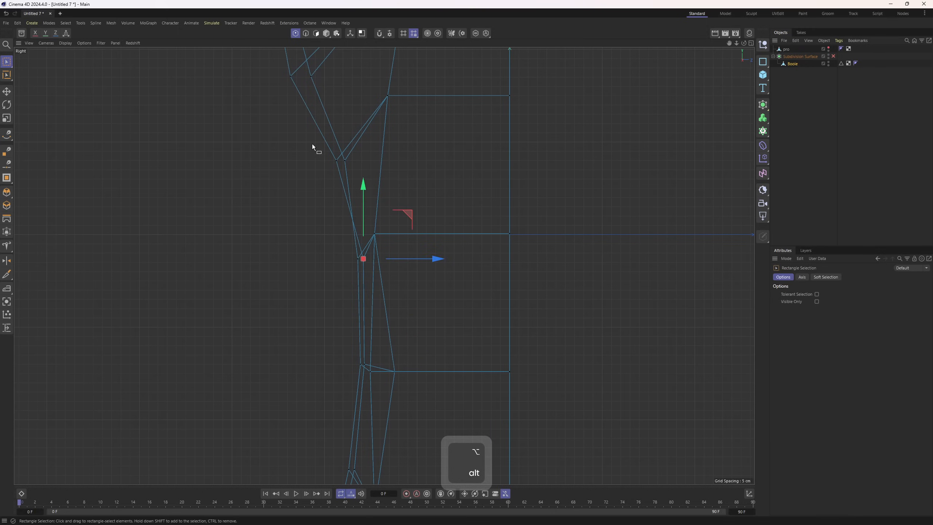
Step: Align the point pairs above the rim's mid-height in depth to continue the smooth side curve
{"action": "left_click_drag", "start_coordinate": [312, 143], "coordinate": [392, 161]}
{"action": "middle_click_drag", "start_coordinate": [391, 162], "coordinate": [410, 307], "text": "alt"}
{"action": "left_click_drag", "start_coordinate": [288, 207], "coordinate": [380, 223]}
{"action": "right_click_drag", "start_coordinate": [406, 212], "coordinate": [309, 213], "text": "alt"}
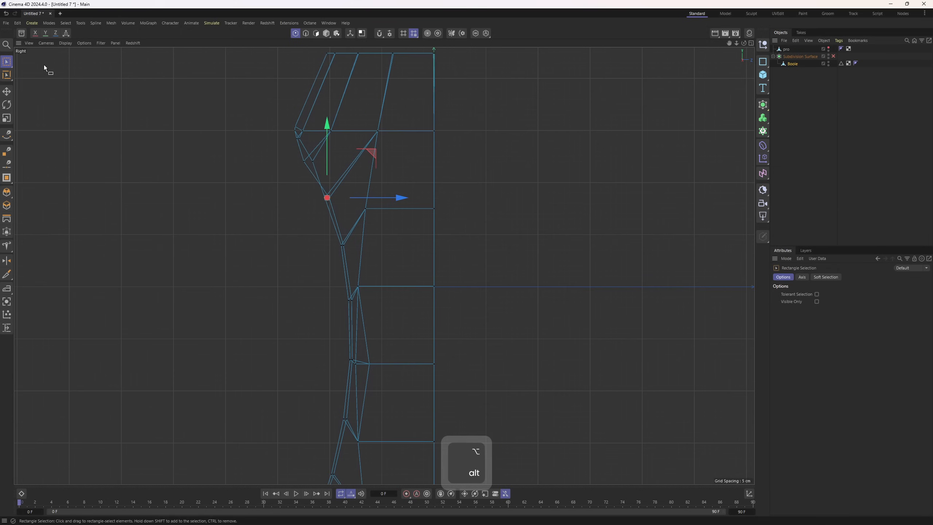
Step: Check the remaining rim points against the front reference and align the uppermost point pairs in depth
{"action": "middle_click", "coordinate": [290, 182]}
{"action": "middle_click", "coordinate": [532, 350]}
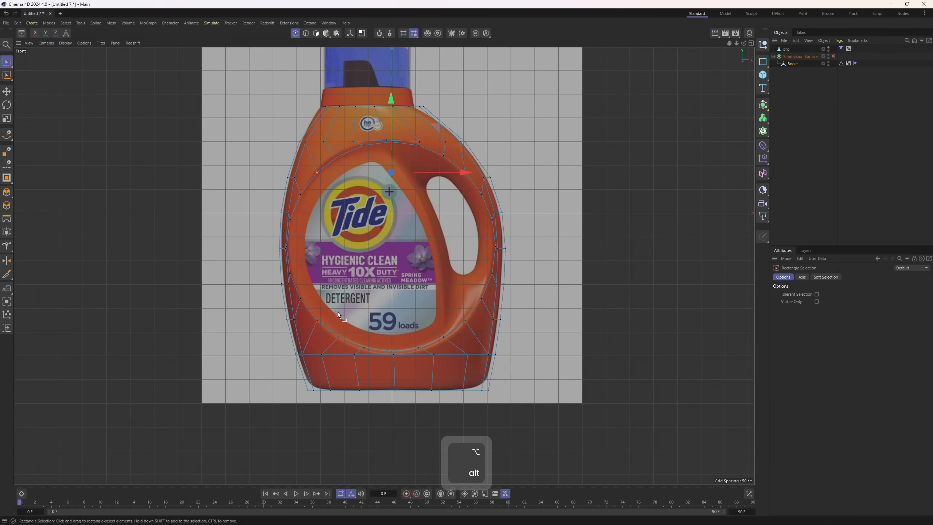
{"action": "middle_click", "coordinate": [469, 156]}
{"action": "middle_click", "coordinate": [253, 283]}
{"action": "right_click_drag", "start_coordinate": [275, 248], "coordinate": [304, 195], "text": "alt"}
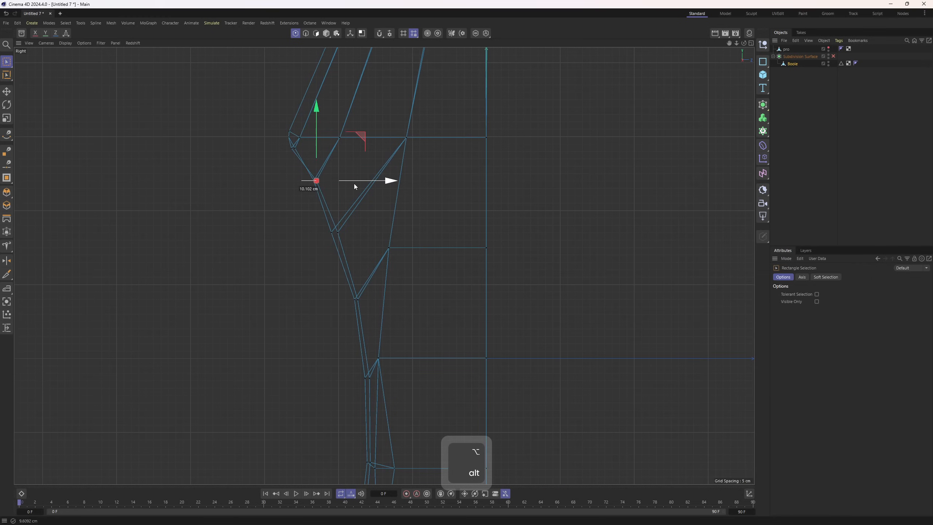
{"action": "scroll", "coordinate": [274, 146], "scroll_direction": "up", "scroll_amount": 2}
{"action": "left_click_drag", "start_coordinate": [311, 155], "coordinate": [312, 156]}
{"action": "key", "text": "e"}
{"action": "left_click_drag", "start_coordinate": [329, 149], "coordinate": [335, 150]}
Step: Select the whole rim edge loop and inspect its profile from the side and in perspective
{"action": "scroll", "coordinate": [367, 154], "scroll_direction": "down", "scroll_amount": 14}
{"action": "scroll", "coordinate": [378, 211], "scroll_direction": "up", "scroll_amount": 2}
{"action": "key", "text": "2"}
{"action": "key", "text": "e"}
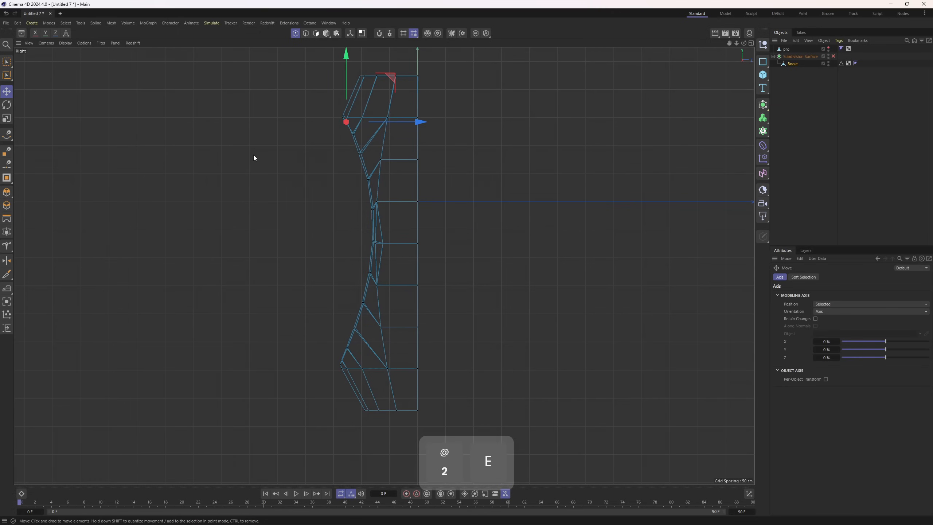
{"action": "middle_click", "coordinate": [252, 154]}
{"action": "key", "text": "2"}
{"action": "middle_click", "coordinate": [338, 317]}
{"action": "scroll", "coordinate": [374, 246], "scroll_direction": "up", "scroll_amount": 5}
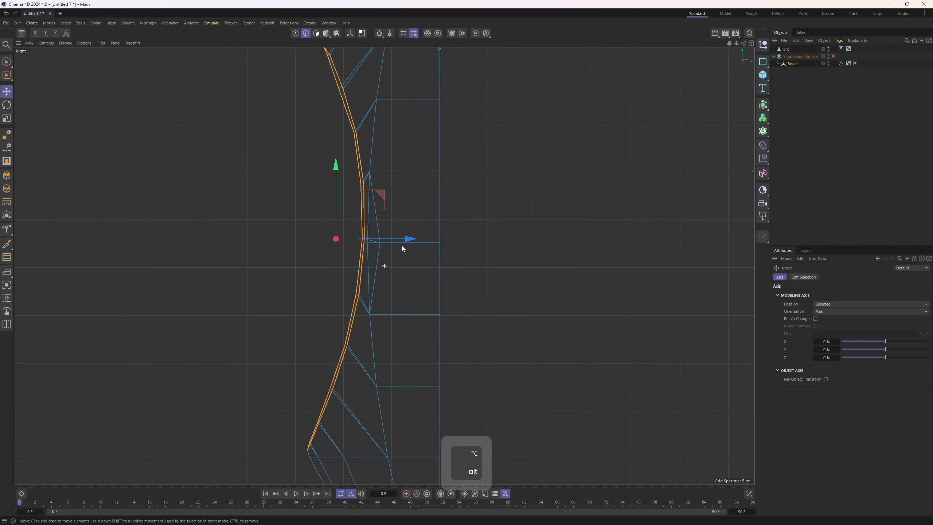
{"action": "scroll", "coordinate": [401, 245], "scroll_direction": "down", "scroll_amount": 3}
{"action": "mouse_move", "coordinate": [229, 184]}
{"action": "left_mouse_down", "text": "alt"}
{"action": "mouse_move", "coordinate": [315, 202]}
{"action": "mouse_move", "coordinate": [355, 175]}
{"action": "mouse_move", "coordinate": [376, 207]}
{"action": "left_mouse_up", "text": "alt"}
Step: Switch to model mode and rename the Boole object as bottle
{"action": "key", "text": "4"}
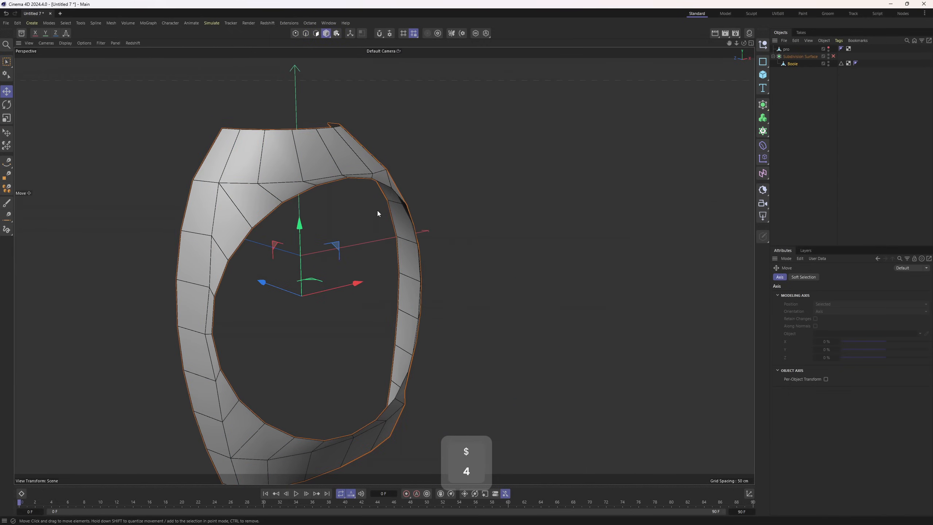
{"action": "left_click", "coordinate": [791, 63]}
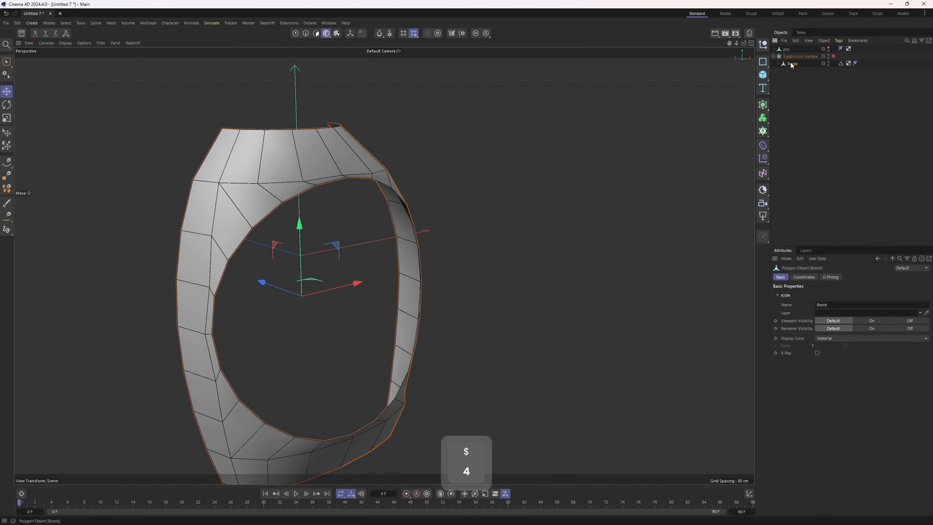
{"action": "double_click", "coordinate": [794, 63]}
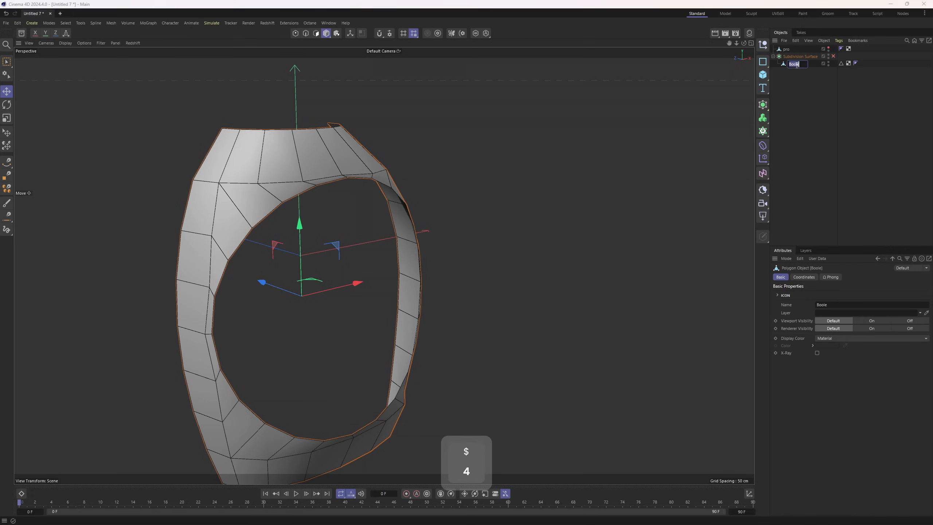
{"action": "type", "text": "bottle"}
{"action": "key", "text": "Return"}
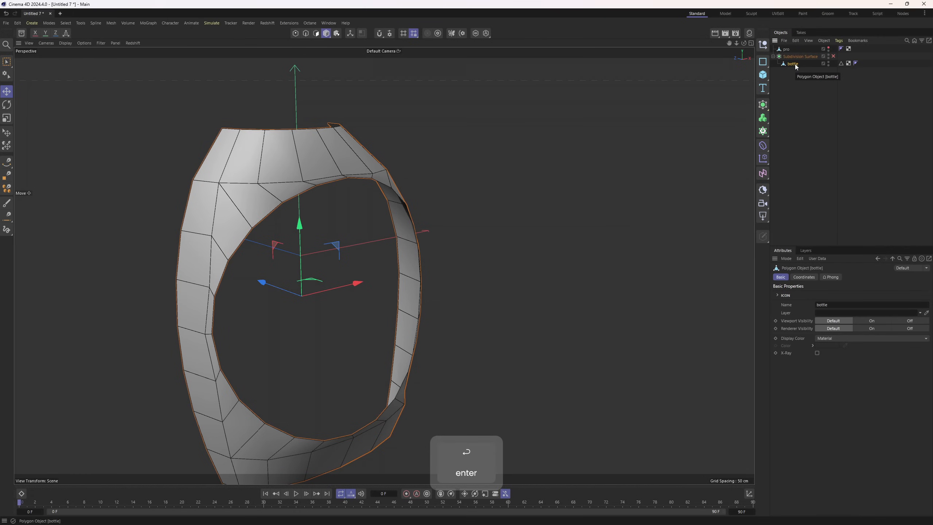
Step: Add a Shrink Wrap deformer as a child of the bottle and set pro as its target object
{"action": "left_click", "coordinate": [762, 146]}
{"action": "left_click", "coordinate": [856, 263], "text": "shift"}
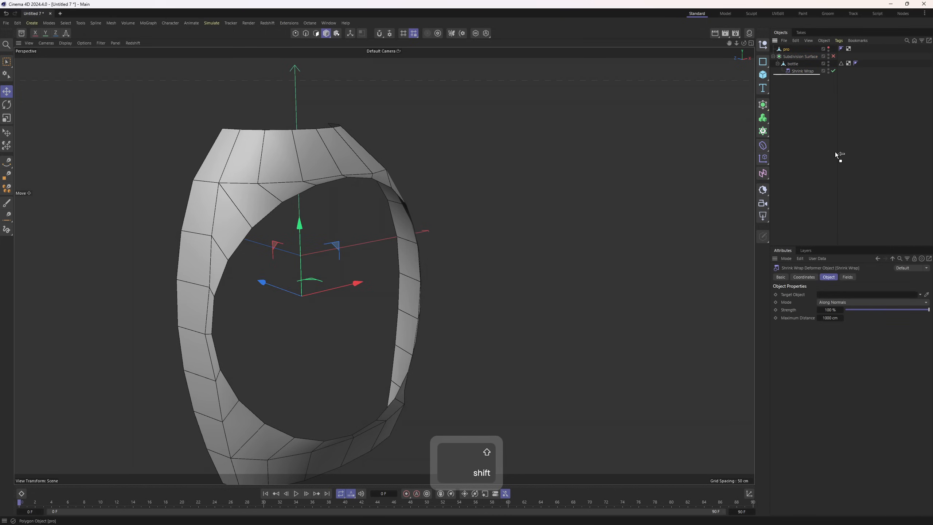
{"action": "left_click_drag", "start_coordinate": [835, 151], "coordinate": [836, 298]}
{"action": "left_click_drag", "start_coordinate": [456, 287], "coordinate": [456, 218], "text": "alt"}
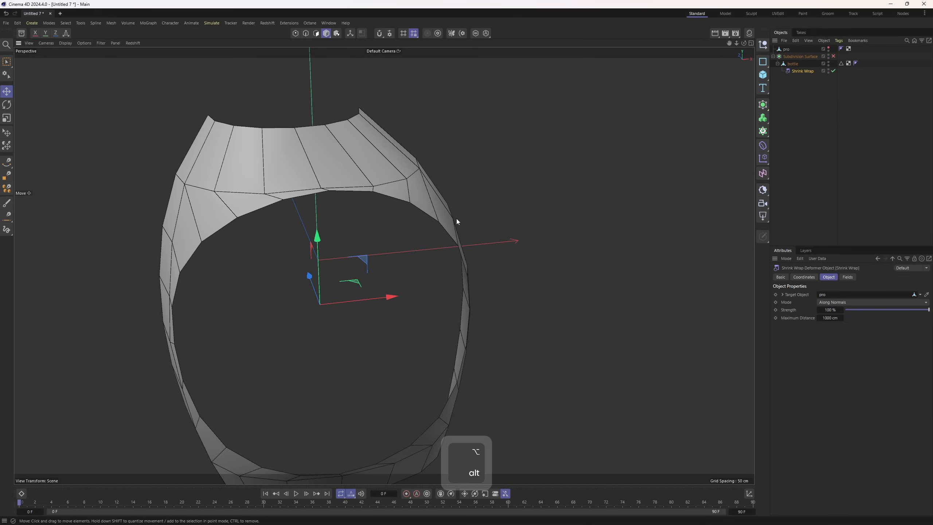
Step: Add a Smoothing deformer under the bottle, above Shrink Wrap, and inspect the mesh against the front reference
{"action": "left_click", "coordinate": [763, 145]}
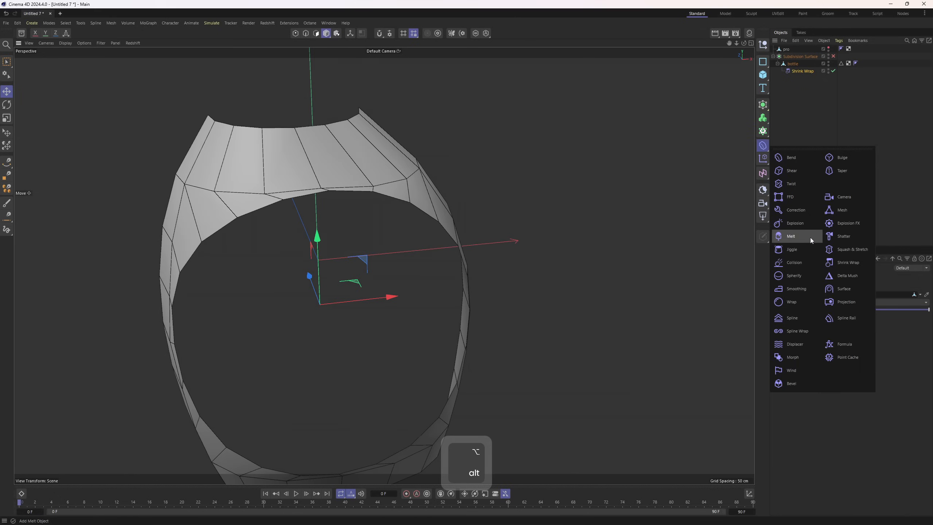
{"action": "left_click", "coordinate": [803, 289]}
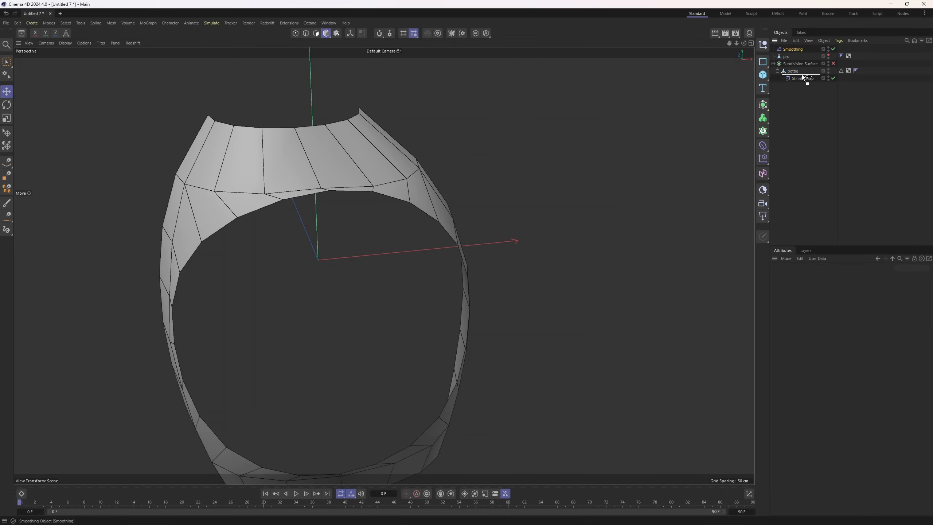
{"action": "left_click_drag", "start_coordinate": [803, 76], "coordinate": [803, 75]}
{"action": "left_click_drag", "start_coordinate": [484, 220], "coordinate": [359, 263], "text": "alt"}
{"action": "left_click_drag", "start_coordinate": [355, 248], "coordinate": [434, 300], "text": "alt"}
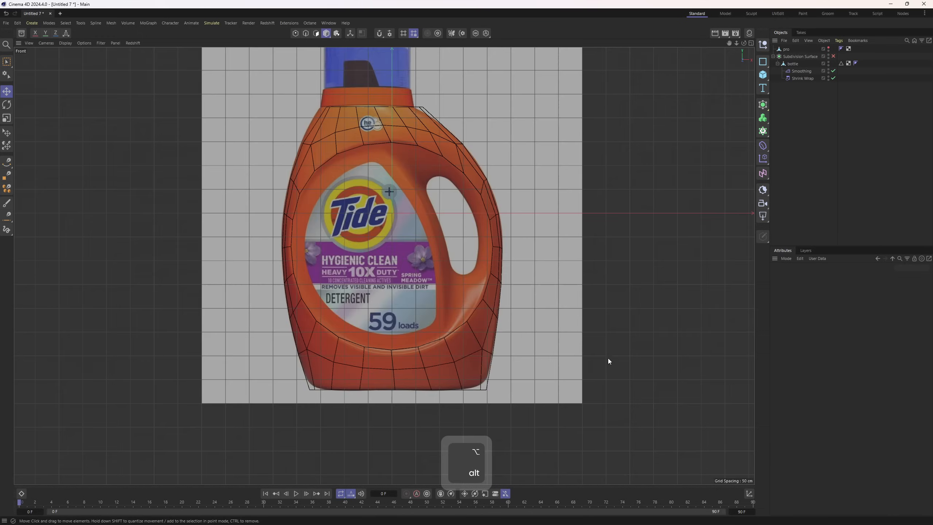
Step: Scale the label opening's rim edge loop slightly taller to match the front reference
{"action": "key", "text": "t"}
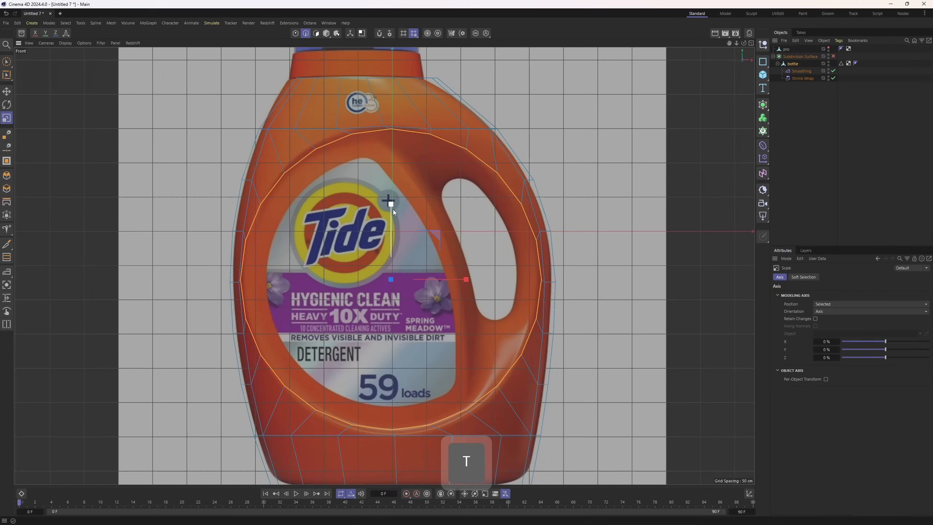
{"action": "left_click_drag", "start_coordinate": [391, 204], "coordinate": [392, 201]}
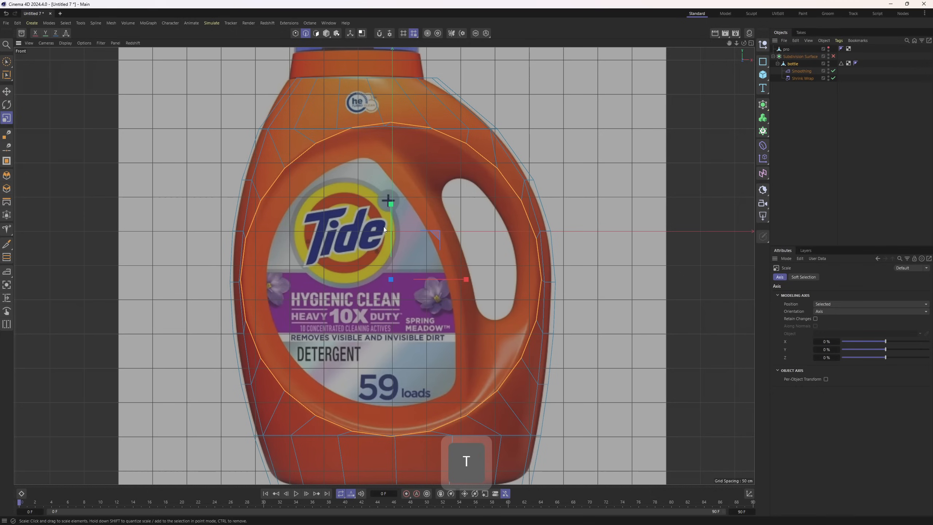
{"action": "middle_click", "coordinate": [249, 167]}
{"action": "middle_click", "coordinate": [248, 167]}
{"action": "left_click_drag", "start_coordinate": [248, 167], "coordinate": [672, 234], "text": "alt"}
Step: Collapse the bottle and its deformers into one mesh with Connect Objects + Delete and compare it with the front reference
{"action": "key", "text": "4"}
{"action": "key", "text": "e"}
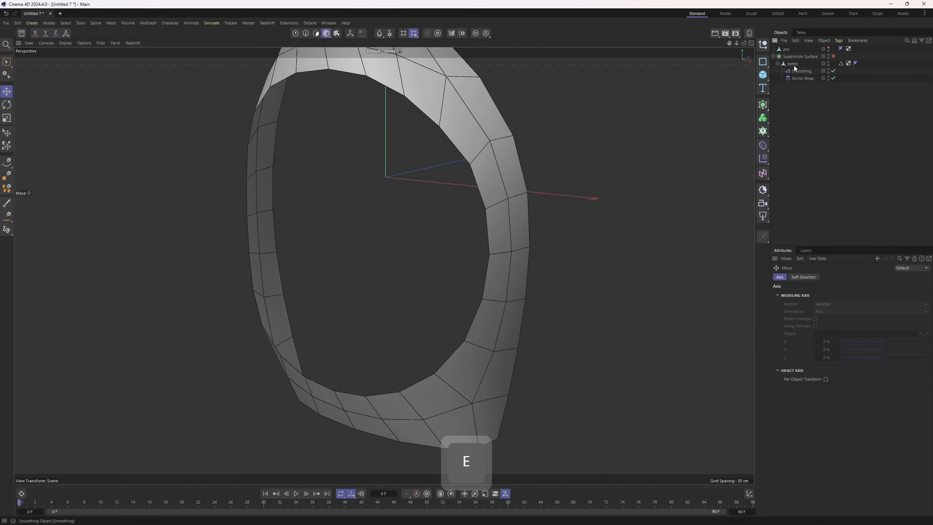
{"action": "right_click", "coordinate": [791, 64]}
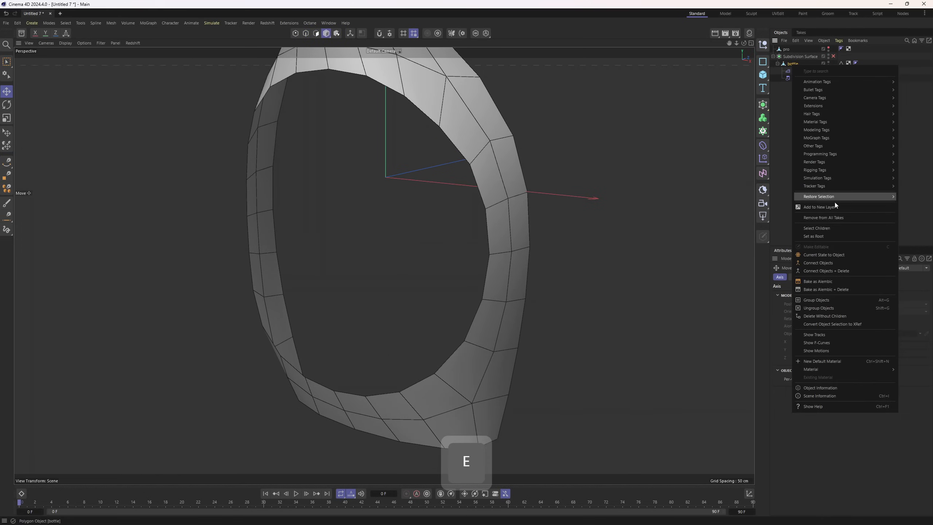
{"action": "left_click", "coordinate": [829, 272]}
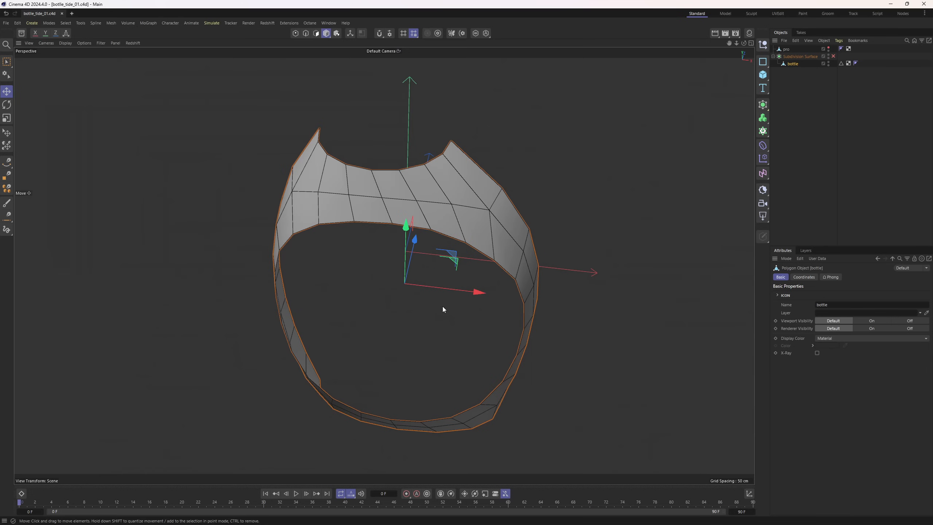
{"action": "middle_click", "coordinate": [575, 363]}
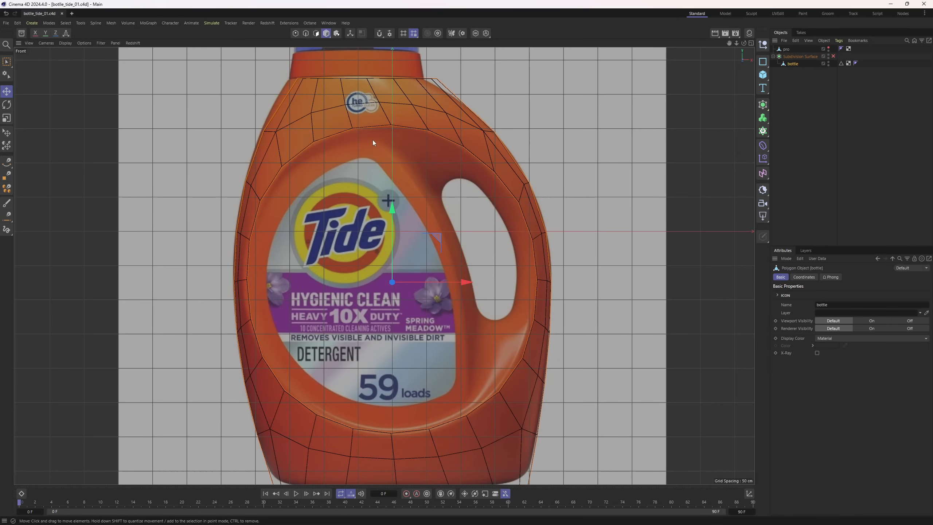
{"action": "scroll", "coordinate": [445, 313], "scroll_direction": "up", "scroll_amount": 2}
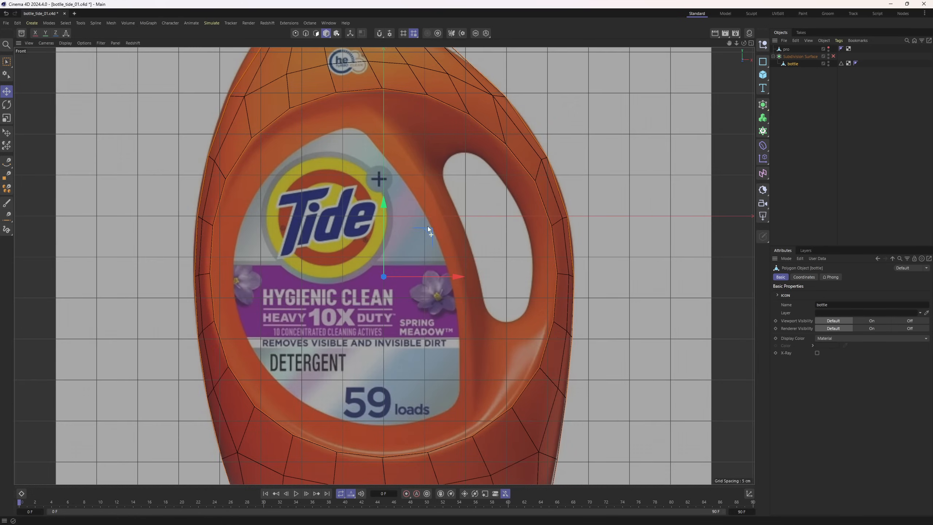
{"action": "middle_click_drag", "start_coordinate": [427, 226], "coordinate": [403, 210], "text": "alt"}
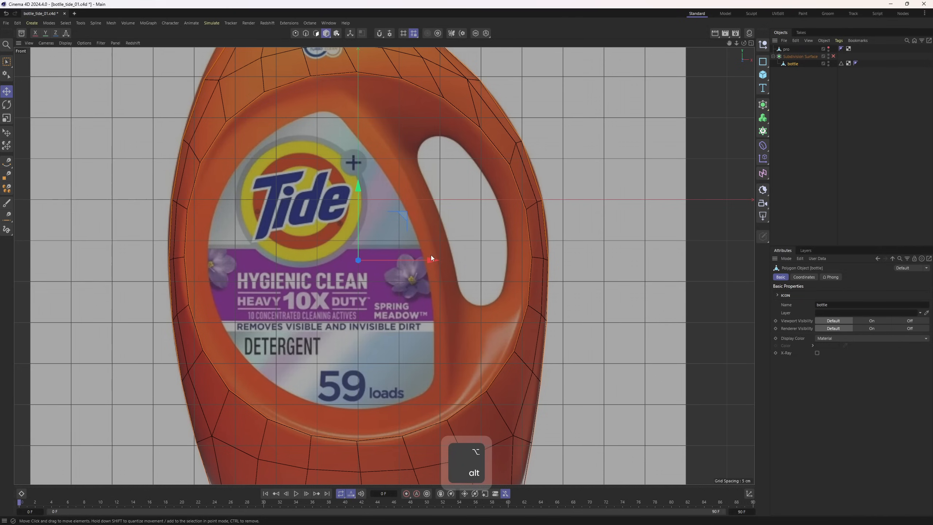
{"action": "scroll", "coordinate": [447, 378], "scroll_direction": "down", "scroll_amount": 4}
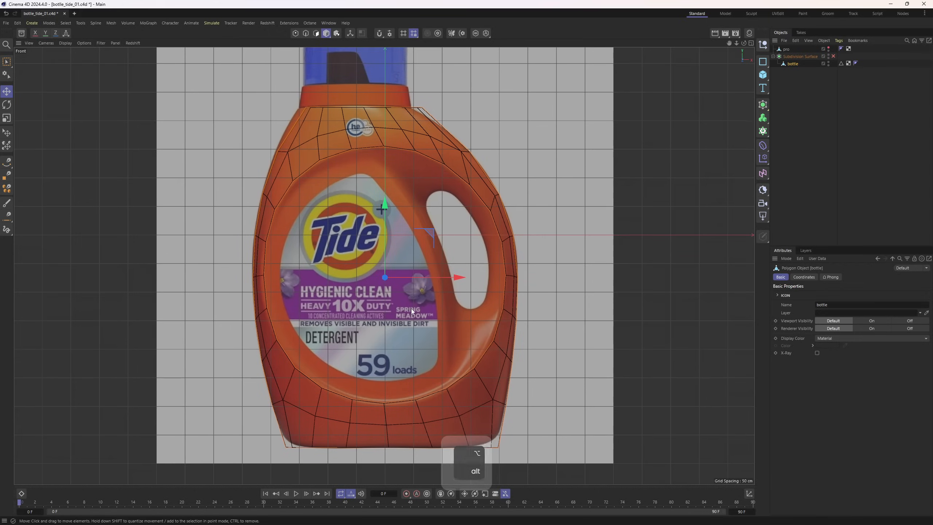
Step: Fill the bottle's label opening using Close Polygon Hole with the Grid polygon type
{"action": "key", "text": "e"}
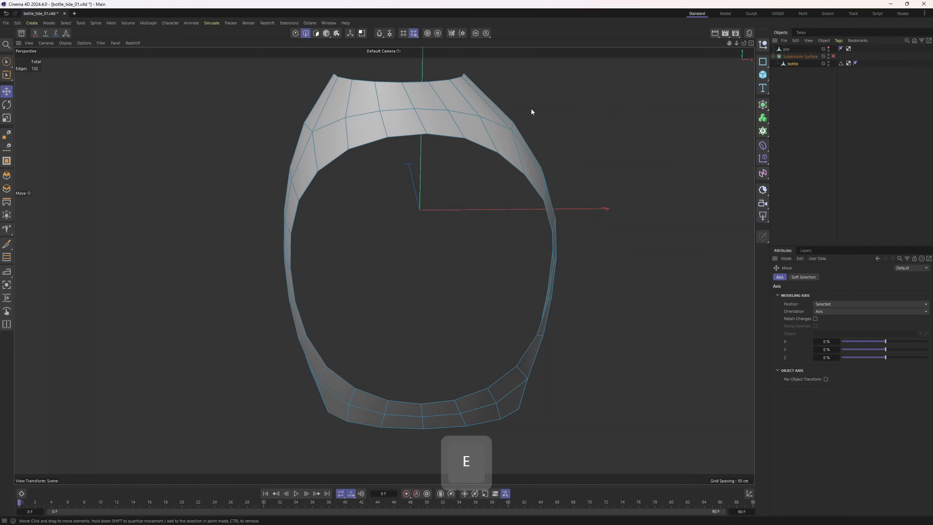
{"action": "right_click", "coordinate": [530, 109]}
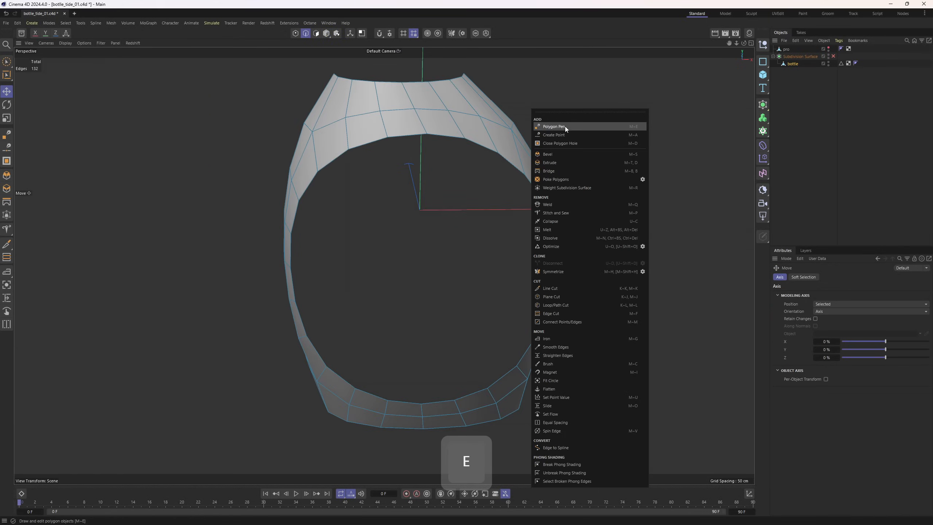
{"action": "left_click", "coordinate": [565, 146]}
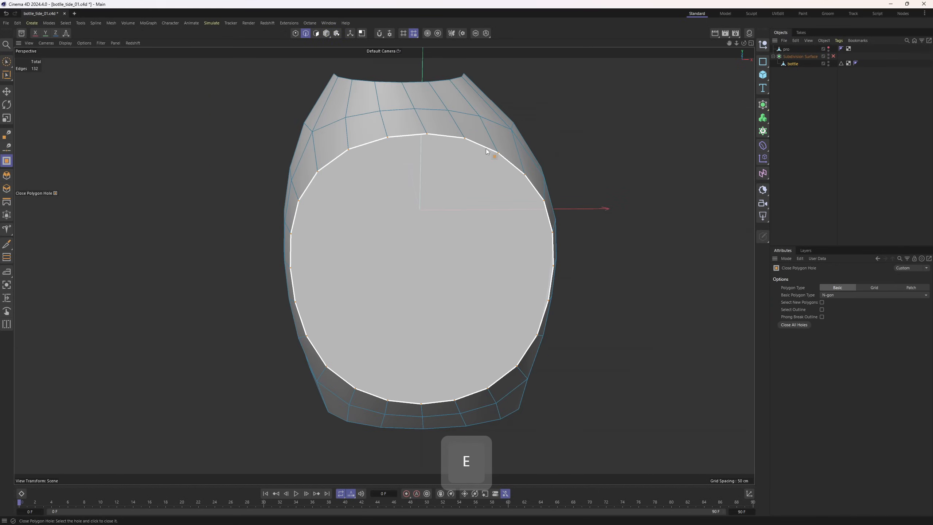
{"action": "left_click_drag", "start_coordinate": [488, 150], "coordinate": [551, 166], "text": "alt"}
{"action": "left_click", "coordinate": [488, 150]}
{"action": "left_click", "coordinate": [874, 288]}
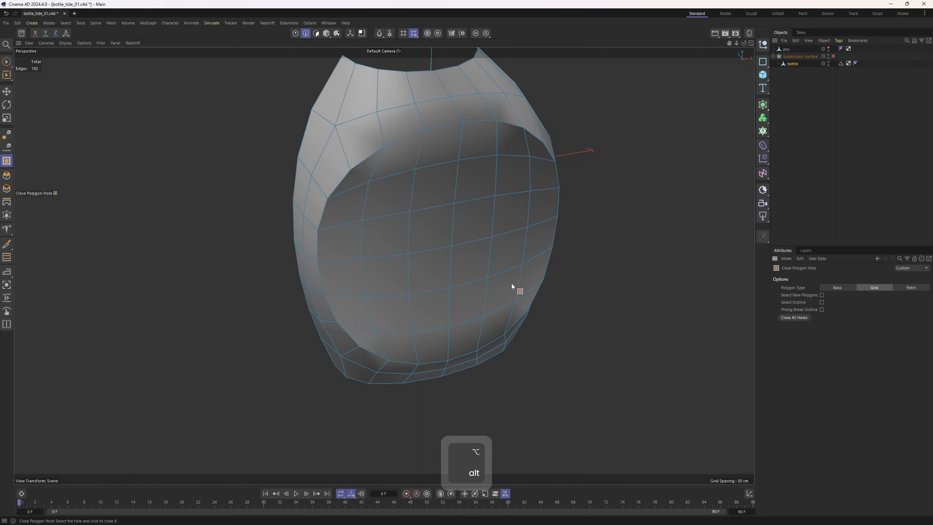
Step: Select the central vertical edge path across the filled opening and compare it with the front reference
{"action": "left_click_drag", "start_coordinate": [511, 283], "coordinate": [416, 186], "text": "alt"}
{"action": "key", "text": "2"}
{"action": "middle_click_drag", "start_coordinate": [423, 189], "coordinate": [426, 218], "text": "alt"}
{"action": "left_click", "coordinate": [402, 102]}
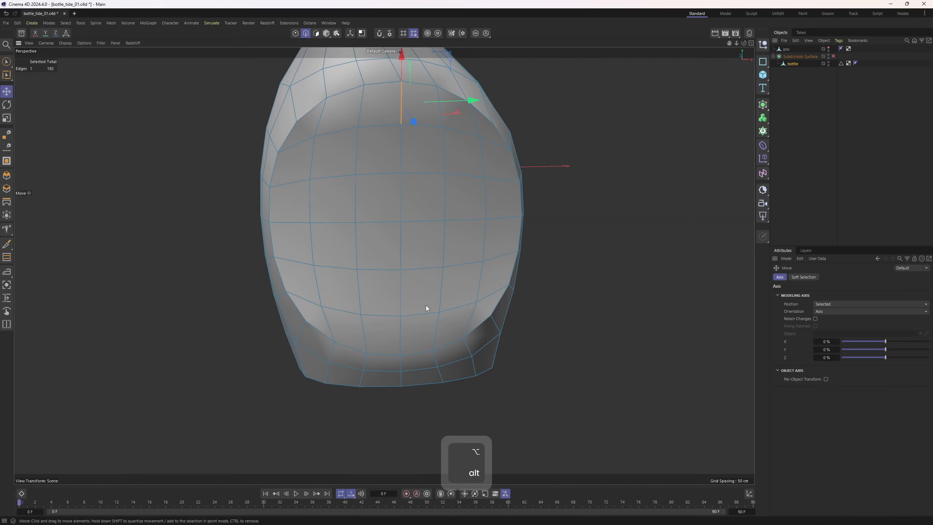
{"action": "left_click", "coordinate": [401, 336], "text": "ctrl+shift"}
{"action": "middle_click", "coordinate": [477, 343]}
{"action": "middle_click", "coordinate": [612, 365]}
{"action": "middle_click_drag", "start_coordinate": [489, 237], "coordinate": [503, 243], "text": "alt"}
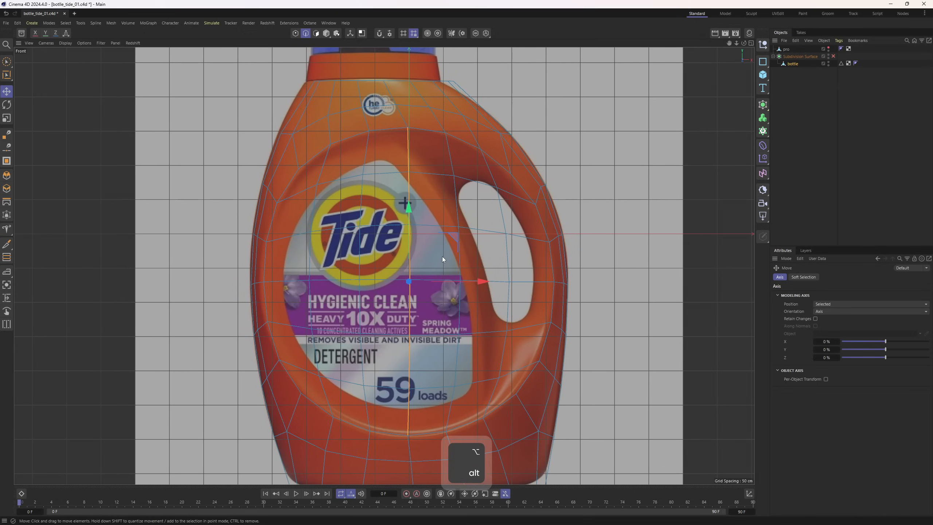
Step: Return to polygon mode and undo the grid fill of the label opening
{"action": "key", "text": "3"}
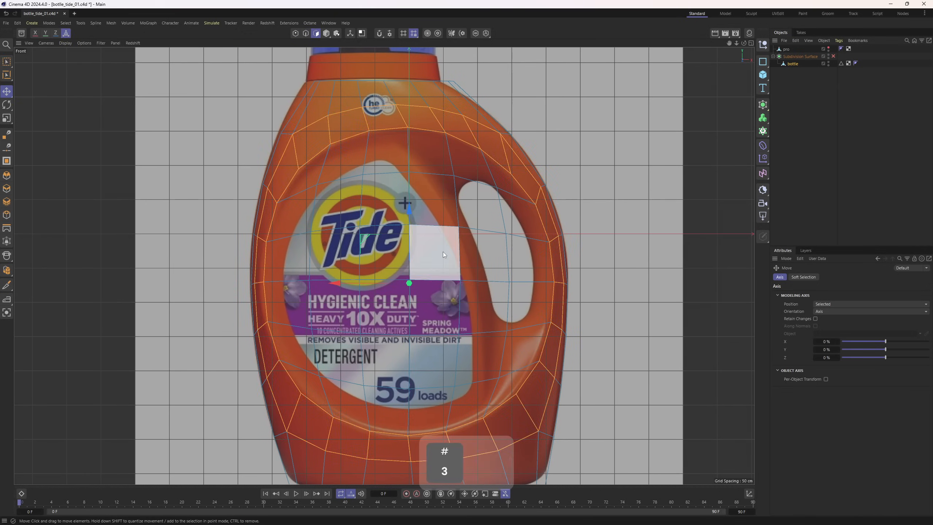
{"action": "middle_click", "coordinate": [443, 251]}
{"action": "middle_click", "coordinate": [278, 170]}
{"action": "key", "text": "w"}
{"action": "key", "text": "ctrl+z"}
{"action": "key", "text": "ctrl+z"}
{"action": "key", "text": "ctrl+z"}
Step: Fill the label opening again with Close Polygon Hole, using the Patch polygon type
{"action": "right_click", "coordinate": [584, 250]}
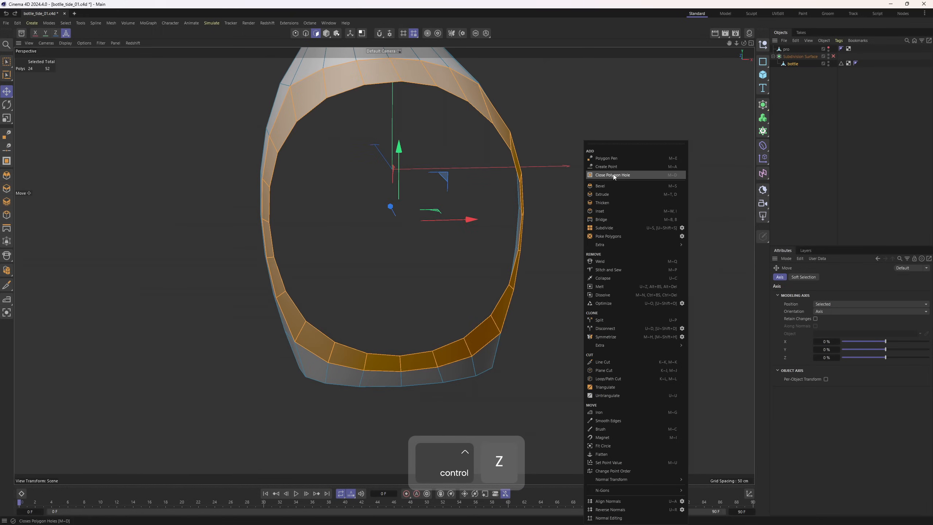
{"action": "left_click", "coordinate": [613, 174]}
{"action": "left_click", "coordinate": [488, 120]}
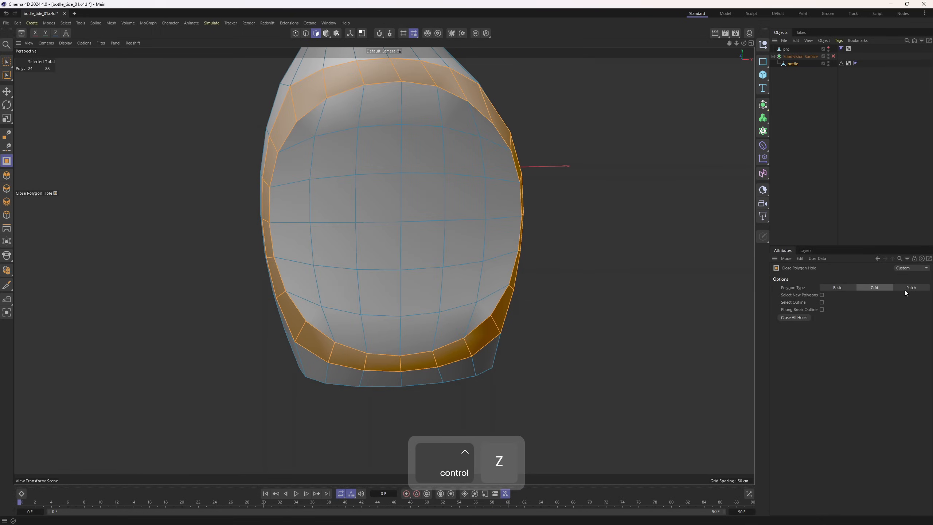
{"action": "left_click", "coordinate": [915, 288]}
{"action": "key", "text": "F5"}
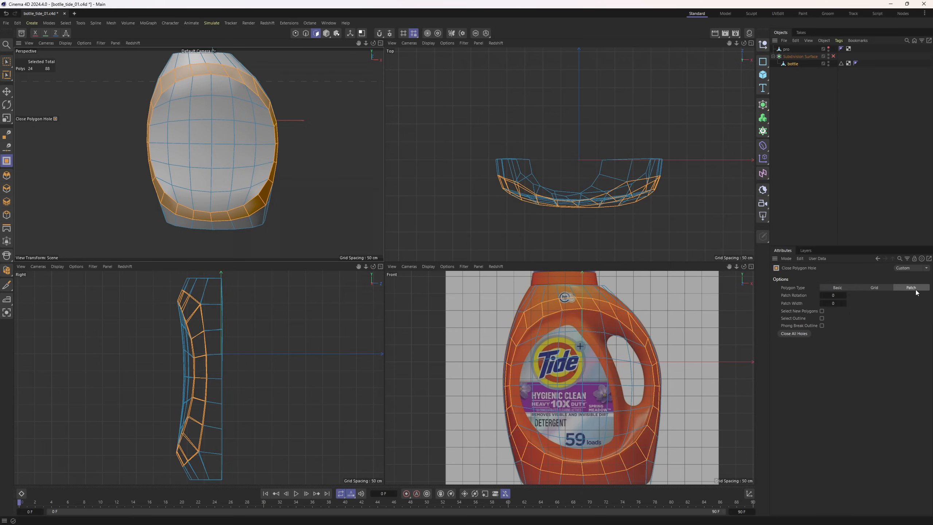
{"action": "middle_click", "coordinate": [687, 340]}
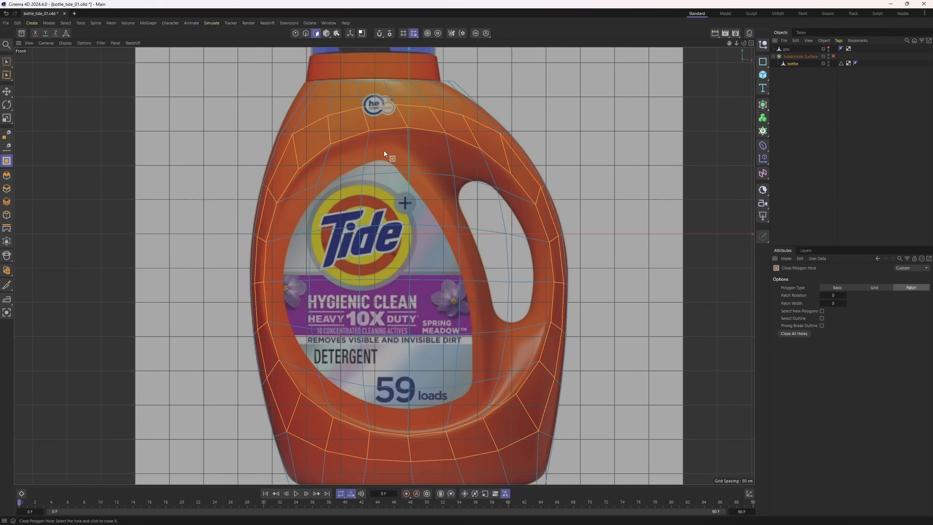
Step: Adjust the Patch Rotation so the fill's edge flow follows the slanted boundary between label and handle
{"action": "left_click", "coordinate": [844, 296]}
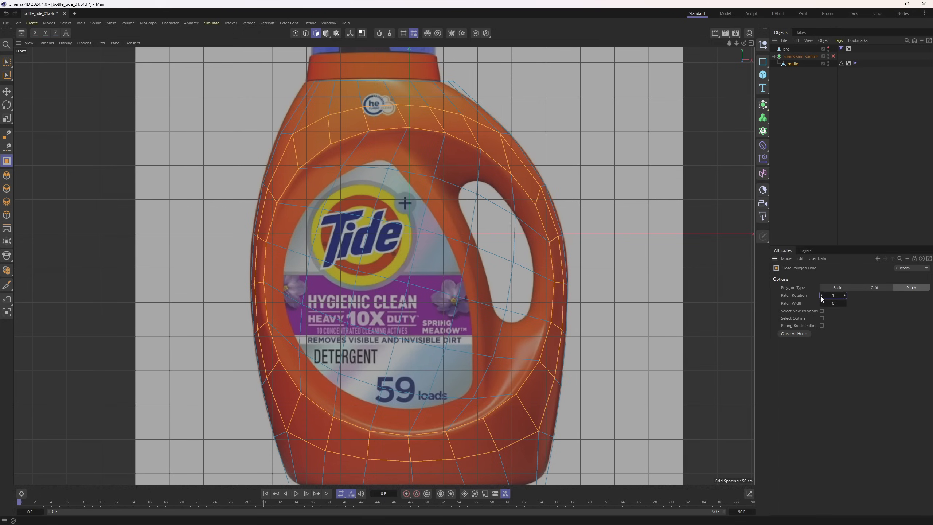
{"action": "left_click", "coordinate": [822, 296]}
{"action": "left_click", "coordinate": [821, 296]}
{"action": "left_click", "coordinate": [822, 296]}
Step: Select the slanted edge path running across the fill between the label and the handle
{"action": "key", "text": "e"}
{"action": "key", "text": "2"}
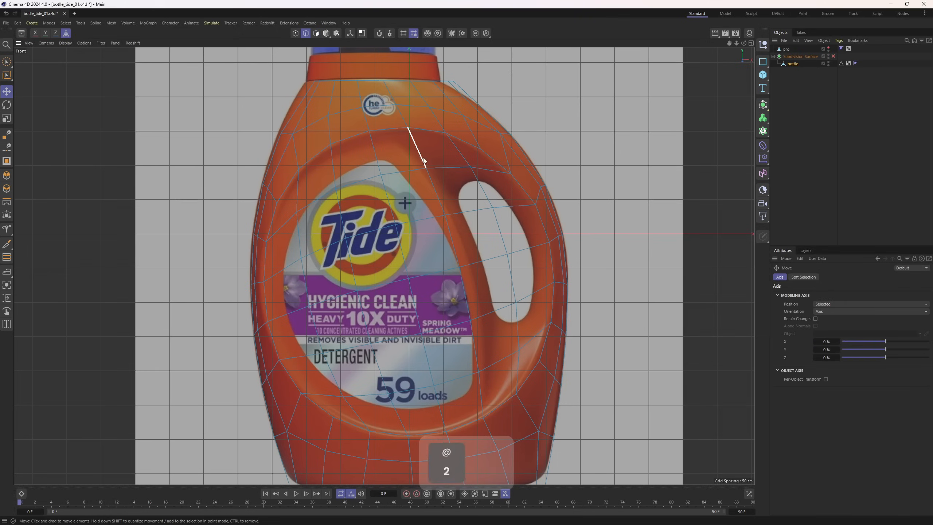
{"action": "left_click", "coordinate": [423, 161]}
{"action": "left_click", "coordinate": [489, 388], "text": "ctrl+shift"}
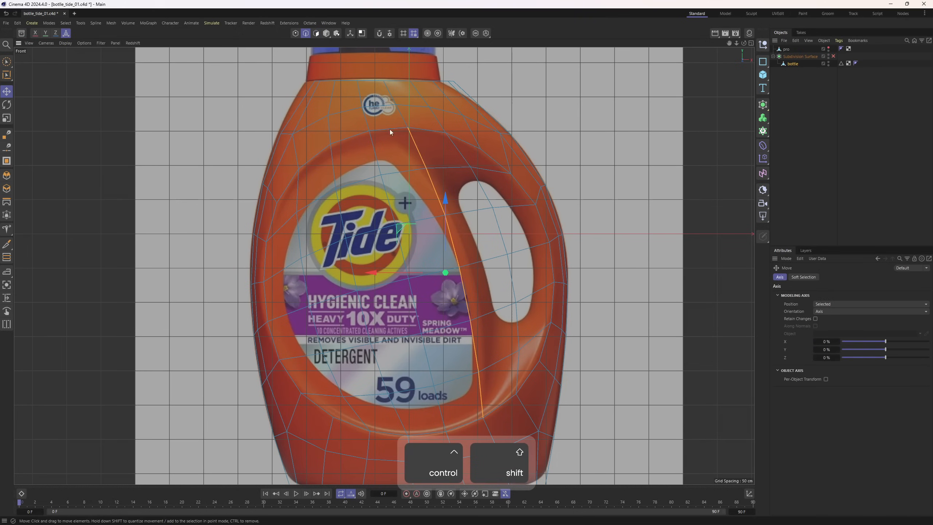
Step: Try to cut a second edge line beside the slanted path from the lower to the upper rim with Polygon Pen
{"action": "key", "text": "1"}
{"action": "key", "text": "m"}
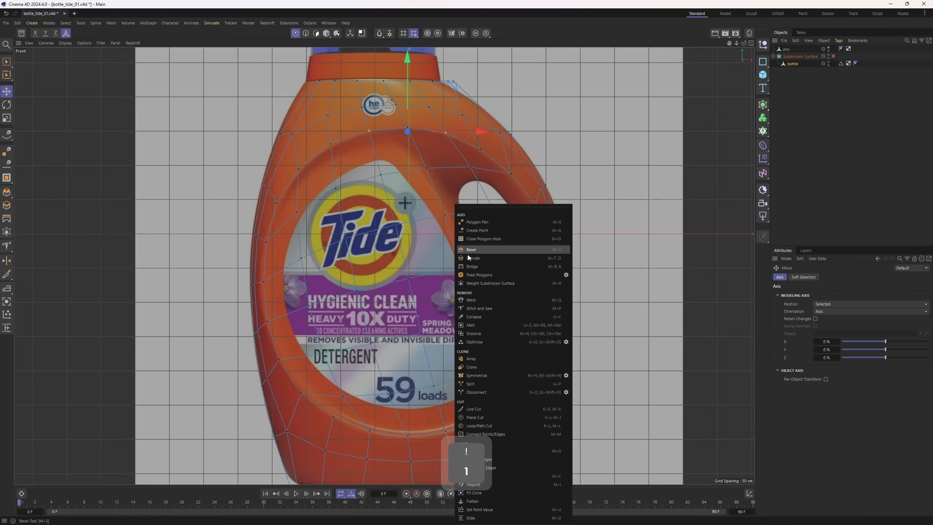
{"action": "left_click", "coordinate": [480, 223]}
{"action": "middle_click_drag", "start_coordinate": [473, 353], "coordinate": [463, 322], "text": "alt"}
{"action": "scroll", "coordinate": [463, 325], "scroll_direction": "up", "scroll_amount": 2}
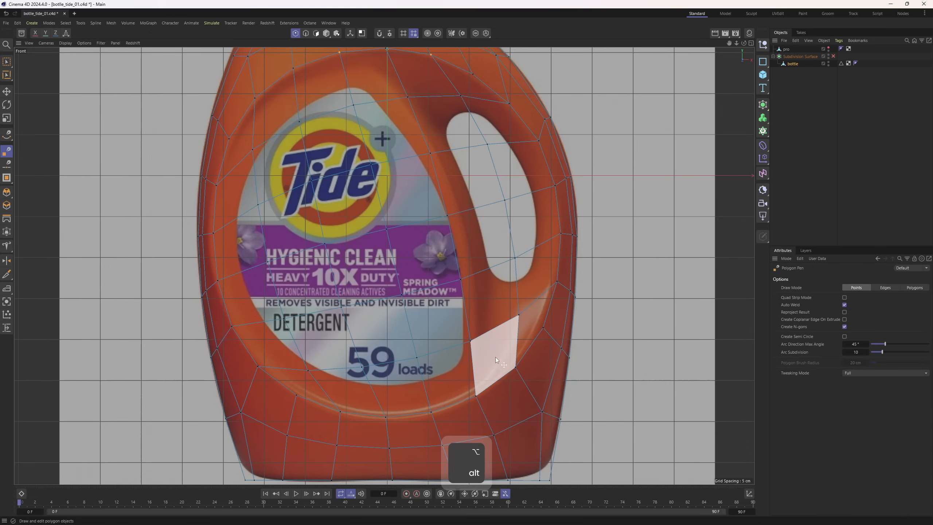
{"action": "middle_click_drag", "start_coordinate": [496, 357], "coordinate": [497, 379], "text": "alt"}
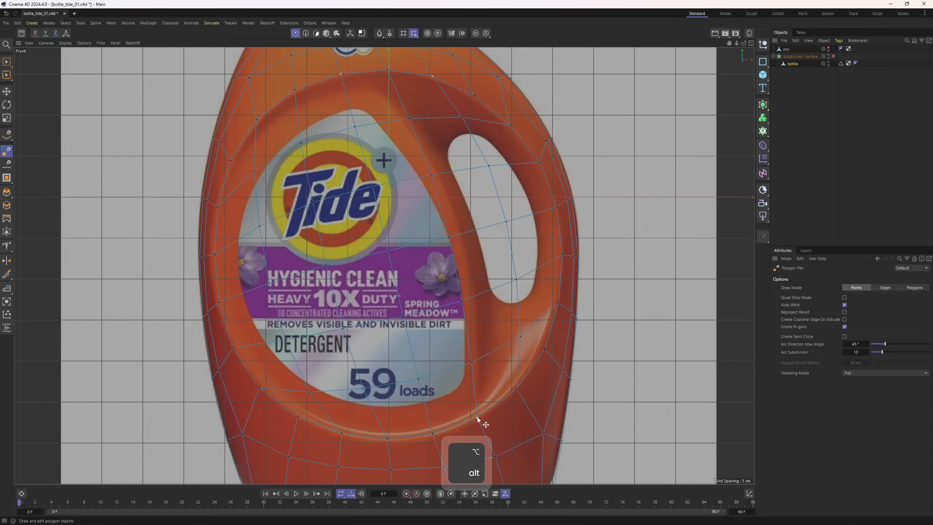
{"action": "left_click", "coordinate": [481, 357]}
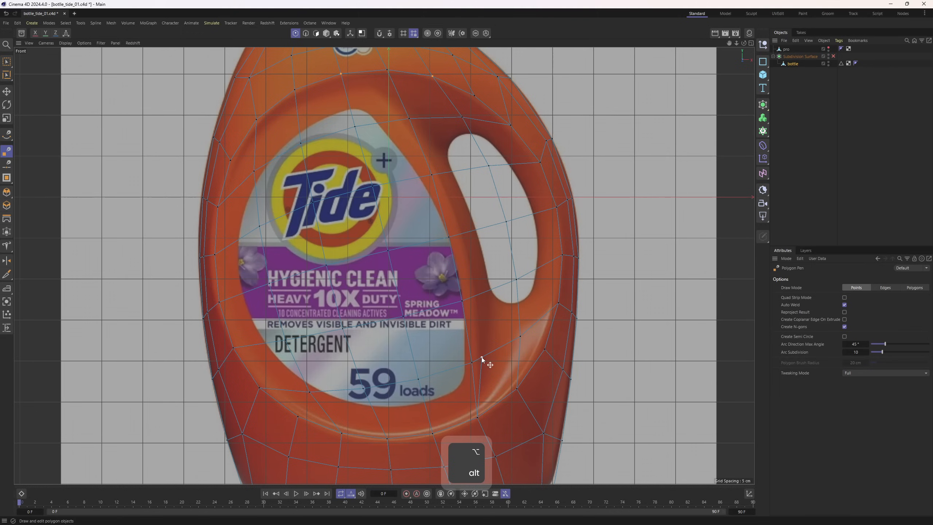
{"action": "left_click", "coordinate": [477, 294]}
{"action": "left_click", "coordinate": [463, 234]}
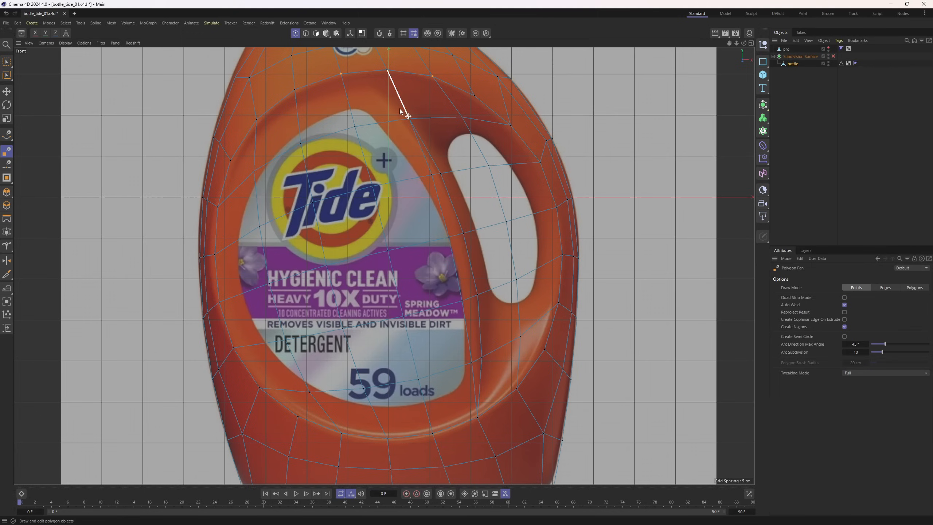
{"action": "left_click", "coordinate": [409, 118]}
{"action": "left_click", "coordinate": [374, 70]}
{"action": "middle_click_drag", "start_coordinate": [382, 83], "coordinate": [395, 129], "text": "alt"}
{"action": "scroll", "coordinate": [400, 135], "scroll_direction": "up", "scroll_amount": 2}
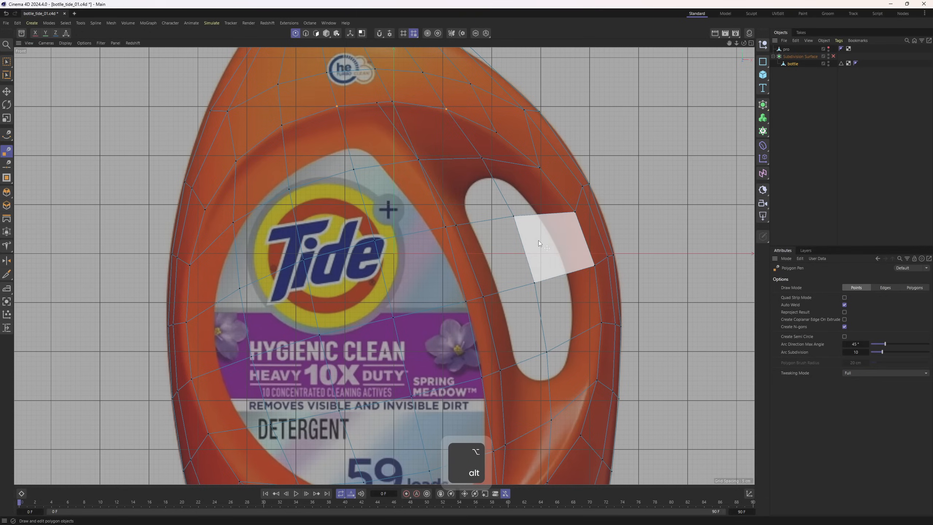
{"action": "right_click_drag", "start_coordinate": [547, 235], "coordinate": [471, 237], "text": "alt"}
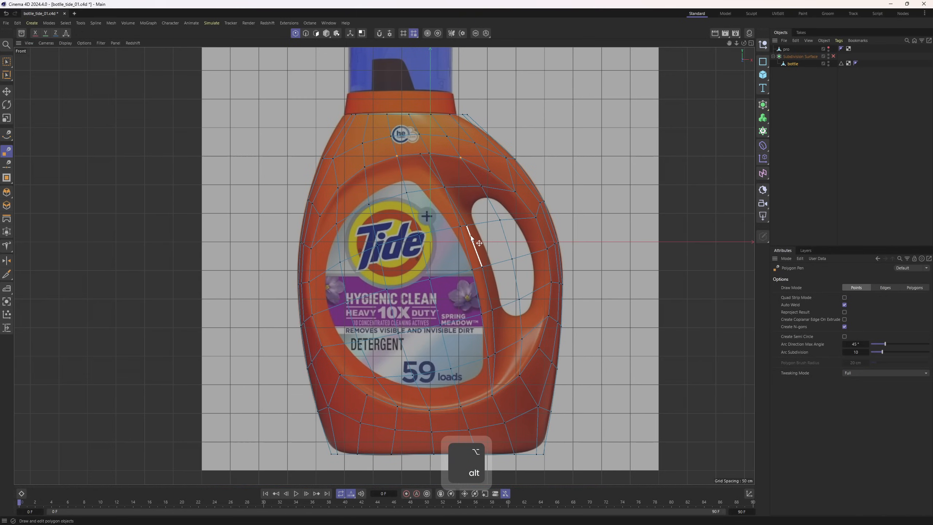
{"action": "middle_click", "coordinate": [471, 238]}
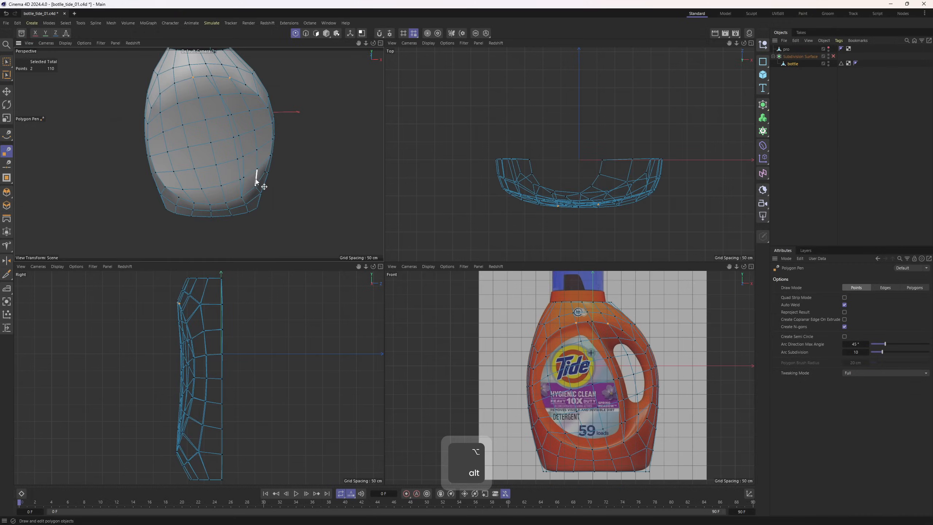
{"action": "middle_click", "coordinate": [314, 181]}
Step: Undo the Polygon Pen cuts beside the handle and go back to the Move tool
{"action": "key", "text": "ctrl+z"}
{"action": "key", "text": "ctrl+z"}
{"action": "key", "text": "ctrl+z"}
{"action": "key", "text": "ctrl+z"}
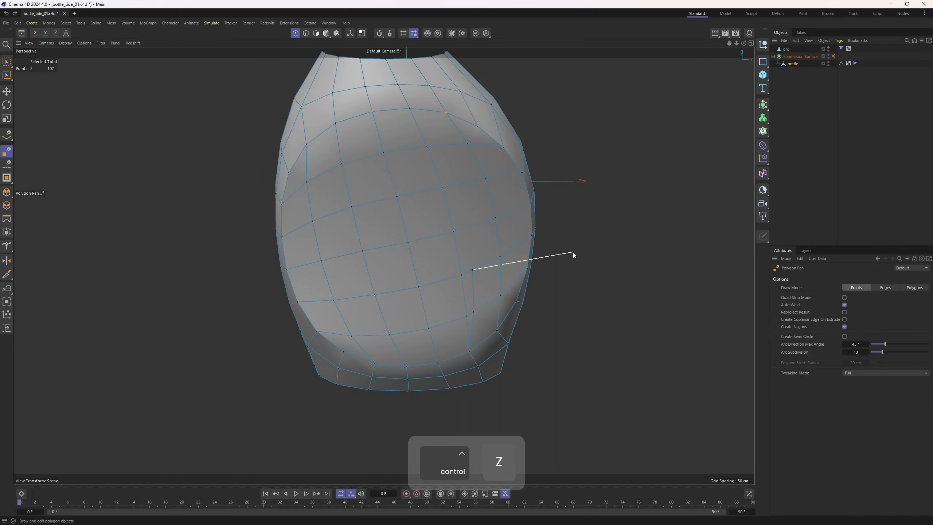
{"action": "key", "text": "ctrl+z"}
{"action": "key", "text": "ctrl+z"}
{"action": "key", "text": "ctrl+z"}
{"action": "key", "text": "e"}
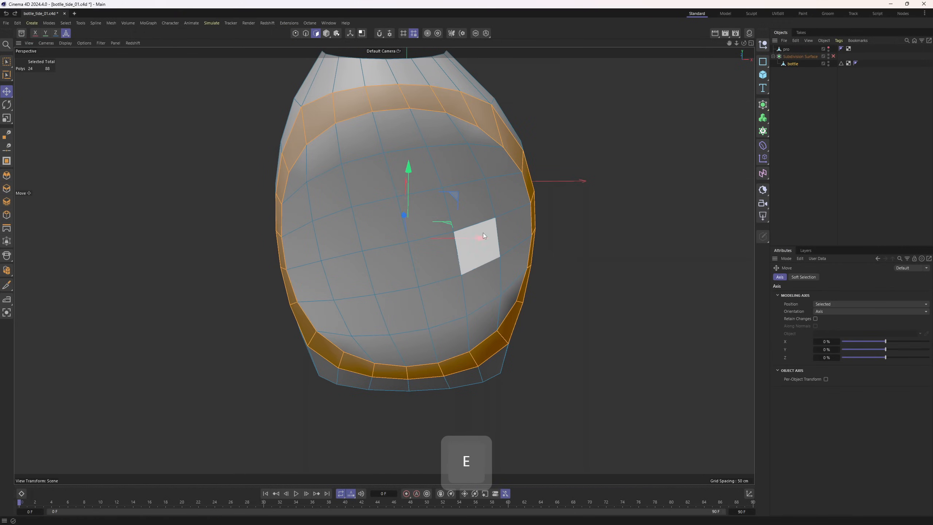
Step: Fill-select all polygons inside the label opening and inset them by about 5.9 cm
{"action": "key", "text": "u"}
{"action": "key", "text": "f"}
{"action": "left_click", "coordinate": [421, 228]}
{"action": "key", "text": "m"}
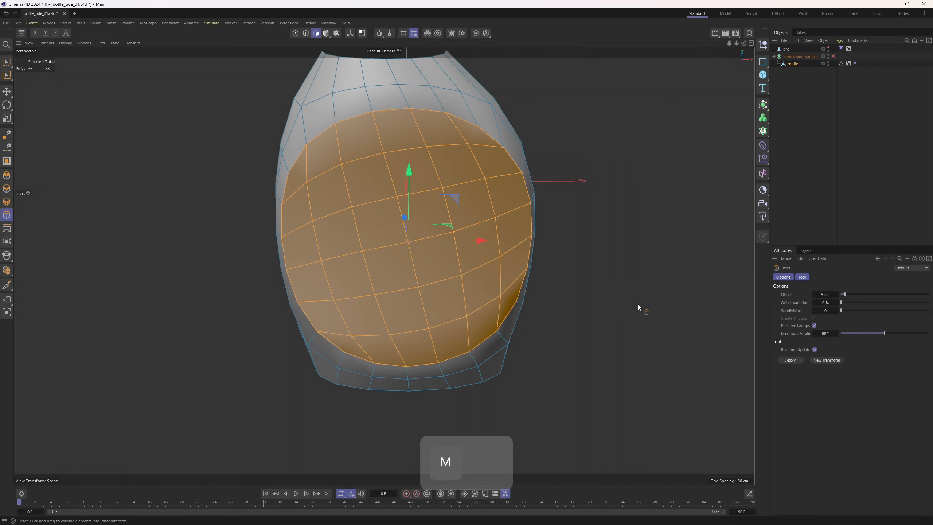
{"action": "key", "text": "w"}
{"action": "left_click_drag", "start_coordinate": [421, 228], "coordinate": [431, 227]}
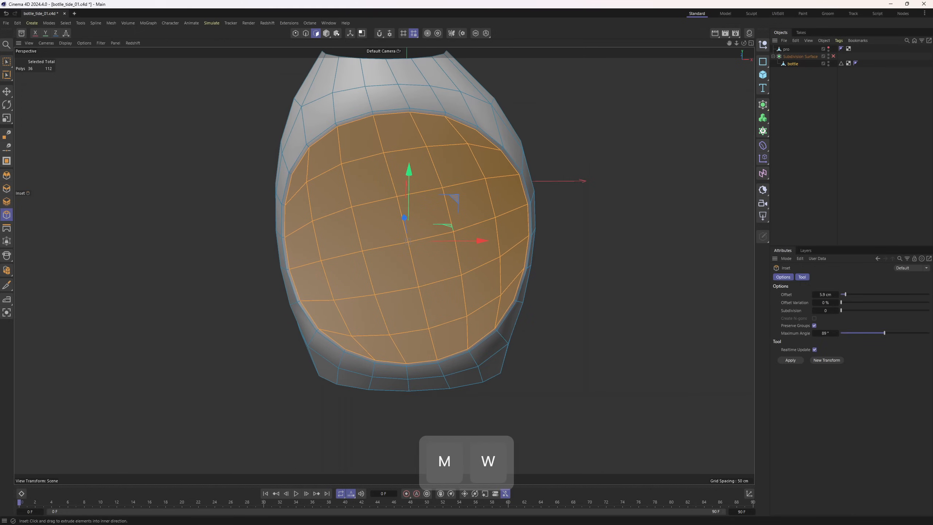
Step: Undo the last inset and select the rim edge path of the label opening across the top and handle side
{"action": "key", "text": "ctrl+z"}
{"action": "scroll", "coordinate": [423, 119], "scroll_direction": "up", "scroll_amount": 9}
{"action": "key", "text": "2"}
{"action": "key", "text": "e"}
{"action": "double_click", "coordinate": [433, 110]}
{"action": "scroll", "coordinate": [432, 116], "scroll_direction": "down", "scroll_amount": 1}
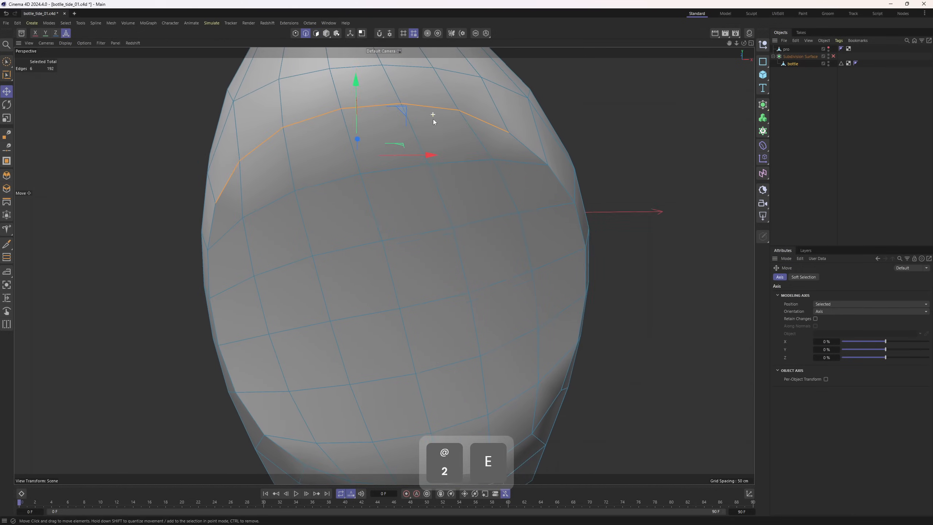
{"action": "left_click_drag", "start_coordinate": [433, 114], "coordinate": [391, 123], "text": "alt"}
{"action": "double_click", "coordinate": [583, 245], "text": "shift"}
{"action": "middle_click_drag", "start_coordinate": [540, 314], "coordinate": [576, 227], "text": "alt"}
{"action": "left_click_drag", "start_coordinate": [576, 228], "coordinate": [610, 237], "text": "alt"}
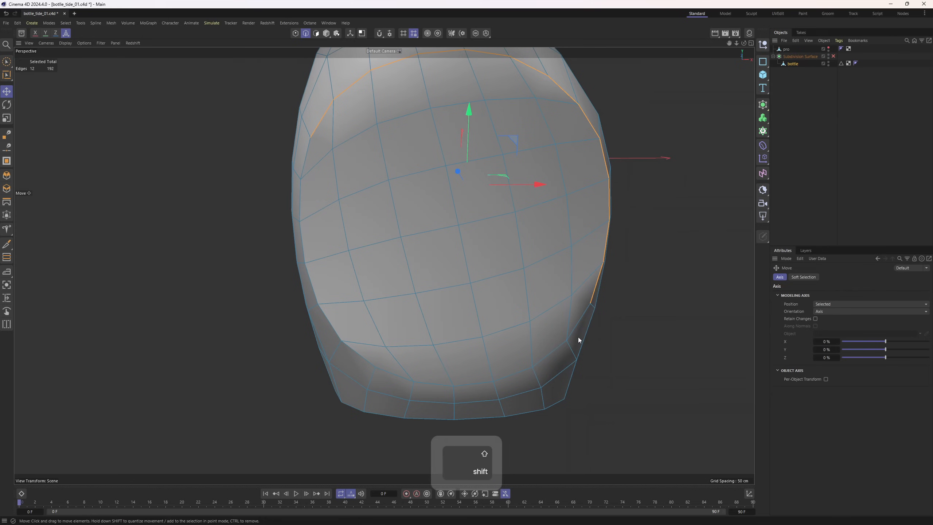
{"action": "left_click_drag", "start_coordinate": [560, 300], "coordinate": [511, 193], "text": "alt"}
Step: Select all polygons inside the label opening and inset them by about 7.9 cm
{"action": "key", "text": "ctrl+3"}
{"action": "key", "text": "m"}
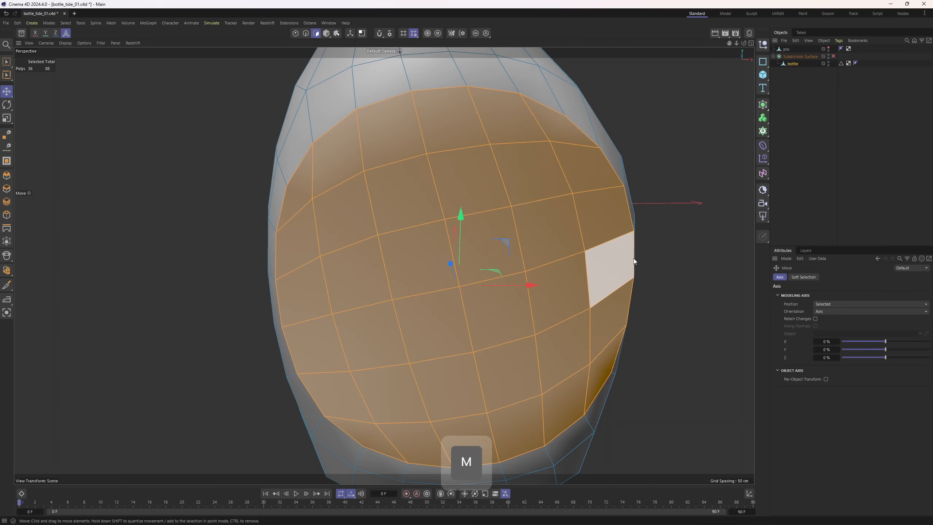
{"action": "key", "text": "w"}
{"action": "left_click_drag", "start_coordinate": [638, 264], "coordinate": [672, 303]}
Step: Try to slide the top middle point of the label opening's inner rim slightly sideways with the Slide tool
{"action": "scroll", "coordinate": [489, 150], "scroll_direction": "up", "scroll_amount": 4}
{"action": "key", "text": "1"}
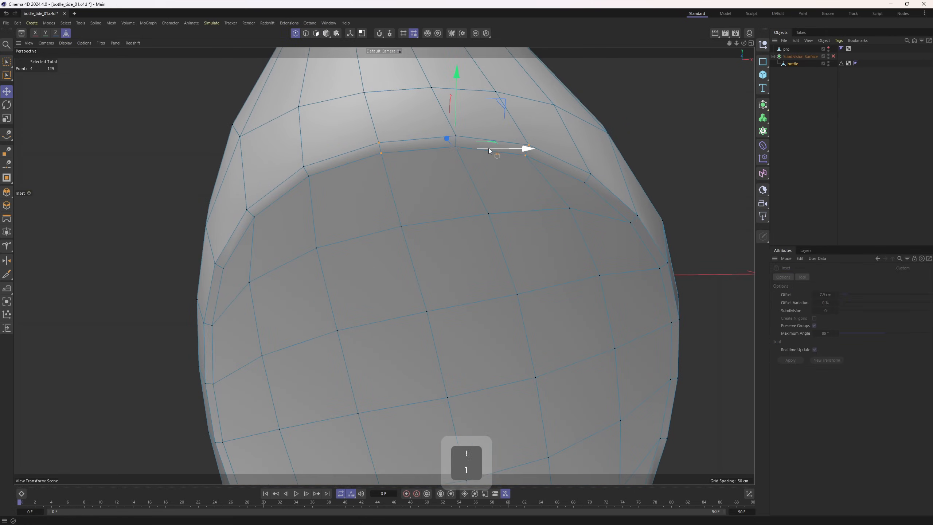
{"action": "key", "text": "e"}
{"action": "key", "text": "m"}
{"action": "key", "text": "o"}
{"action": "left_click_drag", "start_coordinate": [454, 147], "coordinate": [452, 153]}
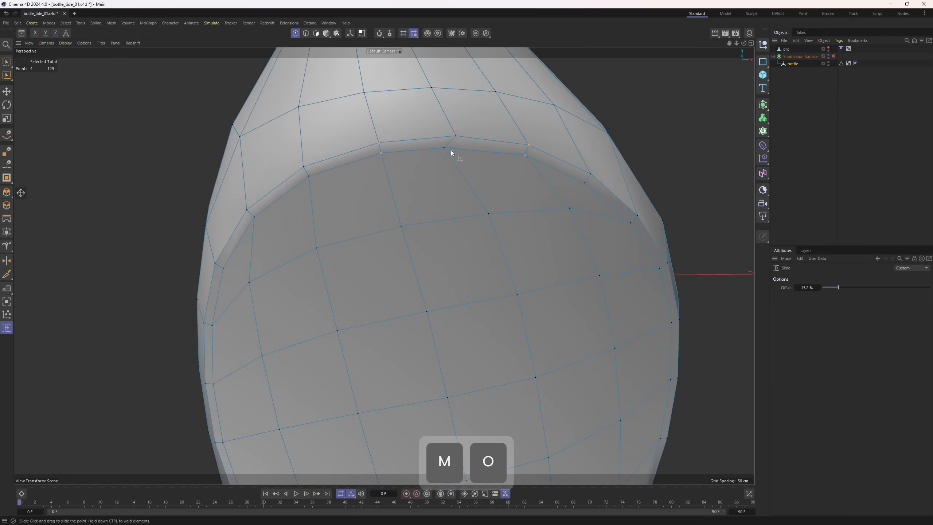
Step: Undo the point slide on the label opening's inner rim
{"action": "key", "text": "2"}
{"action": "left_click_drag", "start_coordinate": [506, 128], "coordinate": [423, 191], "text": "alt"}
{"action": "key", "text": "e"}
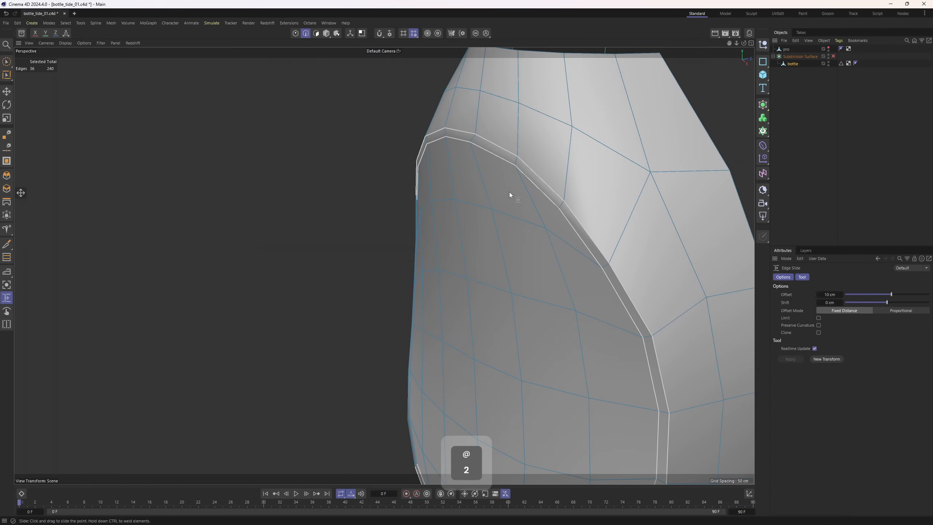
{"action": "key", "text": "ctrl+z"}
{"action": "key", "text": "ctrl+z"}
{"action": "key", "text": "ctrl+z"}
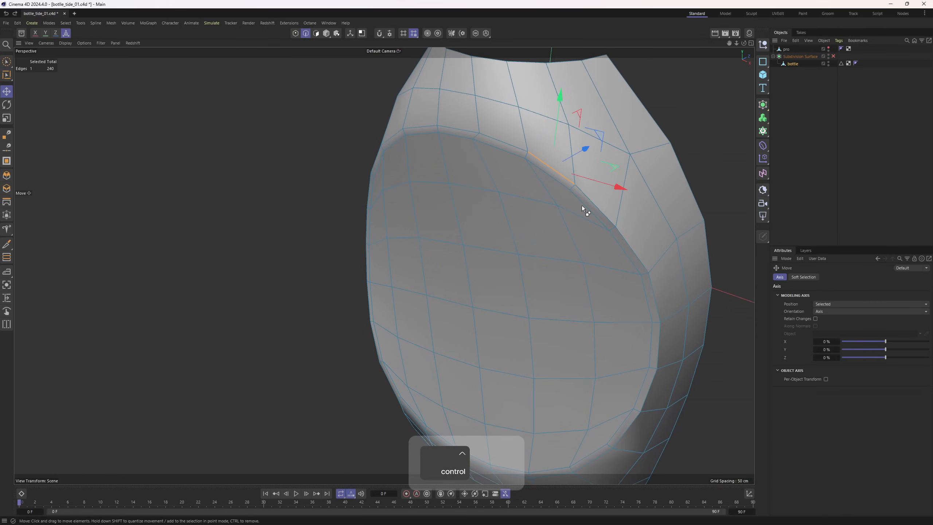
Step: Cut a new edge line in the Front view with Polygon Pen, from the lower rim up along the label's handle-side border
{"action": "middle_click", "coordinate": [580, 218]}
{"action": "scroll", "coordinate": [630, 367], "scroll_direction": "up", "scroll_amount": 3}
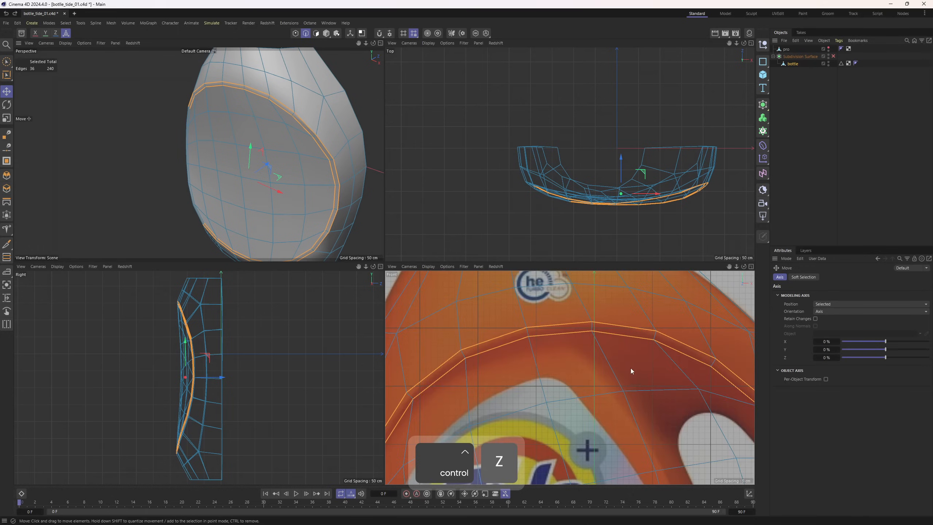
{"action": "key", "text": "1"}
{"action": "key", "text": "F4"}
{"action": "scroll", "coordinate": [556, 202], "scroll_direction": "down", "scroll_amount": 3}
{"action": "key", "text": "m"}
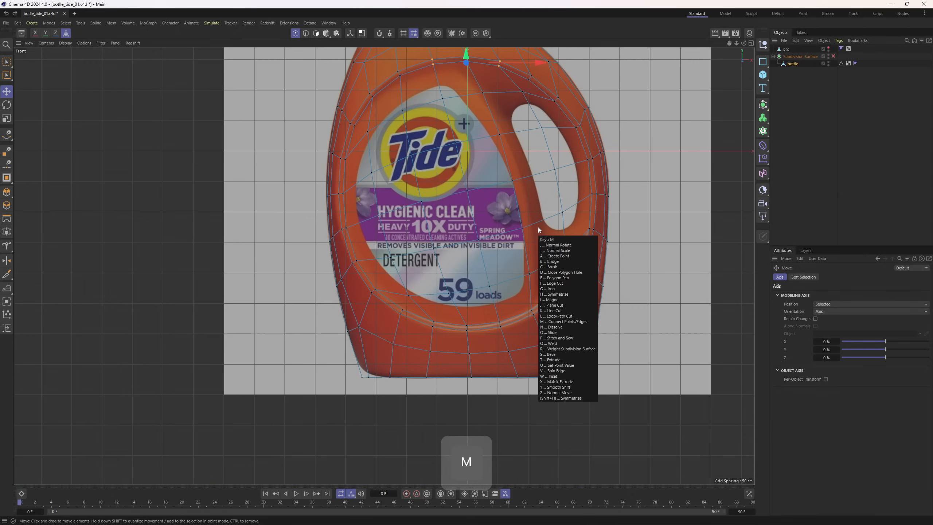
{"action": "key", "text": "w"}
{"action": "scroll", "coordinate": [535, 281], "scroll_direction": "up", "scroll_amount": 3}
{"action": "scroll", "coordinate": [535, 281], "scroll_direction": "up", "scroll_amount": 2}
{"action": "right_click", "coordinate": [538, 290]}
{"action": "left_click", "coordinate": [568, 220]}
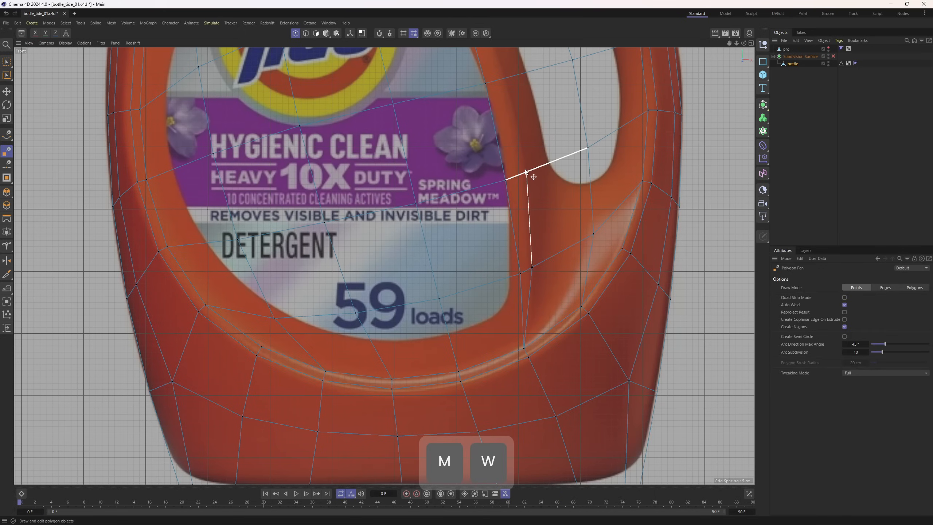
{"action": "middle_click_drag", "start_coordinate": [524, 170], "coordinate": [548, 349], "text": "alt"}
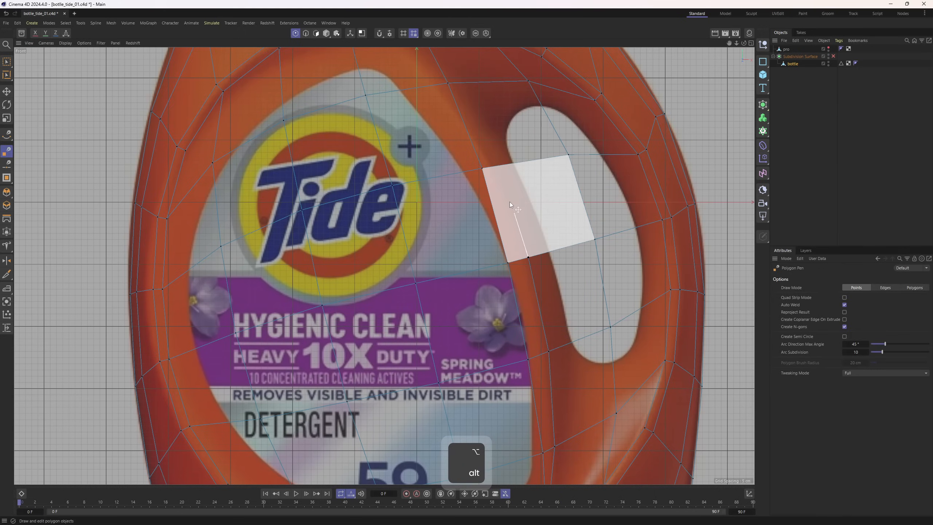
{"action": "middle_click_drag", "start_coordinate": [432, 88], "coordinate": [447, 161], "text": "alt"}
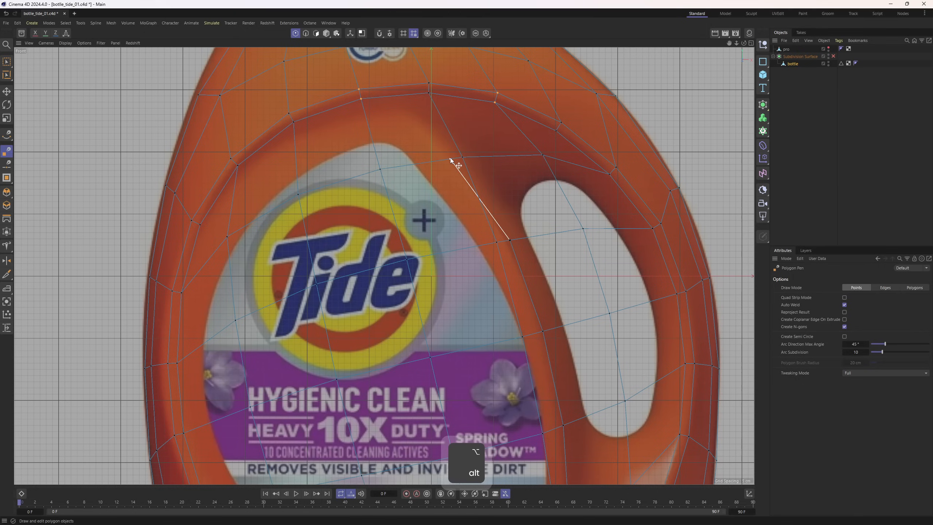
Step: Undo the last Polygon Pen points and redraw the line beside the handle along the label border to the upper rim
{"action": "key", "text": "ctrl+z"}
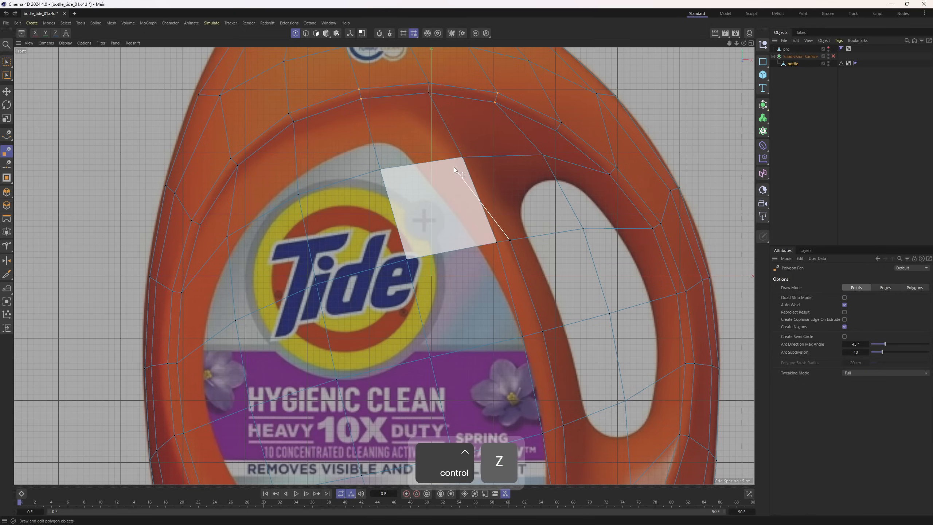
{"action": "key", "text": "ctrl+z"}
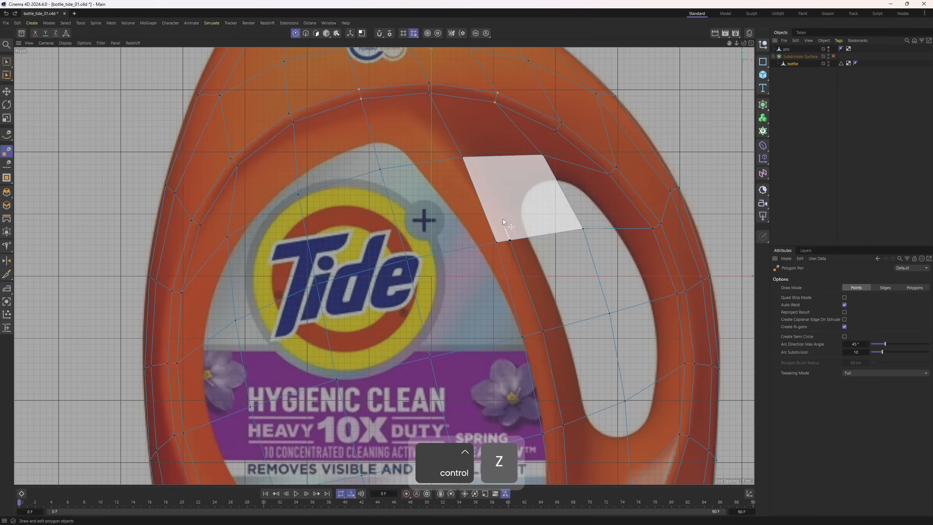
{"action": "key", "text": "m"}
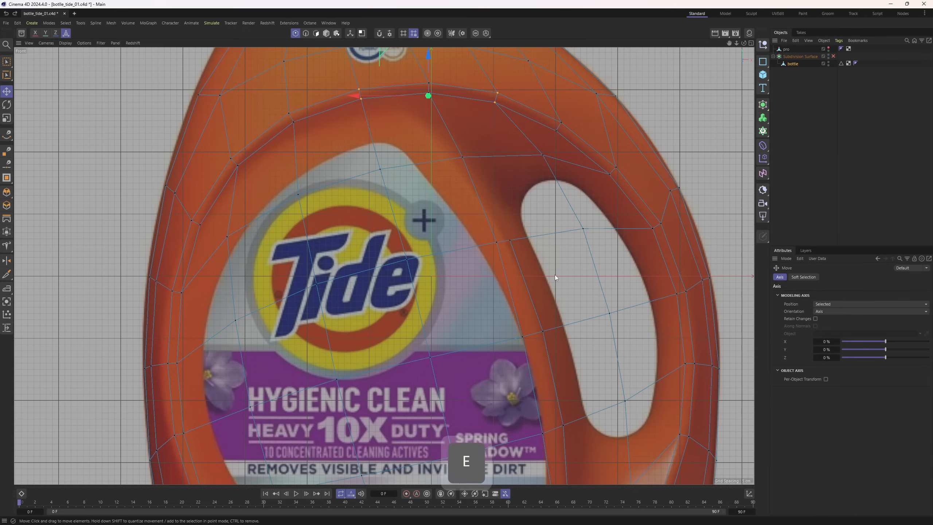
{"action": "key", "text": "e"}
{"action": "left_click", "coordinate": [509, 240]}
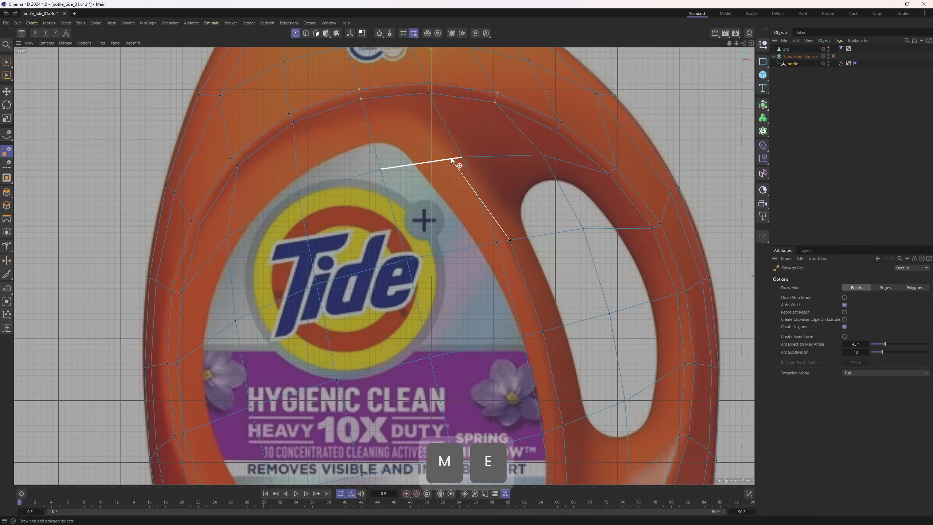
{"action": "left_click", "coordinate": [451, 159]}
{"action": "scroll", "coordinate": [459, 85], "scroll_direction": "down", "scroll_amount": 2}
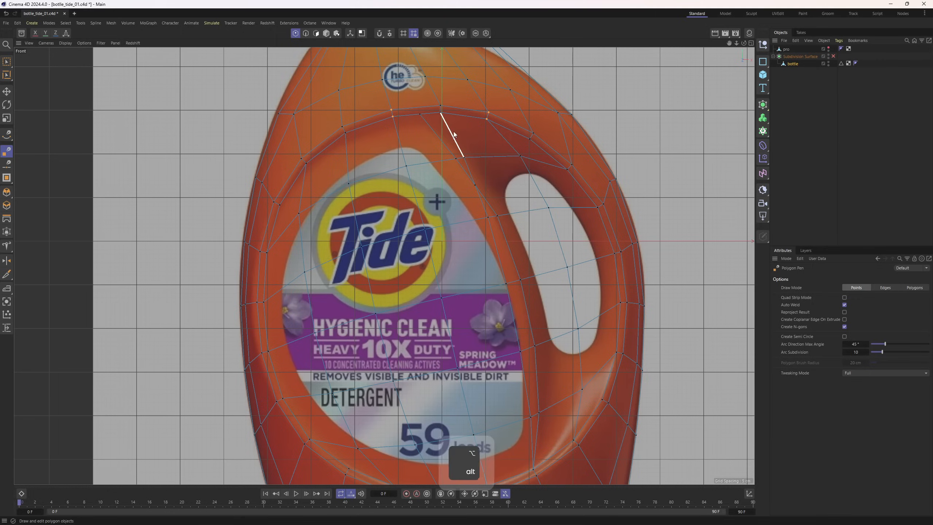
{"action": "middle_click_drag", "start_coordinate": [512, 361], "coordinate": [465, 313], "text": "alt"}
Step: Weld the points of the old slanted path onto the new edge line in the Perspective view with Polygon Pen
{"action": "middle_click", "coordinate": [496, 314]}
{"action": "middle_click", "coordinate": [309, 223]}
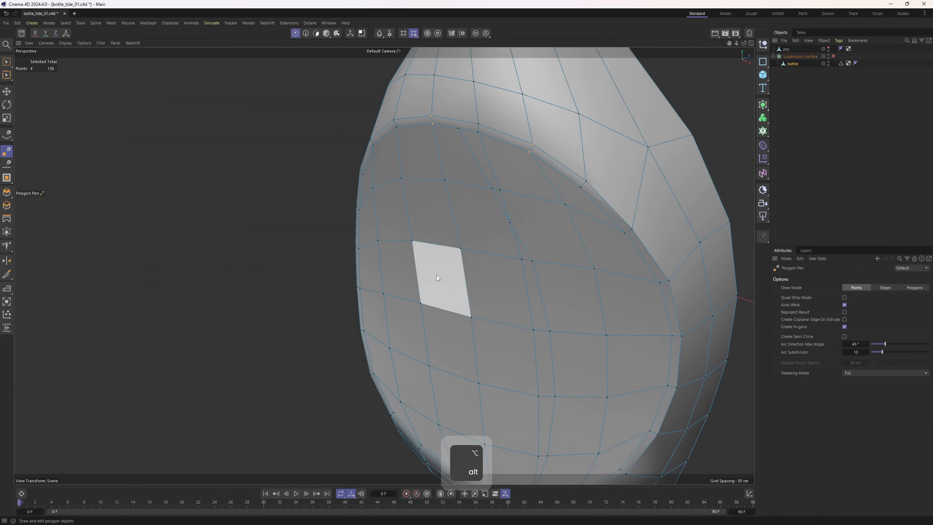
{"action": "scroll", "coordinate": [534, 346], "scroll_direction": "down", "scroll_amount": 2}
{"action": "left_click_drag", "start_coordinate": [534, 345], "coordinate": [419, 354], "text": "alt"}
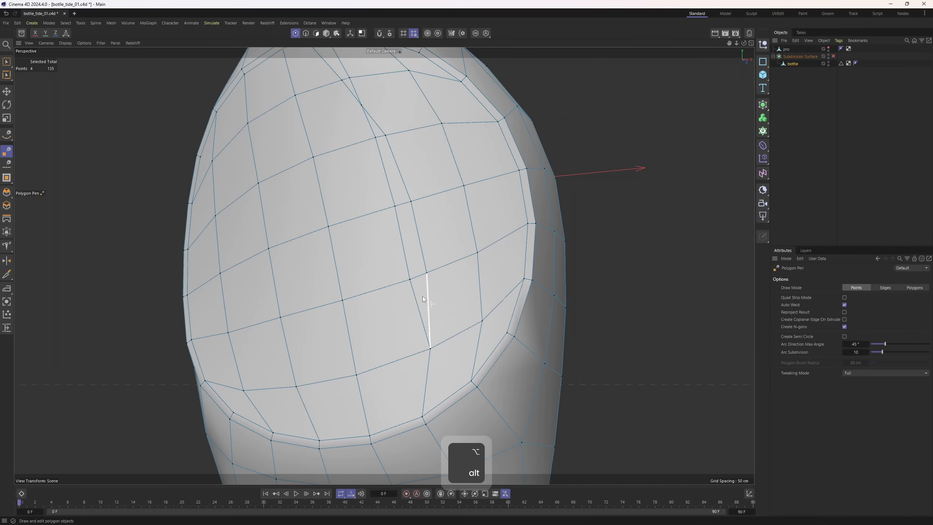
{"action": "left_click_drag", "start_coordinate": [410, 280], "coordinate": [425, 273]}
{"action": "left_click_drag", "start_coordinate": [394, 206], "coordinate": [437, 219]}
{"action": "double_click", "coordinate": [438, 221]}
{"action": "key", "text": "e"}
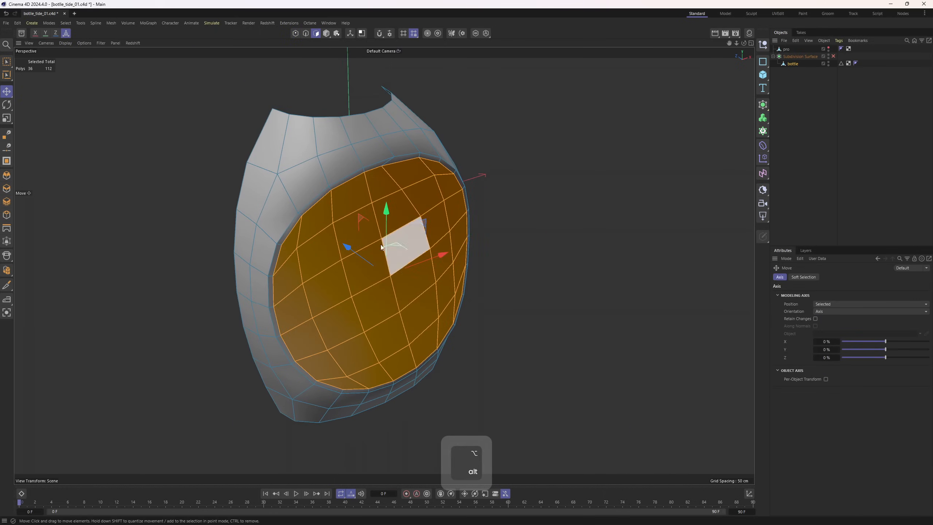
Step: Grow the label-opening polygon selection by one ring and split it into a separate object
{"action": "middle_click", "coordinate": [290, 221]}
{"action": "middle_click", "coordinate": [236, 156]}
{"action": "left_click_drag", "start_coordinate": [236, 156], "coordinate": [440, 199], "text": "alt"}
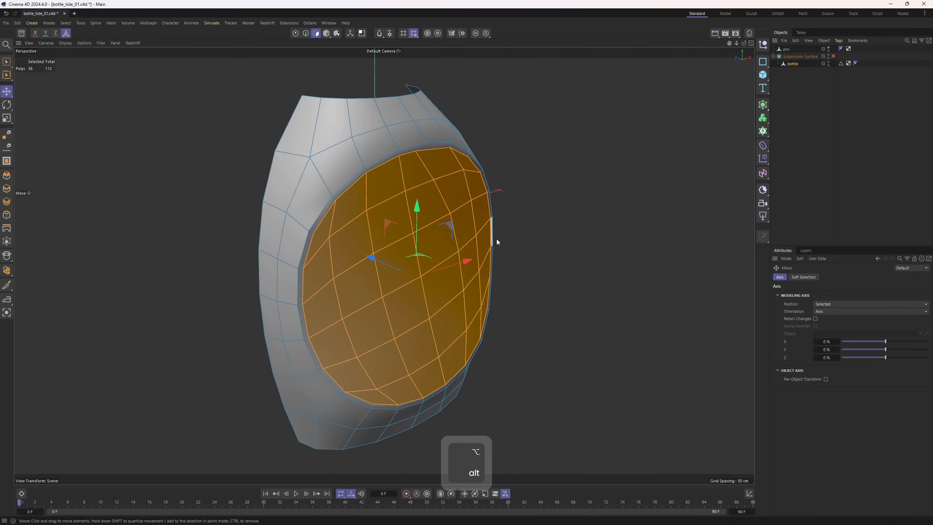
{"action": "key", "text": "u"}
{"action": "key", "text": "y"}
{"action": "mouse_move", "coordinate": [502, 254]}
{"action": "left_mouse_down", "text": "alt"}
{"action": "mouse_move", "coordinate": [480, 257]}
{"action": "mouse_move", "coordinate": [497, 238]}
{"action": "left_mouse_up", "text": "alt"}
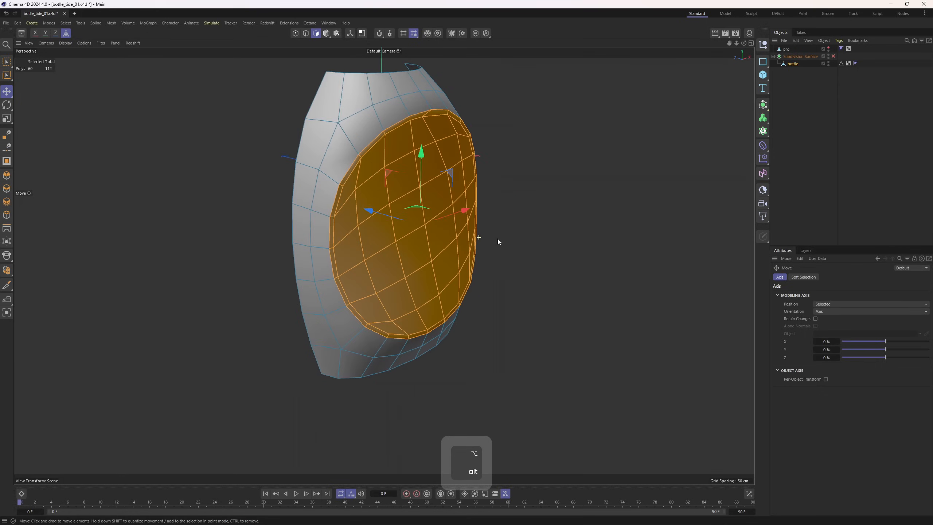
{"action": "key", "text": "u"}
{"action": "key", "text": "p"}
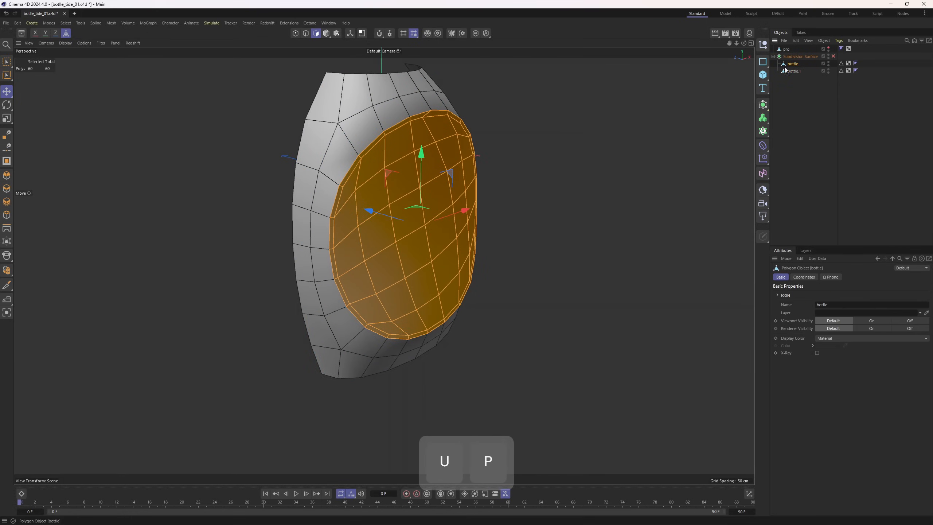
Step: Delete the selected label polygons from the original bottle and select the split label object in Model mode
{"action": "key", "text": "Delete"}
{"action": "left_click", "coordinate": [796, 77]}
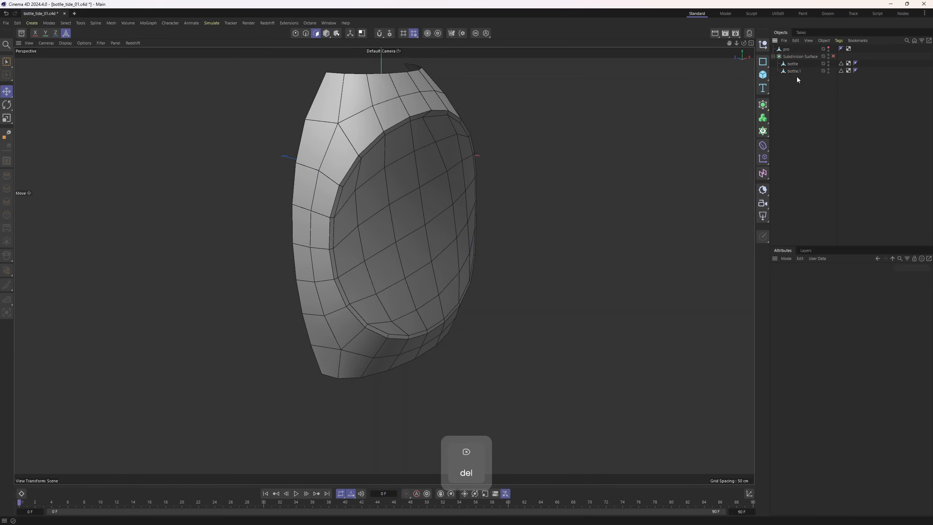
{"action": "left_click", "coordinate": [795, 72]}
{"action": "key", "text": "4"}
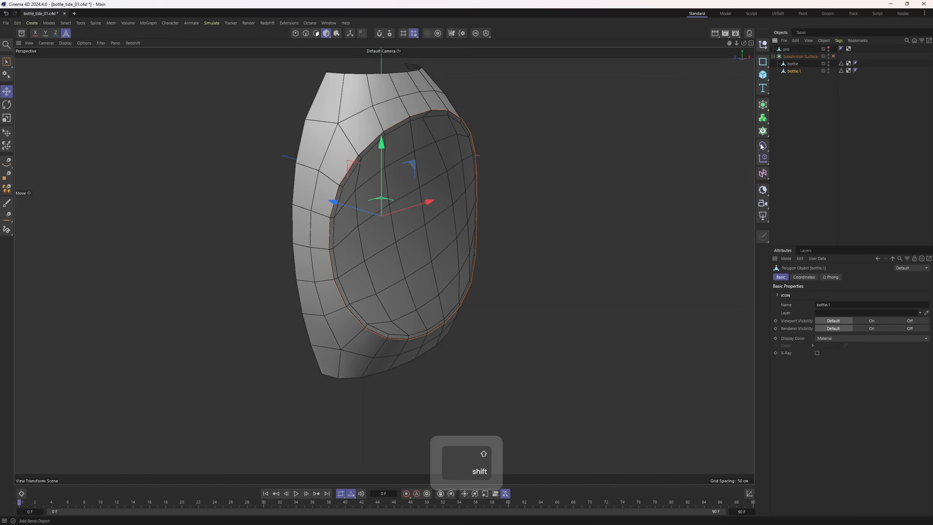
Step: Add a Shrink Wrap deformer as a child of the bottle.1 object
{"action": "left_click", "coordinate": [763, 173]}
{"action": "left_click", "coordinate": [859, 263], "text": "shift"}
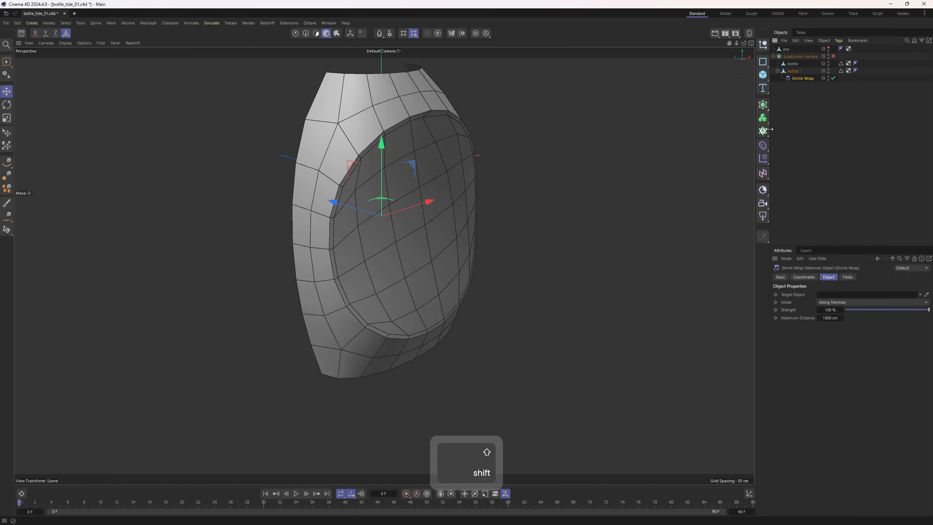
{"action": "left_click", "coordinate": [763, 146]}
{"action": "left_click", "coordinate": [795, 288], "text": "shift"}
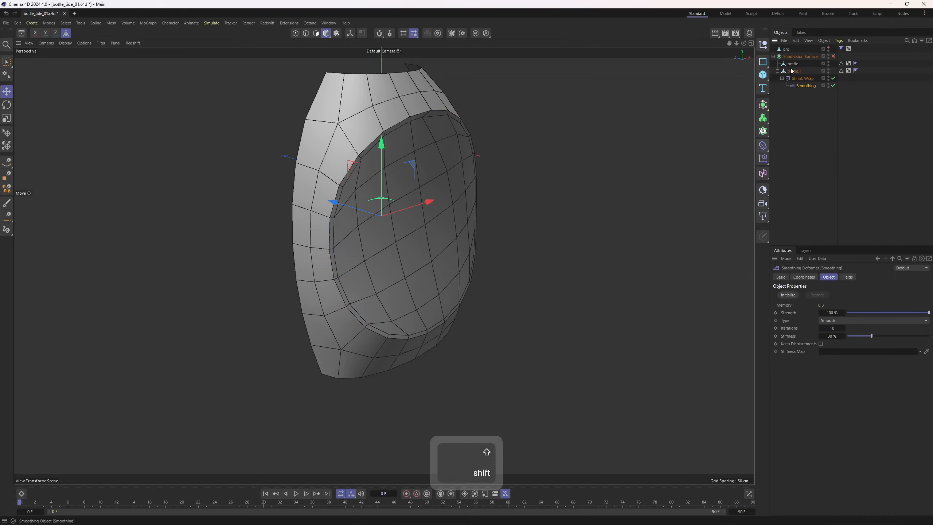
{"action": "key", "text": "ctrl+z"}
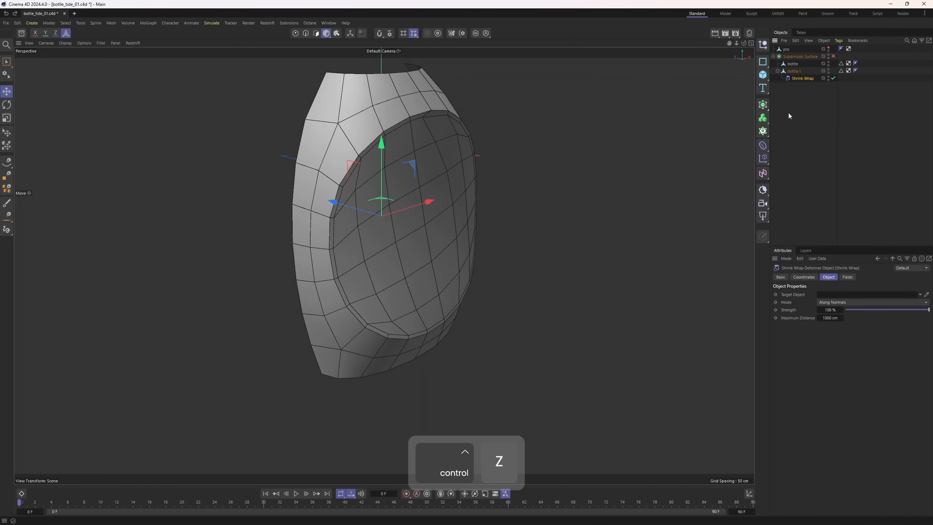
Step: Add a Smoothing deformer under bottle.1 alongside the Shrink Wrap, and assign the Shrink Wrap's target object
{"action": "left_click", "coordinate": [762, 145]}
{"action": "left_click", "coordinate": [802, 292]}
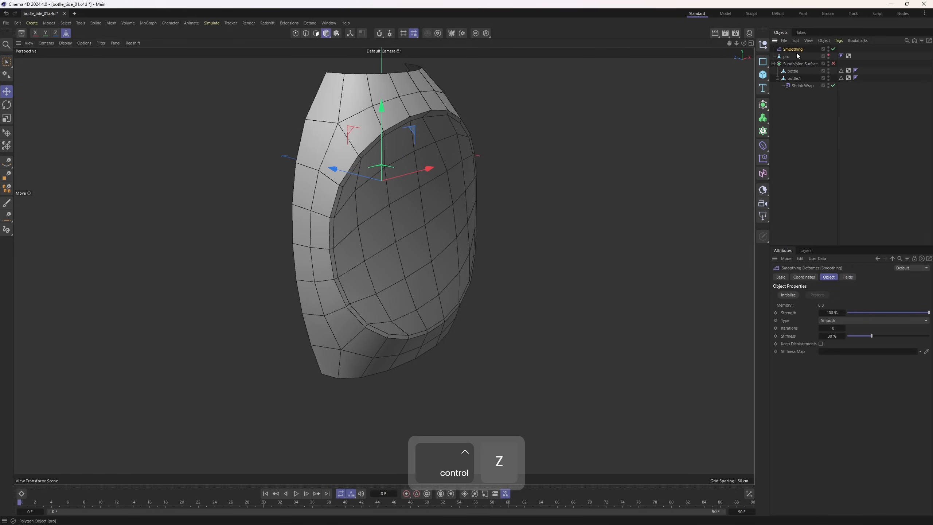
{"action": "left_click_drag", "start_coordinate": [801, 81], "coordinate": [833, 293]}
Step: Bake bottle.1 and its deformers into one mesh with Connect Objects + Delete
{"action": "left_click_drag", "start_coordinate": [433, 220], "coordinate": [488, 239], "text": "alt"}
{"action": "right_click", "coordinate": [794, 71]}
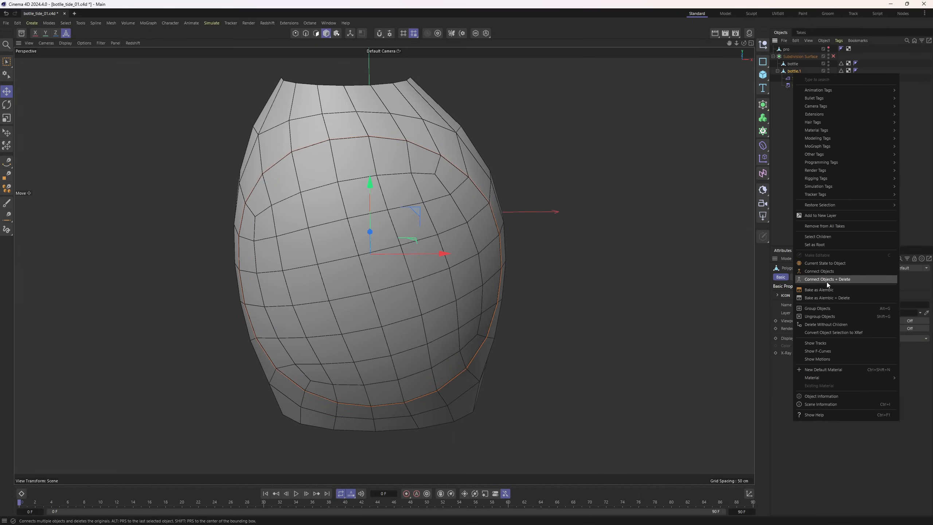
{"action": "left_click", "coordinate": [826, 281]}
Step: In the front view, slide bottle.1's points near the label's handle-side edge outward to follow the border between label and handle
{"action": "key", "text": "1"}
{"action": "middle_click", "coordinate": [459, 324]}
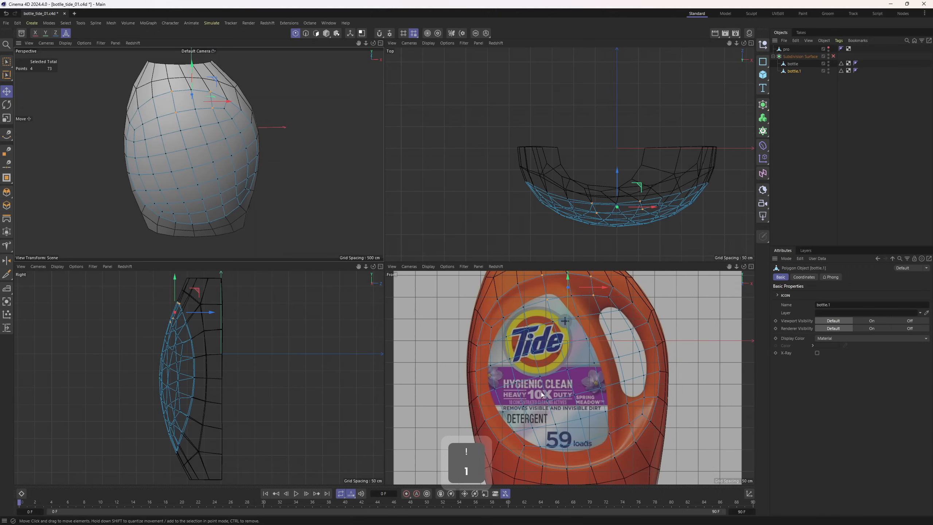
{"action": "middle_click", "coordinate": [528, 309]}
{"action": "middle_click_drag", "start_coordinate": [537, 309], "coordinate": [561, 338], "text": "alt"}
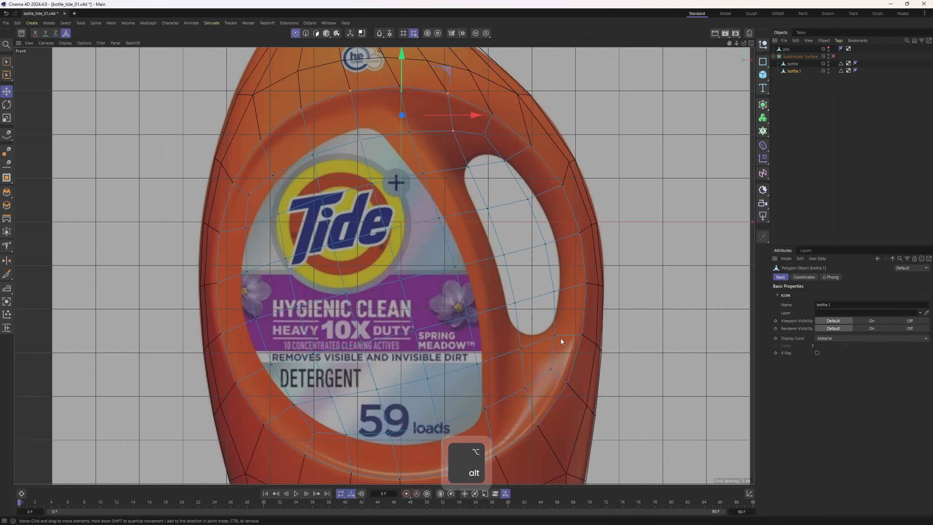
{"action": "left_click_drag", "start_coordinate": [461, 332], "coordinate": [485, 323]}
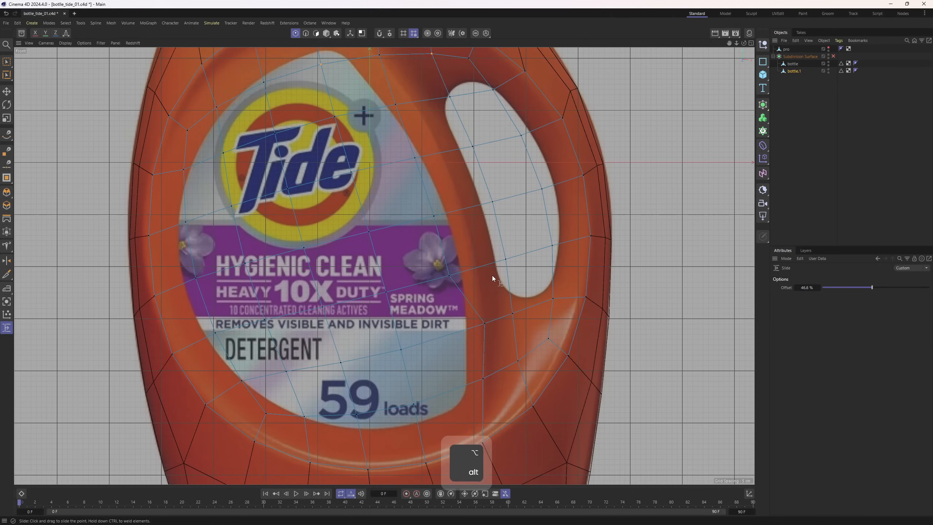
{"action": "middle_click_drag", "start_coordinate": [492, 275], "coordinate": [496, 309], "text": "alt"}
{"action": "left_click_drag", "start_coordinate": [454, 309], "coordinate": [480, 304]}
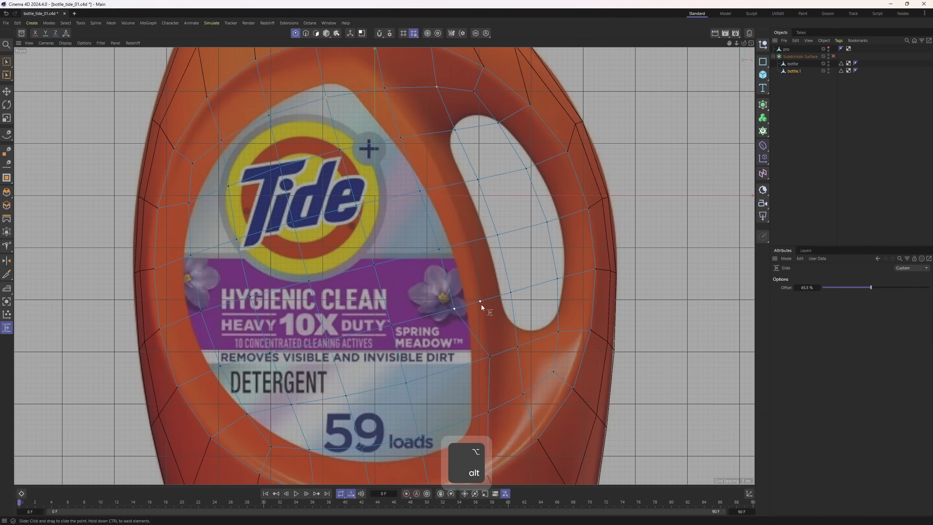
{"action": "middle_click_drag", "start_coordinate": [444, 251], "coordinate": [445, 301], "text": "alt"}
{"action": "left_click_drag", "start_coordinate": [440, 297], "coordinate": [468, 292]}
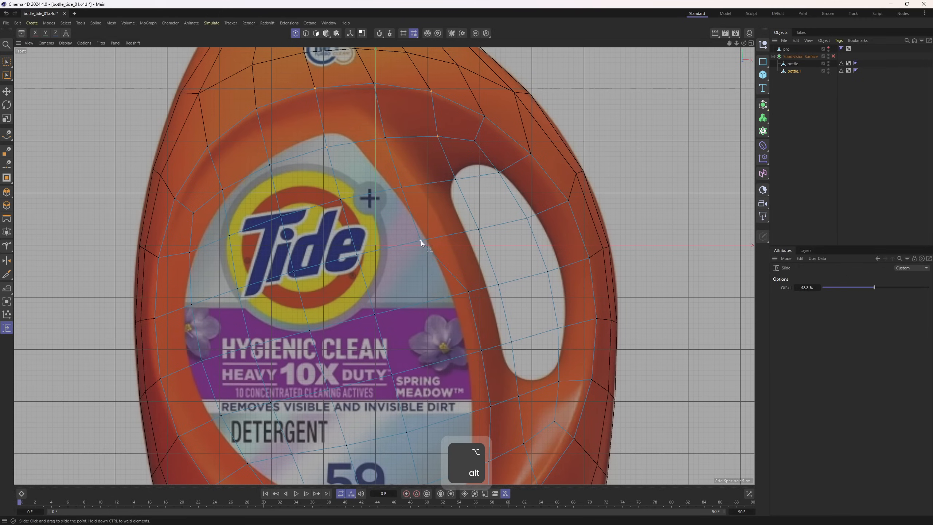
{"action": "left_click_drag", "start_coordinate": [399, 185], "coordinate": [419, 183]}
{"action": "left_click", "coordinate": [384, 138]}
{"action": "scroll", "coordinate": [387, 142], "scroll_direction": "down", "scroll_amount": 2}
{"action": "middle_click_drag", "start_coordinate": [393, 147], "coordinate": [411, 128], "text": "alt"}
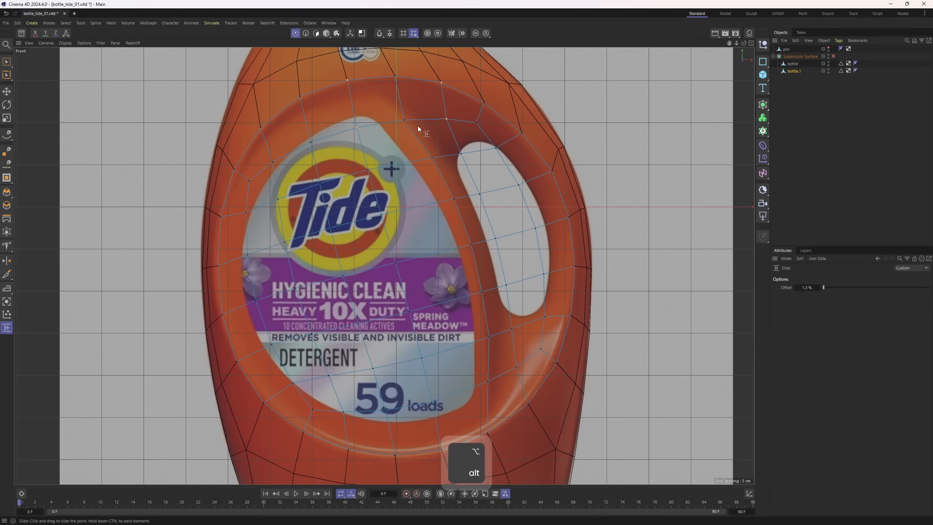
Step: Select the outer border edge loop of the bottle.1 panel and clone it slightly inward with Edge Slide
{"action": "key", "text": "2"}
{"action": "key", "text": "e"}
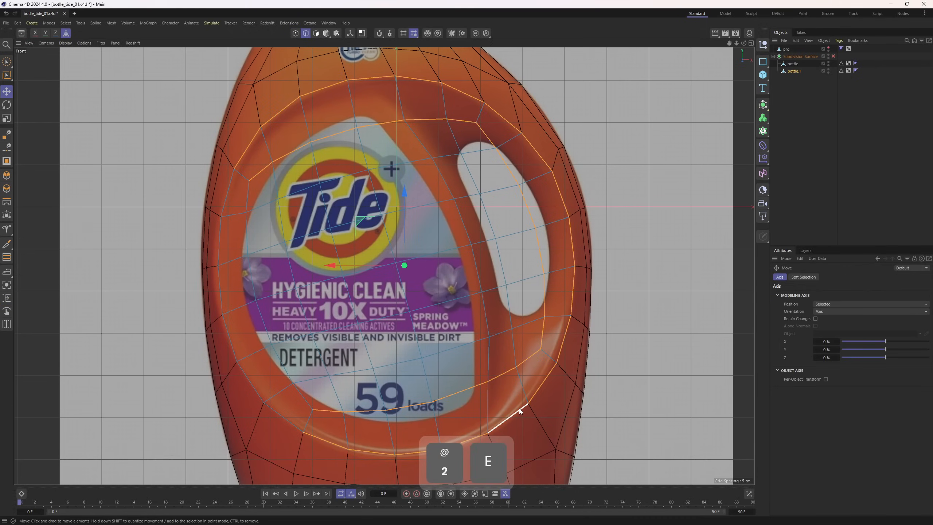
{"action": "middle_click", "coordinate": [404, 294]}
{"action": "middle_click", "coordinate": [314, 207]}
{"action": "left_click_drag", "start_coordinate": [386, 179], "coordinate": [369, 158], "text": "alt"}
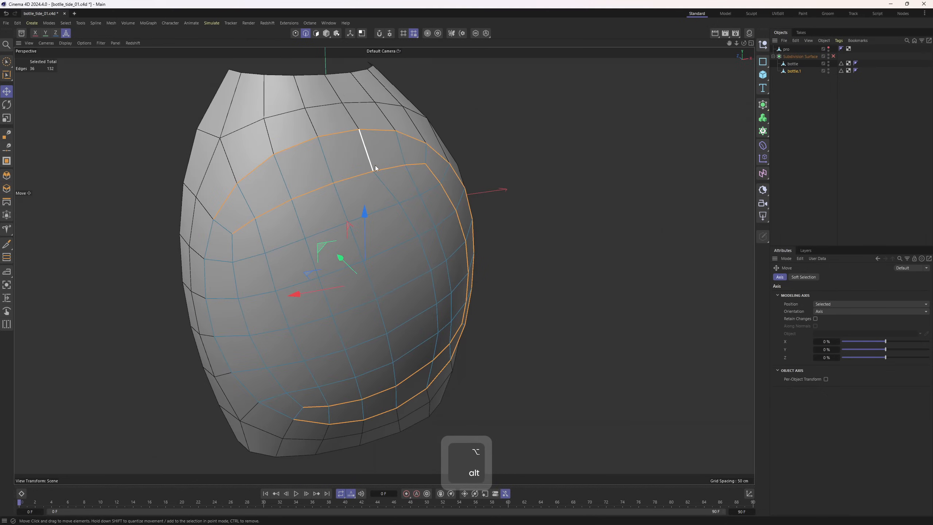
{"action": "key", "text": "u"}
{"action": "key", "text": "l"}
{"action": "left_click", "coordinate": [341, 135]}
{"action": "key", "text": "m"}
{"action": "key", "text": "o"}
{"action": "scroll", "coordinate": [337, 133], "scroll_direction": "up", "scroll_amount": 3}
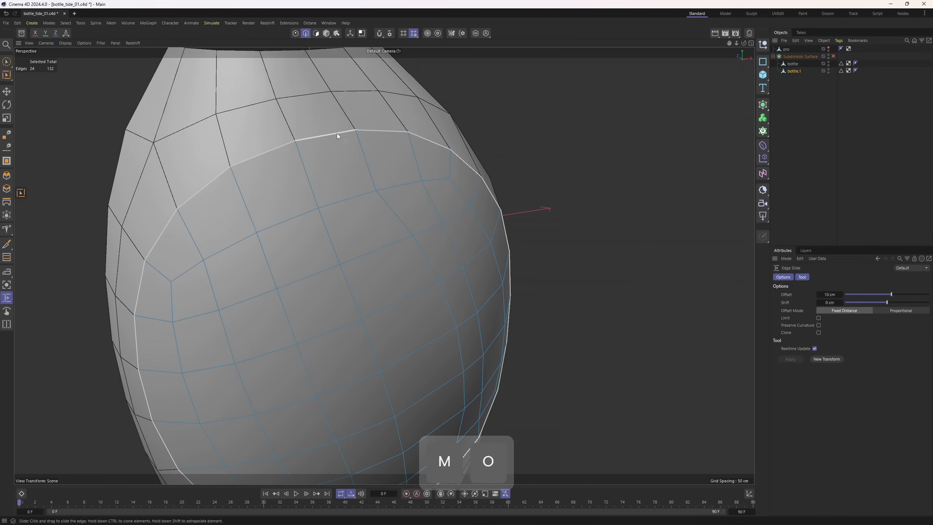
{"action": "left_click_drag", "start_coordinate": [334, 134], "coordinate": [337, 137], "text": "ctrl"}
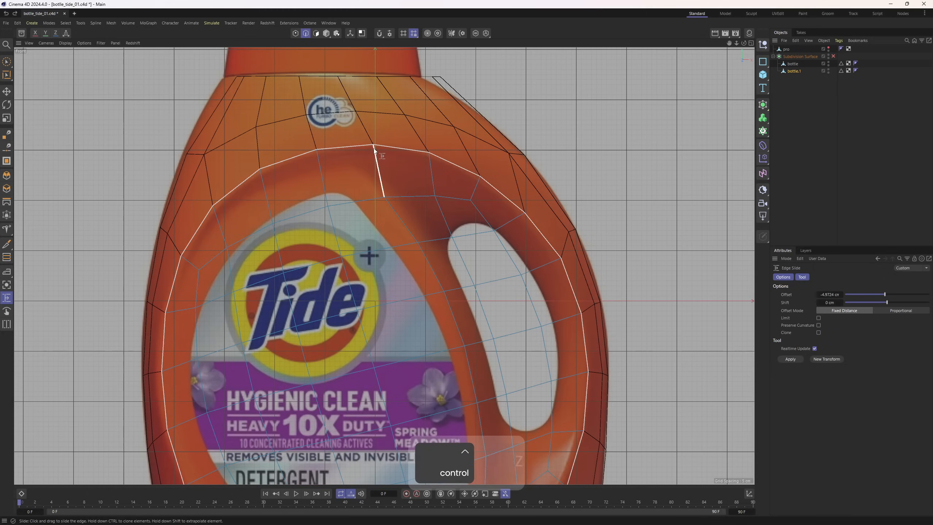
{"action": "left_click_drag", "start_coordinate": [373, 148], "coordinate": [348, 158], "text": "ctrl"}
Step: Examine the panel's new inner border loop against the reference image in the front view and then in perspective
{"action": "key", "text": "1"}
{"action": "scroll", "coordinate": [382, 164], "scroll_direction": "down", "scroll_amount": 6}
{"action": "scroll", "coordinate": [419, 261], "scroll_direction": "up", "scroll_amount": 3}
{"action": "mouse_move", "coordinate": [434, 311]}
{"action": "middle_mouse_down", "text": "alt"}
{"action": "mouse_move", "coordinate": [419, 260]}
{"action": "mouse_move", "coordinate": [431, 312]}
{"action": "middle_mouse_up", "text": "alt"}
{"action": "scroll", "coordinate": [422, 265], "scroll_direction": "up", "scroll_amount": 1}
{"action": "scroll", "coordinate": [431, 311], "scroll_direction": "up", "scroll_amount": 3}
{"action": "right_click_drag", "start_coordinate": [427, 290], "coordinate": [403, 279], "text": "alt"}
{"action": "middle_click_drag", "start_coordinate": [402, 280], "coordinate": [429, 347], "text": "alt"}
{"action": "middle_click", "coordinate": [425, 342]}
{"action": "middle_click", "coordinate": [312, 226]}
{"action": "left_click_drag", "start_coordinate": [313, 226], "coordinate": [534, 206], "text": "alt"}
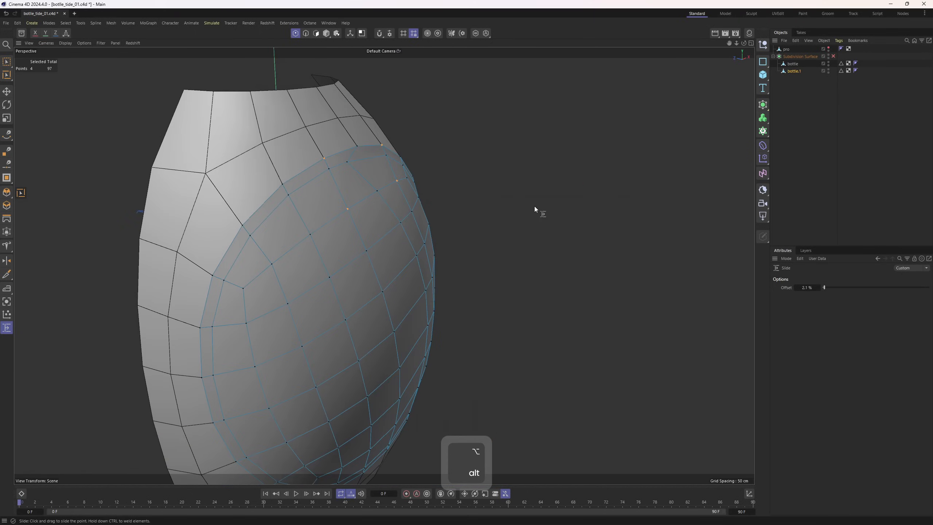
Step: Merge bottle and bottle.1 into a single object with Connect Objects + Delete
{"action": "key", "text": "3"}
{"action": "left_click", "coordinate": [793, 71]}
{"action": "right_click", "coordinate": [793, 71]}
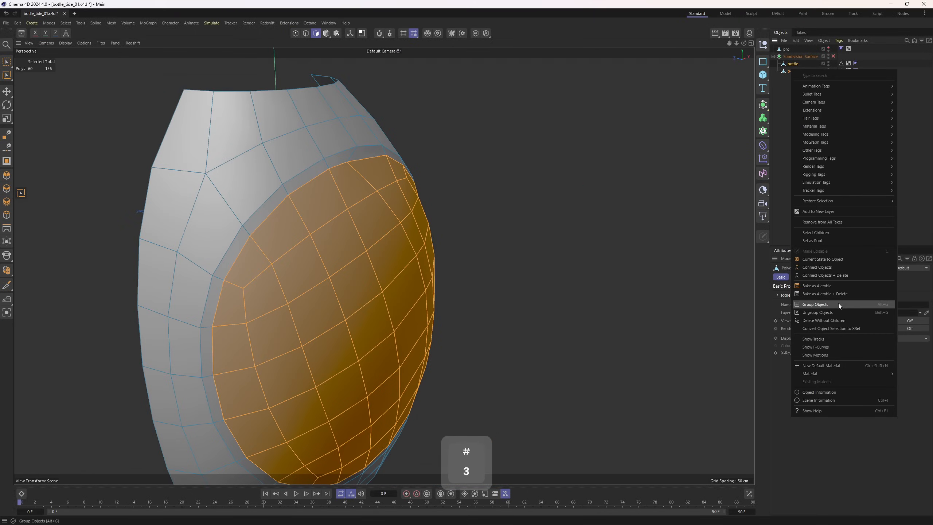
{"action": "left_click", "coordinate": [831, 275]}
Step: Select all points of the merged bottle mesh and run Optimize to weld the duplicate seam points
{"action": "key", "text": "1"}
{"action": "scroll", "coordinate": [385, 183], "scroll_direction": "up", "scroll_amount": 5}
{"action": "scroll", "coordinate": [314, 210], "scroll_direction": "up", "scroll_amount": 5}
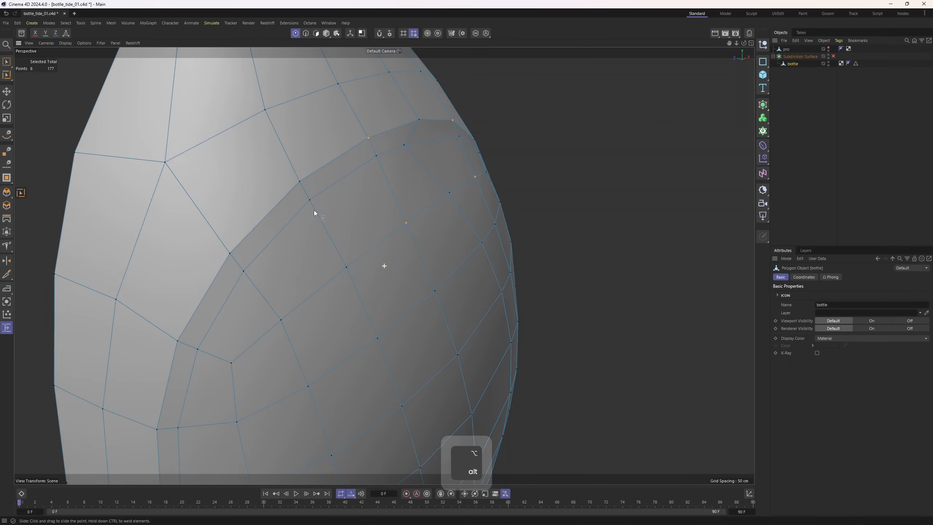
{"action": "key", "text": "ctrl+a"}
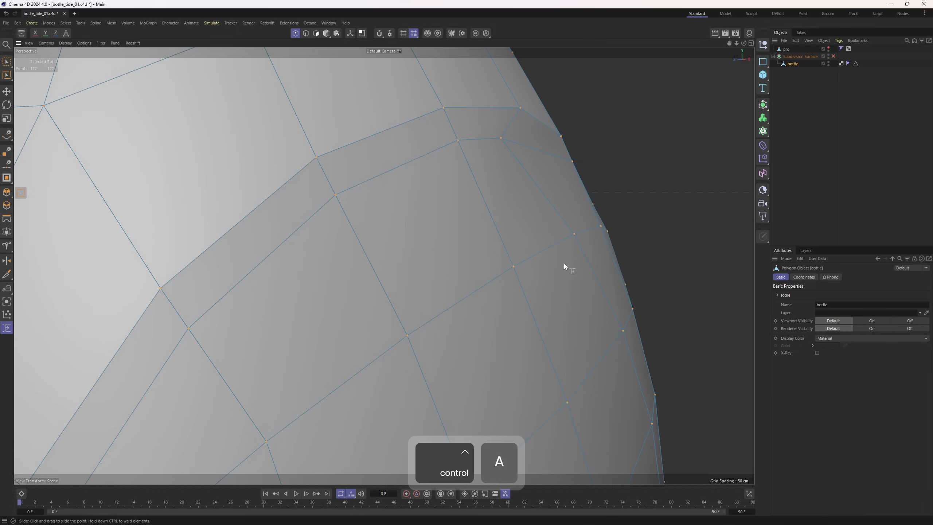
{"action": "right_click", "coordinate": [564, 263]}
{"action": "right_click_drag", "start_coordinate": [508, 237], "coordinate": [449, 246], "text": "alt"}
{"action": "middle_click_drag", "start_coordinate": [449, 246], "coordinate": [381, 162], "text": "alt"}
{"action": "right_click", "coordinate": [540, 235]}
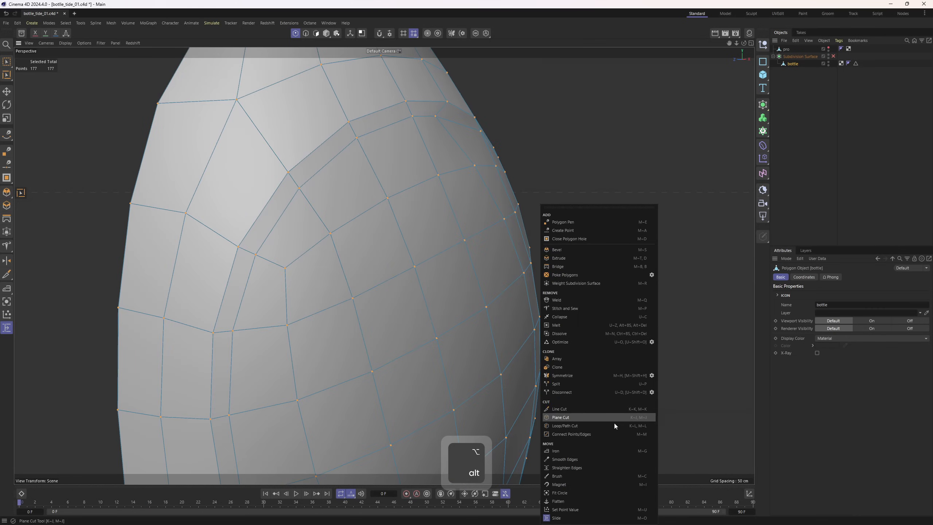
{"action": "left_click", "coordinate": [584, 342]}
Step: Move the selected front panel polygons inward to recess the panel into the bottle body
{"action": "left_click_drag", "start_coordinate": [583, 342], "coordinate": [408, 231], "text": "alt"}
{"action": "key", "text": "3"}
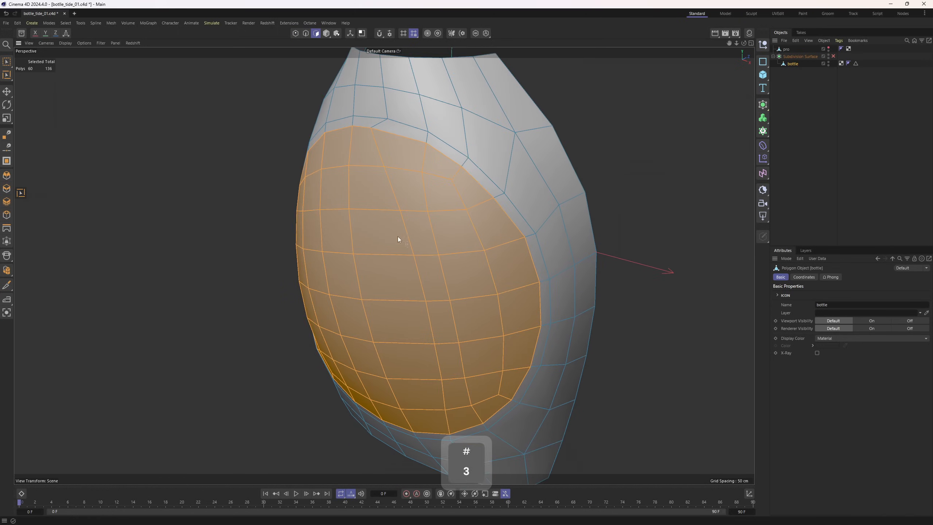
{"action": "key", "text": "e"}
{"action": "middle_click", "coordinate": [424, 294]}
{"action": "middle_click", "coordinate": [331, 223]}
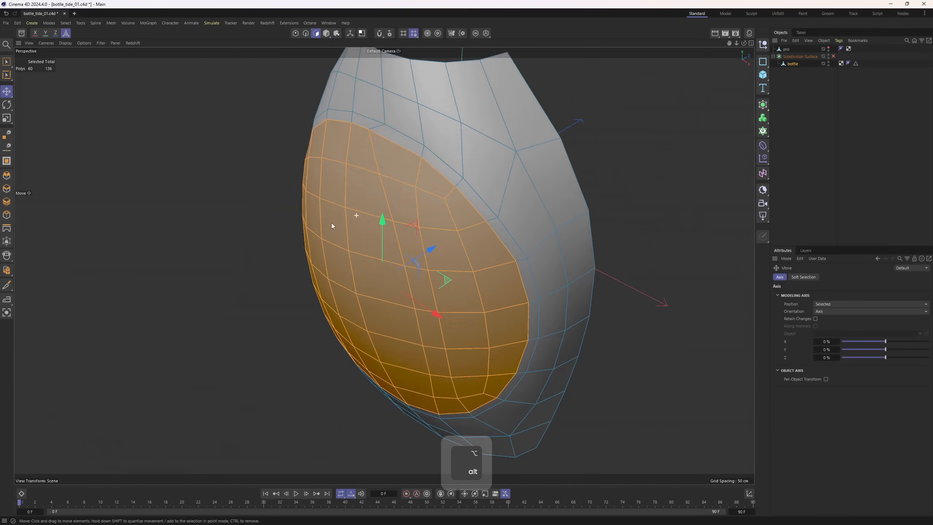
{"action": "left_click_drag", "start_coordinate": [331, 223], "coordinate": [461, 250], "text": "alt"}
Step: Select the front panel polygons that cover the handle area, from the label's edge to the panel's outer border
{"action": "middle_click", "coordinate": [572, 316]}
{"action": "middle_click", "coordinate": [615, 376]}
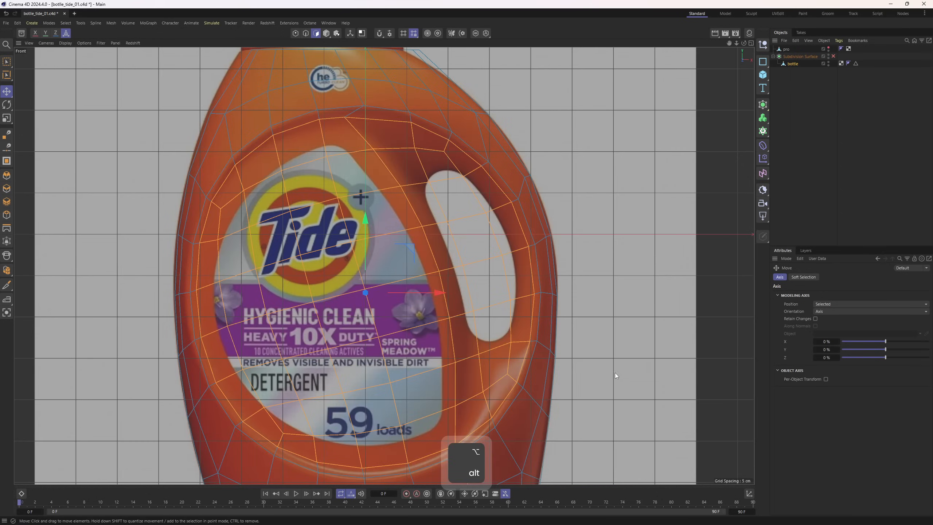
{"action": "middle_click_drag", "start_coordinate": [443, 225], "coordinate": [413, 247], "text": "alt"}
{"action": "right_click_drag", "start_coordinate": [414, 247], "coordinate": [433, 239], "text": "alt"}
{"action": "left_click", "coordinate": [362, 147]}
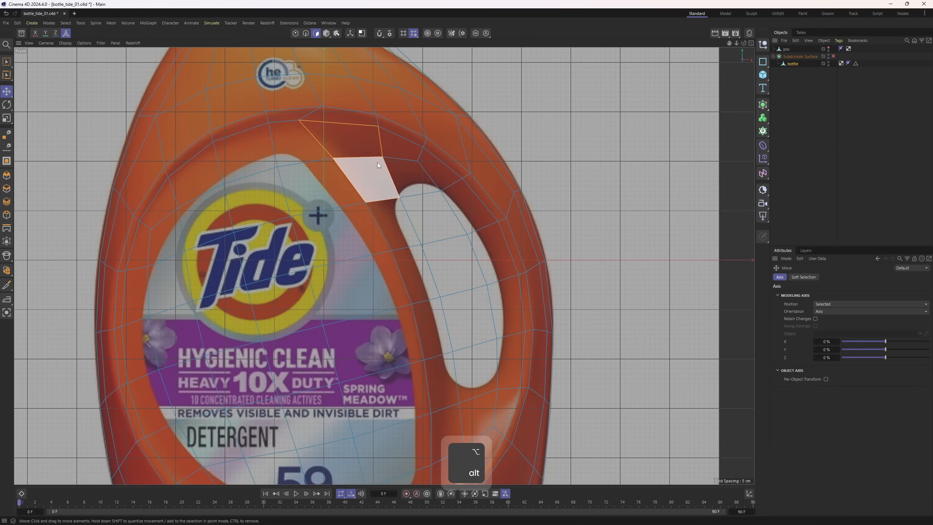
{"action": "mouse_move", "coordinate": [378, 165]}
{"action": "left_mouse_down"}
{"action": "mouse_move", "coordinate": [423, 185]}
{"action": "mouse_move", "coordinate": [440, 167]}
{"action": "mouse_move", "coordinate": [419, 221]}
{"action": "mouse_move", "coordinate": [464, 245]}
{"action": "left_mouse_up"}
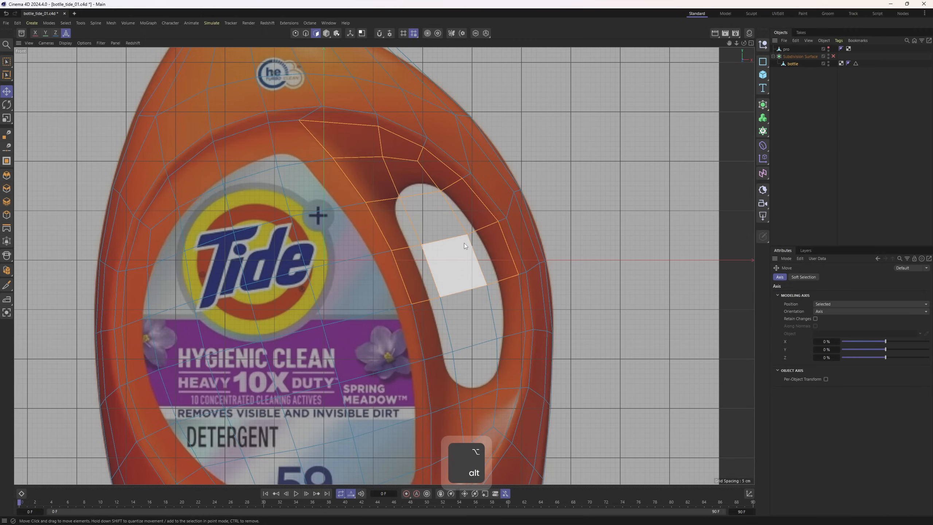
{"action": "middle_click_drag", "start_coordinate": [463, 343], "coordinate": [428, 281], "text": "alt"}
{"action": "left_click_drag", "start_coordinate": [428, 281], "coordinate": [446, 415], "text": "shift"}
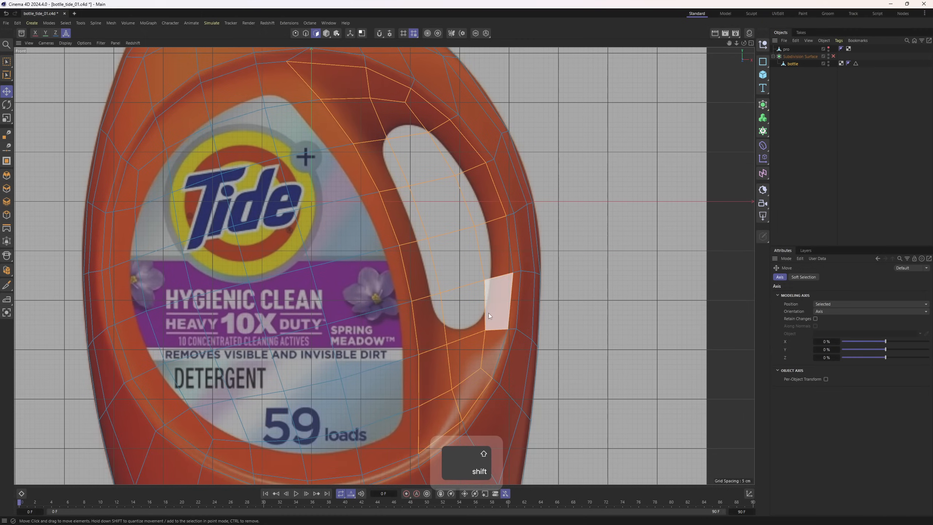
{"action": "middle_click", "coordinate": [379, 294]}
{"action": "middle_click", "coordinate": [332, 272]}
{"action": "left_click_drag", "start_coordinate": [332, 272], "coordinate": [273, 273], "text": "alt"}
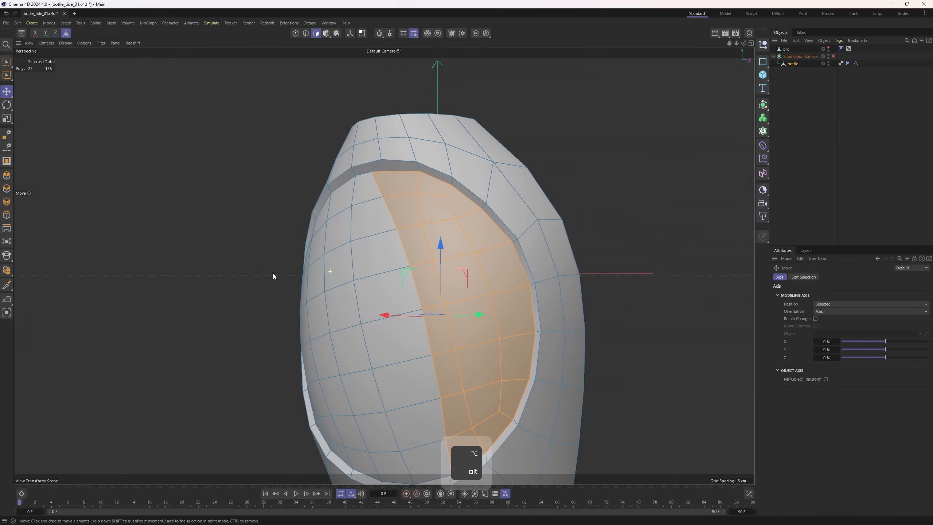
Step: Inset the handle-area polygons by 12 cm and delete the inner polygons to open the handle hole
{"action": "middle_click", "coordinate": [272, 273]}
{"action": "middle_click", "coordinate": [538, 277]}
{"action": "key", "text": "m"}
{"action": "key", "text": "w"}
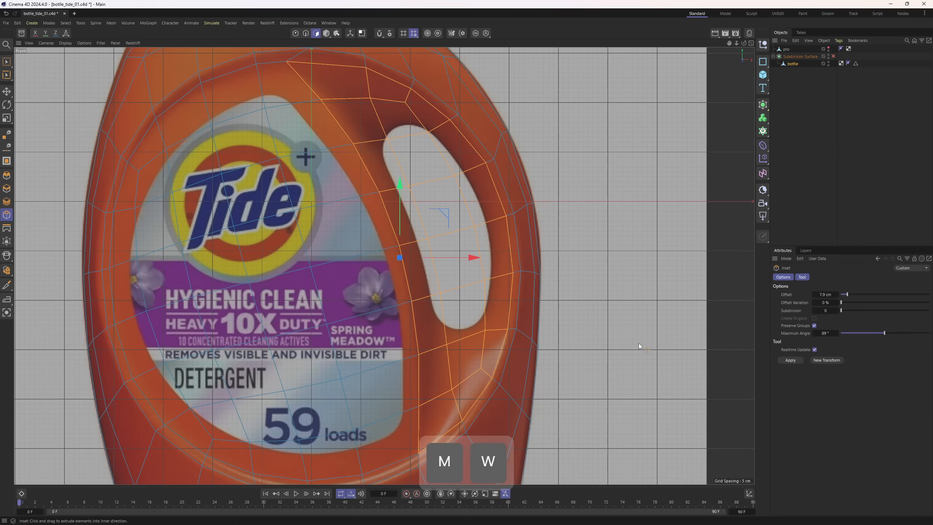
{"action": "left_click_drag", "start_coordinate": [638, 343], "coordinate": [638, 342]}
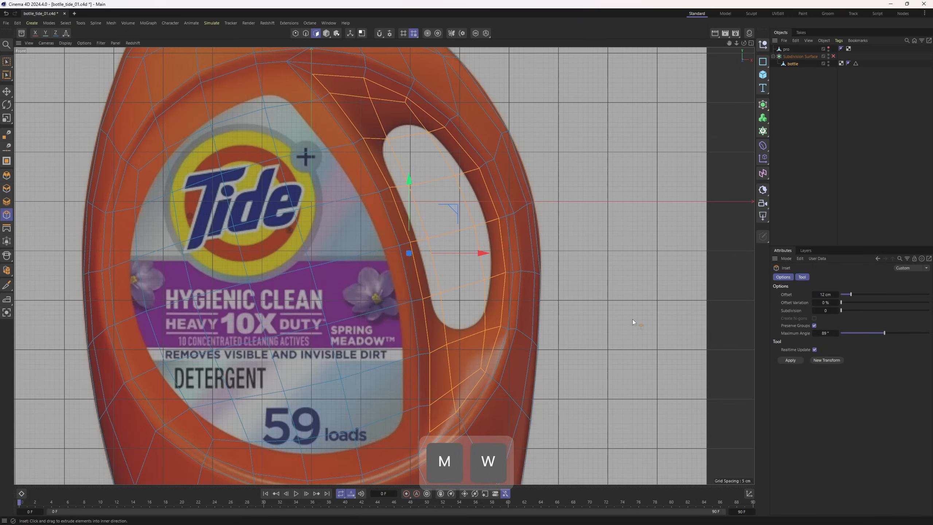
{"action": "key", "text": "Delete"}
Step: Move the boundary points at the upper end of the opening onto the handle hole's outline in the reference image
{"action": "key", "text": "1"}
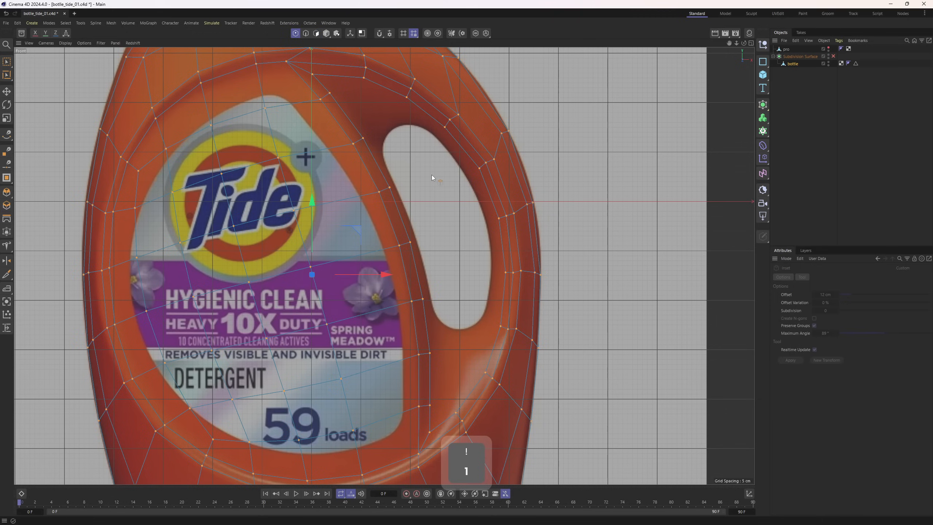
{"action": "left_click_drag", "start_coordinate": [7, 61], "coordinate": [45, 89]}
{"action": "scroll", "coordinate": [446, 169], "scroll_direction": "up", "scroll_amount": 5}
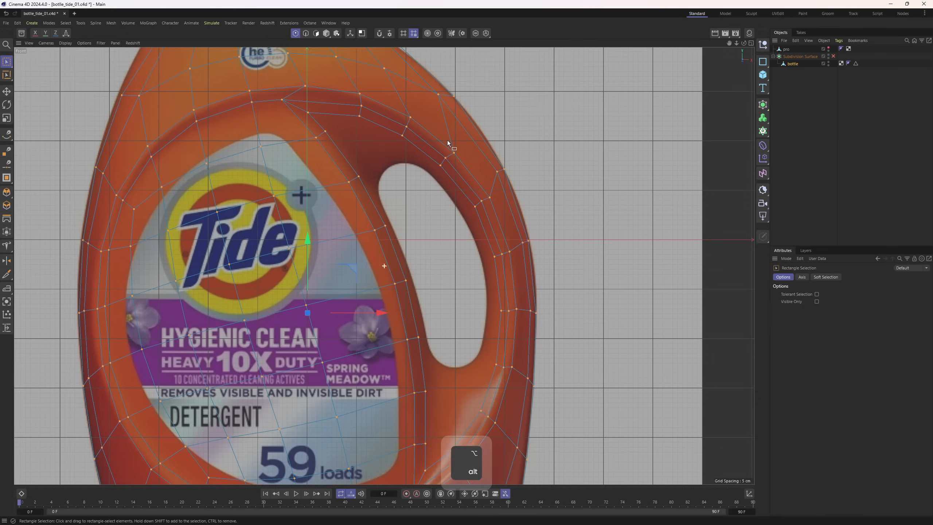
{"action": "left_click_drag", "start_coordinate": [506, 153], "coordinate": [432, 139], "text": "alt"}
{"action": "left_click_drag", "start_coordinate": [312, 121], "coordinate": [407, 186], "text": "alt"}
{"action": "key", "text": "ctrl+z"}
{"action": "key", "text": "ctrl+z"}
{"action": "key", "text": "ctrl+z"}
{"action": "key", "text": "ctrl+z"}
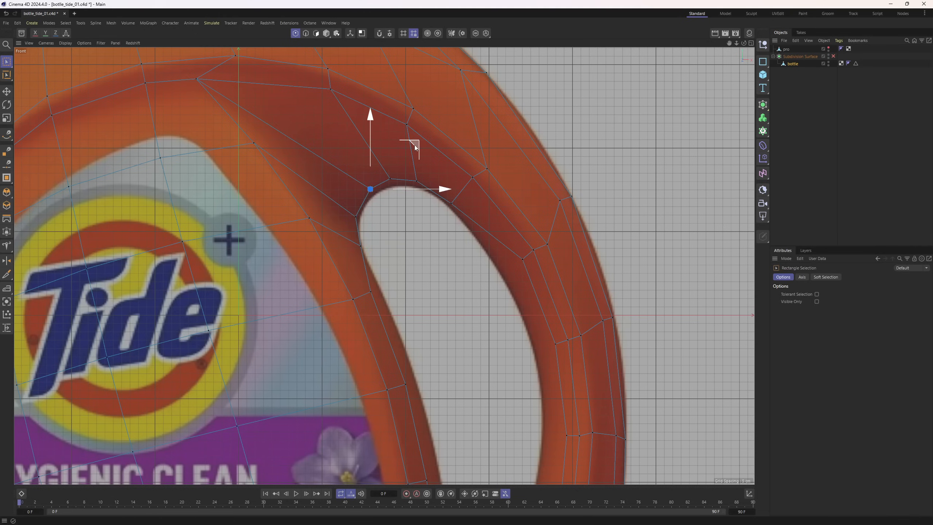
Step: Move the boundary points along the upper outer side of the opening onto the handle hole's outline
{"action": "left_click_drag", "start_coordinate": [465, 138], "coordinate": [471, 141]}
{"action": "middle_click_drag", "start_coordinate": [478, 161], "coordinate": [449, 111], "text": "alt"}
{"action": "left_click_drag", "start_coordinate": [485, 194], "coordinate": [498, 211]}
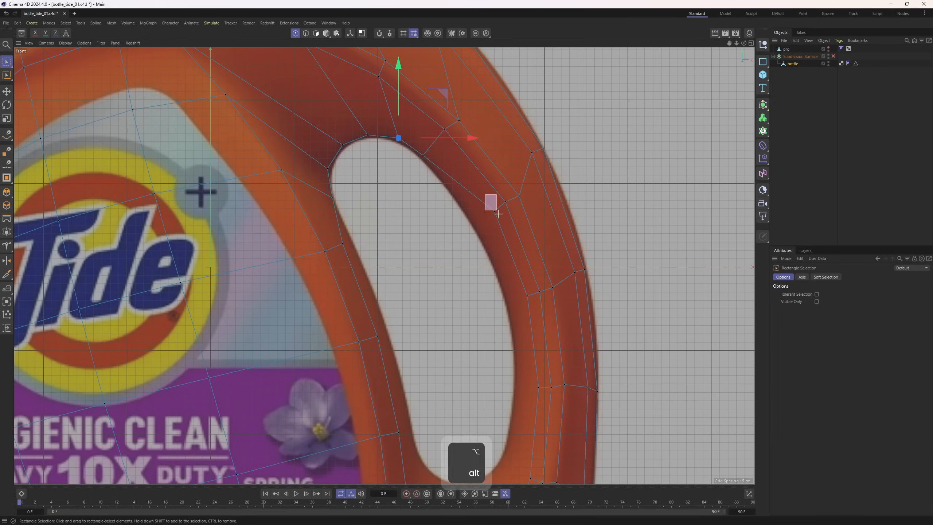
{"action": "left_click_drag", "start_coordinate": [538, 163], "coordinate": [504, 155]}
{"action": "middle_click_drag", "start_coordinate": [509, 191], "coordinate": [503, 145], "text": "alt"}
{"action": "left_click_drag", "start_coordinate": [515, 239], "coordinate": [527, 254]}
{"action": "left_click", "coordinate": [560, 210]}
{"action": "key", "text": "ctrl+z"}
{"action": "left_click_drag", "start_coordinate": [566, 205], "coordinate": [546, 207]}
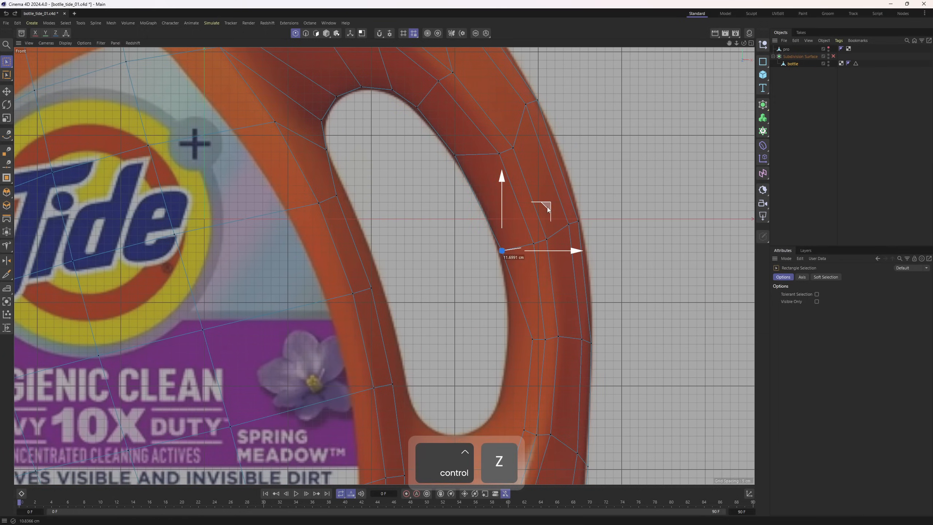
Step: Move the boundary points along the lower outer side of the opening onto the handle hole's outline in the reference image
{"action": "middle_click_drag", "start_coordinate": [536, 273], "coordinate": [534, 209], "text": "alt"}
{"action": "left_click_drag", "start_coordinate": [524, 267], "coordinate": [538, 284]}
{"action": "left_click_drag", "start_coordinate": [578, 237], "coordinate": [557, 236]}
{"action": "middle_click_drag", "start_coordinate": [560, 256], "coordinate": [570, 200], "text": "alt"}
{"action": "left_click_drag", "start_coordinate": [526, 301], "coordinate": [539, 318]}
{"action": "key", "text": "ctrl+z"}
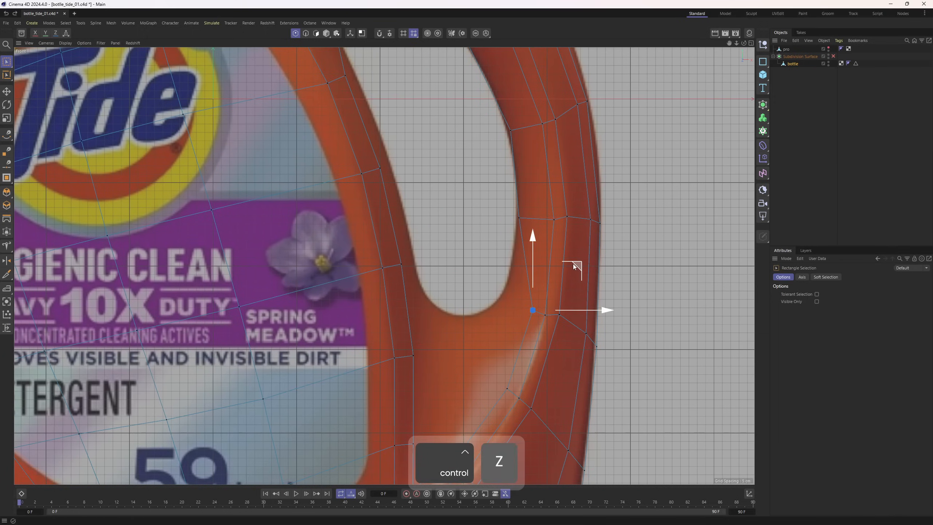
{"action": "left_click_drag", "start_coordinate": [576, 267], "coordinate": [555, 231]}
Step: Move the boundary points at the lower rounded end of the opening onto the handle hole's outline
{"action": "middle_click_drag", "start_coordinate": [549, 270], "coordinate": [561, 203], "text": "alt"}
{"action": "left_click_drag", "start_coordinate": [495, 294], "coordinate": [521, 328]}
{"action": "left_click_drag", "start_coordinate": [562, 276], "coordinate": [549, 196]}
{"action": "left_click_drag", "start_coordinate": [462, 380], "coordinate": [477, 396]}
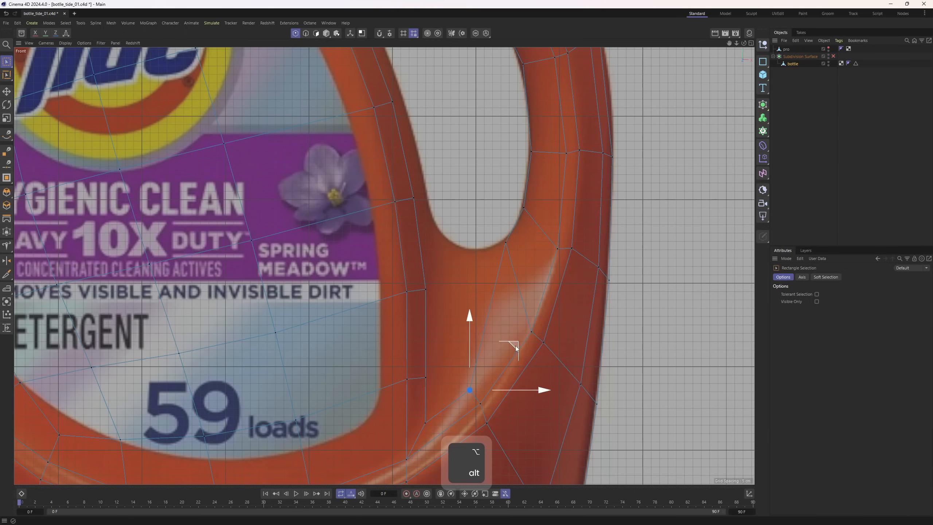
{"action": "left_click_drag", "start_coordinate": [514, 344], "coordinate": [534, 203]}
{"action": "left_click_drag", "start_coordinate": [424, 406], "coordinate": [435, 430]}
{"action": "left_click_drag", "start_coordinate": [469, 381], "coordinate": [513, 208]}
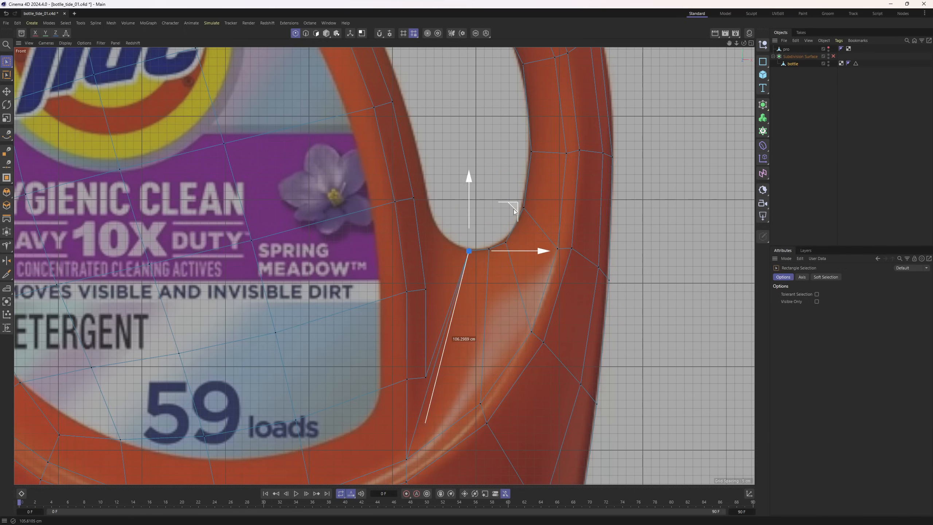
{"action": "left_click_drag", "start_coordinate": [416, 367], "coordinate": [435, 388]}
{"action": "left_click_drag", "start_coordinate": [465, 333], "coordinate": [493, 196]}
Step: Move the boundary points along the opening's inner side, facing the label, onto the handle hole's outline
{"action": "left_click_drag", "start_coordinate": [417, 279], "coordinate": [434, 299]}
{"action": "left_click_drag", "start_coordinate": [470, 246], "coordinate": [474, 168]}
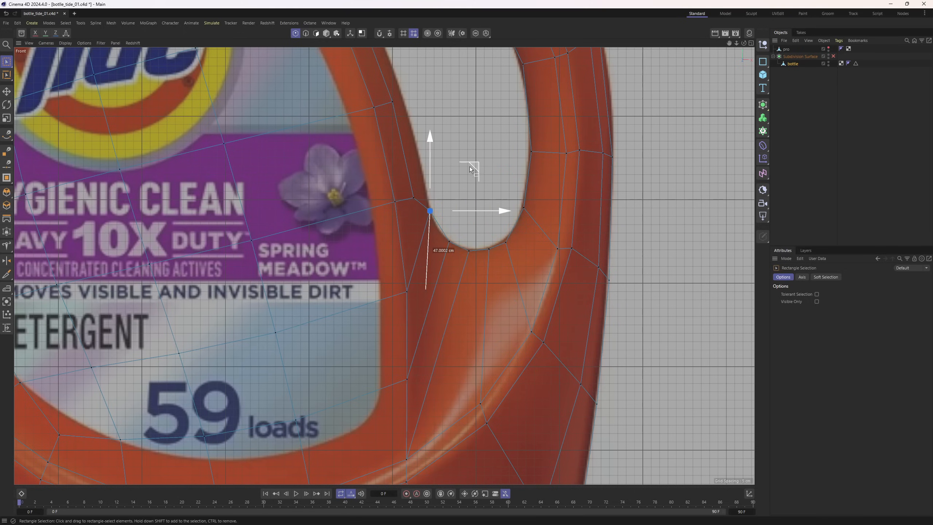
{"action": "left_click_drag", "start_coordinate": [405, 184], "coordinate": [424, 207]}
{"action": "middle_click_drag", "start_coordinate": [454, 156], "coordinate": [447, 199], "text": "alt"}
{"action": "left_click_drag", "start_coordinate": [447, 199], "coordinate": [455, 163]}
{"action": "middle_click_drag", "start_coordinate": [454, 162], "coordinate": [470, 248], "text": "alt"}
{"action": "left_click_drag", "start_coordinate": [392, 219], "coordinate": [412, 242]}
{"action": "left_click_drag", "start_coordinate": [443, 190], "coordinate": [454, 184]}
{"action": "middle_click_drag", "start_coordinate": [409, 166], "coordinate": [421, 216], "text": "alt"}
{"action": "left_click_drag", "start_coordinate": [370, 179], "coordinate": [389, 201]}
{"action": "left_click_drag", "start_coordinate": [421, 148], "coordinate": [429, 144]}
Step: Extrude the handle hole's boundary edge loop inward in the perspective view and enable the Subdivision Surface
{"action": "middle_click", "coordinate": [429, 144]}
{"action": "middle_click", "coordinate": [289, 181]}
{"action": "left_click_drag", "start_coordinate": [288, 181], "coordinate": [754, 100], "text": "alt"}
{"action": "key", "text": "2"}
{"action": "key", "text": "e"}
{"action": "double_click", "coordinate": [405, 256]}
{"action": "key", "text": "t"}
{"action": "key", "text": "e"}
{"action": "left_click", "coordinate": [832, 56]}
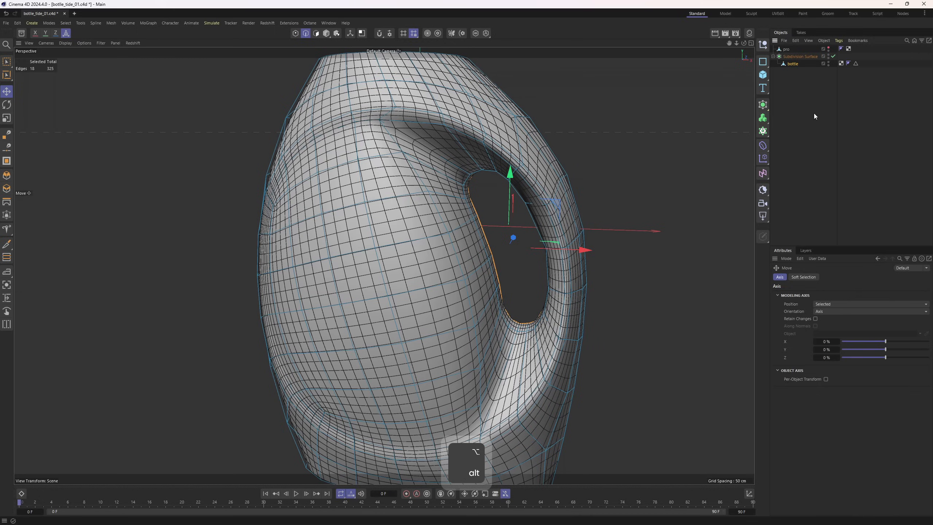
Step: Set the display to Gouraud shading without lines and disable the Subdivision Surface
{"action": "mouse_move", "coordinate": [477, 183]}
{"action": "left_mouse_down", "text": "alt"}
{"action": "mouse_move", "coordinate": [393, 184]}
{"action": "mouse_move", "coordinate": [502, 194]}
{"action": "mouse_move", "coordinate": [435, 186]}
{"action": "mouse_move", "coordinate": [506, 217]}
{"action": "mouse_move", "coordinate": [456, 206]}
{"action": "left_mouse_up", "text": "alt"}
{"action": "scroll", "coordinate": [501, 193], "scroll_direction": "down", "scroll_amount": 4}
{"action": "key", "text": "n"}
{"action": "key", "text": "a"}
{"action": "key", "text": "q"}
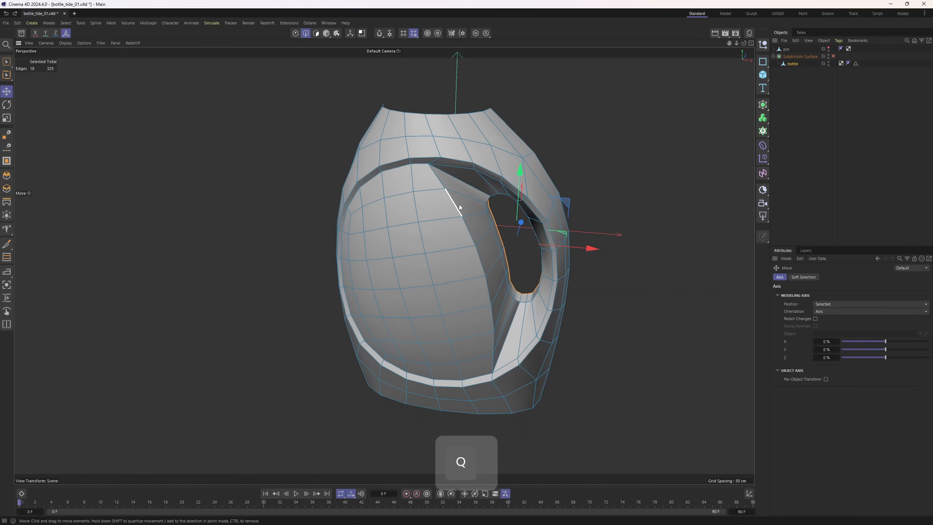
Step: Add a support loop around the recessed panel's outer rim by cloning its edge loop outward about 3.5 cm with Edge Slide
{"action": "double_click", "coordinate": [466, 178]}
{"action": "left_click_drag", "start_coordinate": [466, 178], "coordinate": [439, 202], "text": "alt"}
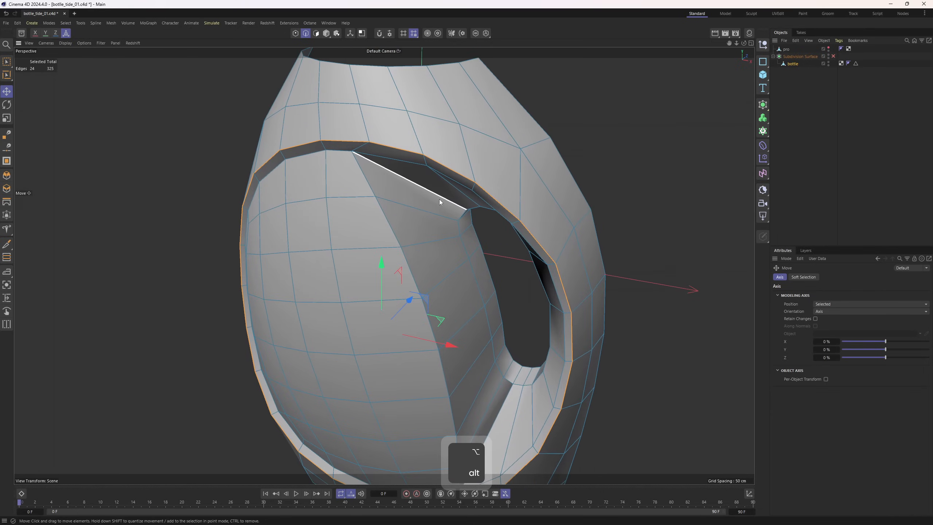
{"action": "key", "text": "m"}
{"action": "key", "text": "o"}
{"action": "scroll", "coordinate": [442, 176], "scroll_direction": "up", "scroll_amount": 4}
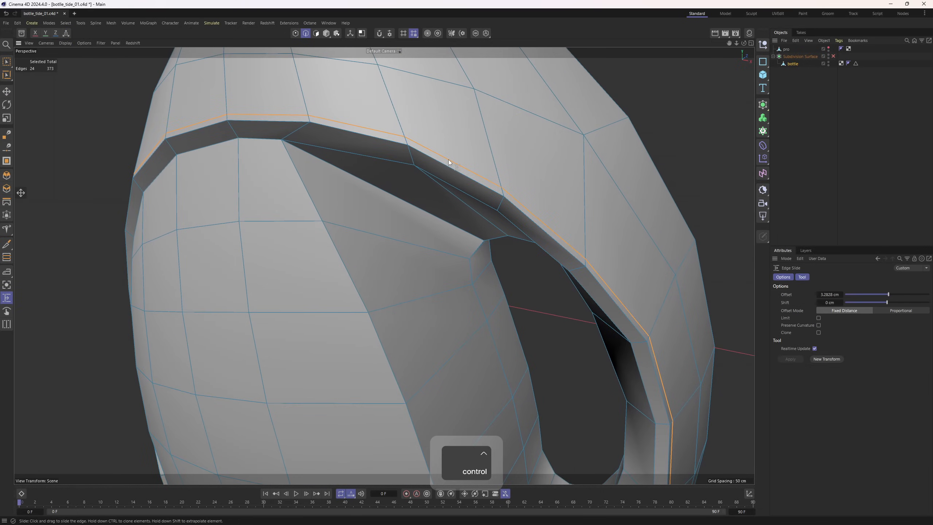
{"action": "mouse_move", "coordinate": [448, 159]}
{"action": "left_mouse_down", "text": "ctrl"}
{"action": "mouse_move", "coordinate": [437, 151]}
{"action": "mouse_move", "coordinate": [449, 111]}
{"action": "left_mouse_up", "text": "ctrl"}
{"action": "key", "text": "q"}
{"action": "left_click", "coordinate": [893, 159]}
{"action": "scroll", "coordinate": [468, 149], "scroll_direction": "down", "scroll_amount": 3}
{"action": "key", "text": "ctrl+z"}
{"action": "key", "text": "ctrl+z"}
Step: Add a support loop around the handle hole's front rim by cloning its edge loop about 5.1 cm with Edge Slide
{"action": "left_click_drag", "start_coordinate": [382, 265], "coordinate": [449, 226], "text": "alt"}
{"action": "double_click", "coordinate": [533, 248]}
{"action": "middle_click_drag", "start_coordinate": [539, 254], "coordinate": [467, 210], "text": "alt"}
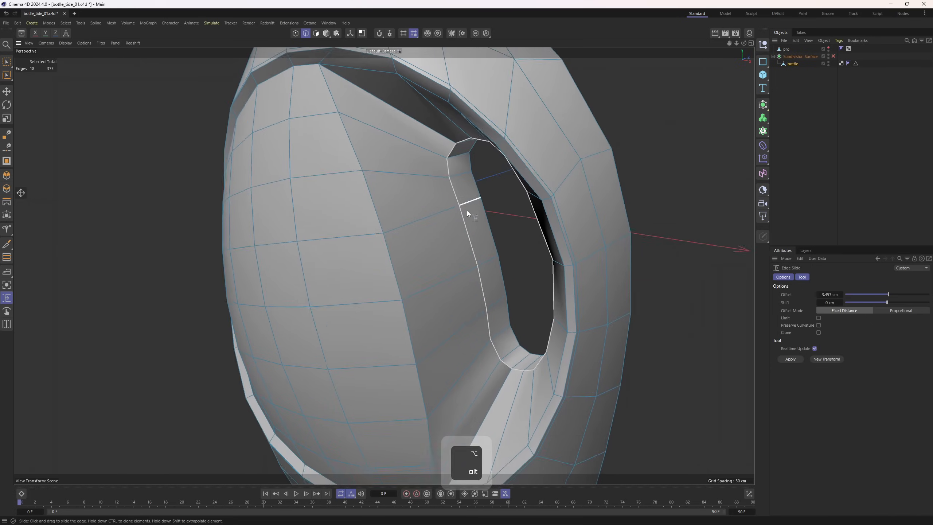
{"action": "mouse_move", "coordinate": [467, 210]}
{"action": "left_mouse_down", "text": "alt"}
{"action": "mouse_move", "coordinate": [476, 249]}
{"action": "mouse_move", "coordinate": [468, 251]}
{"action": "left_mouse_up", "text": "alt"}
{"action": "key", "text": "q"}
{"action": "left_click", "coordinate": [874, 177]}
{"action": "scroll", "coordinate": [577, 195], "scroll_direction": "down", "scroll_amount": 3}
{"action": "mouse_move", "coordinate": [577, 196]}
{"action": "left_mouse_down", "text": "alt"}
{"action": "mouse_move", "coordinate": [533, 205]}
{"action": "mouse_move", "coordinate": [577, 210]}
{"action": "left_mouse_up", "text": "alt"}
{"action": "middle_click_drag", "start_coordinate": [414, 189], "coordinate": [491, 220], "text": "alt"}
{"action": "scroll", "coordinate": [491, 220], "scroll_direction": "up", "scroll_amount": 3}
{"action": "left_click_drag", "start_coordinate": [491, 220], "coordinate": [462, 219], "text": "alt"}
{"action": "key", "text": "ctrl+z"}
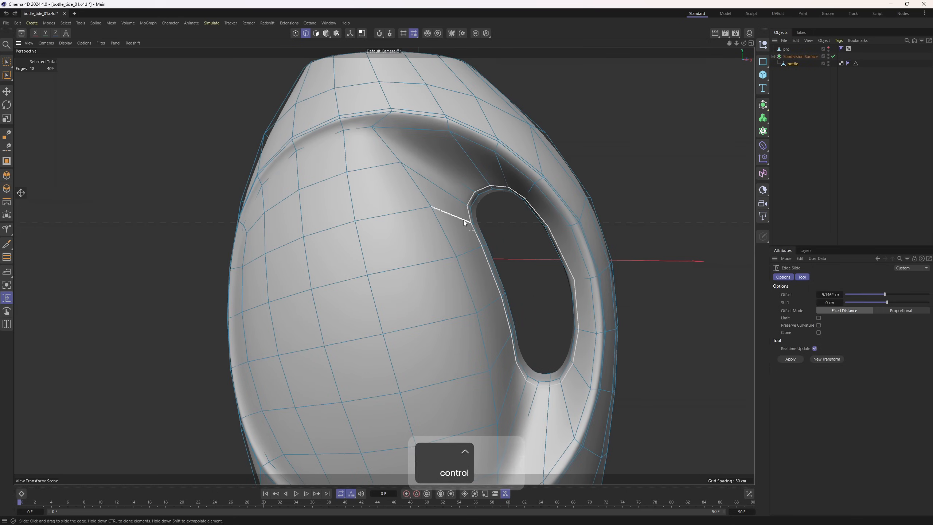
{"action": "key", "text": "ctrl+z"}
Step: Clone the edge loop along the label panel's handle side with Edge Slide to sharpen that crease
{"action": "key", "text": "e"}
{"action": "double_click", "coordinate": [415, 195]}
{"action": "mouse_move", "coordinate": [415, 195]}
{"action": "left_mouse_down", "text": "alt"}
{"action": "mouse_move", "coordinate": [426, 289]}
{"action": "mouse_move", "coordinate": [461, 288]}
{"action": "mouse_move", "coordinate": [468, 257]}
{"action": "mouse_move", "coordinate": [428, 211]}
{"action": "mouse_move", "coordinate": [427, 259]}
{"action": "mouse_move", "coordinate": [416, 262]}
{"action": "mouse_move", "coordinate": [437, 228]}
{"action": "mouse_move", "coordinate": [472, 222]}
{"action": "left_mouse_up", "text": "alt"}
{"action": "key", "text": "m"}
{"action": "key", "text": "o"}
{"action": "key", "text": "q"}
{"action": "left_click", "coordinate": [882, 173]}
{"action": "left_click_drag", "start_coordinate": [572, 207], "coordinate": [434, 239], "text": "alt"}
{"action": "key", "text": "ctrl+z"}
{"action": "key", "text": "q"}
{"action": "key", "text": "e"}
Step: Dissolve the extra diagonal edge in the recess wall at the label panel's upper corner with the Polygon Pen
{"action": "left_click", "coordinate": [437, 231]}
{"action": "key", "text": "m"}
{"action": "key", "text": "e"}
{"action": "left_click", "coordinate": [412, 273]}
{"action": "key", "text": "ctrl+z"}
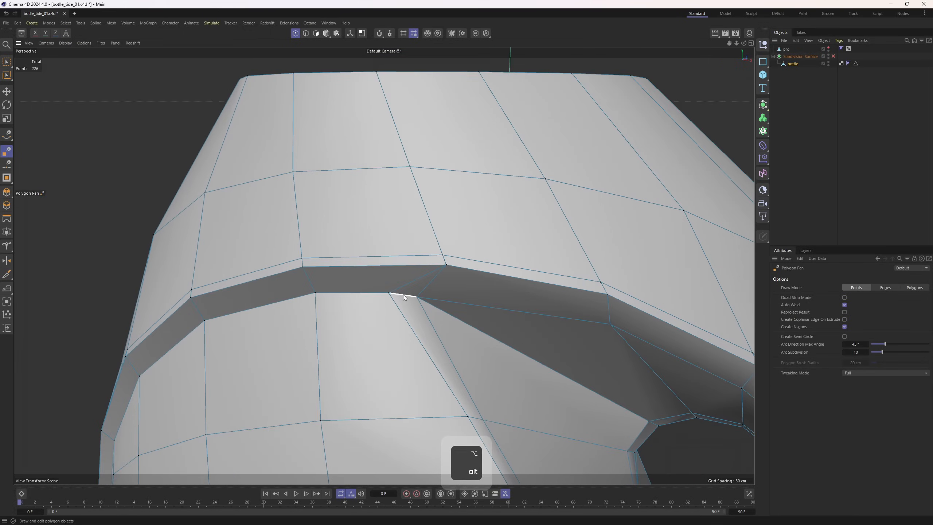
{"action": "left_click_drag", "start_coordinate": [397, 287], "coordinate": [446, 198], "text": "alt"}
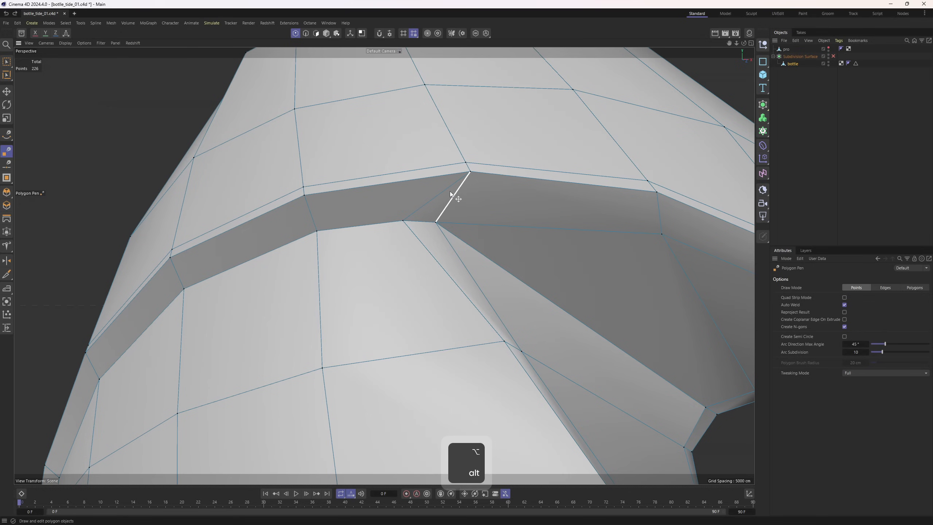
{"action": "left_click", "coordinate": [430, 203], "text": "ctrl"}
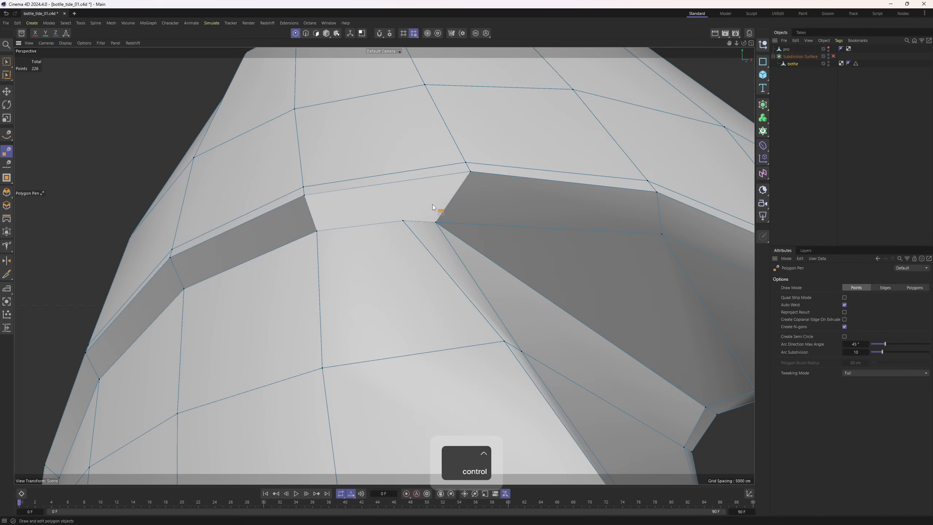
{"action": "left_click_drag", "start_coordinate": [432, 204], "coordinate": [437, 245], "text": "alt"}
Step: Select the merged recess-wall polygon, then show the bottle subdivided with Gouraud shading and lines
{"action": "key", "text": "e"}
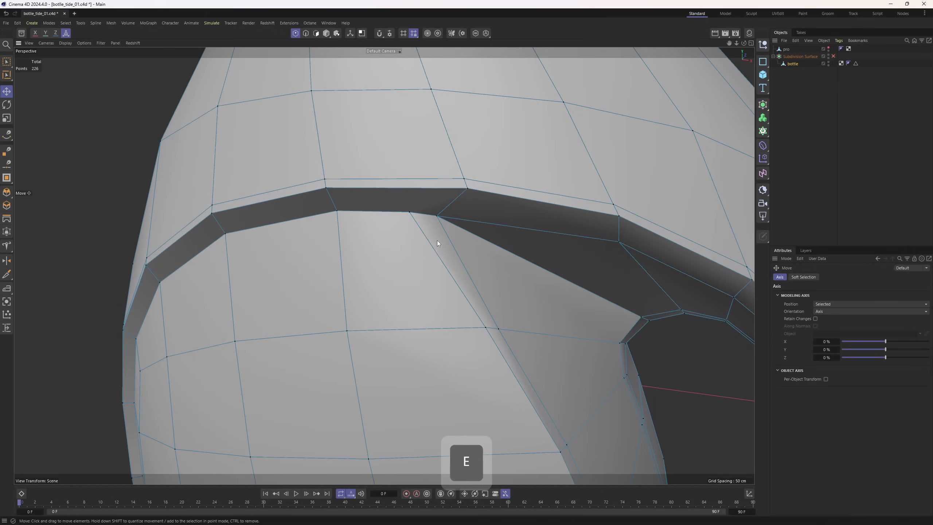
{"action": "key", "text": "3"}
{"action": "left_click", "coordinate": [426, 205]}
{"action": "key", "text": "e"}
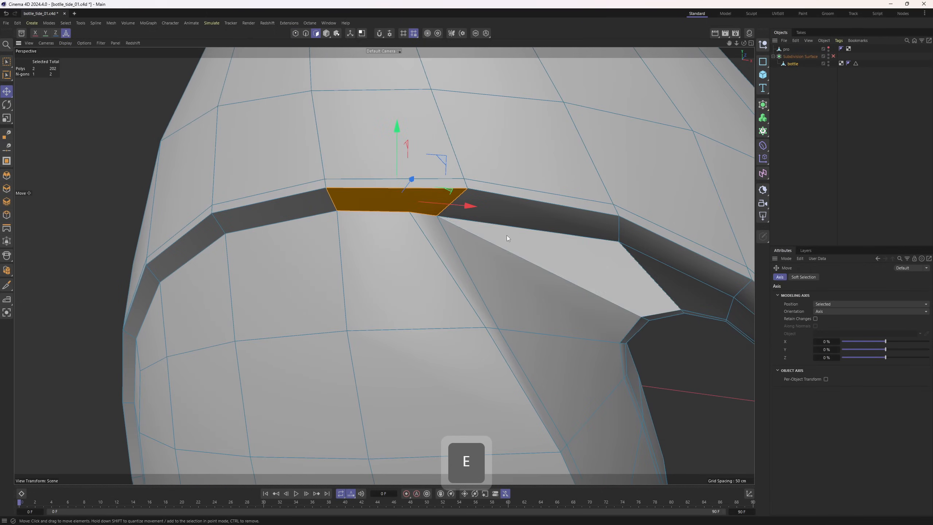
{"action": "left_click", "coordinate": [833, 55]}
{"action": "left_click", "coordinate": [830, 125]}
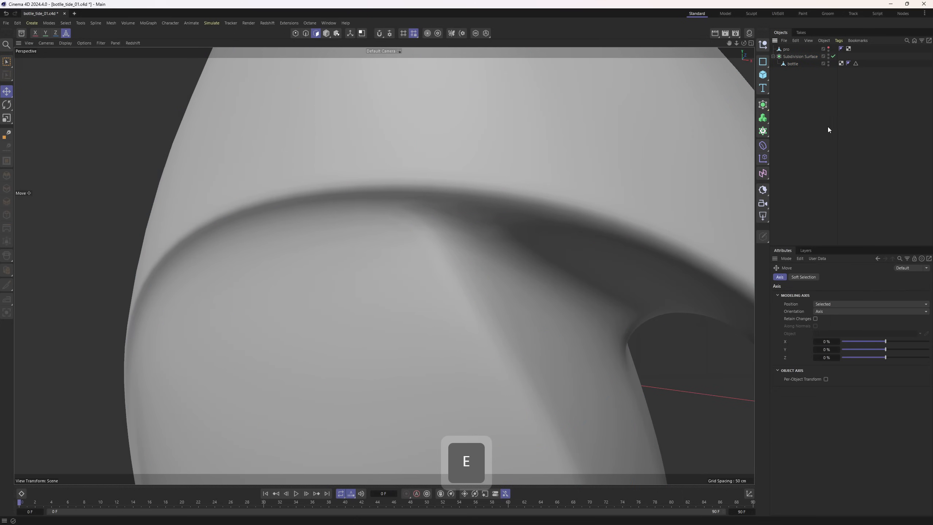
{"action": "key", "text": "n"}
{"action": "key", "text": "b"}
{"action": "mouse_move", "coordinate": [494, 189]}
{"action": "left_mouse_down", "text": "alt"}
{"action": "mouse_move", "coordinate": [457, 192]}
{"action": "mouse_move", "coordinate": [512, 185]}
{"action": "mouse_move", "coordinate": [440, 169]}
{"action": "mouse_move", "coordinate": [370, 202]}
{"action": "mouse_move", "coordinate": [432, 229]}
{"action": "mouse_move", "coordinate": [426, 208]}
{"action": "left_mouse_up", "text": "alt"}
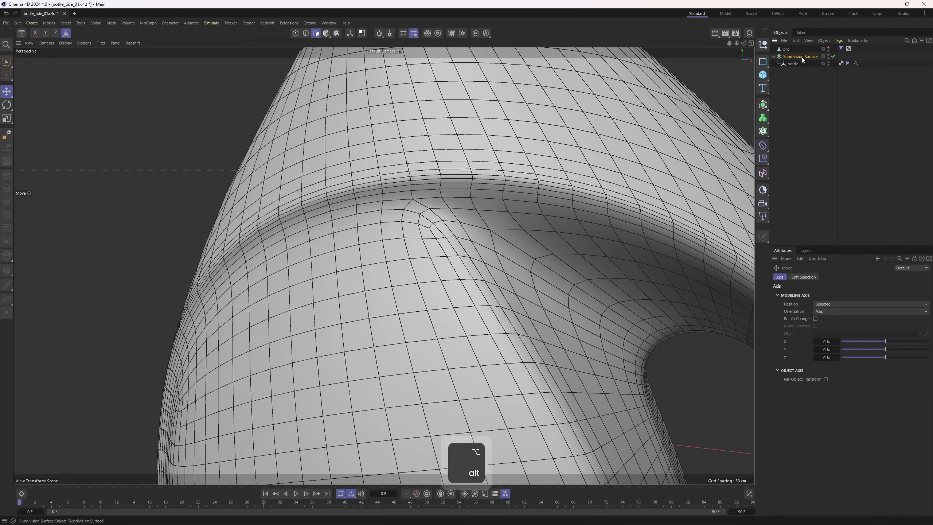
Step: Compare the label's upper corner in base and subdivided form, and check it against the reference in the front view
{"action": "left_click", "coordinate": [802, 57]}
{"action": "left_click", "coordinate": [832, 57]}
{"action": "left_click", "coordinate": [790, 64]}
{"action": "key", "text": "e"}
{"action": "left_click", "coordinate": [419, 199]}
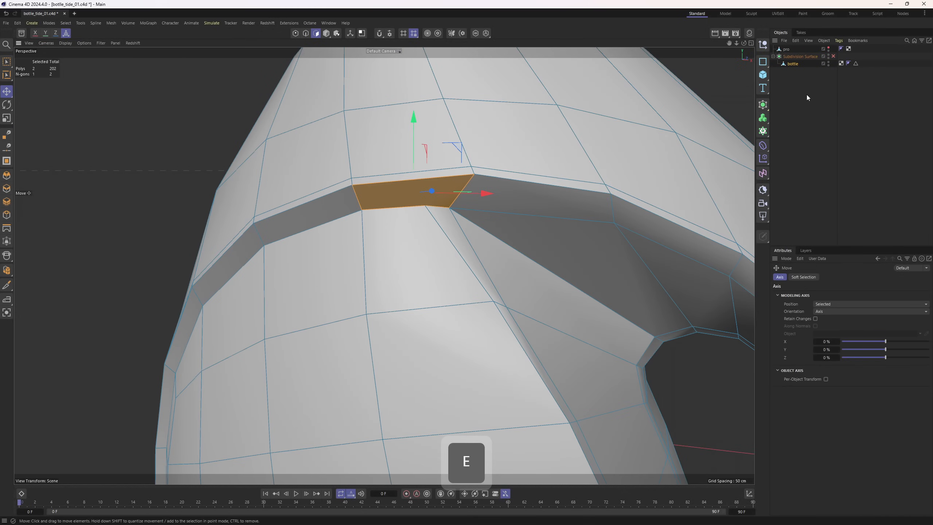
{"action": "left_click", "coordinate": [833, 56]}
{"action": "mouse_move", "coordinate": [455, 206]}
{"action": "left_mouse_down", "text": "alt"}
{"action": "mouse_move", "coordinate": [497, 254]}
{"action": "mouse_move", "coordinate": [454, 193]}
{"action": "left_mouse_up", "text": "alt"}
{"action": "right_click_drag", "start_coordinate": [453, 192], "coordinate": [428, 191], "text": "alt"}
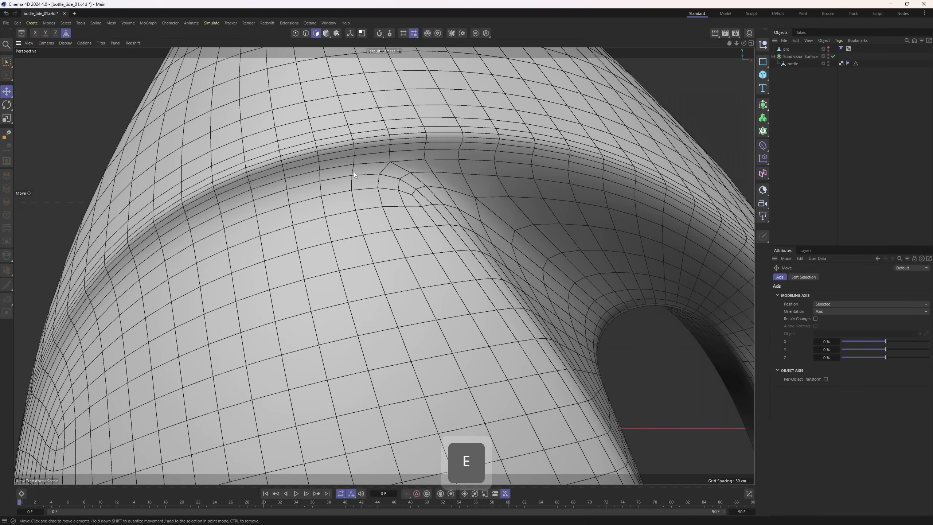
{"action": "mouse_move", "coordinate": [354, 173]}
{"action": "left_mouse_down", "text": "alt"}
{"action": "mouse_move", "coordinate": [359, 189]}
{"action": "mouse_move", "coordinate": [294, 183]}
{"action": "mouse_move", "coordinate": [391, 184]}
{"action": "left_mouse_up", "text": "alt"}
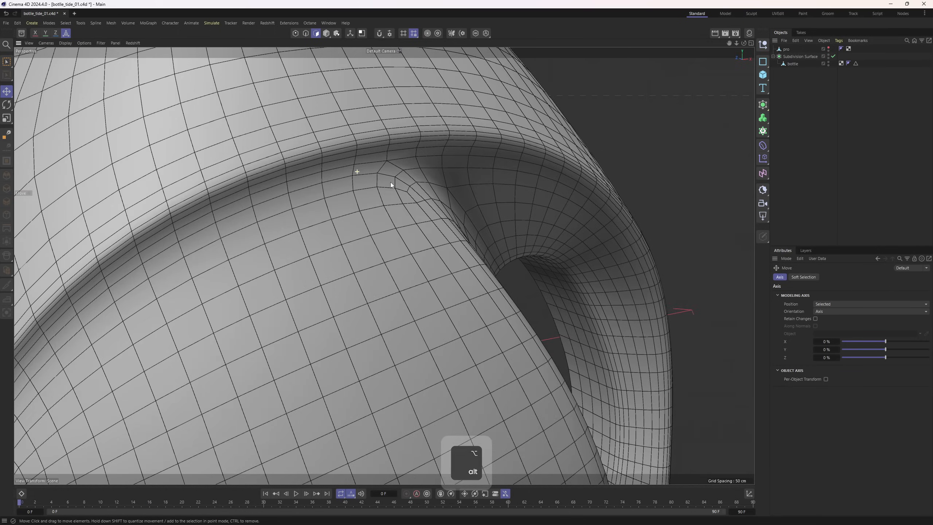
{"action": "middle_click", "coordinate": [391, 182]}
{"action": "middle_click", "coordinate": [531, 354]}
{"action": "middle_click_drag", "start_coordinate": [531, 267], "coordinate": [356, 159], "text": "alt"}
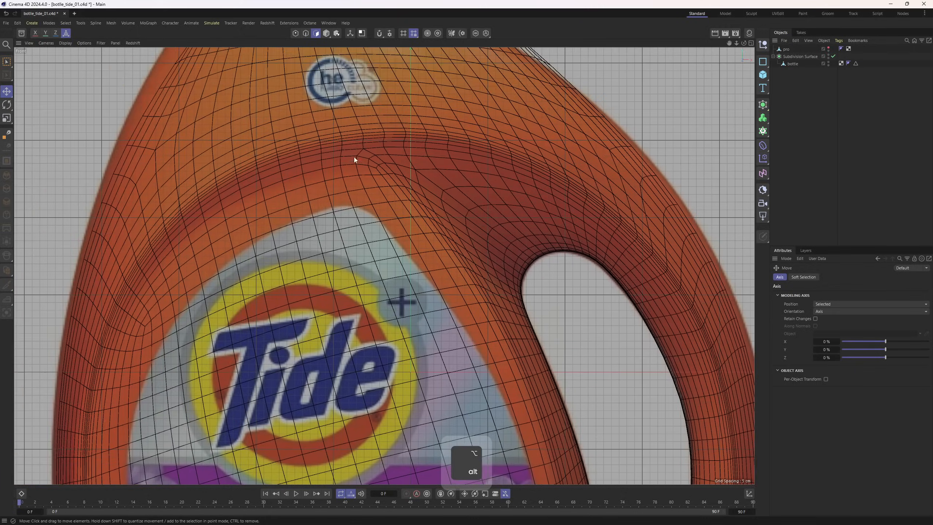
{"action": "middle_click", "coordinate": [421, 205]}
{"action": "middle_click", "coordinate": [252, 131]}
{"action": "left_click_drag", "start_coordinate": [252, 131], "coordinate": [347, 138], "text": "alt"}
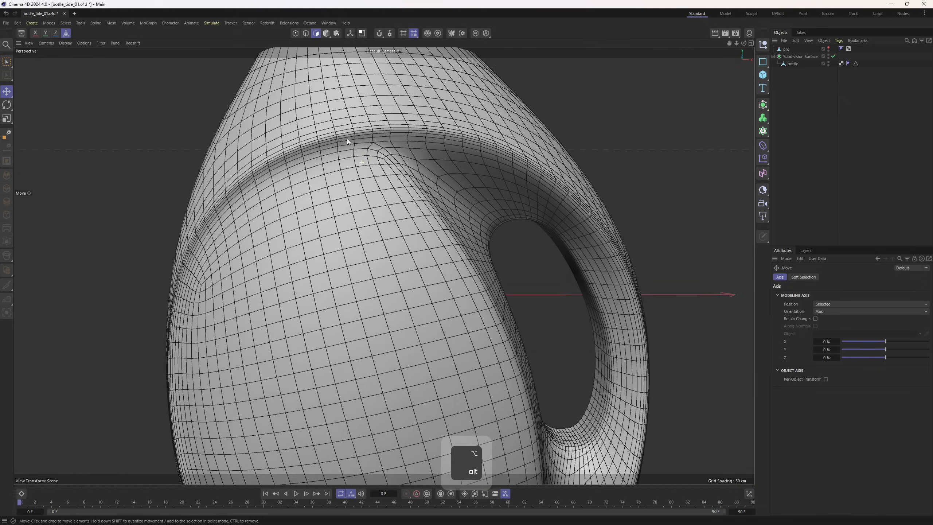
Step: Dissolve the extra diagonal edge in the rim wall at the label panel's lower corner with the Polygon Pen
{"action": "left_click", "coordinate": [833, 56]}
{"action": "left_click", "coordinate": [795, 64]}
{"action": "key", "text": "e"}
{"action": "left_click_drag", "start_coordinate": [514, 259], "coordinate": [444, 286], "text": "alt"}
{"action": "key", "text": "1"}
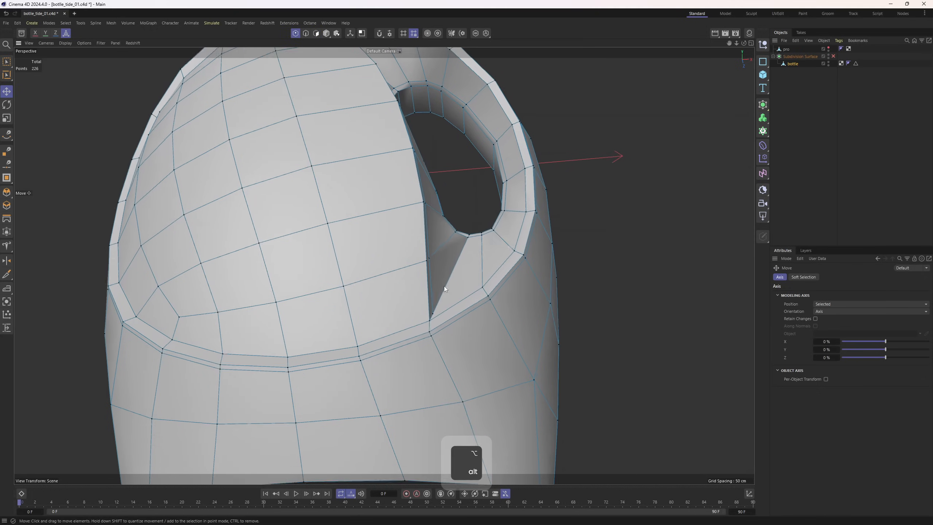
{"action": "scroll", "coordinate": [435, 303], "scroll_direction": "up", "scroll_amount": 4}
{"action": "key", "text": "m"}
{"action": "key", "text": "e"}
{"action": "scroll", "coordinate": [428, 342], "scroll_direction": "up", "scroll_amount": 4}
{"action": "left_click_drag", "start_coordinate": [428, 339], "coordinate": [439, 337], "text": "alt"}
{"action": "left_click", "coordinate": [431, 319]}
{"action": "left_click", "coordinate": [434, 333]}
{"action": "scroll", "coordinate": [424, 338], "scroll_direction": "down", "scroll_amount": 2}
{"action": "left_click", "coordinate": [438, 335]}
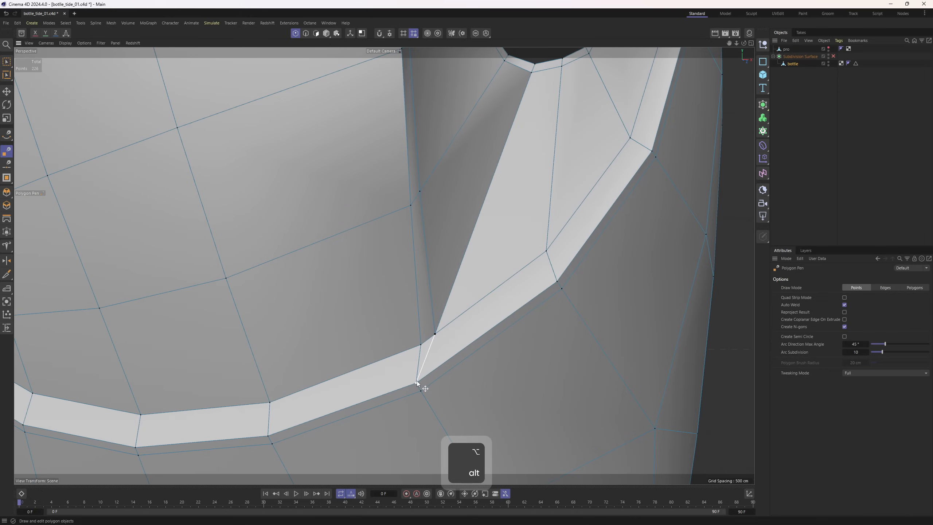
{"action": "left_click", "coordinate": [417, 381]}
{"action": "left_click", "coordinate": [419, 363], "text": "ctrl"}
Step: Adjust the label panel's lower corner with Slide at about 9.7% offset and check the subdivided bottle
{"action": "right_click_drag", "start_coordinate": [471, 345], "coordinate": [415, 282], "text": "alt"}
{"action": "left_click_drag", "start_coordinate": [415, 281], "coordinate": [453, 381], "text": "alt"}
{"action": "scroll", "coordinate": [454, 380], "scroll_direction": "up", "scroll_amount": 3}
{"action": "left_click_drag", "start_coordinate": [438, 310], "coordinate": [475, 396], "text": "alt"}
{"action": "key", "text": "m"}
{"action": "key", "text": "o"}
{"action": "key", "text": "q"}
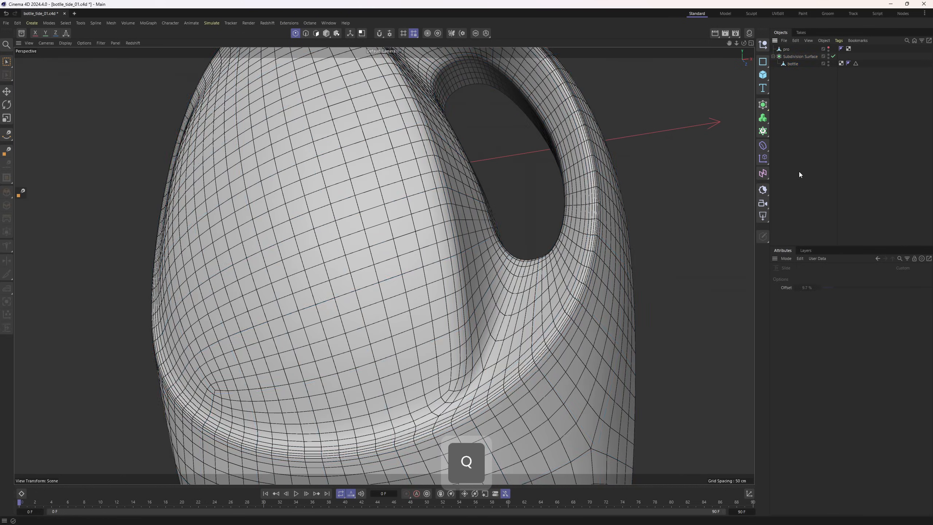
{"action": "scroll", "coordinate": [483, 314], "scroll_direction": "down", "scroll_amount": 5}
{"action": "left_click_drag", "start_coordinate": [482, 314], "coordinate": [392, 239], "text": "alt"}
{"action": "key", "text": "Return"}
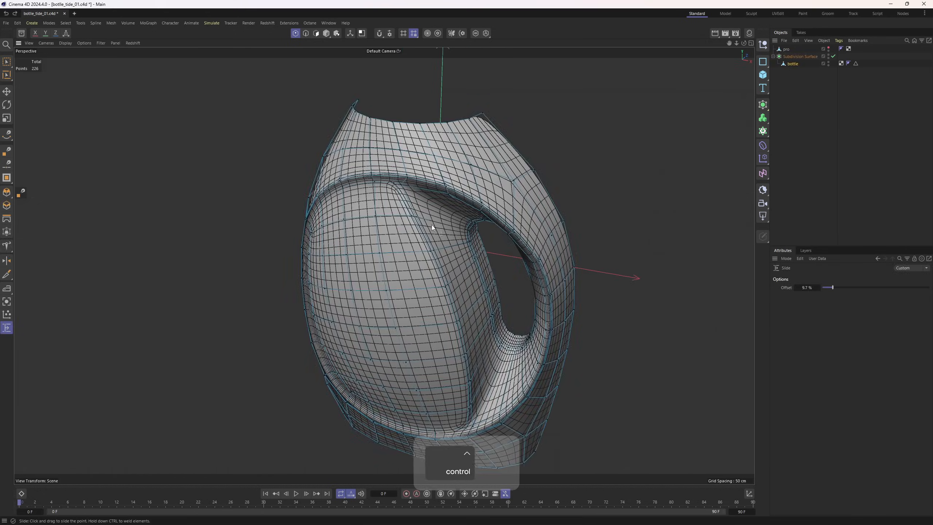
Step: Place the bottle in a Symmetry generator with X mirroring off and Z mirroring set to + to -
{"action": "key", "text": "q"}
{"action": "key", "text": "e"}
{"action": "left_click_drag", "start_coordinate": [454, 206], "coordinate": [551, 125], "text": "alt"}
{"action": "left_click", "coordinate": [762, 104]}
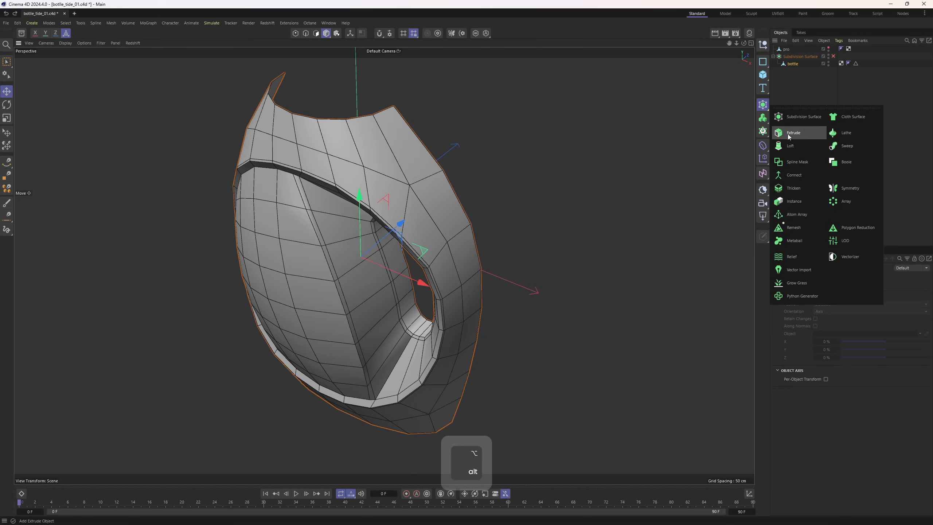
{"action": "left_click", "coordinate": [849, 189]}
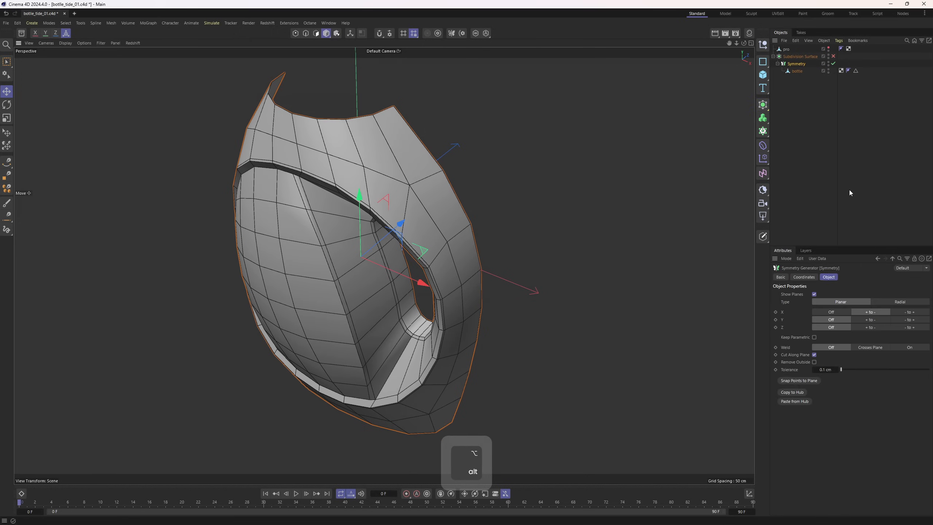
{"action": "left_click_drag", "start_coordinate": [544, 242], "coordinate": [477, 268], "text": "alt"}
{"action": "left_click", "coordinate": [840, 314]}
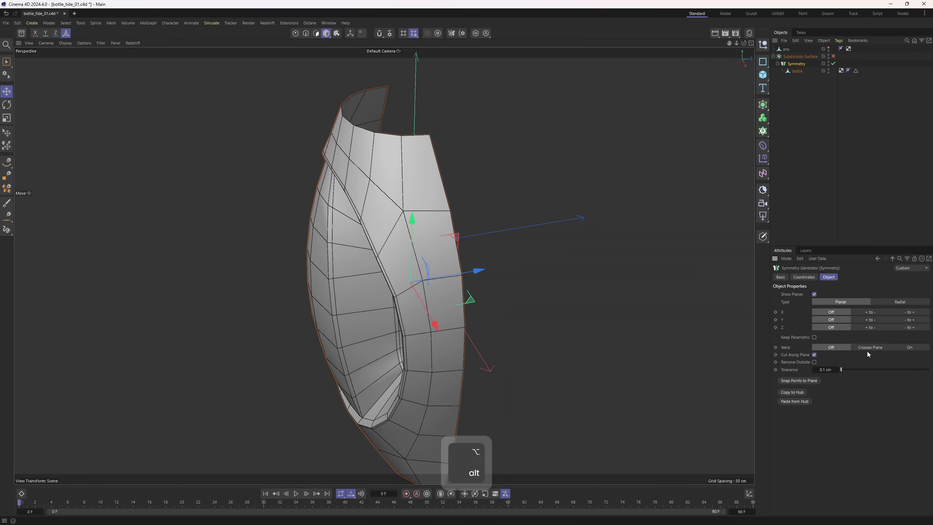
{"action": "left_click", "coordinate": [874, 326]}
Step: Disable the Symmetry generator and select the points on both open side borders of the bottle in the top view
{"action": "left_click_drag", "start_coordinate": [422, 191], "coordinate": [576, 269], "text": "alt"}
{"action": "left_click", "coordinate": [833, 63]}
{"action": "left_click", "coordinate": [798, 71]}
{"action": "key", "text": "1"}
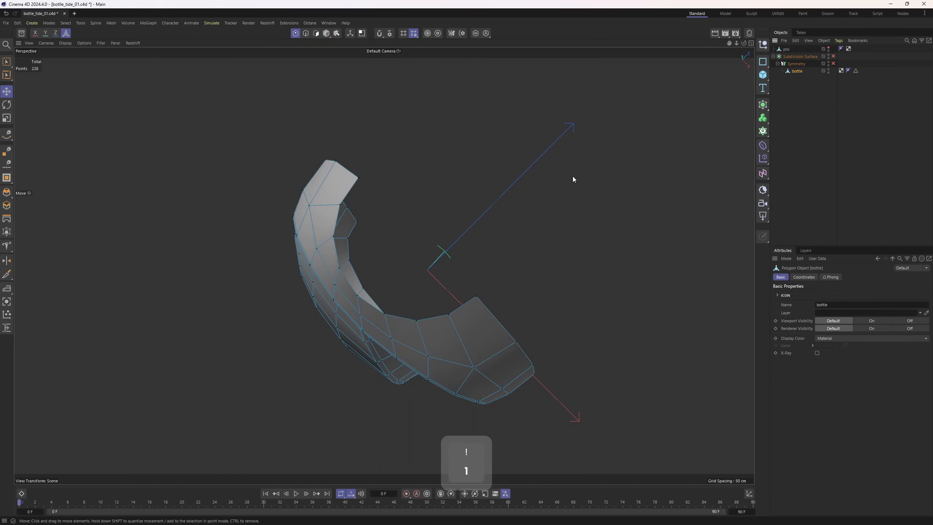
{"action": "middle_click", "coordinate": [549, 157]}
{"action": "middle_click", "coordinate": [543, 152]}
{"action": "key", "text": "0"}
{"action": "left_click_drag", "start_coordinate": [214, 223], "coordinate": [375, 257]}
{"action": "middle_click_drag", "start_coordinate": [527, 250], "coordinate": [455, 243], "text": "alt"}
{"action": "left_click_drag", "start_coordinate": [407, 215], "coordinate": [648, 249], "text": "shift"}
{"action": "scroll", "coordinate": [491, 274], "scroll_direction": "up", "scroll_amount": 2}
{"action": "middle_click", "coordinate": [488, 272]}
{"action": "middle_click", "coordinate": [261, 164]}
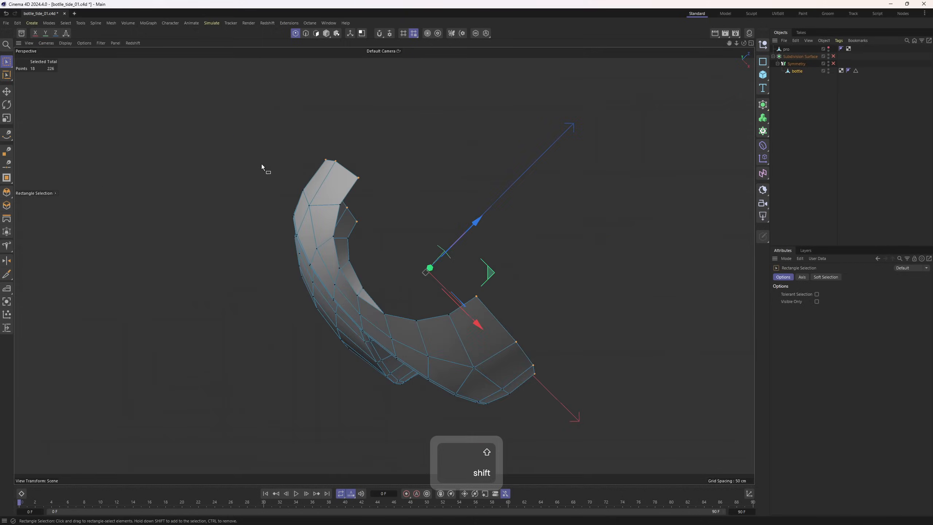
Step: Add the handle hole's inner border point loop to the selection with Loop Selection
{"action": "left_click_drag", "start_coordinate": [259, 137], "coordinate": [323, 256], "text": "alt"}
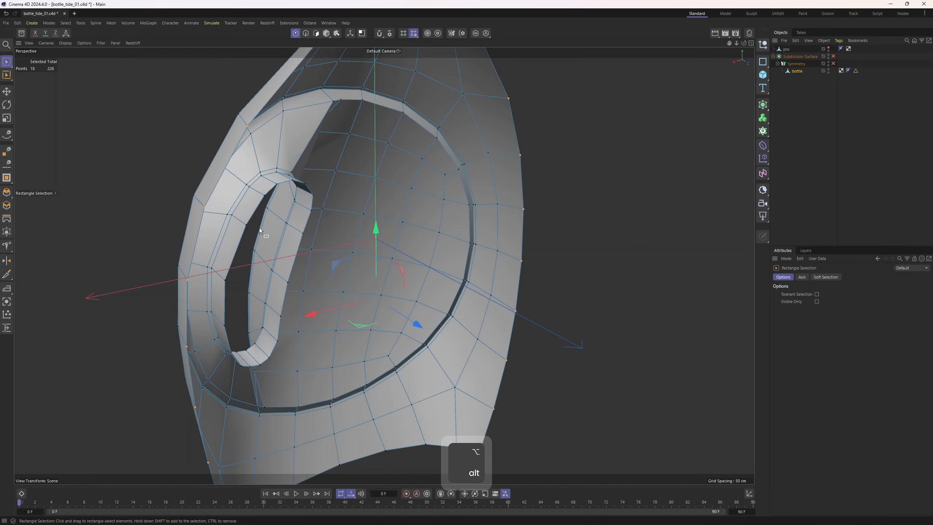
{"action": "key", "text": "u"}
{"action": "key", "text": "l"}
{"action": "left_click", "coordinate": [246, 227], "text": "shift"}
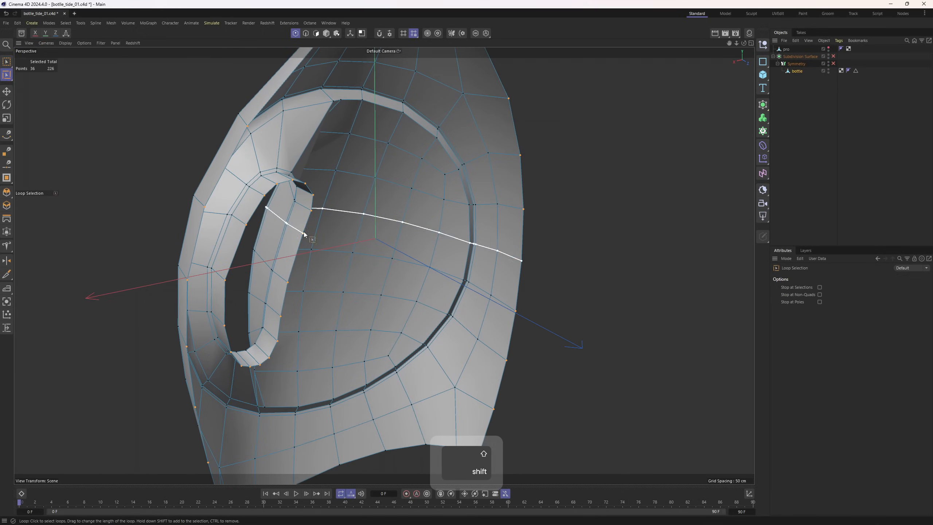
Step: Show the Coordinate Manager for the selected border and handle-hole points and switch it to World coordinates
{"action": "middle_click", "coordinate": [303, 234]}
{"action": "middle_click", "coordinate": [351, 55]}
{"action": "middle_click", "coordinate": [466, 223]}
{"action": "middle_click", "coordinate": [571, 192]}
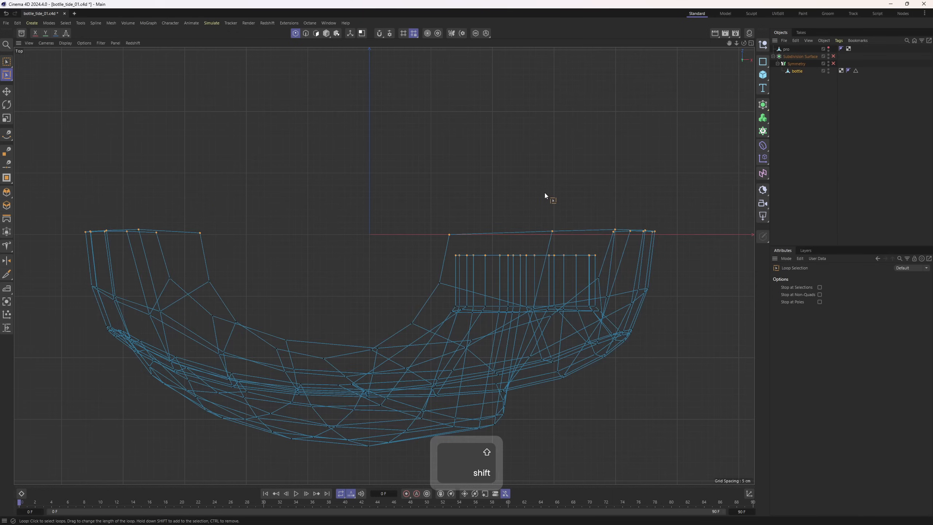
{"action": "left_click", "coordinate": [749, 494]}
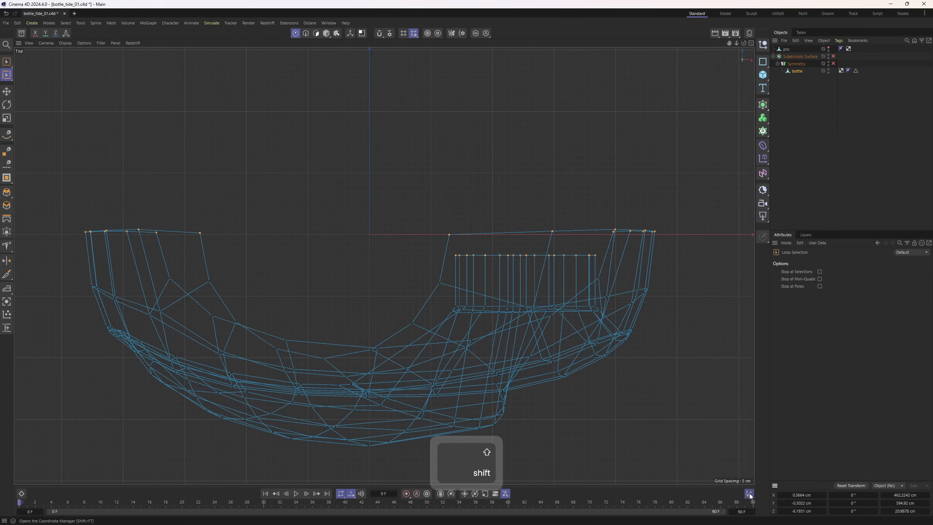
{"action": "left_click", "coordinate": [891, 488]}
{"action": "left_click", "coordinate": [887, 511]}
Step: Flatten the selected border and handle-hole points onto the centre plane with a Z position of 0 and a Z size of 0
{"action": "scroll", "coordinate": [478, 253], "scroll_direction": "down", "scroll_amount": 6}
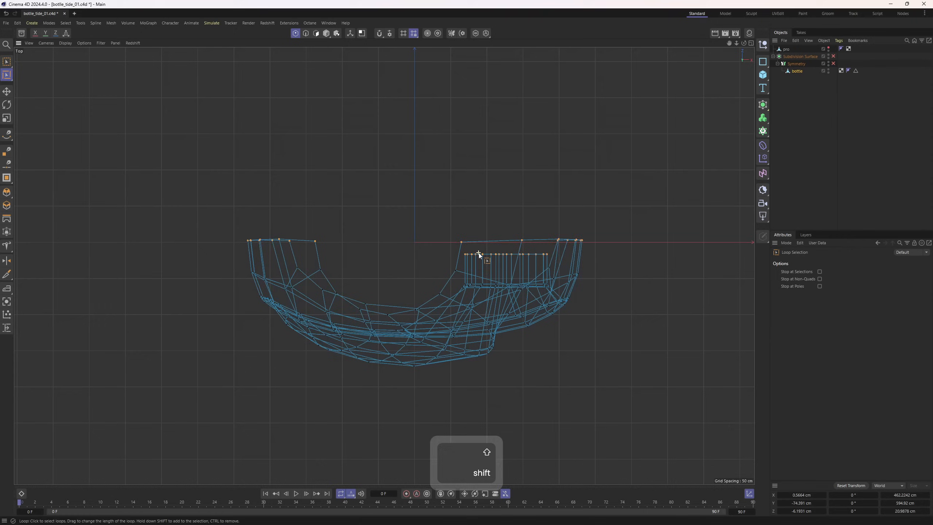
{"action": "scroll", "coordinate": [451, 237], "scroll_direction": "up", "scroll_amount": 2}
{"action": "middle_click_drag", "start_coordinate": [450, 242], "coordinate": [346, 212], "text": "alt"}
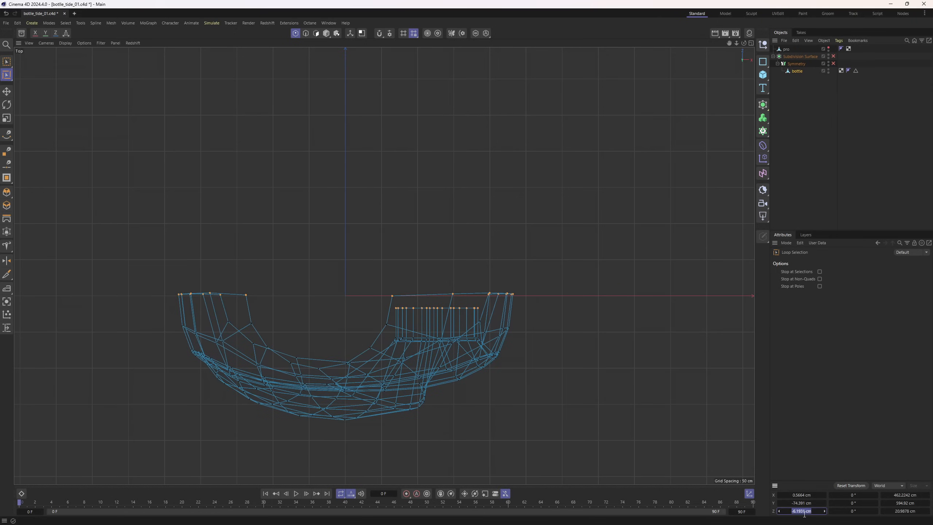
{"action": "type", "text": "0"}
{"action": "key", "text": "Return"}
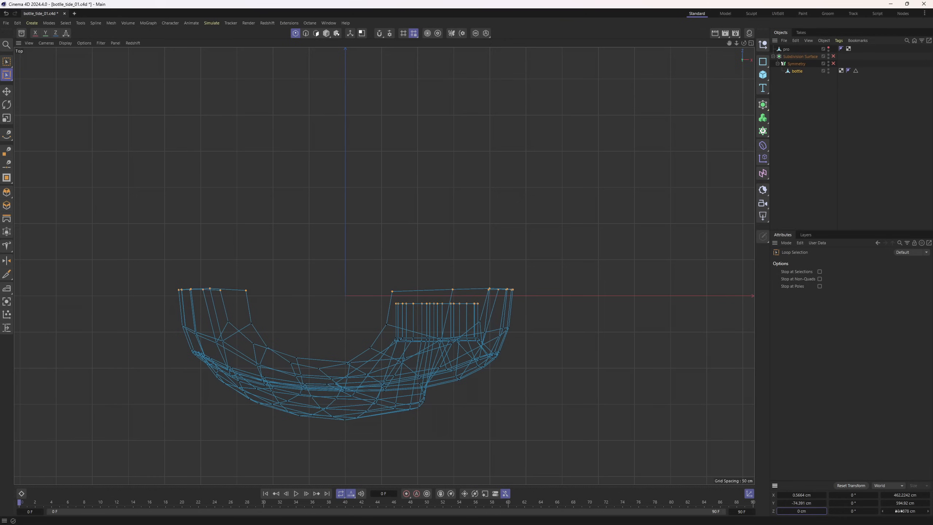
{"action": "type", "text": "0"}
{"action": "key", "text": "Return"}
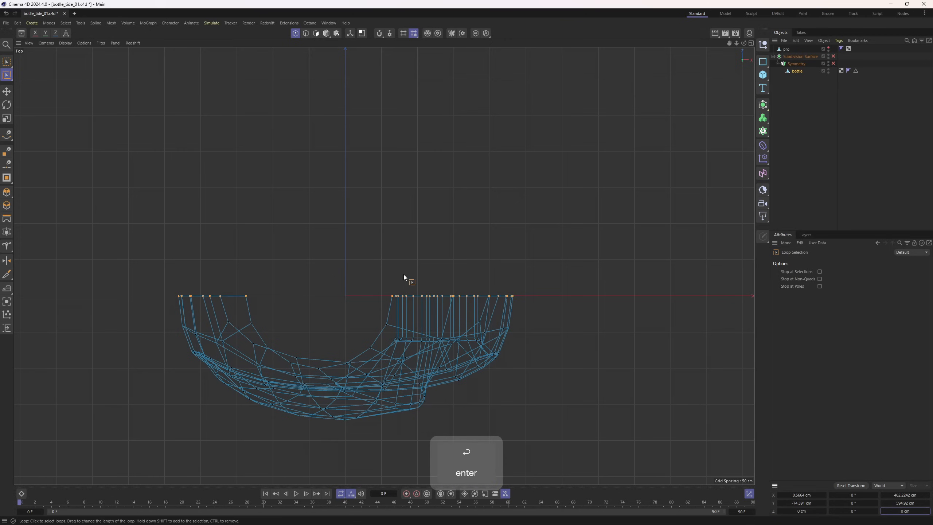
Step: Enable the Symmetry generator and the Subdivision Surface in the perspective view and examine the mirrored seam
{"action": "middle_click", "coordinate": [283, 185]}
{"action": "middle_click", "coordinate": [271, 181]}
{"action": "left_click_drag", "start_coordinate": [368, 200], "coordinate": [662, 219], "text": "alt"}
{"action": "left_click", "coordinate": [833, 63]}
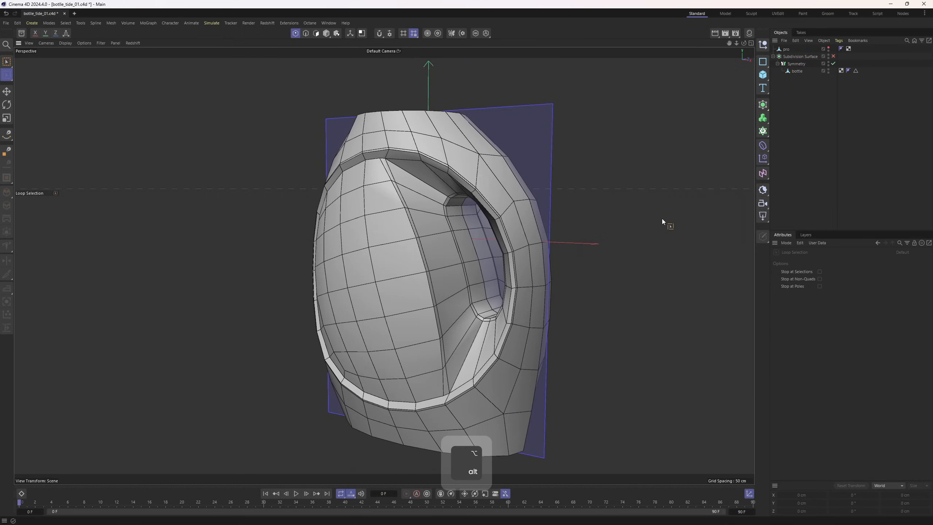
{"action": "left_click", "coordinate": [833, 56]}
{"action": "left_click_drag", "start_coordinate": [522, 198], "coordinate": [588, 139], "text": "alt"}
Step: Set the Symmetry generator's Weld option to On and check the seam around the bottle
{"action": "left_click", "coordinate": [796, 64]}
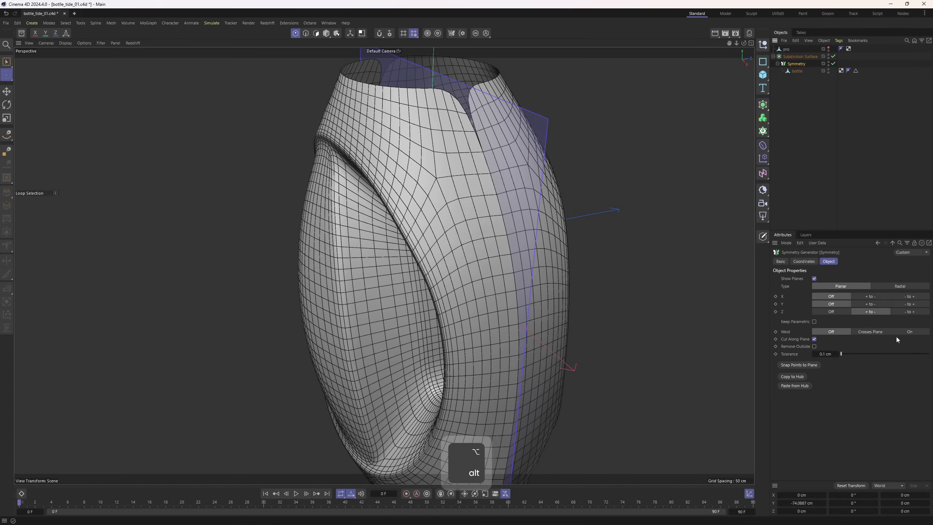
{"action": "left_click", "coordinate": [907, 331]}
{"action": "left_click", "coordinate": [743, 204]}
{"action": "left_click_drag", "start_coordinate": [742, 204], "coordinate": [754, 88], "text": "alt"}
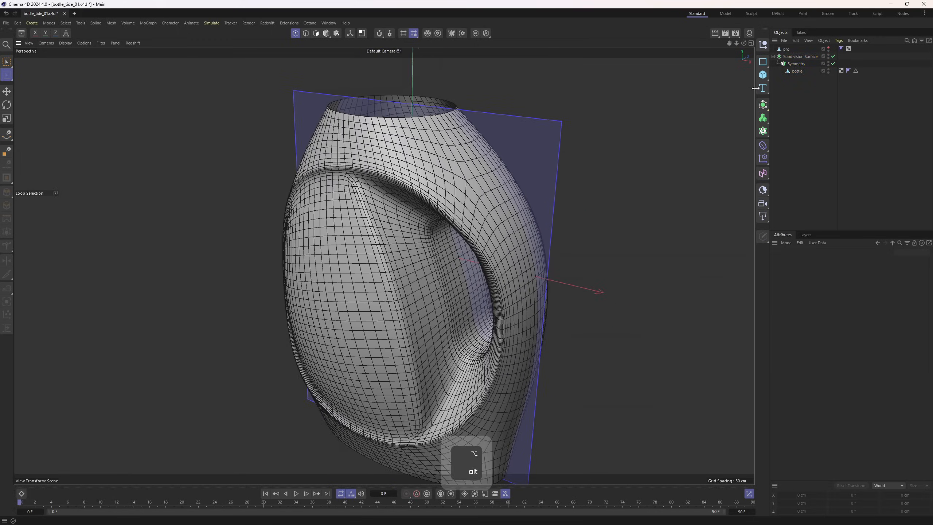
Step: Deselect all objects, switch the viewport to Gouraud shading without lines and inspect the smooth bottle surface
{"action": "left_click", "coordinate": [796, 64]}
{"action": "left_click", "coordinate": [833, 141]}
{"action": "key", "text": "n"}
{"action": "key", "text": "a"}
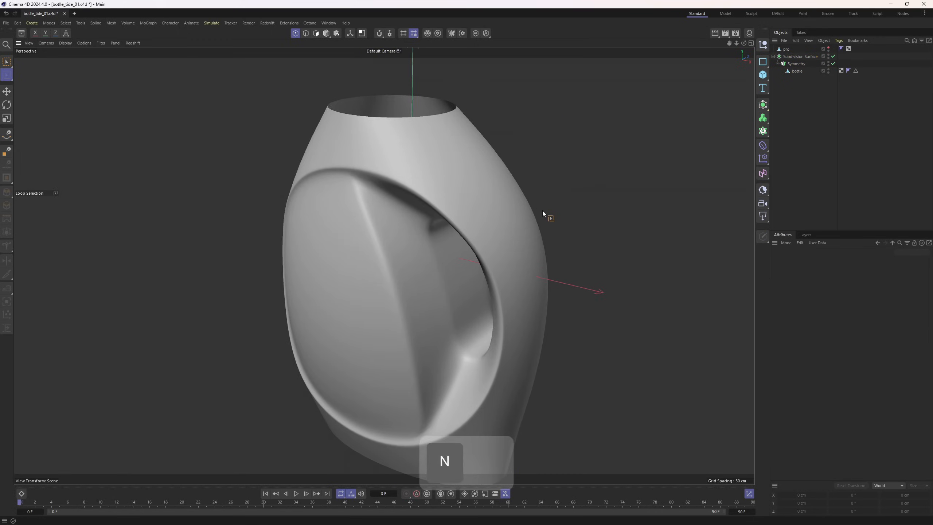
{"action": "mouse_move", "coordinate": [545, 213]}
{"action": "left_mouse_down", "text": "alt"}
{"action": "mouse_move", "coordinate": [522, 189]}
{"action": "mouse_move", "coordinate": [402, 198]}
{"action": "mouse_move", "coordinate": [493, 248]}
{"action": "mouse_move", "coordinate": [526, 238]}
{"action": "mouse_move", "coordinate": [513, 215]}
{"action": "mouse_move", "coordinate": [381, 200]}
{"action": "mouse_move", "coordinate": [273, 213]}
{"action": "left_mouse_up", "text": "alt"}
{"action": "scroll", "coordinate": [471, 218], "scroll_direction": "up", "scroll_amount": 6, "text": "alt"}
{"action": "left_click_drag", "start_coordinate": [471, 218], "coordinate": [455, 246], "text": "alt"}
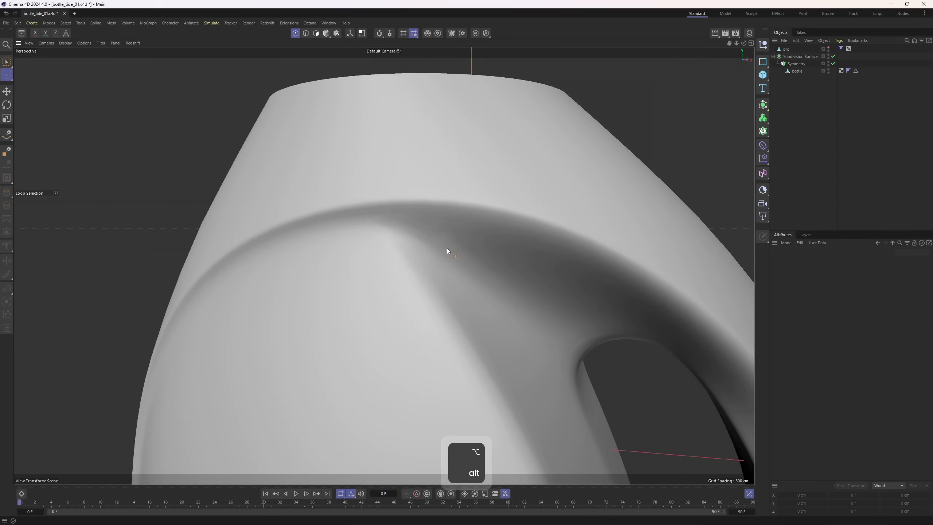
Step: Set the Subdivision Surface's viewport and renderer subdivision to 3
{"action": "left_click", "coordinate": [801, 56]}
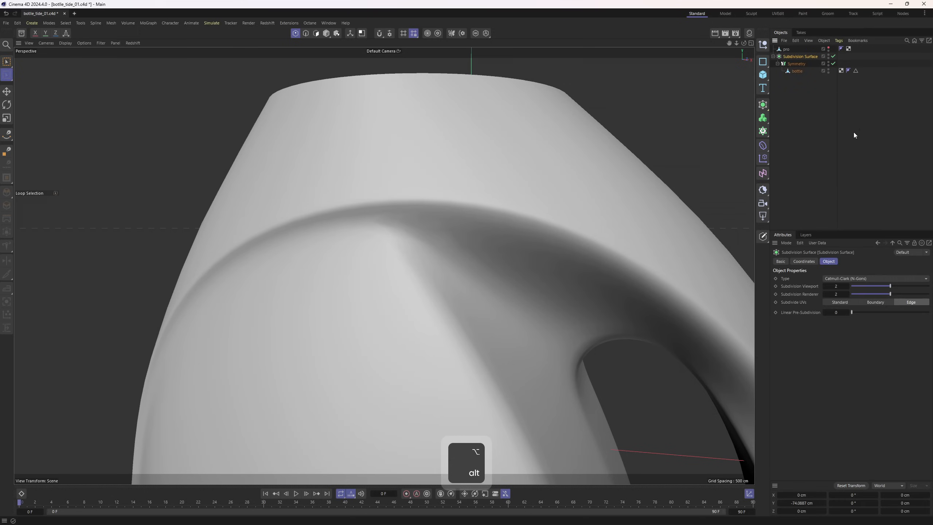
{"action": "left_click", "coordinate": [847, 286]}
{"action": "left_click", "coordinate": [848, 294]}
{"action": "left_click_drag", "start_coordinate": [614, 267], "coordinate": [410, 220], "text": "alt"}
{"action": "right_click_drag", "start_coordinate": [411, 220], "coordinate": [337, 270], "text": "alt"}
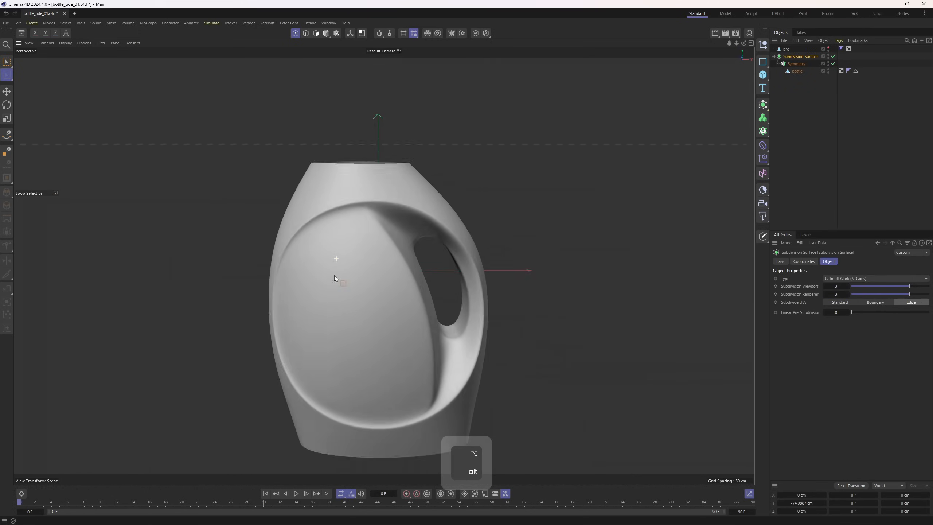
{"action": "middle_click_drag", "start_coordinate": [337, 270], "coordinate": [442, 236], "text": "alt"}
Step: Disable the generators, switch the bottle to edge mode and select its bottom border edges
{"action": "left_click", "coordinate": [796, 71]}
{"action": "key", "text": "3"}
{"action": "scroll", "coordinate": [523, 360], "scroll_direction": "up", "scroll_amount": 2}
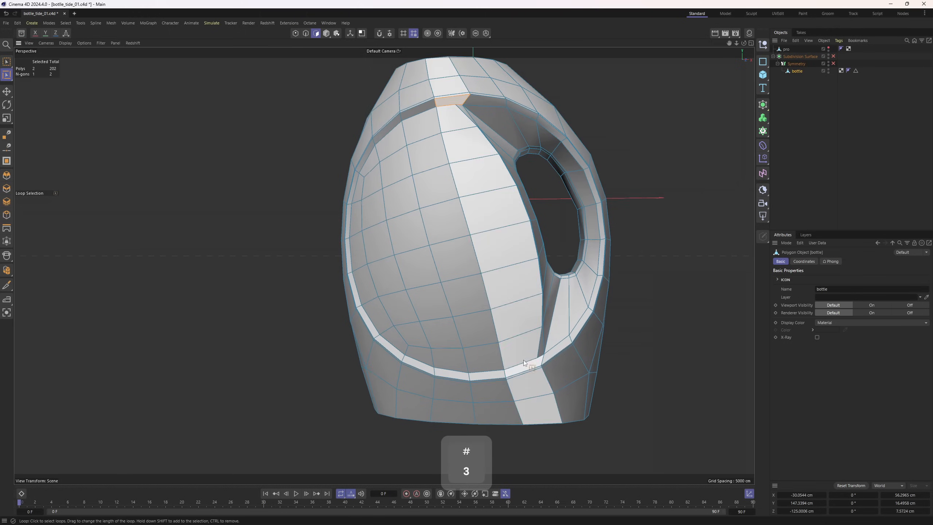
{"action": "left_click_drag", "start_coordinate": [523, 360], "coordinate": [505, 277], "text": "alt"}
{"action": "key", "text": "2"}
{"action": "key", "text": "e"}
{"action": "left_click_drag", "start_coordinate": [495, 376], "coordinate": [339, 293], "text": "alt"}
{"action": "left_click", "coordinate": [338, 295]}
{"action": "left_click", "coordinate": [537, 298], "text": "ctrl"}
{"action": "left_click_drag", "start_coordinate": [521, 307], "coordinate": [635, 210], "text": "alt"}
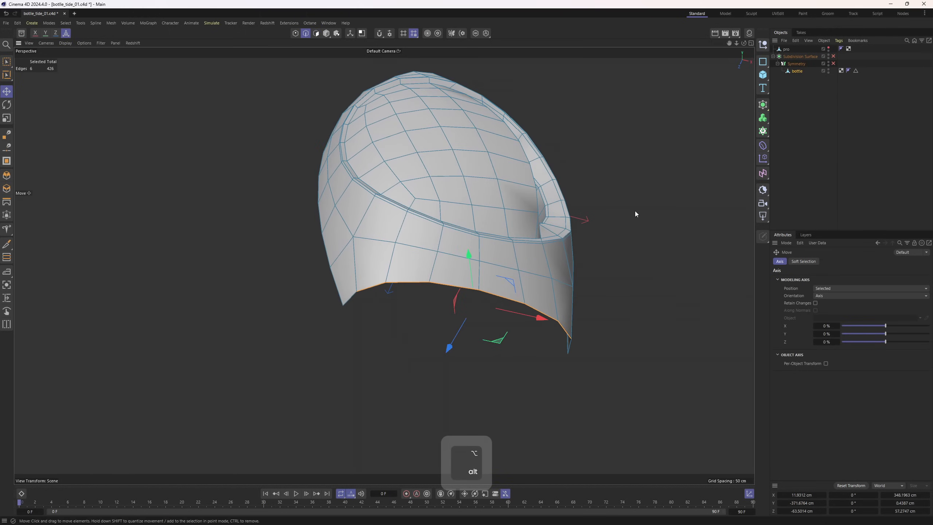
Step: Reselect the bottom border edges, extrude them inward and set their Z position to 0 to form the base
{"action": "left_click", "coordinate": [833, 63]}
{"action": "left_click_drag", "start_coordinate": [402, 284], "coordinate": [297, 254], "text": "alt"}
{"action": "left_click", "coordinate": [529, 275], "text": "ctrl+shift"}
{"action": "left_click", "coordinate": [293, 255]}
{"action": "left_click_drag", "start_coordinate": [415, 270], "coordinate": [539, 299], "text": "alt"}
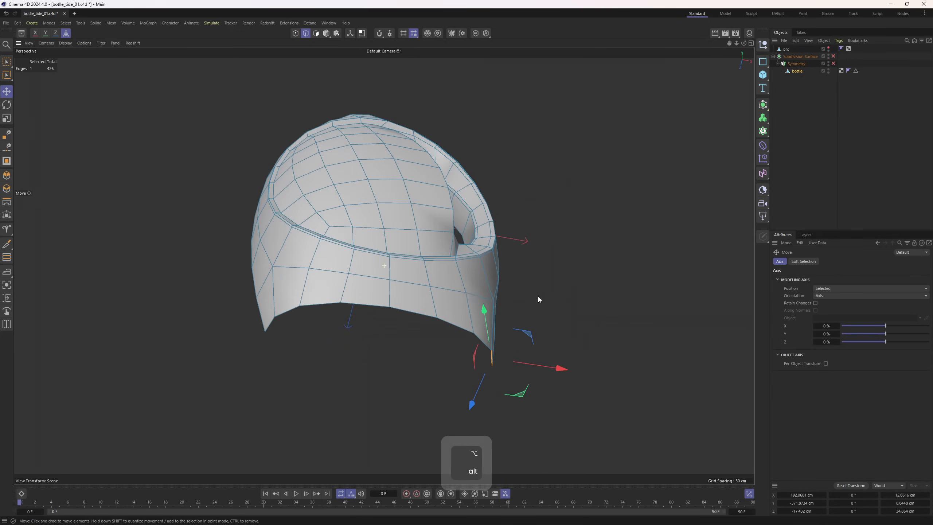
{"action": "left_click", "coordinate": [287, 310]}
{"action": "left_click", "coordinate": [480, 340], "text": "ctrl+shift"}
{"action": "left_click_drag", "start_coordinate": [433, 313], "coordinate": [362, 332], "text": "alt"}
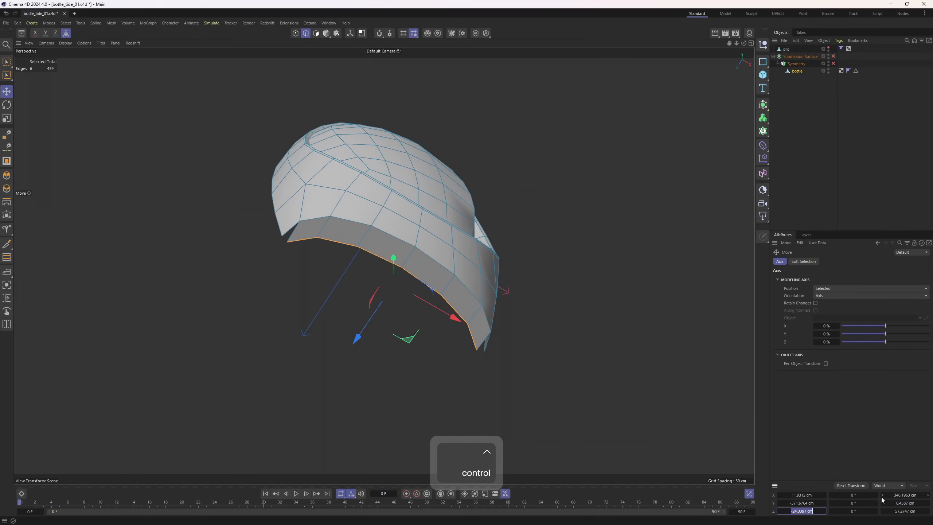
{"action": "type", "text": "0"}
{"action": "key", "text": "Return"}
{"action": "scroll", "coordinate": [417, 270], "scroll_direction": "up", "scroll_amount": 2}
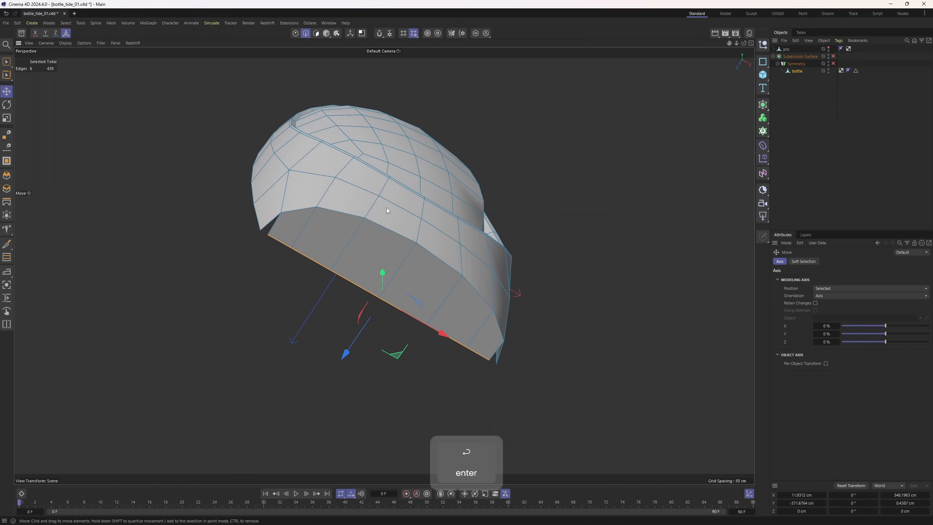
Step: Weld the base's two open corner points to the neighbouring side border points with the Polygon Pen
{"action": "key", "text": "1"}
{"action": "right_click", "coordinate": [417, 199]}
{"action": "left_click", "coordinate": [421, 219]}
{"action": "scroll", "coordinate": [266, 234], "scroll_direction": "up", "scroll_amount": 2}
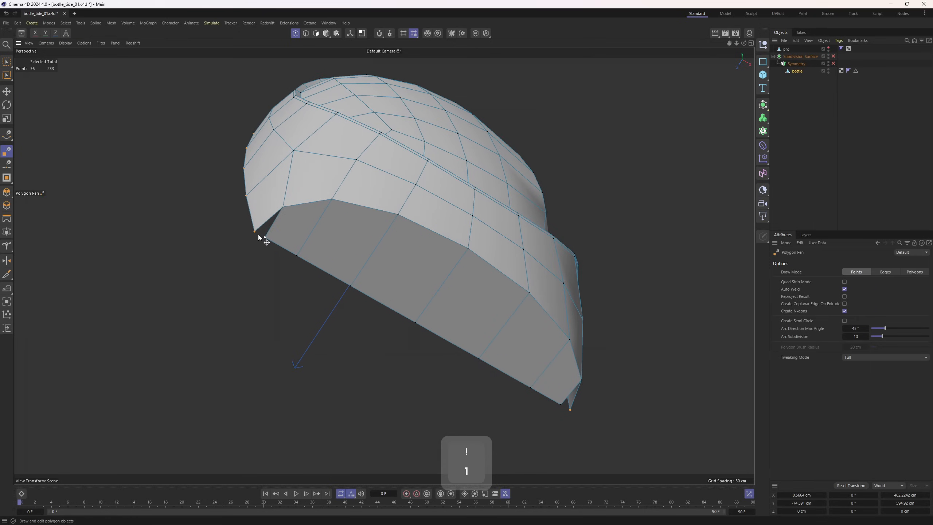
{"action": "left_click_drag", "start_coordinate": [564, 405], "coordinate": [564, 410], "text": "alt"}
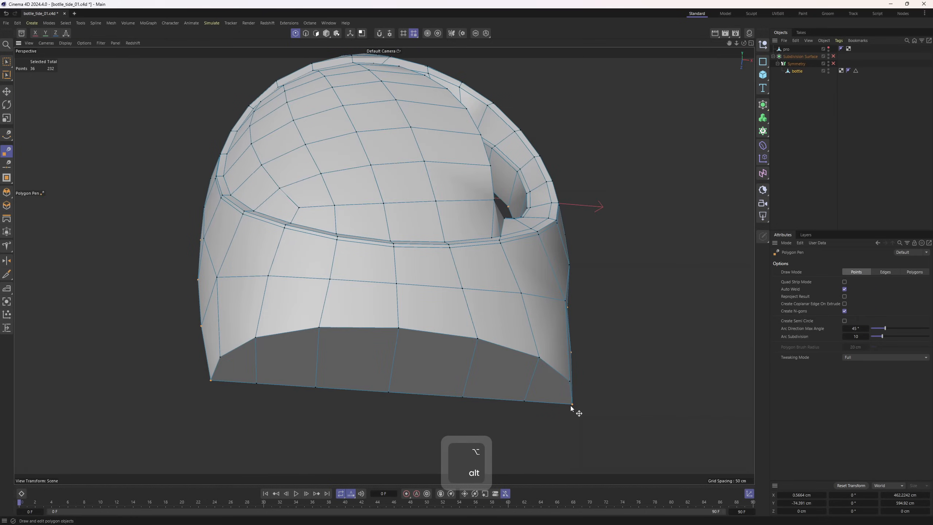
Step: Select the border edges of the bottle's top opening, leaving out the centre-plane edges
{"action": "scroll", "coordinate": [495, 208], "scroll_direction": "down", "scroll_amount": 3}
{"action": "left_click_drag", "start_coordinate": [495, 207], "coordinate": [533, 348], "text": "alt"}
{"action": "middle_click_drag", "start_coordinate": [534, 347], "coordinate": [525, 471], "text": "alt"}
{"action": "scroll", "coordinate": [434, 262], "scroll_direction": "up", "scroll_amount": 2}
{"action": "key", "text": "2"}
{"action": "key", "text": "e"}
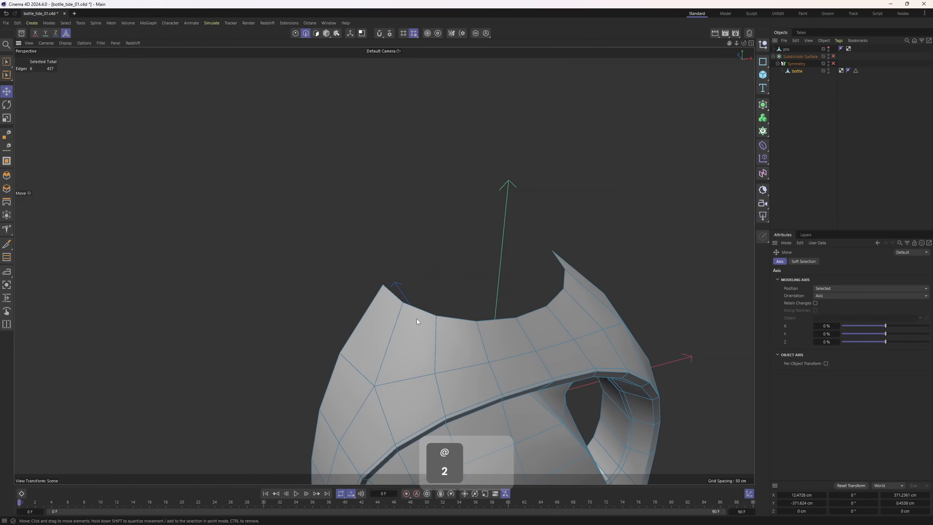
{"action": "double_click", "coordinate": [424, 312]}
{"action": "left_click", "coordinate": [400, 297], "text": "ctrl"}
{"action": "left_click_drag", "start_coordinate": [532, 270], "coordinate": [437, 268], "text": "alt"}
{"action": "left_click", "coordinate": [484, 273], "text": "ctrl"}
Step: Extrude the top opening's border edges inward and set their Z position to 0 to close the top
{"action": "left_click_drag", "start_coordinate": [416, 236], "coordinate": [455, 215], "text": "ctrl"}
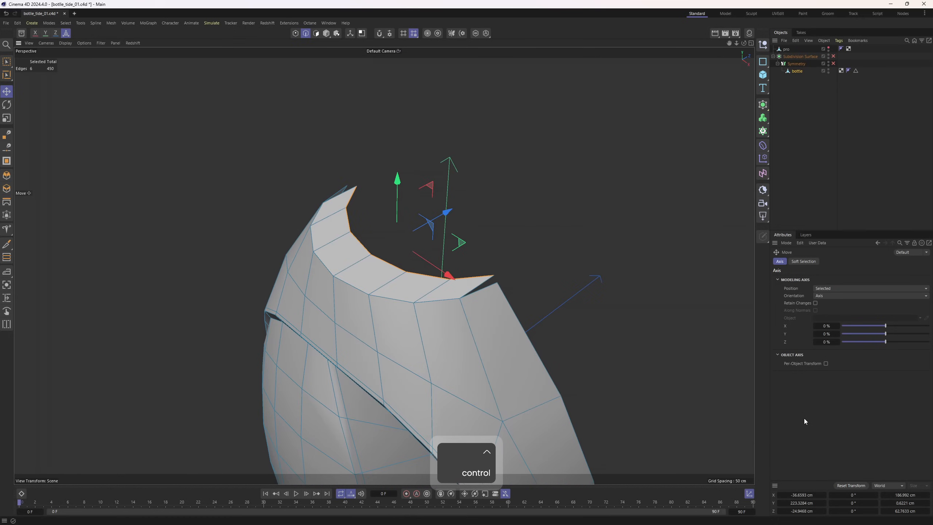
{"action": "left_click", "coordinate": [803, 511]}
{"action": "type", "text": "0"}
{"action": "key", "text": "Return"}
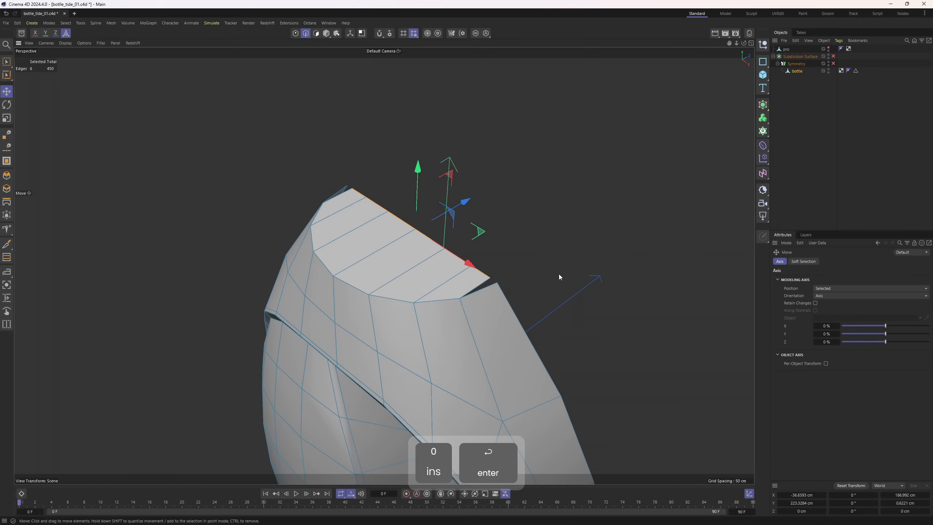
Step: Weld the open corner points of the new top cap to the side borders with the Polygon Pen
{"action": "right_click", "coordinate": [558, 274]}
{"action": "left_click", "coordinate": [583, 163]}
{"action": "left_click_drag", "start_coordinate": [495, 283], "coordinate": [318, 210], "text": "alt"}
Step: Select the rim edges around the top cap and set up a Bevel in Solid mode
{"action": "double_click", "coordinate": [346, 246]}
{"action": "key", "text": "e"}
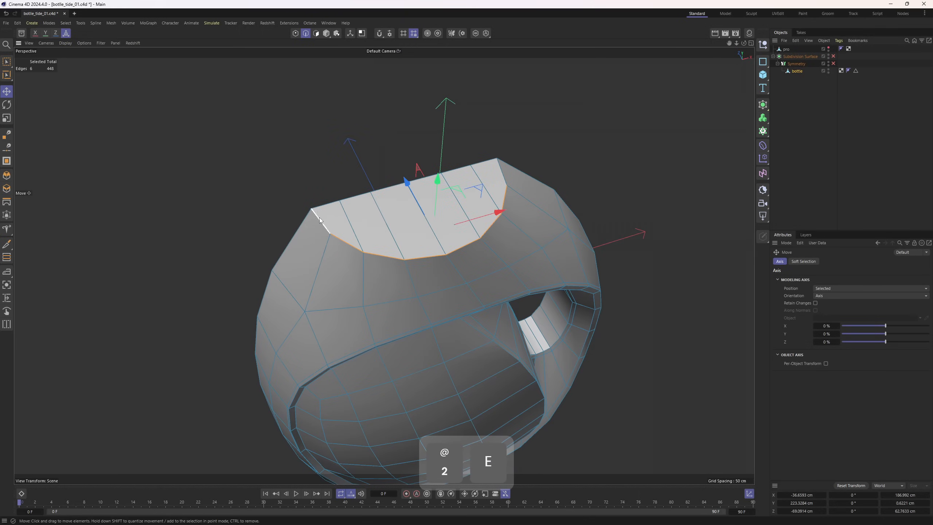
{"action": "right_click", "coordinate": [481, 264]}
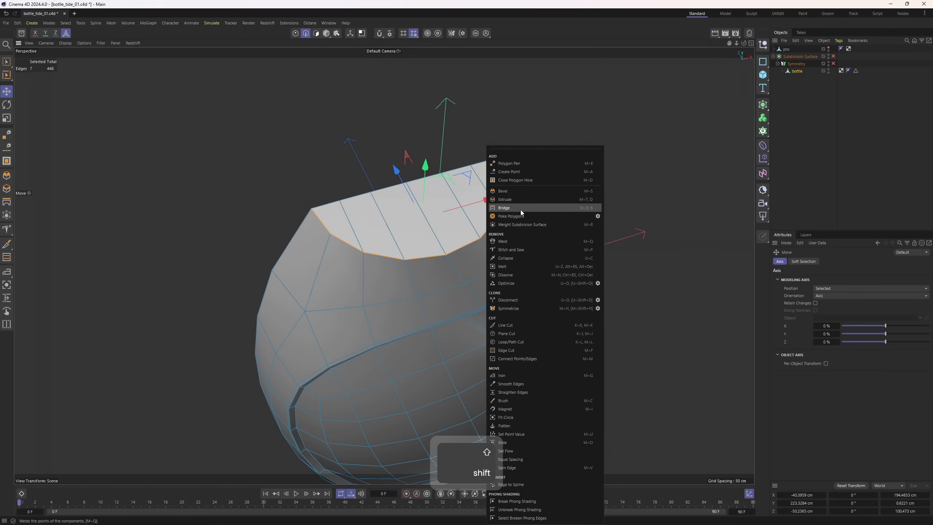
{"action": "left_click", "coordinate": [550, 191]}
{"action": "left_click", "coordinate": [899, 279]}
Step: Undo the trial bevel and bevel the top rim in Solid mode with its missing corner edge added to the selection
{"action": "left_click_drag", "start_coordinate": [513, 263], "coordinate": [523, 261]}
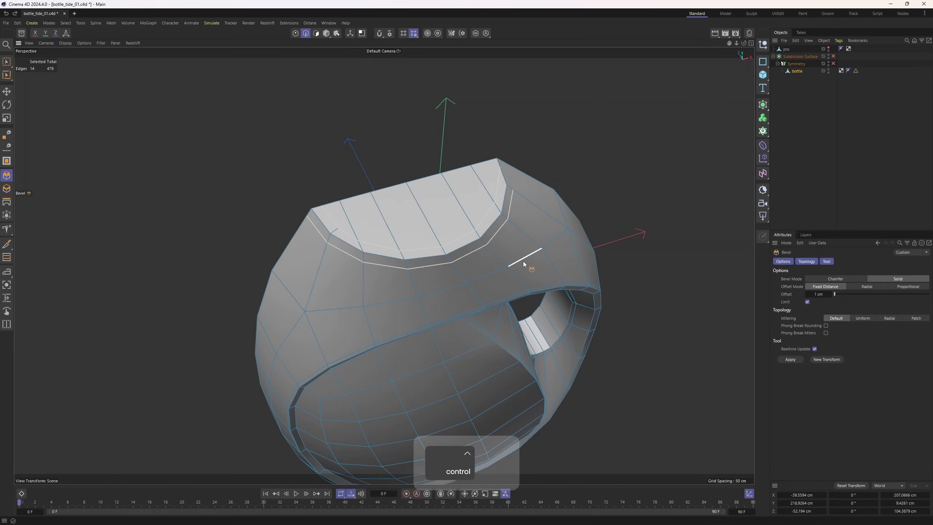
{"action": "key", "text": "ctrl+z"}
{"action": "key", "text": "e"}
{"action": "key", "text": "m"}
{"action": "key", "text": "s"}
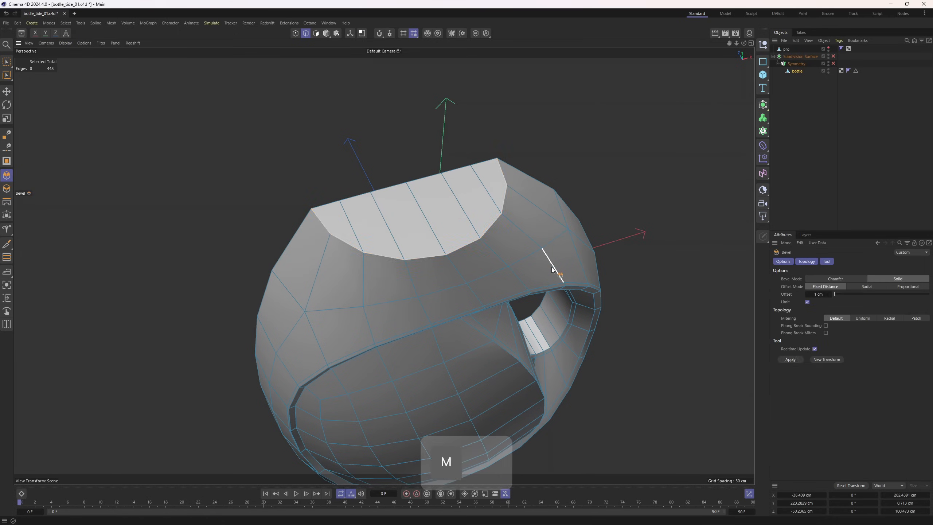
{"action": "left_click_drag", "start_coordinate": [522, 261], "coordinate": [523, 262]}
Step: Preview the closed top and base with Symmetry and Subdivision Surface temporarily enabled, and compare the base with the front reference image
{"action": "left_click_drag", "start_coordinate": [523, 261], "coordinate": [510, 231], "text": "alt"}
{"action": "left_click", "coordinate": [833, 64]}
{"action": "left_click", "coordinate": [833, 56]}
{"action": "left_click", "coordinate": [807, 106]}
{"action": "left_click", "coordinate": [793, 71]}
{"action": "middle_click_drag", "start_coordinate": [543, 217], "coordinate": [565, 168], "text": "alt"}
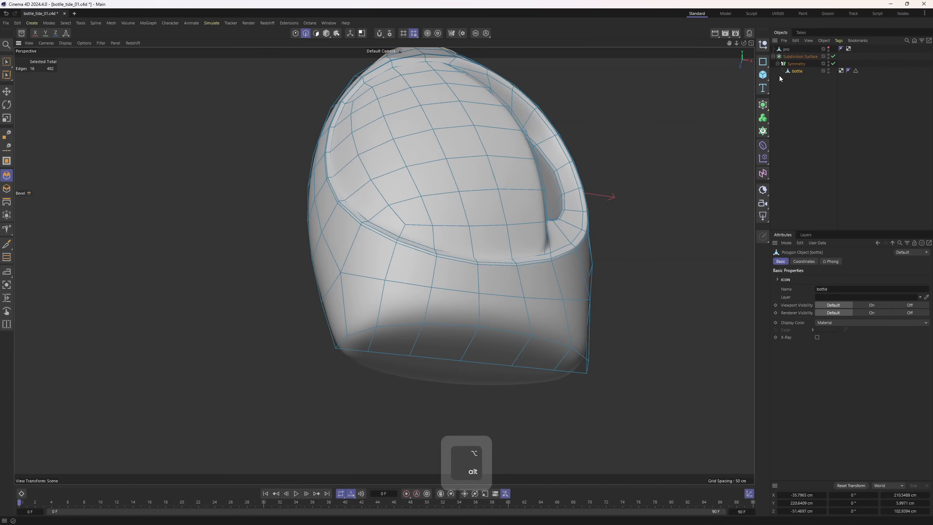
{"action": "left_click", "coordinate": [833, 57]}
{"action": "left_click", "coordinate": [833, 63]}
{"action": "key", "text": "F4"}
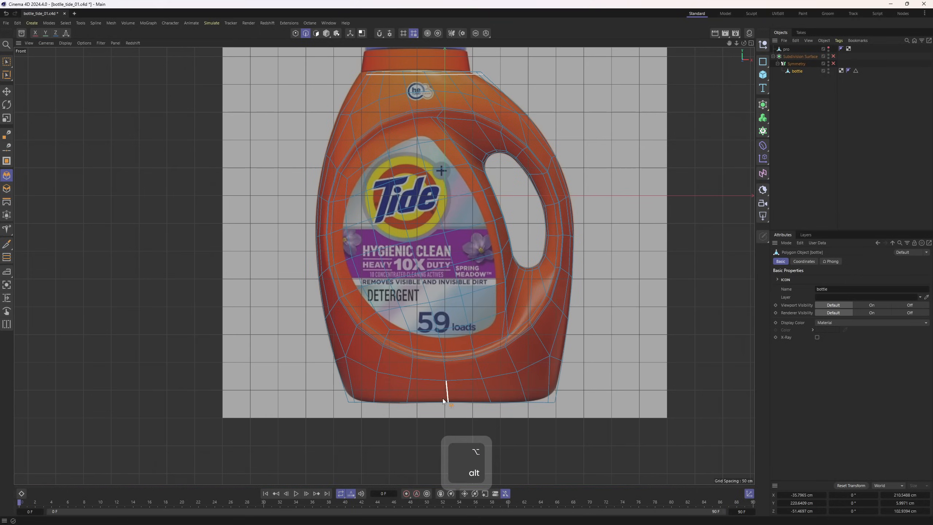
{"action": "key", "text": "F1"}
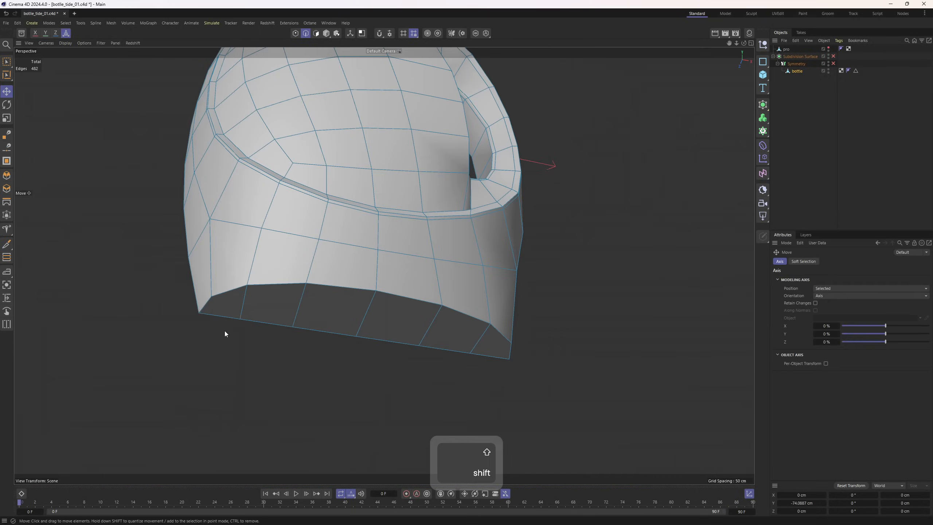
Step: Select all the rim edges around the base, including both corner edges, and examine the base outline in the front view
{"action": "double_click", "coordinate": [221, 293]}
{"action": "left_click", "coordinate": [217, 307], "text": "shift"}
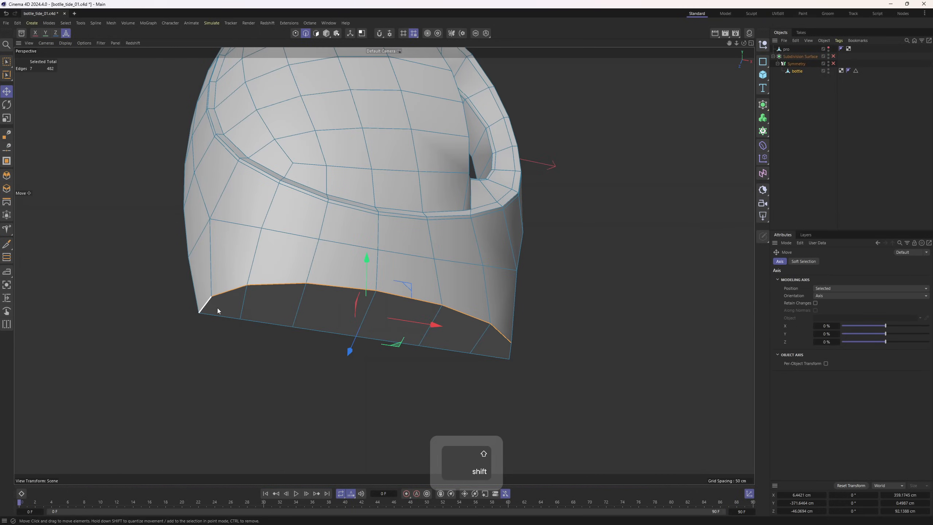
{"action": "left_click_drag", "start_coordinate": [554, 291], "coordinate": [533, 336], "text": "alt"}
{"action": "left_click", "coordinate": [532, 338], "text": "shift"}
{"action": "key", "text": "F5"}
{"action": "scroll", "coordinate": [701, 404], "scroll_direction": "up", "scroll_amount": 5}
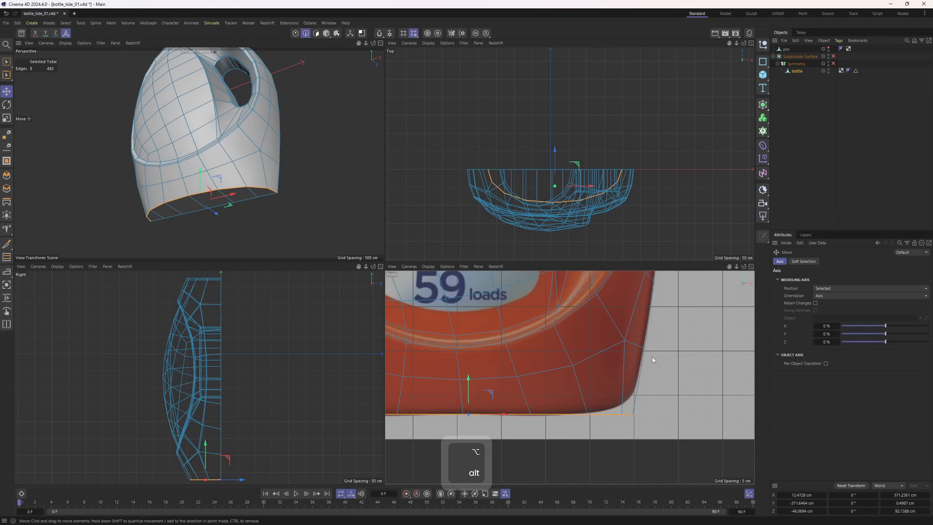
Step: Clone the base rim edges up the bottle wall with Edge Slide at an offset of about -28.7 cm
{"action": "middle_click", "coordinate": [282, 245]}
{"action": "left_click_drag", "start_coordinate": [388, 292], "coordinate": [427, 278], "text": "alt"}
{"action": "key", "text": "m"}
{"action": "key", "text": "o"}
{"action": "scroll", "coordinate": [467, 336], "scroll_direction": "up", "scroll_amount": 2}
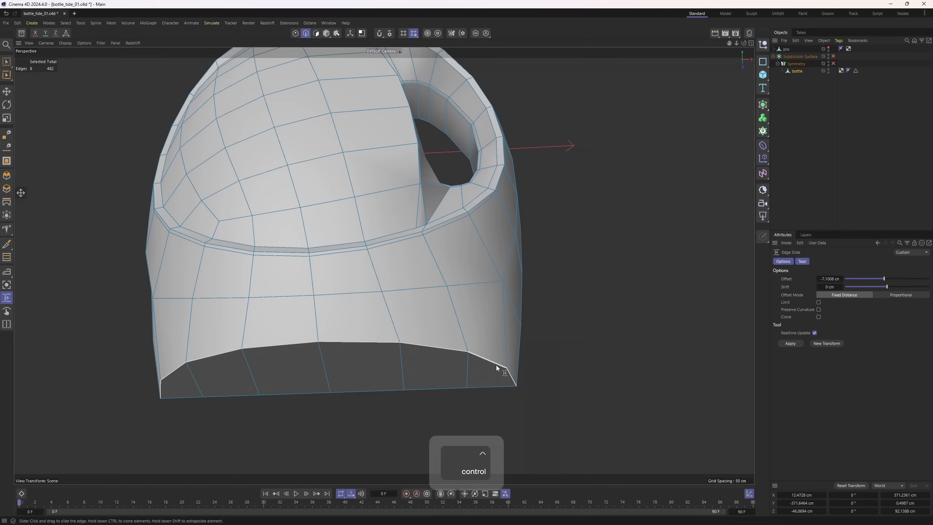
{"action": "left_click_drag", "start_coordinate": [496, 364], "coordinate": [483, 381], "text": "ctrl"}
Step: Enable the Subdivision Surface and check the rounded base in the front and perspective views
{"action": "key", "text": "q"}
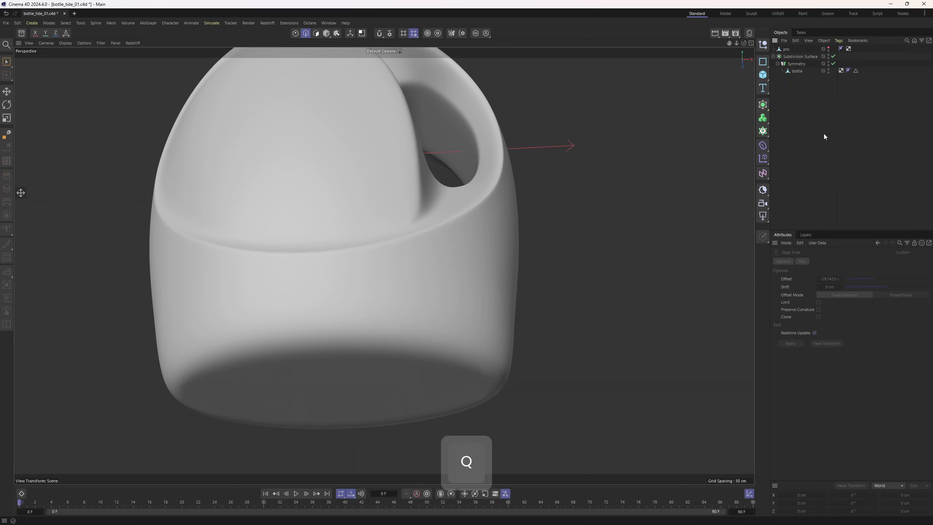
{"action": "middle_click", "coordinate": [641, 395]}
{"action": "middle_click", "coordinate": [265, 204]}
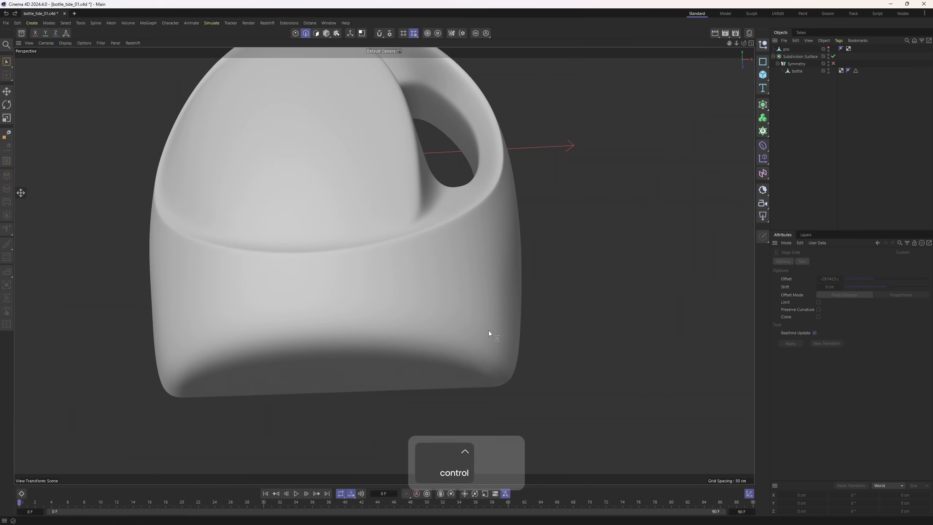
Step: Undo the cloned base loop and slide the selected base rim edges about 15 cm up the bottle wall
{"action": "left_click", "coordinate": [793, 71]}
{"action": "key", "text": "ctrl+z"}
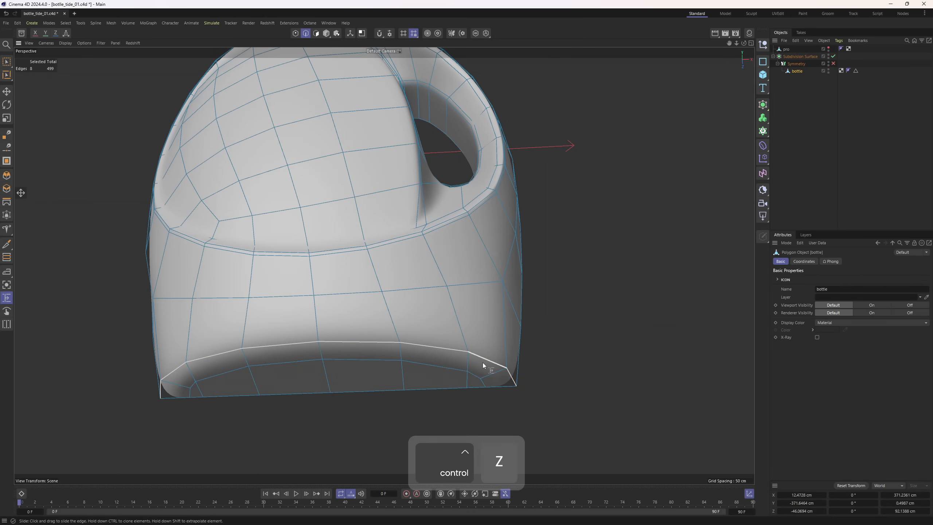
{"action": "middle_click", "coordinate": [532, 400]}
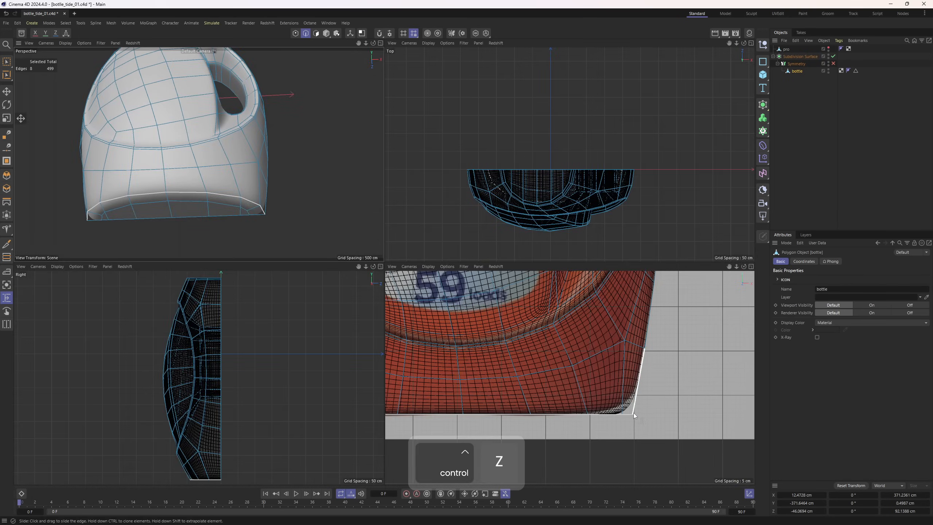
{"action": "left_click_drag", "start_coordinate": [633, 413], "coordinate": [631, 401]}
{"action": "key", "text": "F1"}
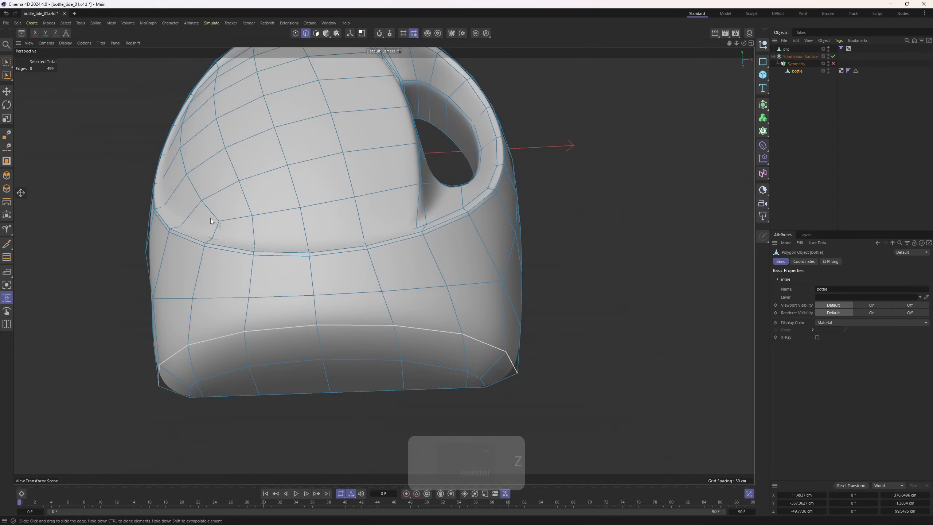
{"action": "left_click_drag", "start_coordinate": [367, 257], "coordinate": [526, 288], "text": "alt"}
{"action": "key", "text": "ctrl+z"}
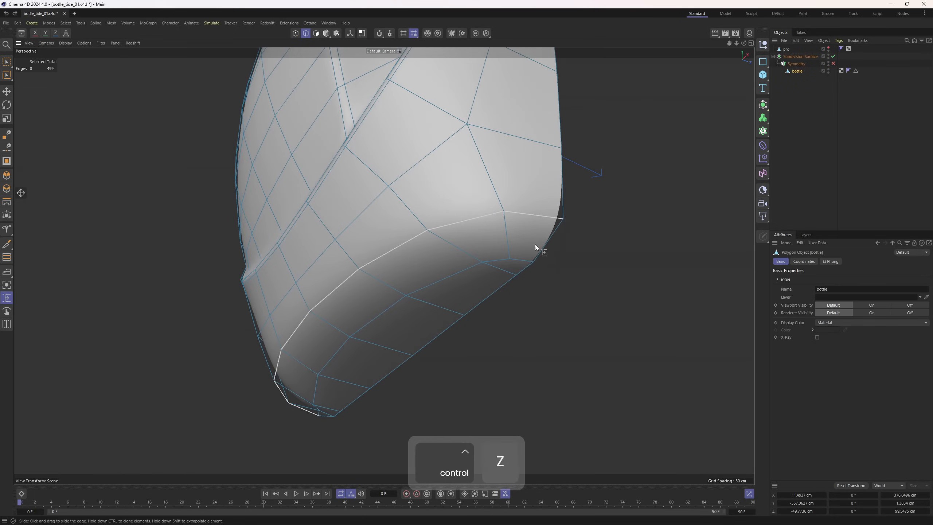
{"action": "left_click_drag", "start_coordinate": [534, 244], "coordinate": [516, 245], "text": "alt"}
Step: Slide individual points on the underside of the base along their edges to even out the polygon spacing
{"action": "key", "text": "1"}
{"action": "left_click_drag", "start_coordinate": [449, 272], "coordinate": [358, 379]}
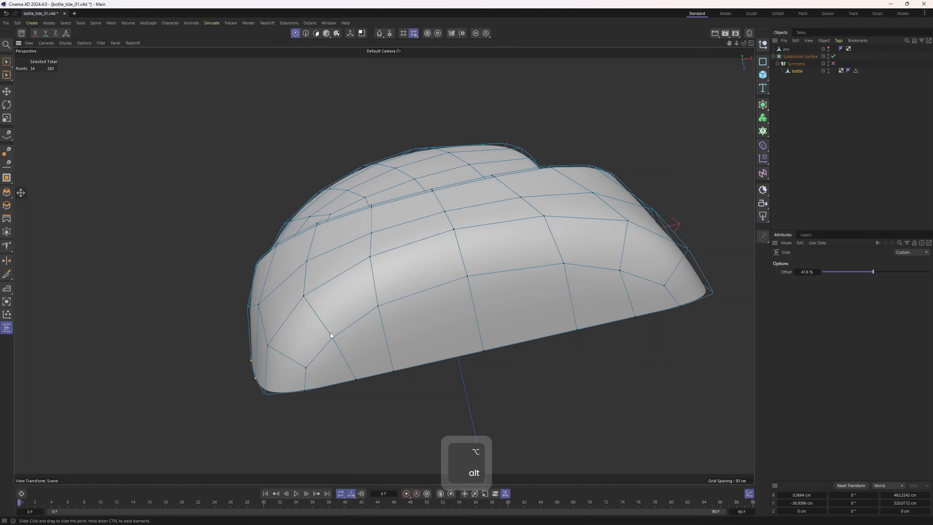
{"action": "left_click_drag", "start_coordinate": [332, 337], "coordinate": [413, 367]}
{"action": "left_click_drag", "start_coordinate": [557, 265], "coordinate": [549, 265]}
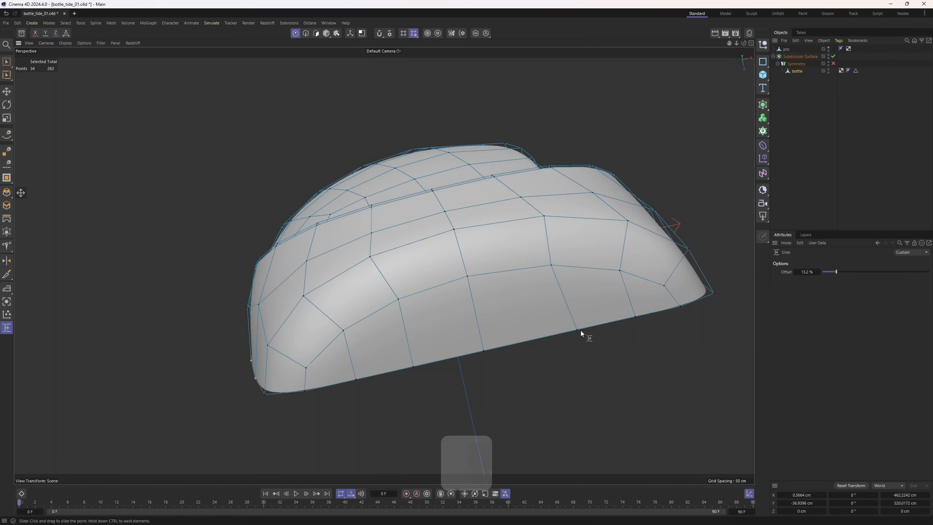
{"action": "left_click_drag", "start_coordinate": [577, 329], "coordinate": [563, 333]}
Step: Enable Symmetry and check the complete smoothed bottle in perspective and against the front reference image
{"action": "left_click", "coordinate": [797, 147]}
{"action": "left_click_drag", "start_coordinate": [596, 241], "coordinate": [783, 107], "text": "alt"}
{"action": "left_click", "coordinate": [833, 63]}
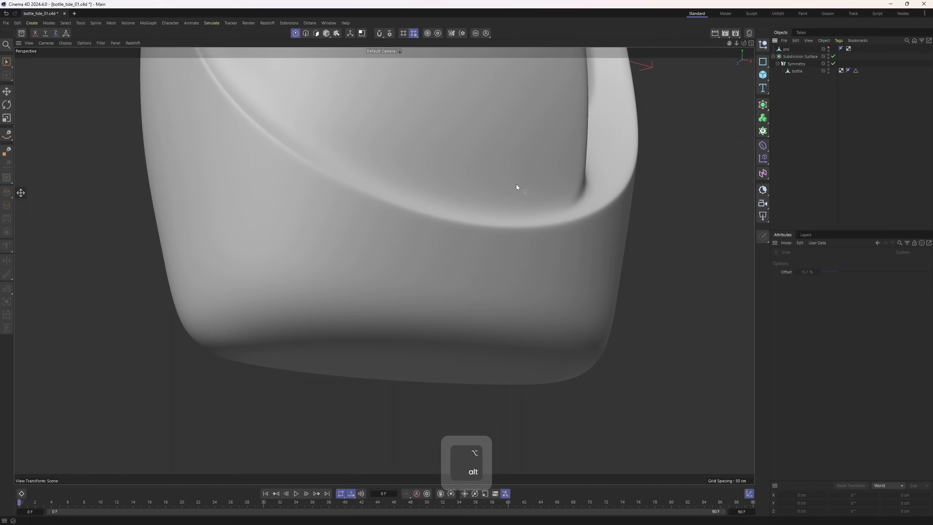
{"action": "left_click_drag", "start_coordinate": [516, 184], "coordinate": [374, 203], "text": "alt"}
{"action": "key", "text": "e"}
{"action": "middle_click", "coordinate": [492, 264]}
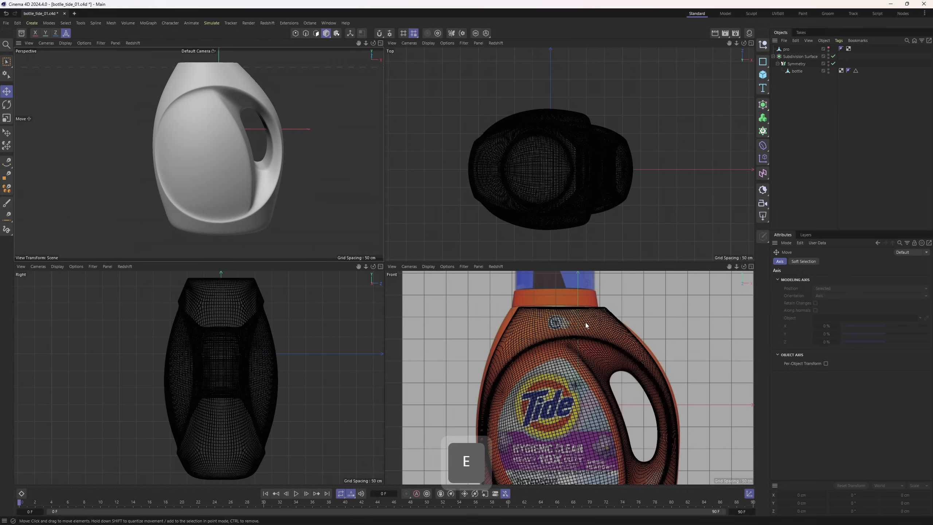
{"action": "middle_click", "coordinate": [585, 322]}
{"action": "scroll", "coordinate": [521, 269], "scroll_direction": "down", "scroll_amount": 2}
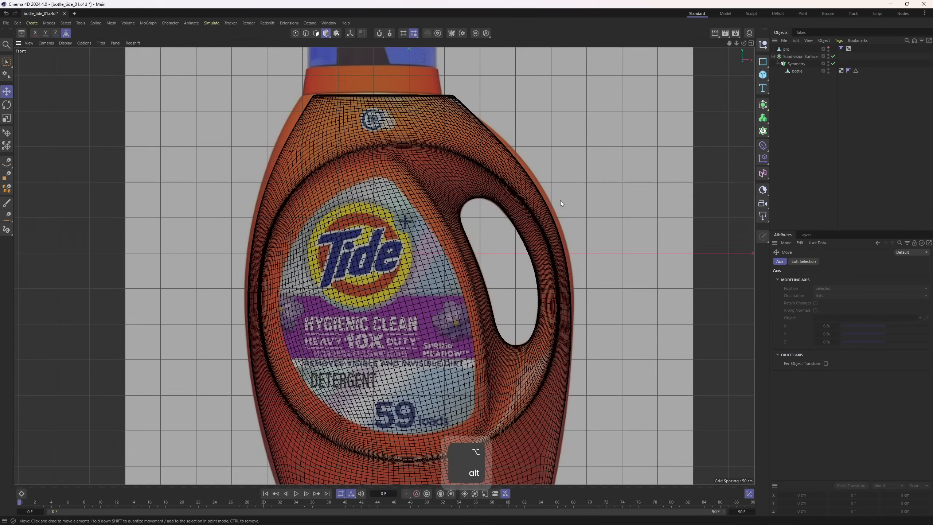
{"action": "scroll", "coordinate": [549, 202], "scroll_direction": "down", "scroll_amount": 3}
Step: Make the Symmetry generator editable and select the full bottle mesh for point editing
{"action": "key", "text": "e"}
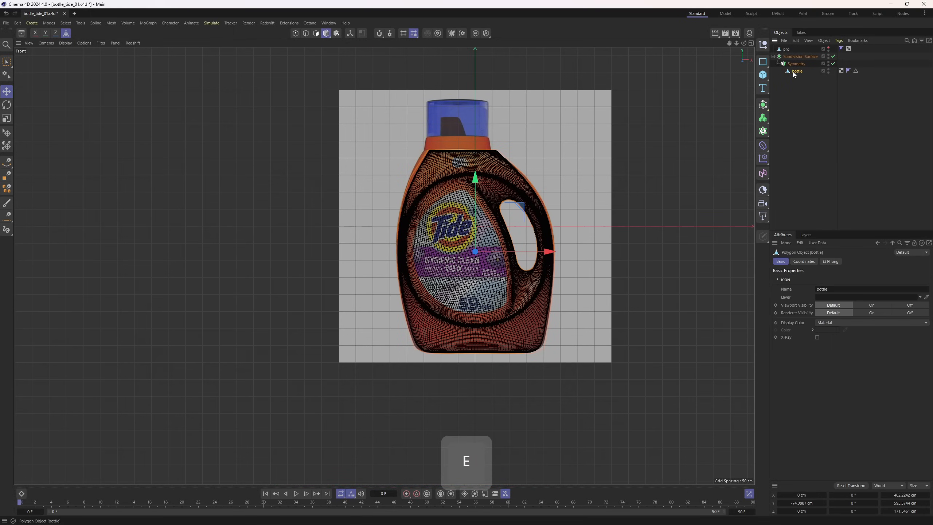
{"action": "left_click", "coordinate": [795, 65]}
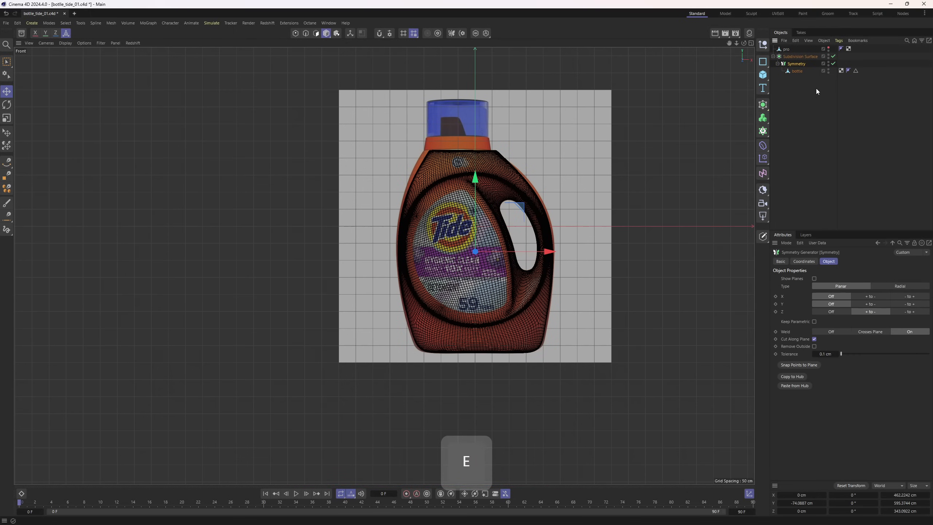
{"action": "key", "text": "c"}
{"action": "left_click", "coordinate": [795, 71]}
{"action": "key", "text": "1"}
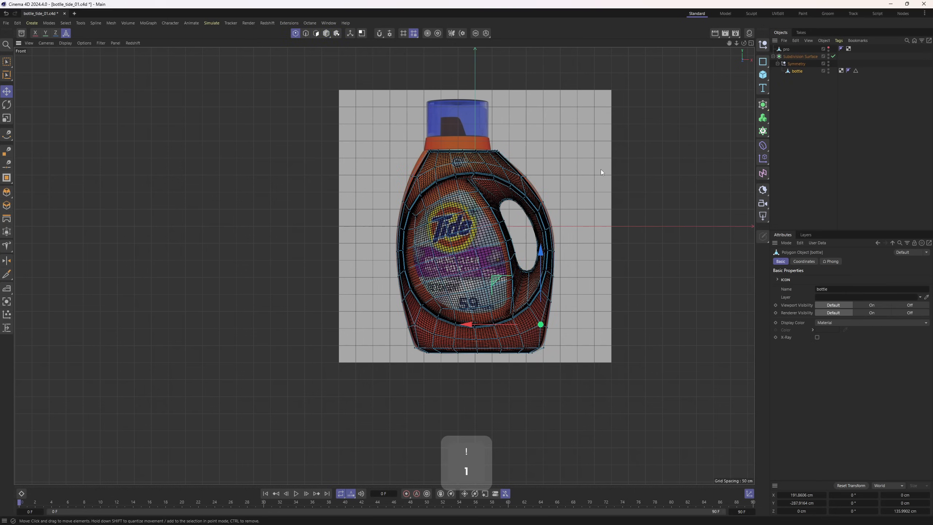
Step: Smear the handle-side shoulder outward with the Brush at a size of about 90.4 cm to match the reference outline
{"action": "middle_click_drag", "start_coordinate": [599, 170], "coordinate": [509, 164], "text": "alt"}
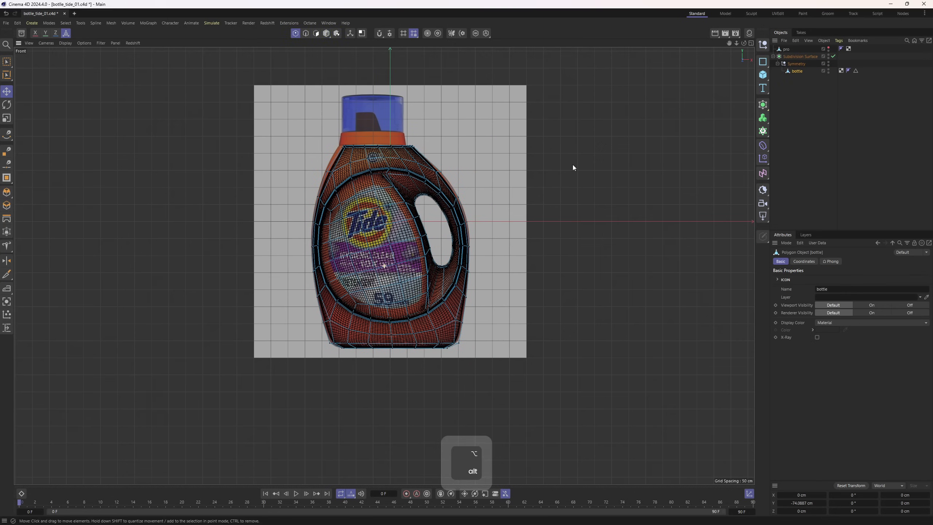
{"action": "scroll", "coordinate": [573, 168], "scroll_direction": "up", "scroll_amount": 3}
{"action": "key", "text": "m"}
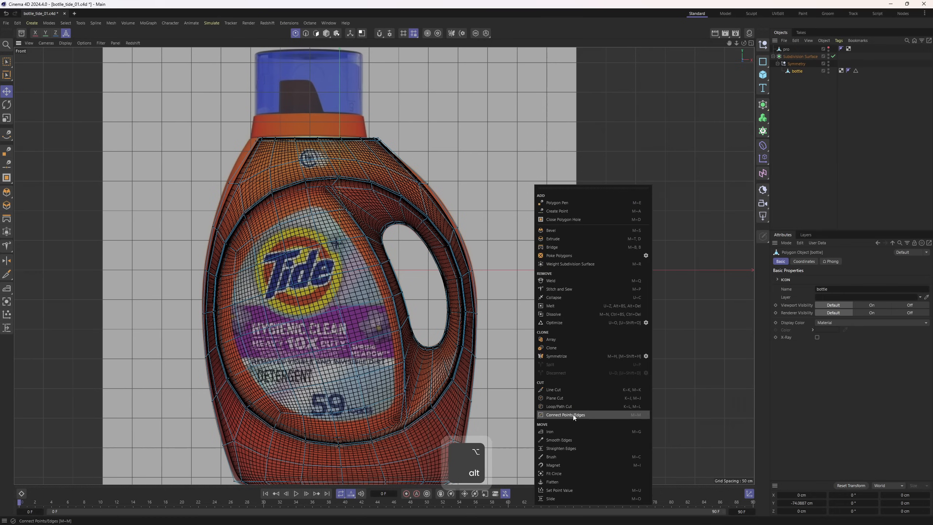
{"action": "left_click", "coordinate": [556, 457]}
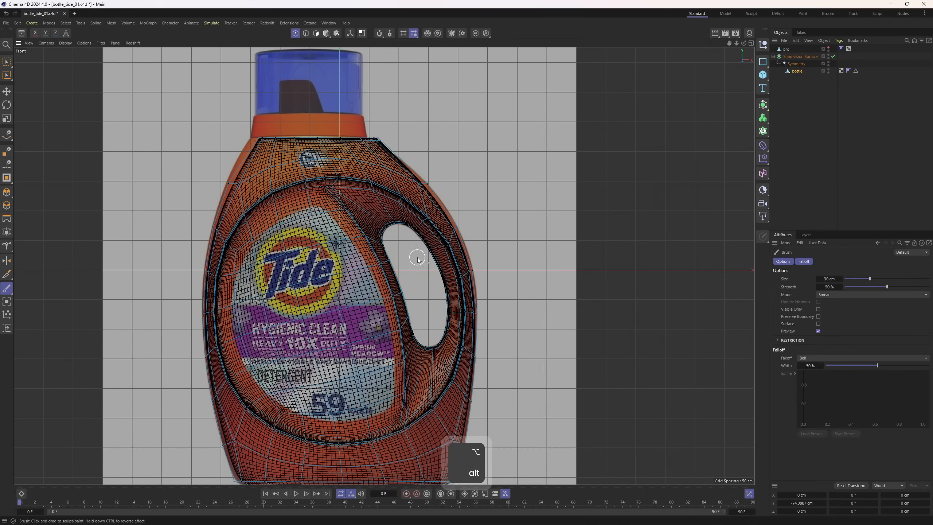
{"action": "scroll", "coordinate": [402, 210], "scroll_direction": "up", "scroll_amount": 5}
{"action": "middle_click_drag", "start_coordinate": [422, 243], "coordinate": [505, 249]}
{"action": "mouse_move", "coordinate": [423, 219]}
{"action": "middle_mouse_down", "text": "alt"}
{"action": "mouse_move", "coordinate": [418, 166]}
{"action": "mouse_move", "coordinate": [455, 198]}
{"action": "middle_mouse_up", "text": "alt"}
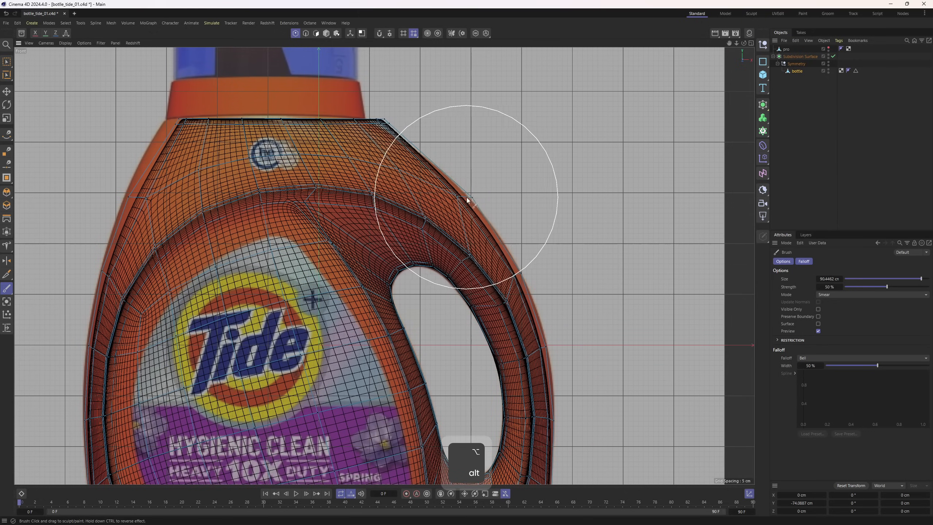
{"action": "mouse_move", "coordinate": [526, 265]}
{"action": "middle_mouse_down", "text": "alt"}
{"action": "mouse_move", "coordinate": [516, 236]}
{"action": "mouse_move", "coordinate": [509, 256]}
{"action": "middle_mouse_up", "text": "alt"}
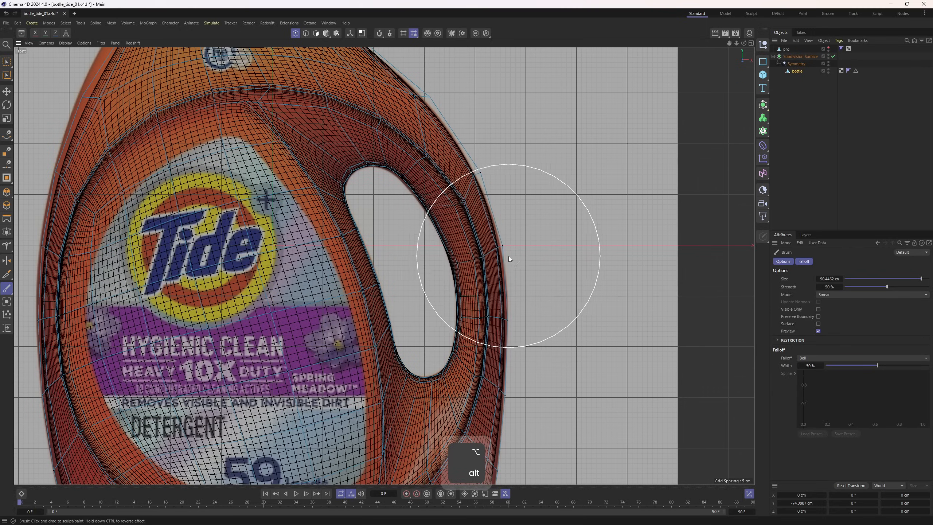
Step: Brush the outer handle wall and the lower wall beneath it outward to the reference silhouette
{"action": "middle_click_drag", "start_coordinate": [529, 305], "coordinate": [524, 203], "text": "alt"}
{"action": "left_click_drag", "start_coordinate": [504, 234], "coordinate": [510, 234]}
{"action": "middle_click_drag", "start_coordinate": [513, 305], "coordinate": [517, 203], "text": "alt"}
{"action": "left_click_drag", "start_coordinate": [482, 269], "coordinate": [491, 271]}
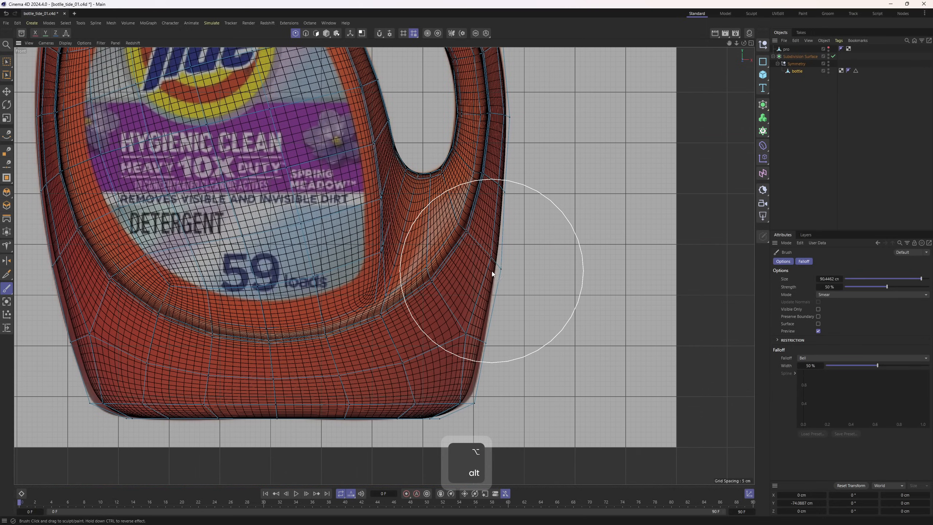
Step: Enlarge the Brush to about 117.7 cm and push the lower wall opposite the handle out to the reference edge
{"action": "middle_click_drag", "start_coordinate": [213, 357], "coordinate": [444, 347], "text": "alt"}
{"action": "middle_click_drag", "start_coordinate": [326, 389], "coordinate": [359, 388]}
{"action": "left_click_drag", "start_coordinate": [302, 374], "coordinate": [282, 374]}
{"action": "middle_click_drag", "start_coordinate": [267, 247], "coordinate": [280, 319], "text": "alt"}
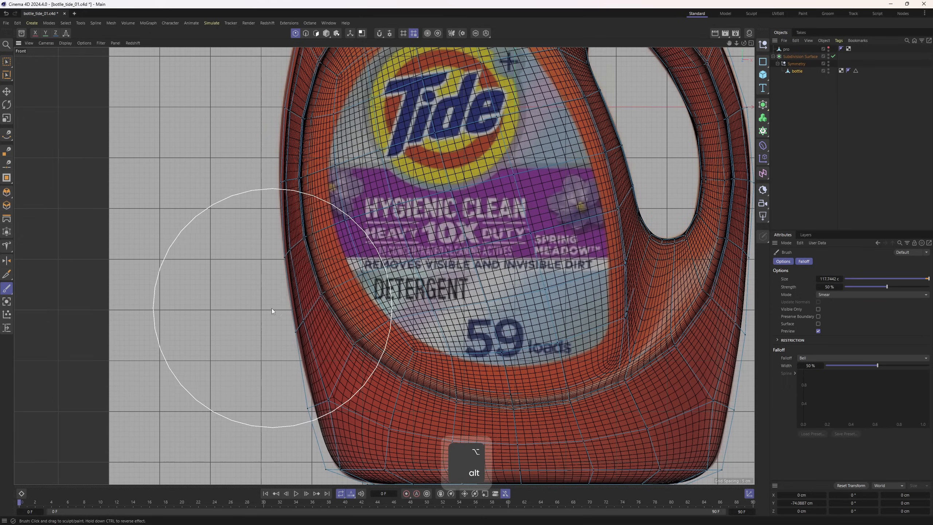
Step: Undo the last stroke and, with a Brush of about 90.8 cm, smear the label-side wall and shoulder outward to the reference
{"action": "mouse_move", "coordinate": [252, 252]}
{"action": "middle_mouse_down", "text": "alt"}
{"action": "mouse_move", "coordinate": [285, 310]}
{"action": "mouse_move", "coordinate": [259, 300]}
{"action": "middle_mouse_up", "text": "alt"}
{"action": "key", "text": "ctrl+z"}
{"action": "middle_click_drag", "start_coordinate": [298, 229], "coordinate": [304, 269], "text": "alt"}
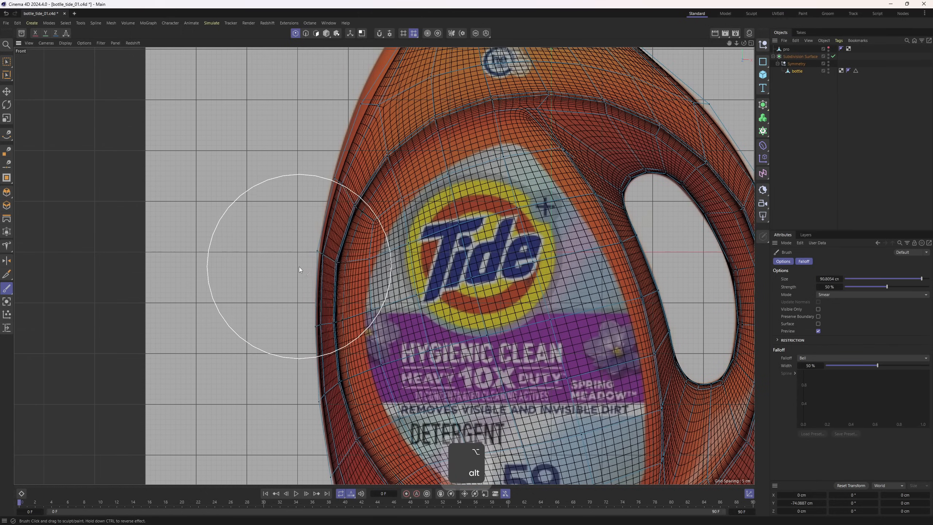
{"action": "mouse_move", "coordinate": [291, 228]}
{"action": "middle_mouse_down", "text": "alt"}
{"action": "mouse_move", "coordinate": [338, 256]}
{"action": "mouse_move", "coordinate": [319, 288]}
{"action": "middle_mouse_up", "text": "alt"}
{"action": "middle_click_drag", "start_coordinate": [351, 254], "coordinate": [130, 195], "text": "alt"}
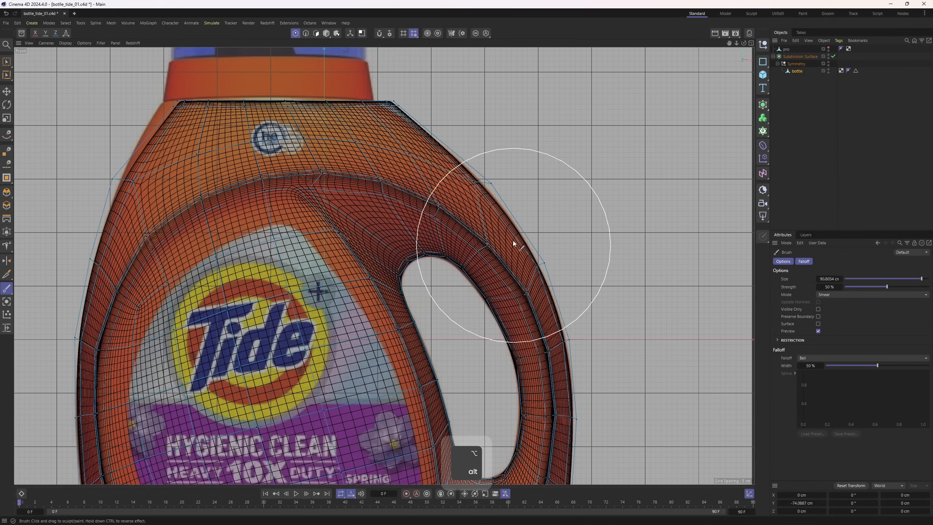
Step: Nudge the handle-side silhouette slightly outward again below the shoulder with the same Brush
{"action": "middle_click_drag", "start_coordinate": [513, 243], "coordinate": [541, 306], "text": "alt"}
{"action": "left_click_drag", "start_coordinate": [514, 243], "coordinate": [521, 243]}
{"action": "middle_click_drag", "start_coordinate": [551, 311], "coordinate": [549, 205], "text": "alt"}
Step: Reduce the Brush to about 41 cm and fit the upper and outer edges of the handle opening to the reference
{"action": "right_click_drag", "start_coordinate": [464, 251], "coordinate": [480, 225], "text": "alt"}
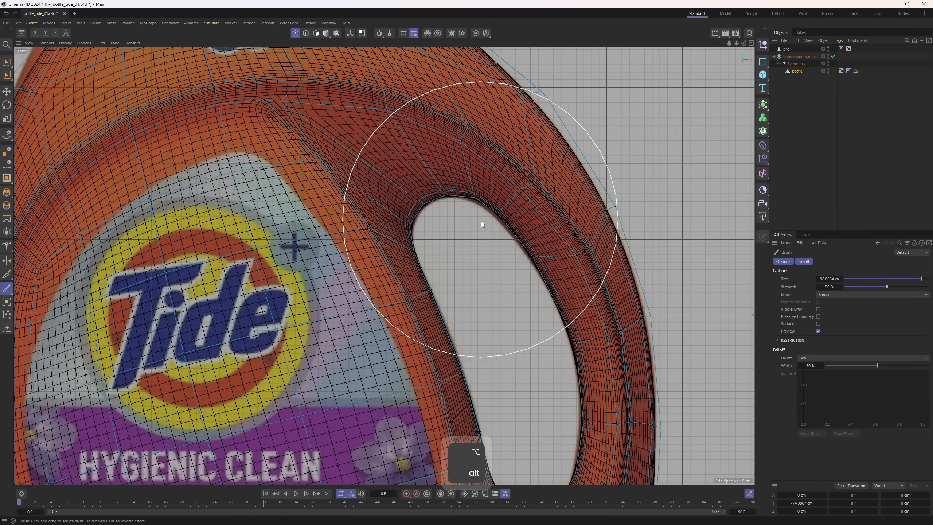
{"action": "middle_click_drag", "start_coordinate": [482, 223], "coordinate": [384, 223]}
{"action": "scroll", "coordinate": [487, 172], "scroll_direction": "down", "scroll_amount": 5}
{"action": "middle_click_drag", "start_coordinate": [493, 169], "coordinate": [480, 258], "text": "alt"}
{"action": "scroll", "coordinate": [502, 214], "scroll_direction": "up", "scroll_amount": 5}
{"action": "scroll", "coordinate": [481, 257], "scroll_direction": "down", "scroll_amount": 2}
{"action": "mouse_move", "coordinate": [502, 295]}
{"action": "middle_mouse_down", "text": "alt"}
{"action": "mouse_move", "coordinate": [495, 236]}
{"action": "mouse_move", "coordinate": [508, 215]}
{"action": "middle_mouse_up", "text": "alt"}
{"action": "scroll", "coordinate": [443, 239], "scroll_direction": "up", "scroll_amount": 4}
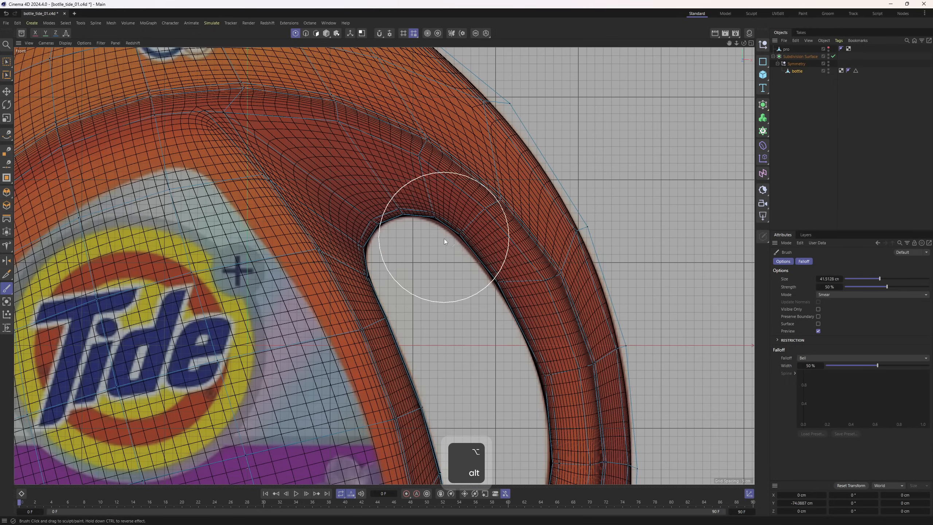
{"action": "middle_click_drag", "start_coordinate": [496, 279], "coordinate": [486, 187], "text": "alt"}
{"action": "scroll", "coordinate": [505, 257], "scroll_direction": "down", "scroll_amount": 2}
{"action": "middle_click_drag", "start_coordinate": [521, 338], "coordinate": [514, 264], "text": "alt"}
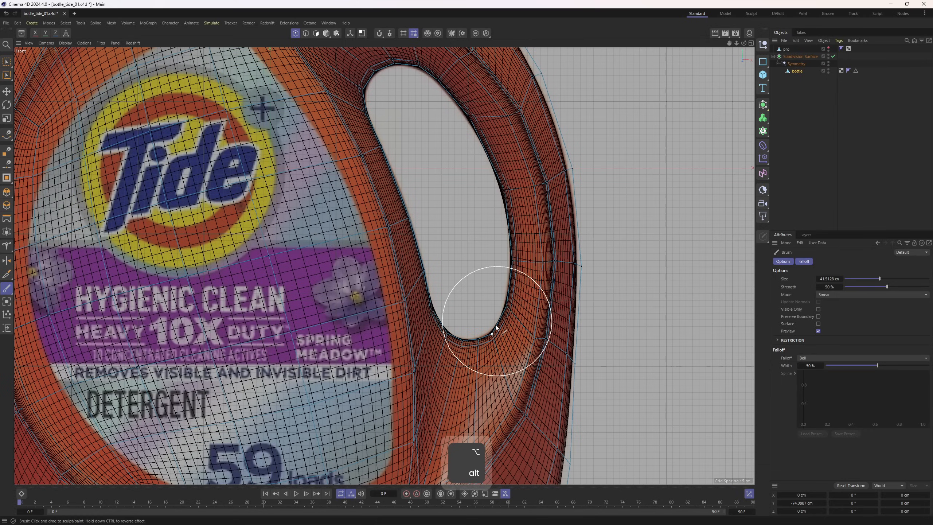
Step: Shrink the Brush to about 19 cm and reshape the lower curve of the handle opening, redoing the unsatisfactory stroke
{"action": "scroll", "coordinate": [491, 348], "scroll_direction": "up", "scroll_amount": 5}
{"action": "middle_click_drag", "start_coordinate": [508, 333], "coordinate": [474, 334]}
{"action": "mouse_move", "coordinate": [498, 338]}
{"action": "left_mouse_down"}
{"action": "mouse_move", "coordinate": [505, 330]}
{"action": "mouse_move", "coordinate": [471, 352]}
{"action": "left_mouse_up"}
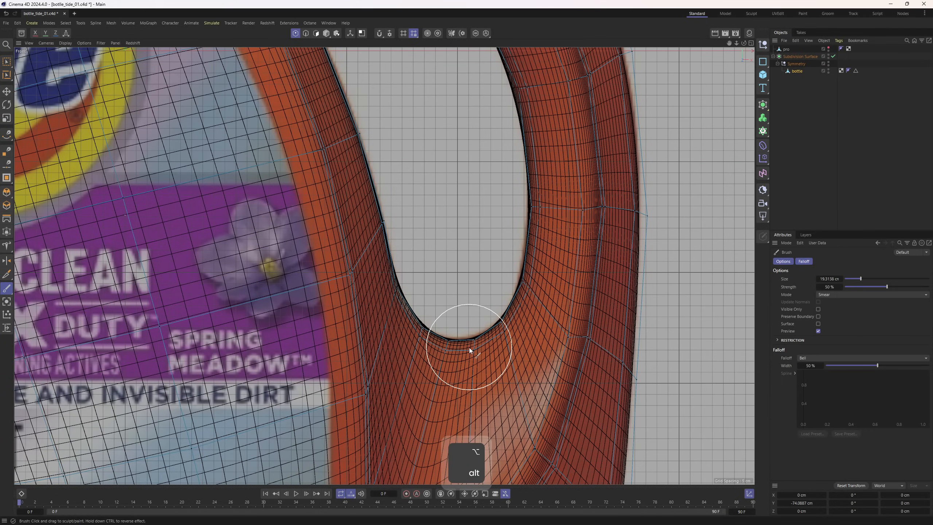
{"action": "middle_click_drag", "start_coordinate": [526, 282], "coordinate": [531, 311], "text": "alt"}
{"action": "key", "text": "ctrl+z"}
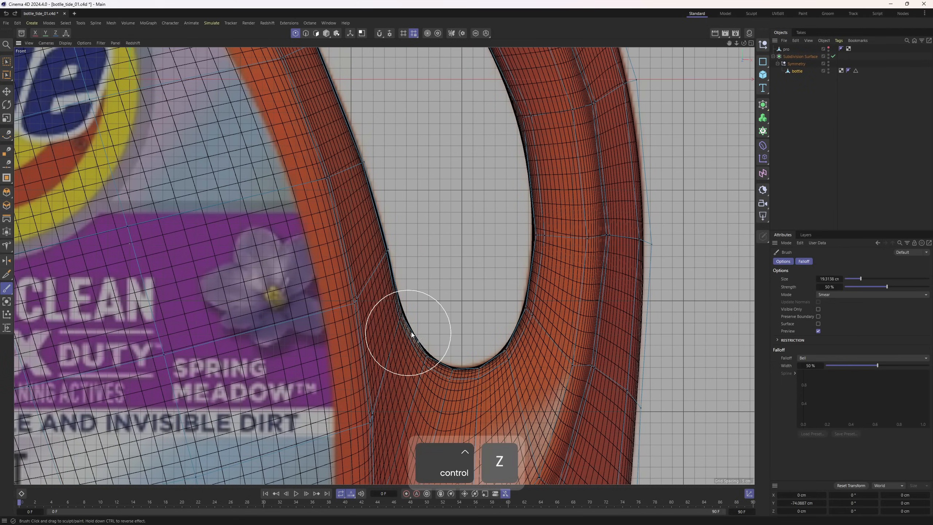
{"action": "left_click_drag", "start_coordinate": [480, 378], "coordinate": [509, 349]}
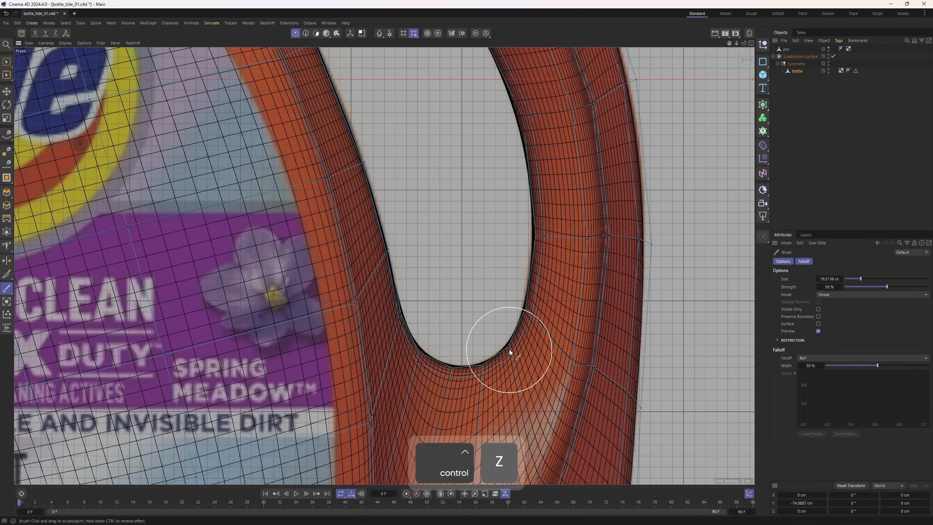
Step: Refine the label-side edge of the handle opening with the Brush and disable the Subdivision Surface at the neck
{"action": "mouse_move", "coordinate": [372, 74]}
{"action": "middle_mouse_down", "text": "alt"}
{"action": "mouse_move", "coordinate": [472, 325]}
{"action": "mouse_move", "coordinate": [411, 190]}
{"action": "middle_mouse_up", "text": "alt"}
{"action": "scroll", "coordinate": [477, 331], "scroll_direction": "up", "scroll_amount": 2}
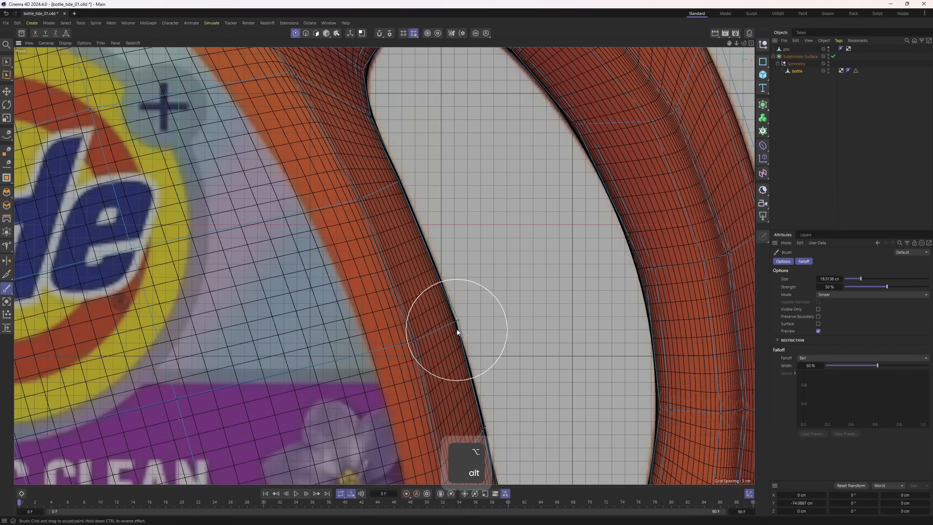
{"action": "scroll", "coordinate": [469, 337], "scroll_direction": "down", "scroll_amount": 5}
{"action": "middle_click_drag", "start_coordinate": [468, 333], "coordinate": [461, 233], "text": "alt"}
{"action": "middle_click_drag", "start_coordinate": [320, 70], "coordinate": [481, 441], "text": "alt"}
{"action": "key", "text": "q"}
Step: Try to shift the neck rim points about 14 cm along negative X beneath the cap, and undo the shift
{"action": "key", "text": "space"}
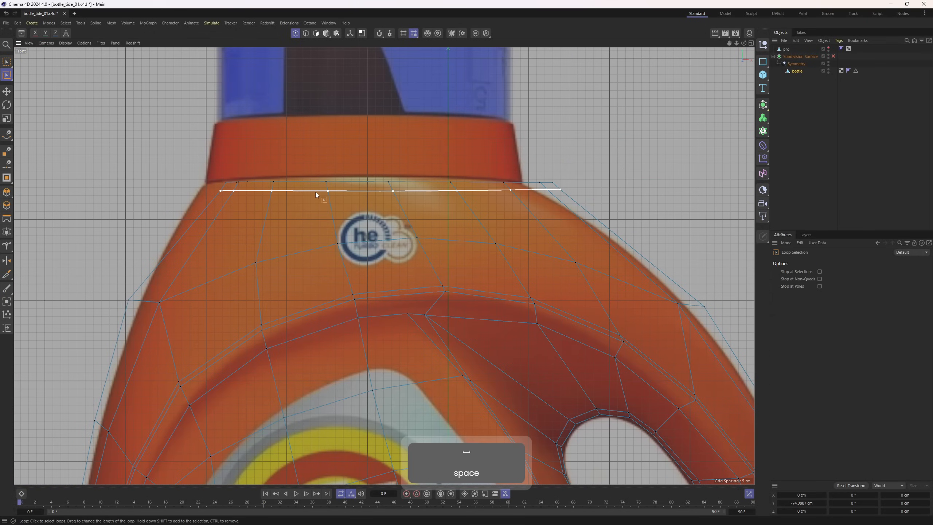
{"action": "mouse_move", "coordinate": [169, 144]}
{"action": "left_mouse_down"}
{"action": "mouse_move", "coordinate": [337, 179]}
{"action": "mouse_move", "coordinate": [625, 212]}
{"action": "left_mouse_up"}
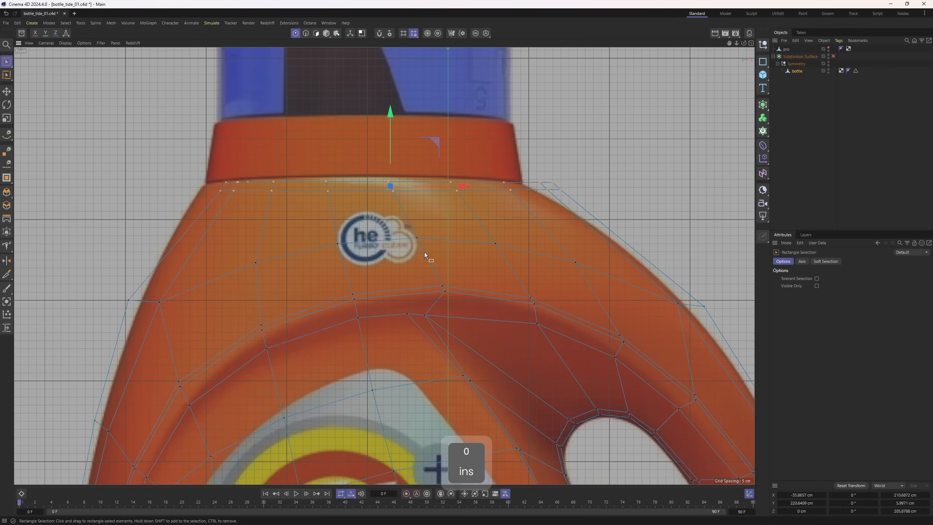
{"action": "left_click_drag", "start_coordinate": [459, 190], "coordinate": [437, 191]}
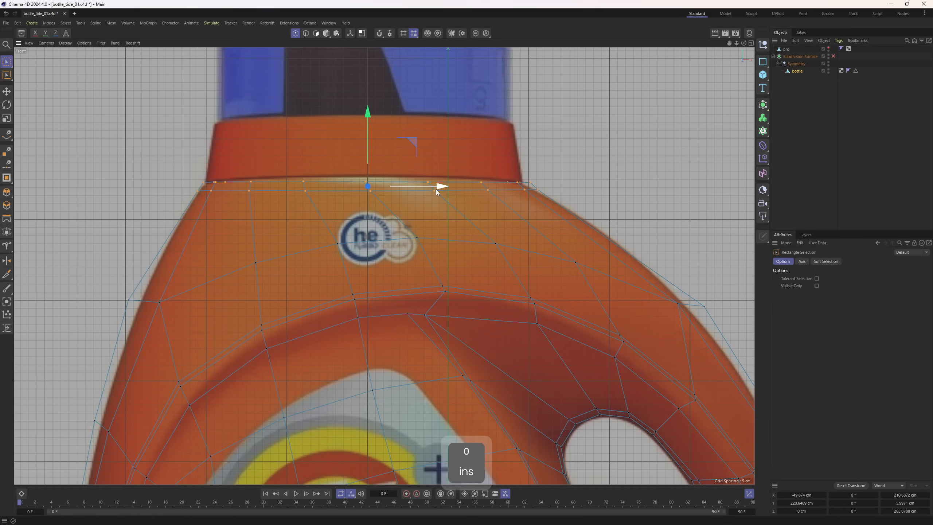
{"action": "key", "text": "2"}
{"action": "key", "text": "e"}
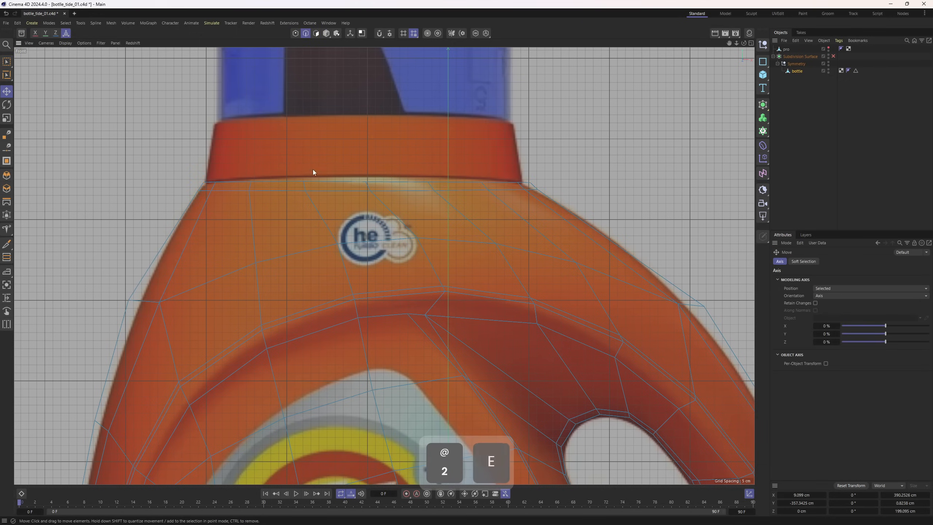
{"action": "key", "text": "1"}
{"action": "key", "text": "ctrl"}
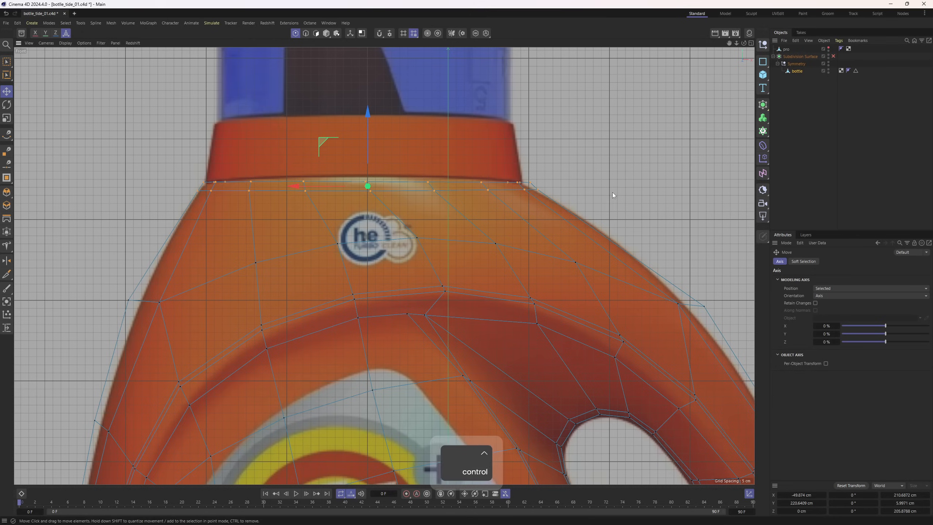
{"action": "key", "text": "ctrl+z"}
Step: Try to brush the outer side of the neck rim toward the cap's edge in the reference, and undo the stroke
{"action": "right_click", "coordinate": [514, 307]}
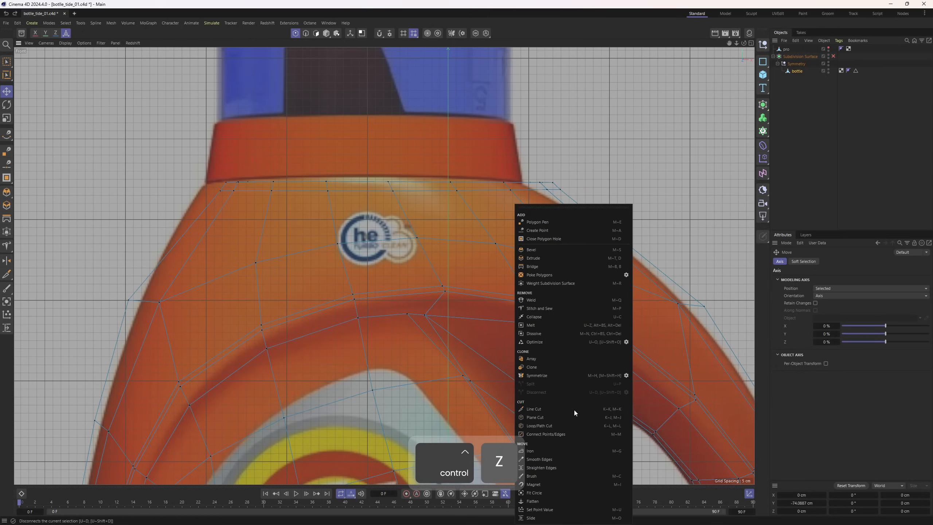
{"action": "middle_click_drag", "start_coordinate": [253, 187], "coordinate": [300, 185]}
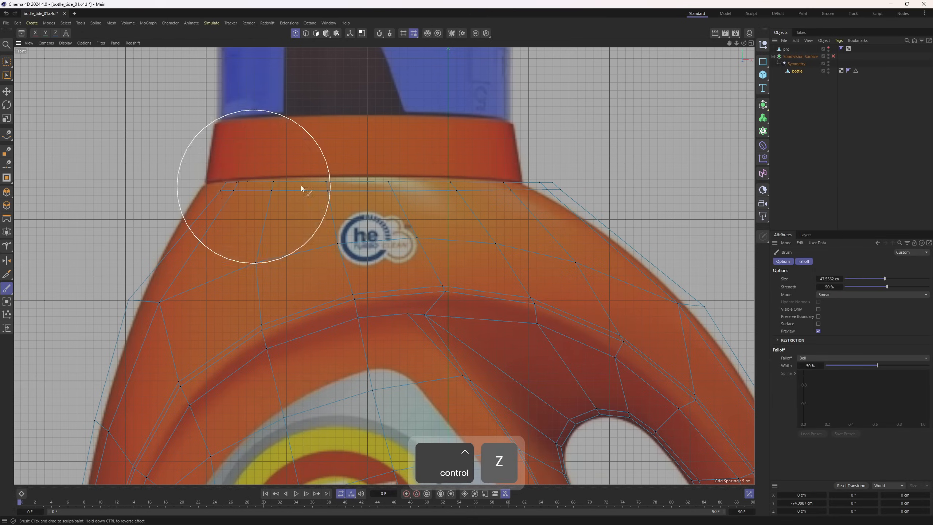
{"action": "left_click_drag", "start_coordinate": [256, 186], "coordinate": [197, 183]}
{"action": "middle_click", "coordinate": [197, 182]}
{"action": "middle_click", "coordinate": [205, 180]}
{"action": "mouse_move", "coordinate": [251, 162]}
{"action": "left_mouse_down", "text": "alt"}
{"action": "mouse_move", "coordinate": [239, 178]}
{"action": "mouse_move", "coordinate": [381, 245]}
{"action": "mouse_move", "coordinate": [318, 261]}
{"action": "left_mouse_up", "text": "alt"}
{"action": "key", "text": "ctrl+z"}
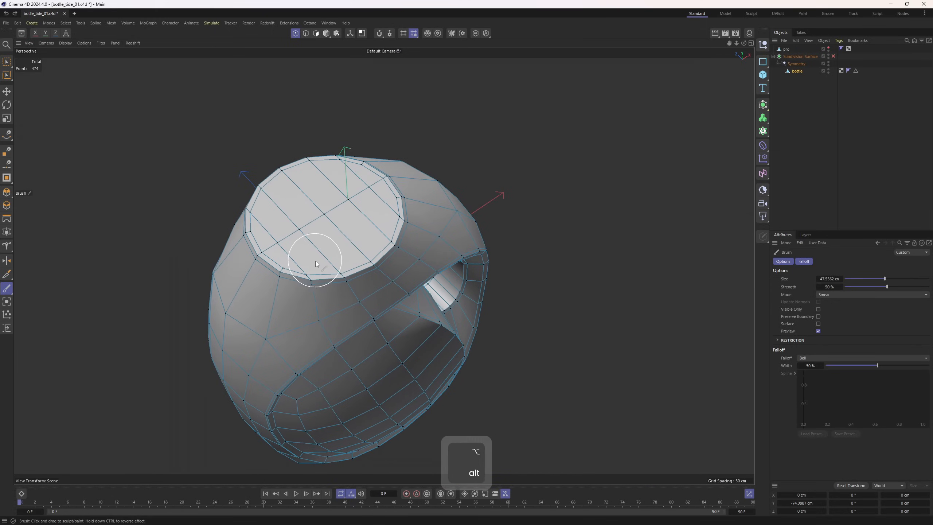
Step: Select the polygons on top of the neck for a move and undo their shift
{"action": "key", "text": "Return"}
{"action": "key", "text": "Return"}
{"action": "key", "text": "e"}
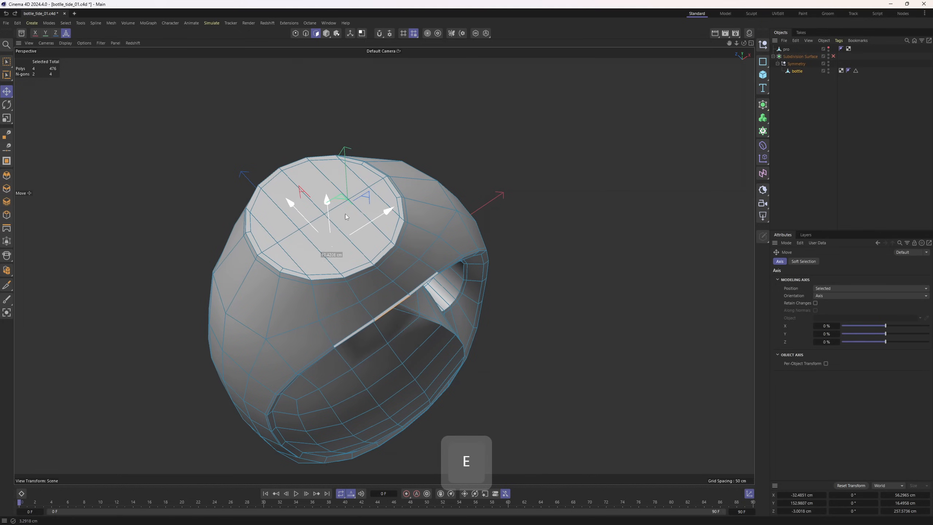
{"action": "key", "text": "ctrl+z"}
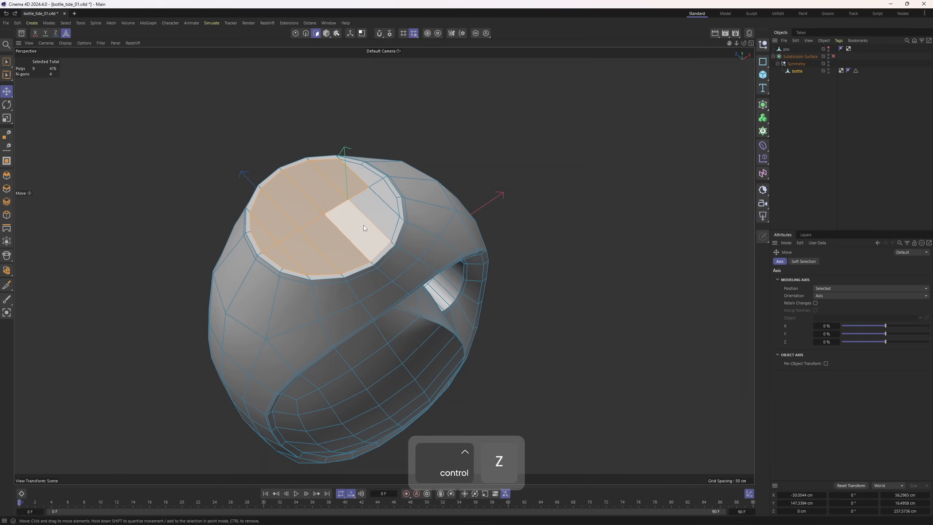
Step: Select the neck rim points in the front view, shift them along negative X beneath the cap, and enable the Subdivision Surface
{"action": "key", "text": "F4"}
{"action": "key", "text": "1"}
{"action": "key", "text": "0"}
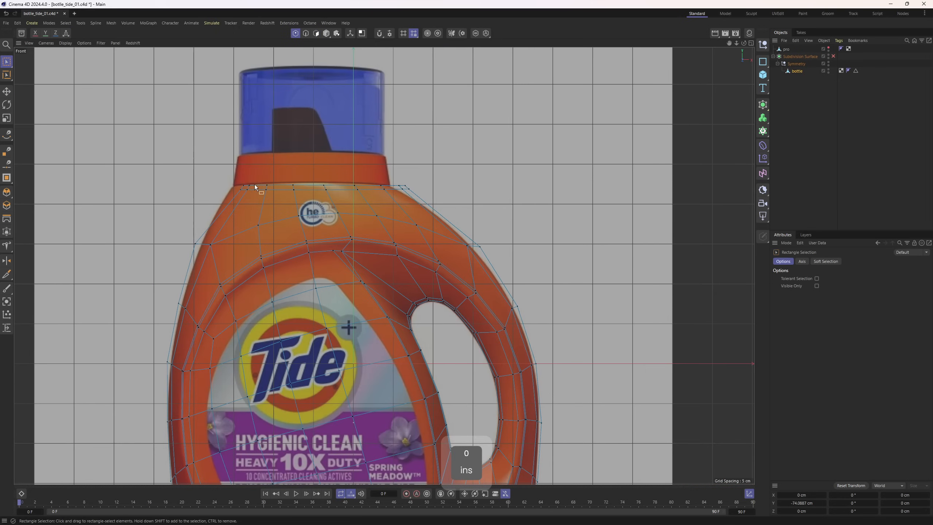
{"action": "left_click_drag", "start_coordinate": [211, 162], "coordinate": [444, 200]}
{"action": "left_click_drag", "start_coordinate": [375, 188], "coordinate": [386, 187]}
{"action": "key", "text": "q"}
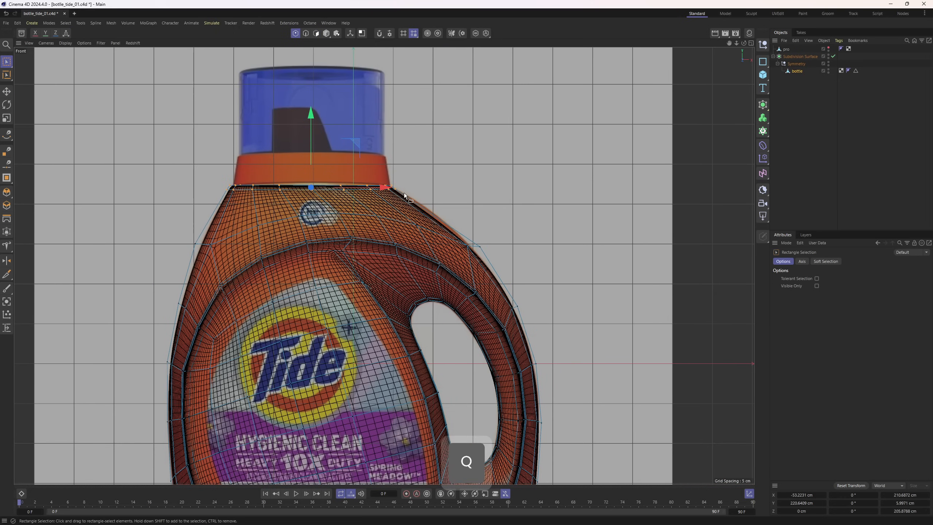
Step: Fit the shoulder contour above the handle opening to the reference silhouette with a Brush of about 48 cm
{"action": "left_click", "coordinate": [529, 177]}
{"action": "right_click", "coordinate": [538, 203]}
{"action": "left_click", "coordinate": [583, 475]}
{"action": "scroll", "coordinate": [421, 207], "scroll_direction": "up", "scroll_amount": 5}
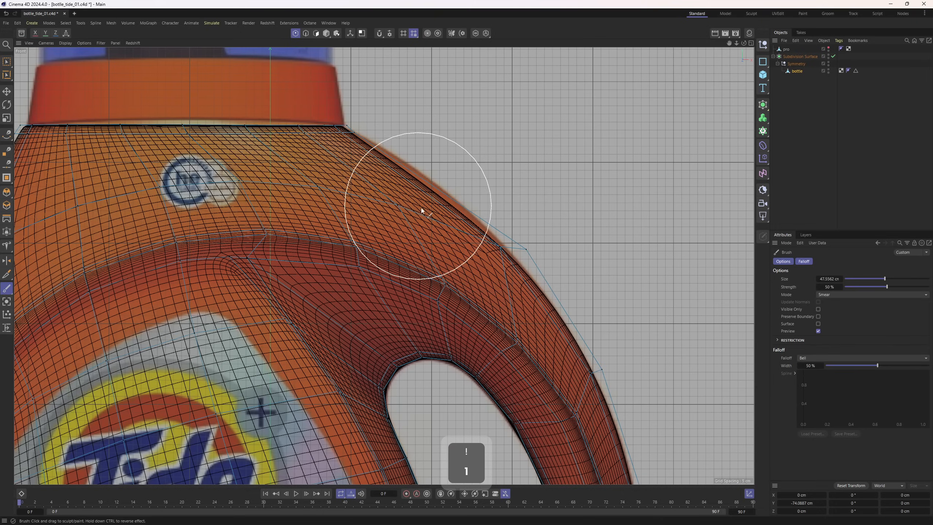
{"action": "scroll", "coordinate": [523, 181], "scroll_direction": "down", "scroll_amount": 5}
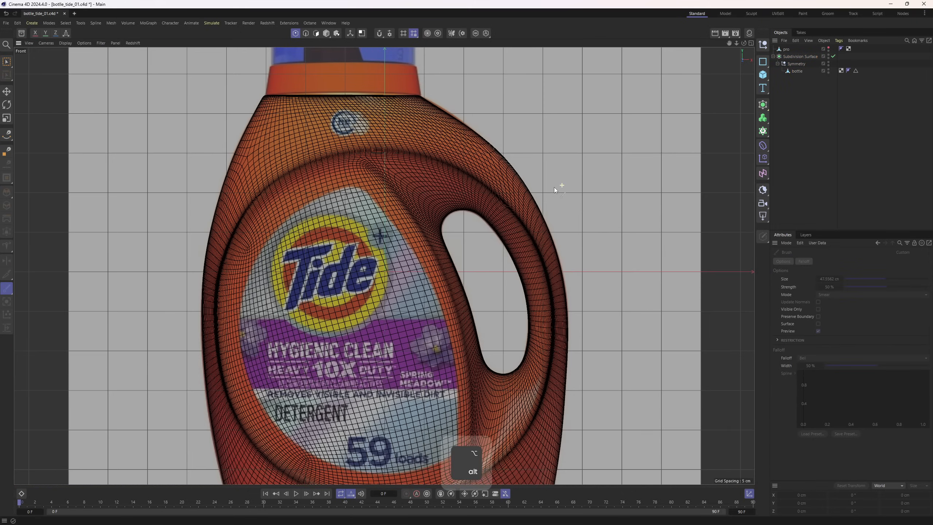
{"action": "key", "text": "ctrl+z"}
{"action": "left_click_drag", "start_coordinate": [490, 127], "coordinate": [476, 111]}
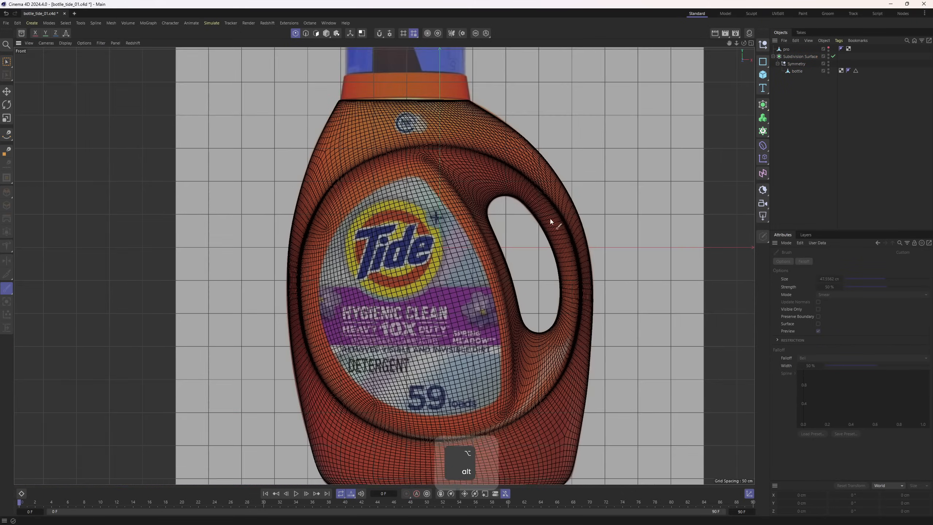
Step: Disable the Subdivision Surface and slide points along the edge loop below the neck to even out their spacing
{"action": "right_click_drag", "start_coordinate": [552, 223], "coordinate": [538, 263], "text": "alt"}
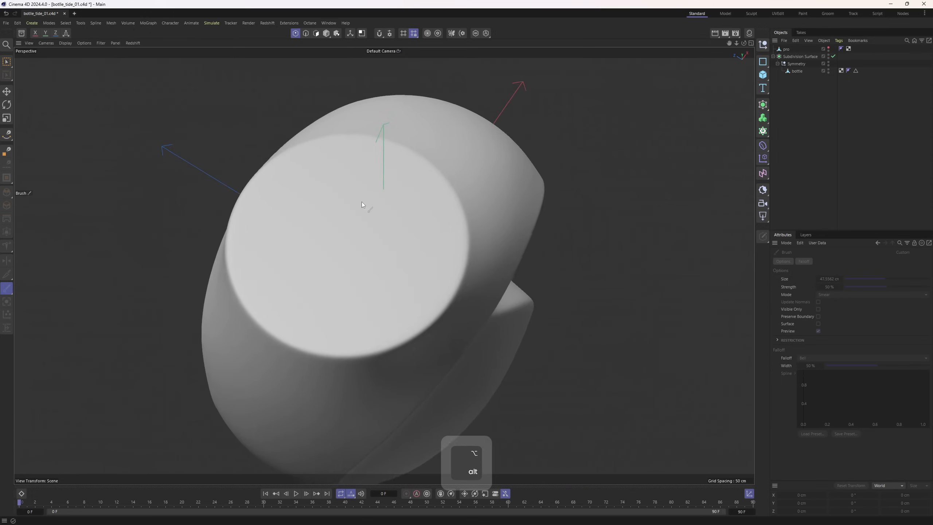
{"action": "left_click_drag", "start_coordinate": [362, 202], "coordinate": [434, 203], "text": "alt"}
{"action": "key", "text": "2"}
{"action": "key", "text": "e"}
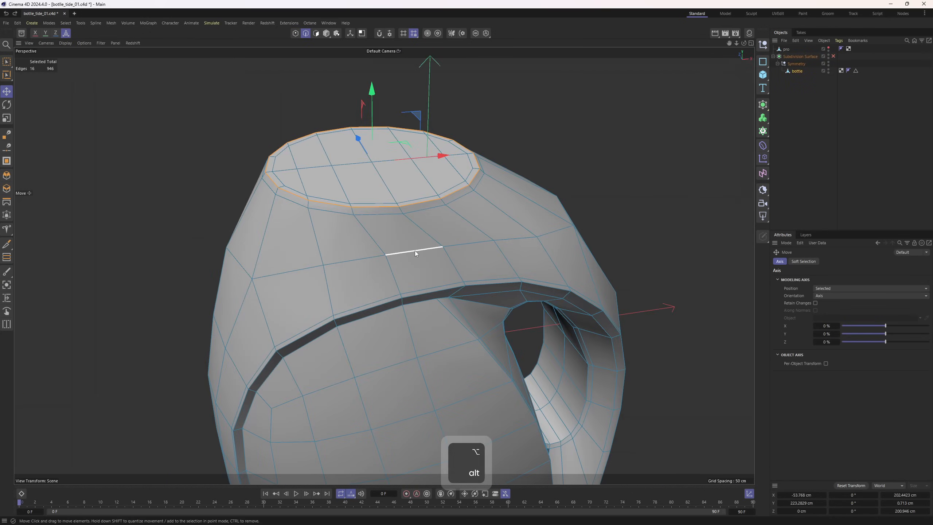
{"action": "key", "text": "m"}
{"action": "key", "text": "o"}
{"action": "left_click_drag", "start_coordinate": [373, 257], "coordinate": [371, 257]}
{"action": "left_click_drag", "start_coordinate": [397, 254], "coordinate": [374, 251], "text": "alt"}
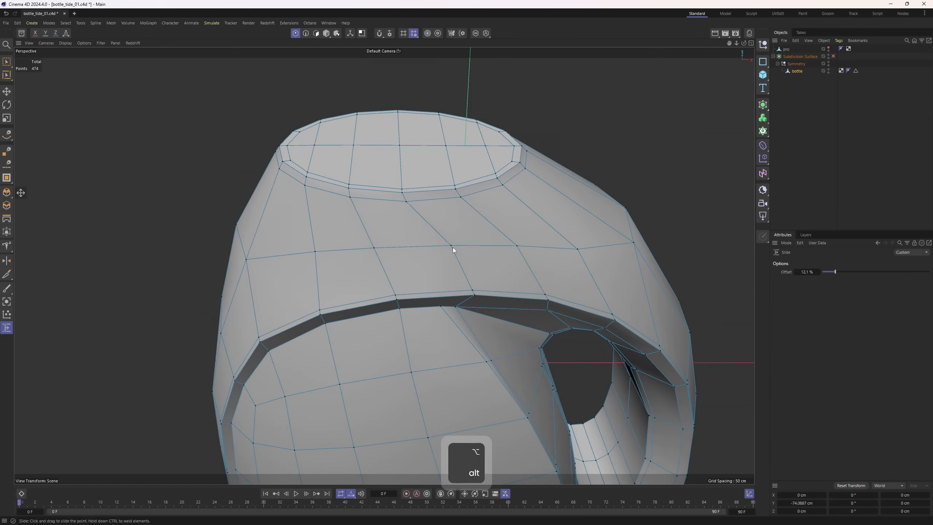
{"action": "left_click_drag", "start_coordinate": [451, 247], "coordinate": [439, 247]}
{"action": "left_click_drag", "start_coordinate": [515, 245], "coordinate": [504, 247]}
Step: Select the shoulder loop edges on both sides below the neck, scale them along Z to about 238 cm, and enable the Subdivision Surface
{"action": "left_click_drag", "start_coordinate": [537, 244], "coordinate": [318, 237], "text": "alt"}
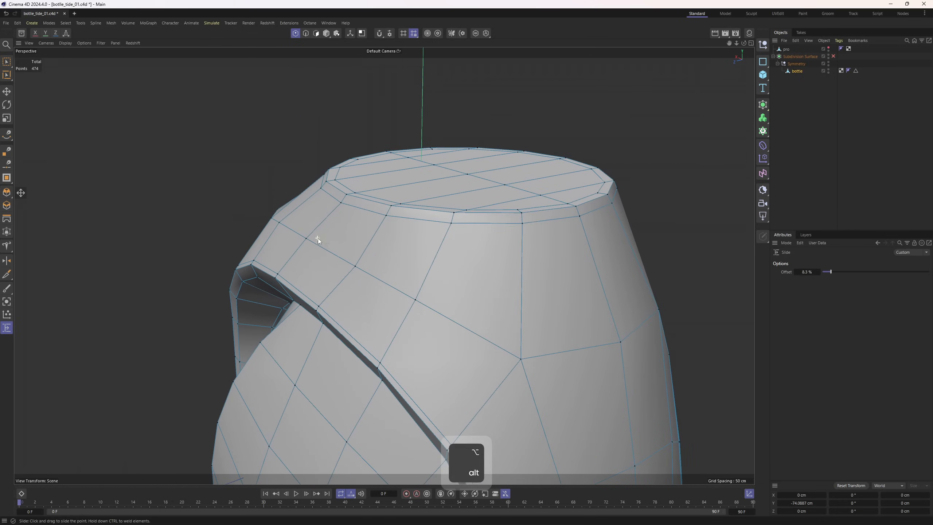
{"action": "key", "text": "2"}
{"action": "key", "text": "e"}
{"action": "left_click", "coordinate": [292, 232]}
{"action": "left_click", "coordinate": [343, 259], "text": "shift"}
{"action": "left_click", "coordinate": [390, 280], "text": "shift"}
{"action": "left_click_drag", "start_coordinate": [408, 279], "coordinate": [416, 309], "text": "alt"}
{"action": "left_click", "coordinate": [478, 265], "text": "shift"}
{"action": "left_click_drag", "start_coordinate": [494, 267], "coordinate": [378, 243], "text": "alt"}
{"action": "left_click", "coordinate": [375, 275], "text": "shift"}
{"action": "left_click", "coordinate": [431, 264], "text": "shift"}
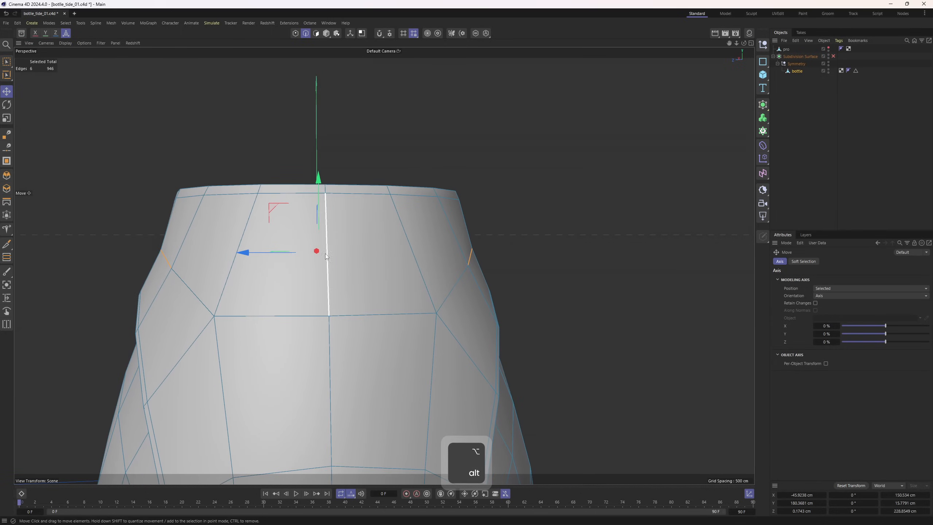
{"action": "key", "text": "t"}
{"action": "left_click_drag", "start_coordinate": [239, 254], "coordinate": [494, 245]}
{"action": "key", "text": "q"}
{"action": "left_click_drag", "start_coordinate": [448, 271], "coordinate": [378, 211], "text": "alt"}
Step: Try to scale the shoulder edges further along Z, undo the change, and inspect the smoothed neck from several sides
{"action": "left_click", "coordinate": [498, 275]}
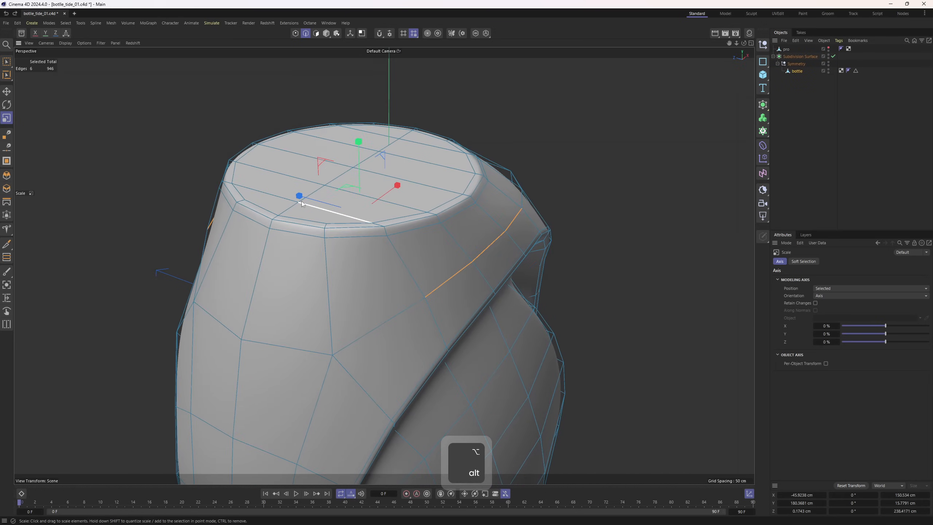
{"action": "left_click_drag", "start_coordinate": [300, 195], "coordinate": [844, 175]}
{"action": "key", "text": "ctrl+z"}
{"action": "left_click", "coordinate": [843, 172]}
{"action": "scroll", "coordinate": [411, 235], "scroll_direction": "down", "scroll_amount": 3}
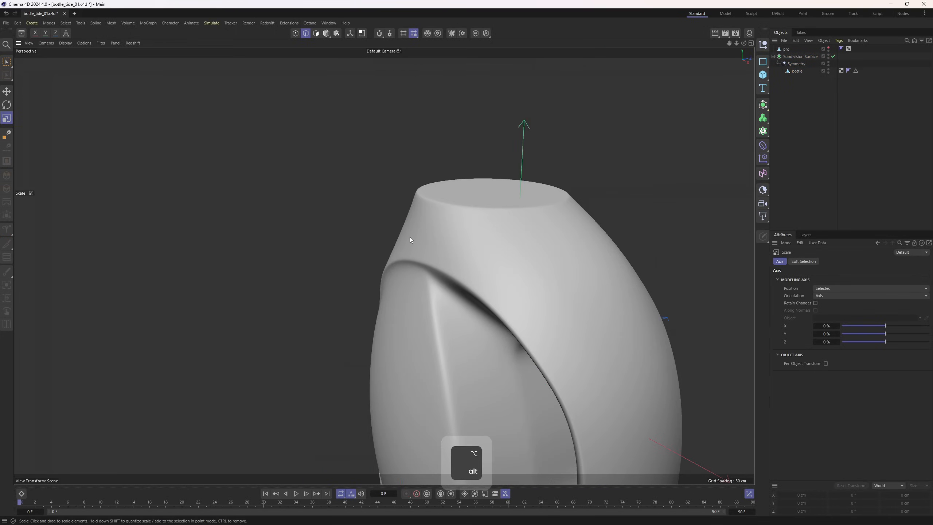
{"action": "left_click_drag", "start_coordinate": [411, 235], "coordinate": [527, 235], "text": "alt"}
{"action": "left_click", "coordinate": [339, 252]}
{"action": "left_click_drag", "start_coordinate": [339, 252], "coordinate": [319, 279], "text": "alt"}
Step: Select all polygons on top of the neck and compare them with the reference in the front view
{"action": "key", "text": "Return"}
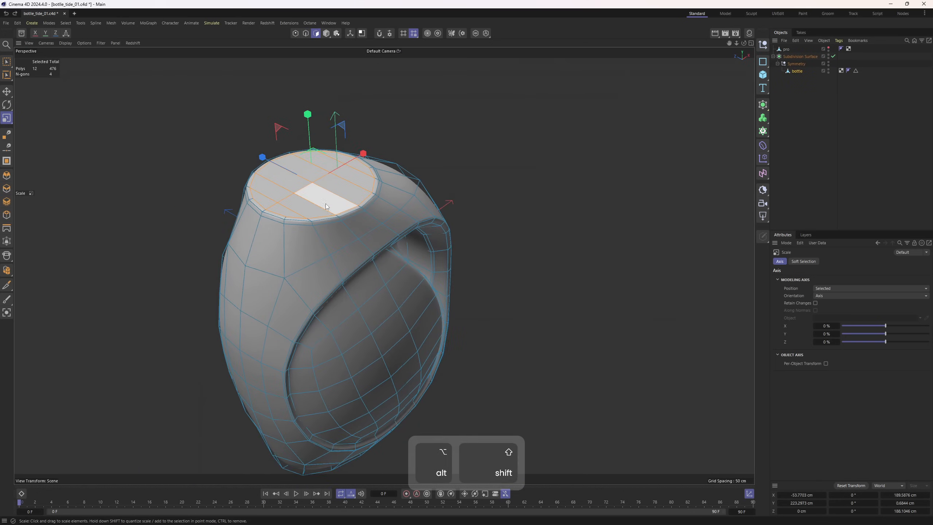
{"action": "middle_click_drag", "start_coordinate": [323, 202], "coordinate": [369, 292], "text": "alt"}
{"action": "scroll", "coordinate": [369, 291], "scroll_direction": "up", "scroll_amount": 3}
{"action": "key", "text": "e"}
{"action": "middle_click", "coordinate": [518, 332]}
{"action": "middle_click_drag", "start_coordinate": [585, 311], "coordinate": [608, 302], "text": "alt"}
{"action": "scroll", "coordinate": [606, 309], "scroll_direction": "up", "scroll_amount": 6}
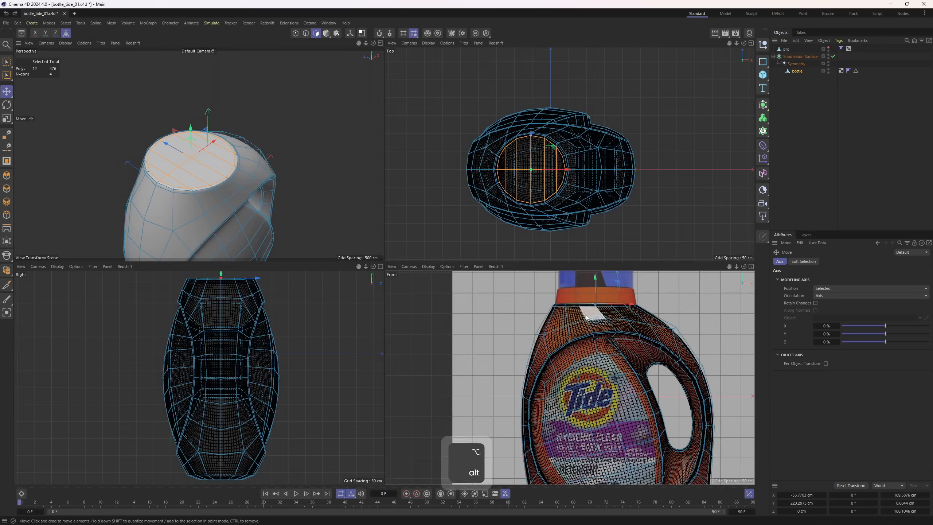
Step: Disable the Subdivision Surface, then split the polygon ring around the neck rim into a separate object named lid
{"action": "middle_click", "coordinate": [232, 211]}
{"action": "scroll", "coordinate": [331, 279], "scroll_direction": "up", "scroll_amount": 1}
{"action": "key", "text": "q"}
{"action": "scroll", "coordinate": [419, 290], "scroll_direction": "up", "scroll_amount": 1}
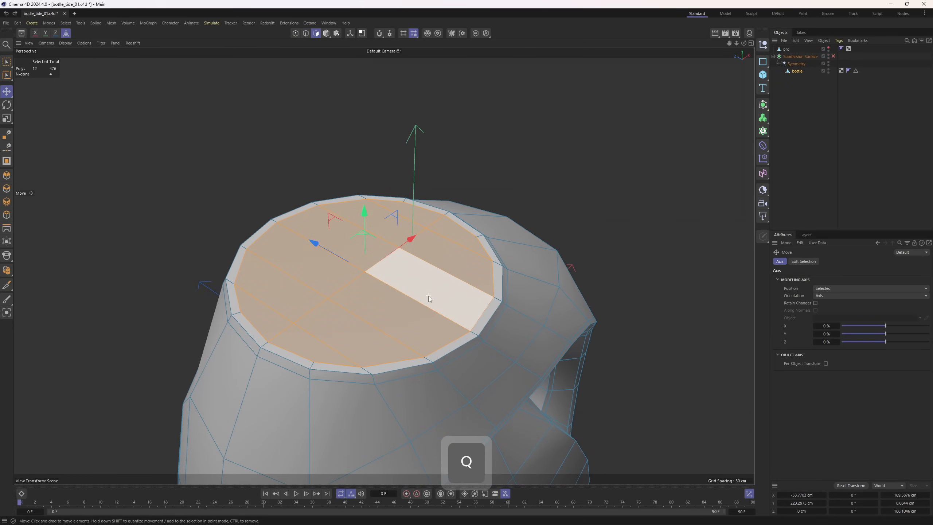
{"action": "key", "text": "u"}
{"action": "key", "text": "l"}
{"action": "left_click", "coordinate": [474, 332]}
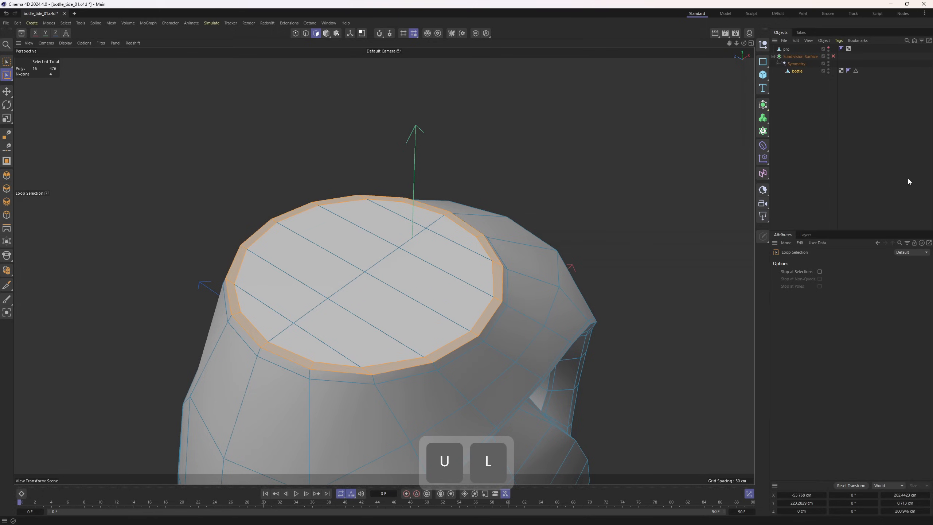
{"action": "key", "text": "u"}
{"action": "key", "text": "p"}
{"action": "double_click", "coordinate": [799, 79]}
{"action": "type", "text": "lid"}
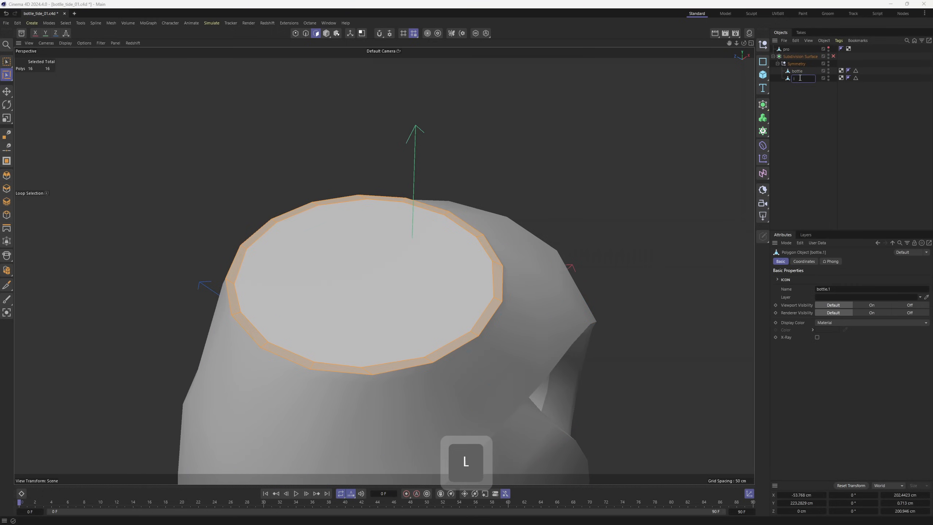
{"action": "key", "text": "Return"}
Step: Select the lid ring's outer edge loop and extrude it upward about 40 cm to the top of the red collar
{"action": "key", "text": "Return"}
{"action": "key", "text": "e"}
{"action": "double_click", "coordinate": [468, 346]}
{"action": "middle_click", "coordinate": [469, 346]}
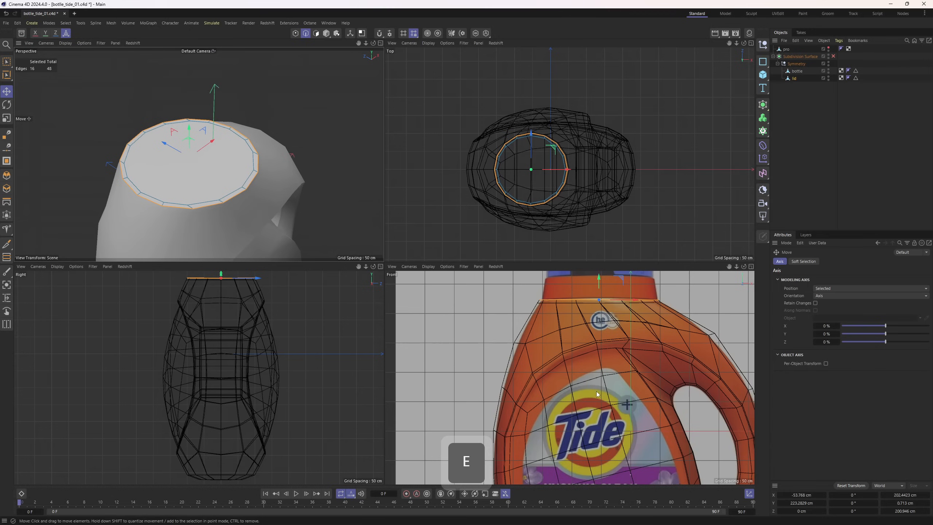
{"action": "middle_click_drag", "start_coordinate": [609, 299], "coordinate": [581, 380], "text": "alt"}
{"action": "scroll", "coordinate": [569, 372], "scroll_direction": "up", "scroll_amount": 4}
{"action": "left_click_drag", "start_coordinate": [560, 371], "coordinate": [560, 332], "text": "ctrl"}
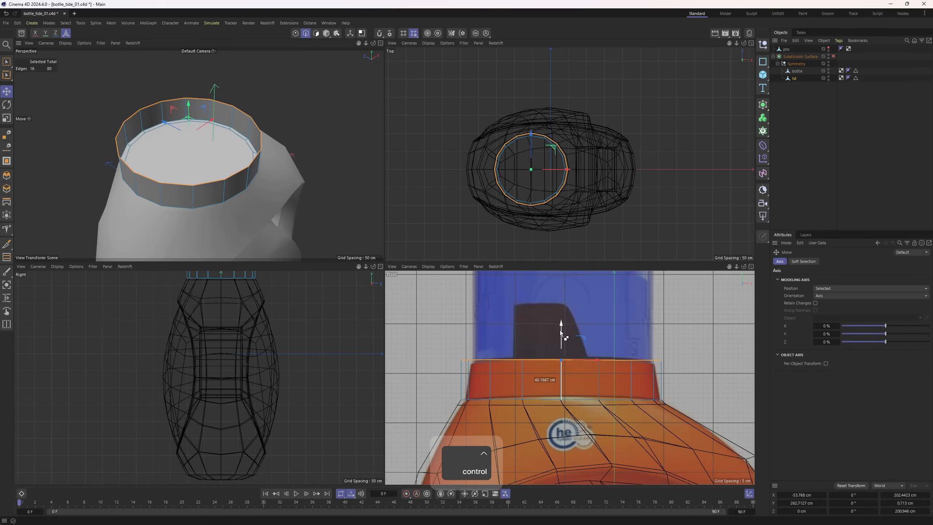
Step: Scale the lid's upper edge loop to about 190 cm wide to match the collar's taper, undoing an extra inward extrusion
{"action": "key", "text": "t"}
{"action": "left_click_drag", "start_coordinate": [688, 407], "coordinate": [661, 397]}
{"action": "middle_click", "coordinate": [323, 206]}
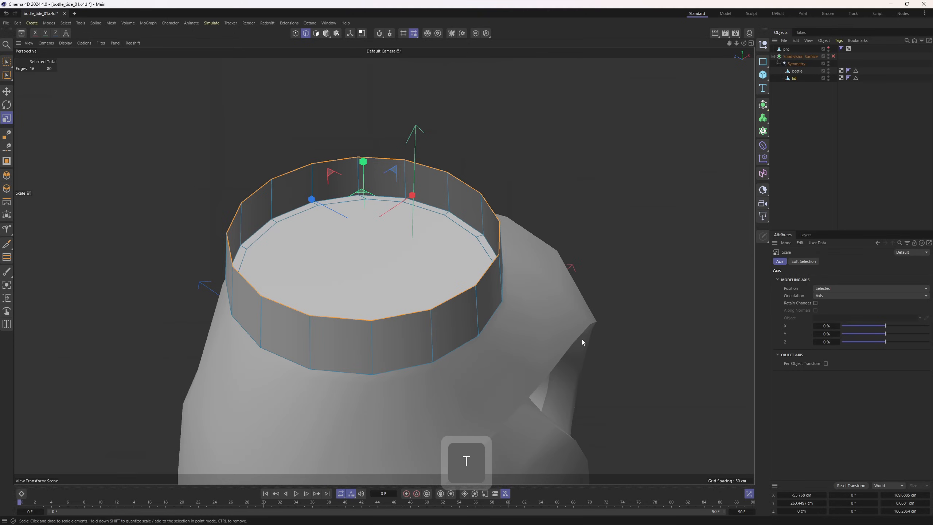
{"action": "left_click_drag", "start_coordinate": [582, 339], "coordinate": [572, 351], "text": "ctrl"}
{"action": "key", "text": "ctrl+z"}
Step: Close the lid's top opening with a Patch polygon fill and adjust Patch Rotation so its grid lines up with the main axes
{"action": "right_click", "coordinate": [593, 245]}
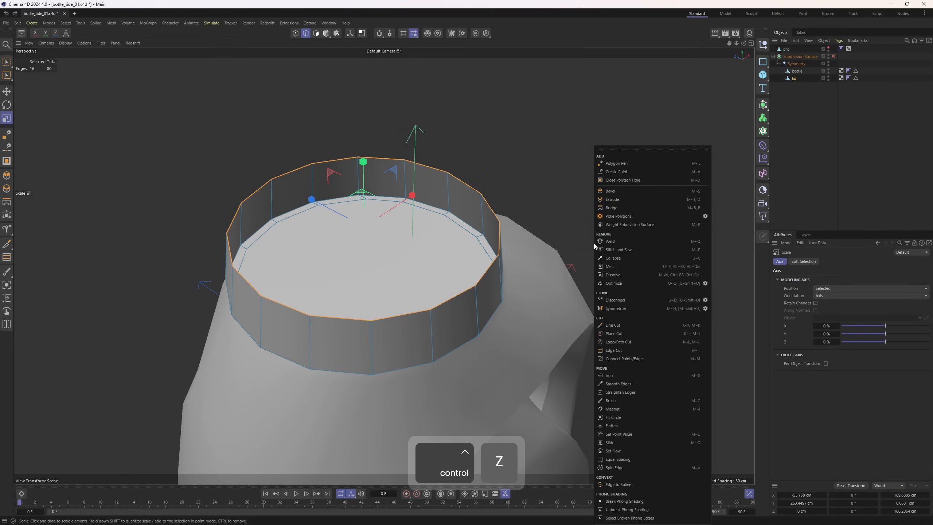
{"action": "left_click", "coordinate": [641, 181]}
{"action": "left_click", "coordinate": [485, 288]}
{"action": "left_click_drag", "start_coordinate": [509, 282], "coordinate": [461, 294], "text": "alt"}
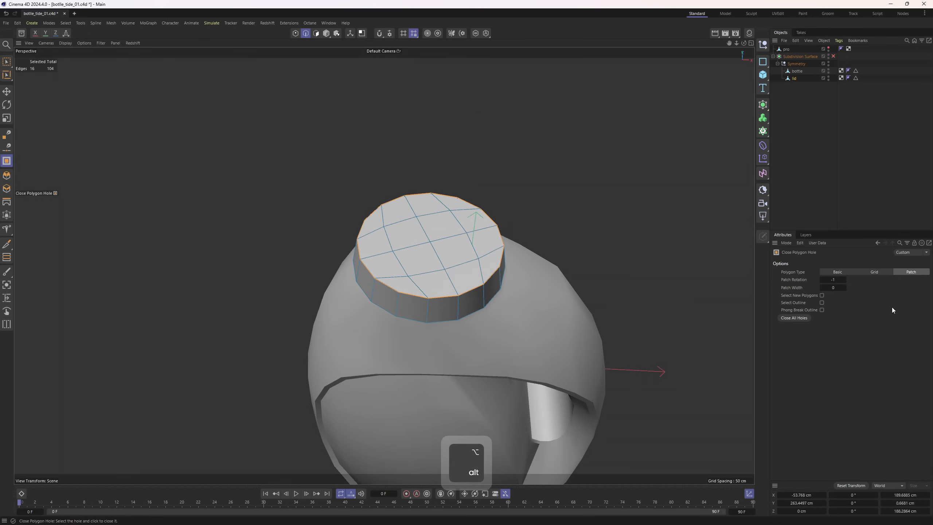
{"action": "left_click", "coordinate": [844, 280]}
{"action": "left_click", "coordinate": [844, 280]}
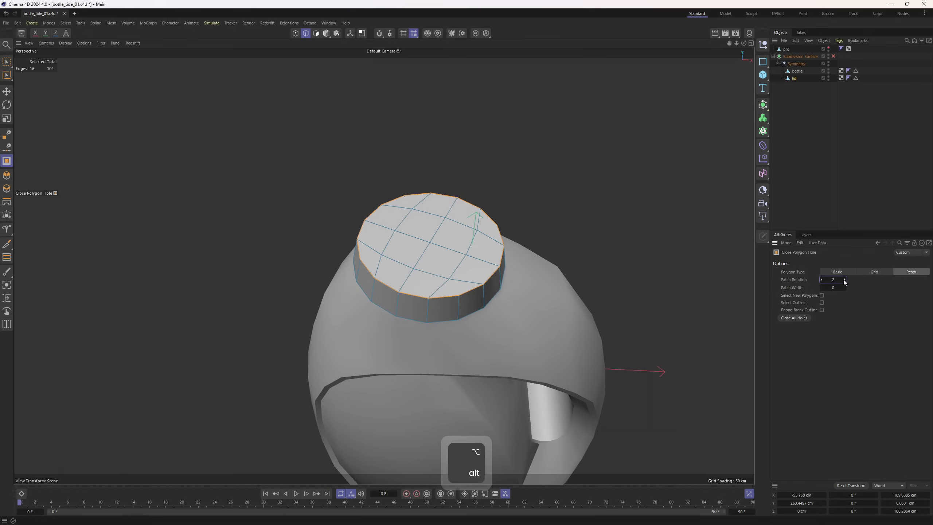
{"action": "left_click", "coordinate": [844, 279]}
Step: Bevel the lid's upper and lower outer edge loops in Solid mode with an offset of about 5.4 cm and enable the Subdivision Surface
{"action": "left_click", "coordinate": [316, 34]}
{"action": "key", "text": "e"}
{"action": "scroll", "coordinate": [446, 290], "scroll_direction": "up", "scroll_amount": 4}
{"action": "key", "text": "2"}
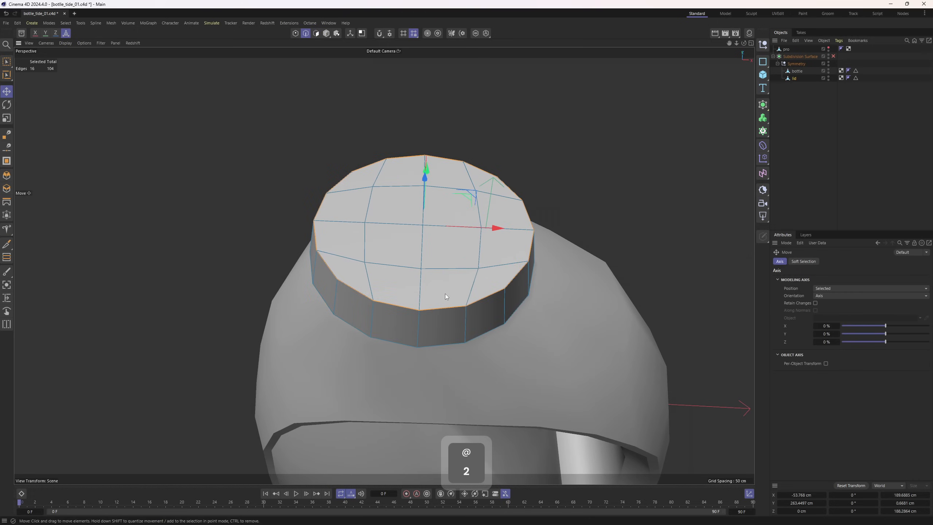
{"action": "key", "text": "u"}
{"action": "key", "text": "l"}
{"action": "left_click", "coordinate": [445, 344], "text": "shift"}
{"action": "left_click_drag", "start_coordinate": [445, 344], "coordinate": [466, 303], "text": "alt"}
{"action": "key", "text": "m"}
{"action": "key", "text": "s"}
{"action": "left_click", "coordinate": [897, 279]}
{"action": "scroll", "coordinate": [479, 333], "scroll_direction": "down", "scroll_amount": 4}
{"action": "key", "text": "q"}
{"action": "left_click", "coordinate": [852, 191]}
{"action": "key", "text": "ctrl+z"}
Step: Select the four central polygons on the lid's top and round them with Fit Circle at about 96% scale
{"action": "key", "text": ";"}
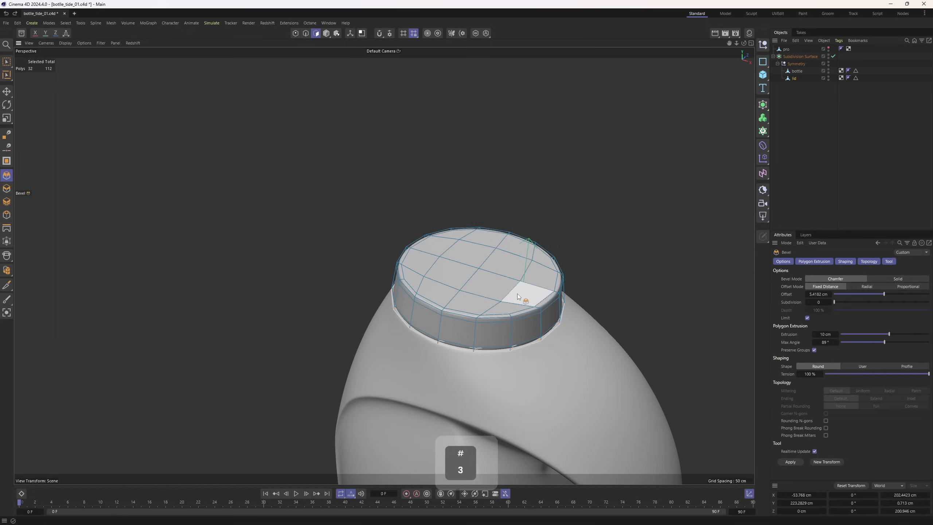
{"action": "key", "text": "e"}
{"action": "mouse_move", "coordinate": [512, 272]}
{"action": "right_mouse_down"}
{"action": "mouse_move", "coordinate": [481, 251]}
{"action": "mouse_move", "coordinate": [490, 285]}
{"action": "right_mouse_up"}
{"action": "middle_click", "coordinate": [528, 298]}
{"action": "middle_click", "coordinate": [609, 369]}
{"action": "middle_click", "coordinate": [609, 369]}
{"action": "middle_click", "coordinate": [373, 207]}
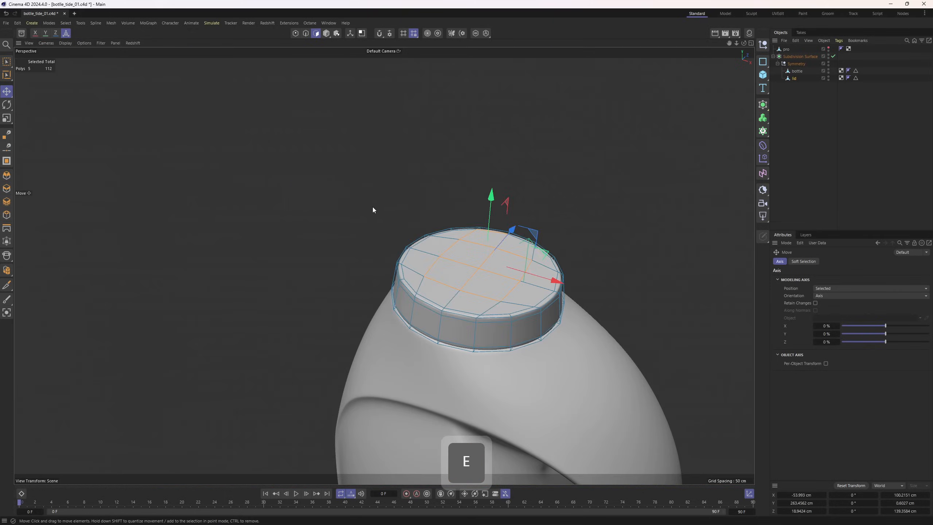
{"action": "middle_click_drag", "start_coordinate": [457, 270], "coordinate": [483, 319], "text": "alt"}
{"action": "right_click_drag", "start_coordinate": [483, 319], "coordinate": [529, 336], "text": "alt"}
{"action": "right_click_drag", "start_coordinate": [576, 347], "coordinate": [580, 354], "text": "alt"}
{"action": "right_click", "coordinate": [596, 357]}
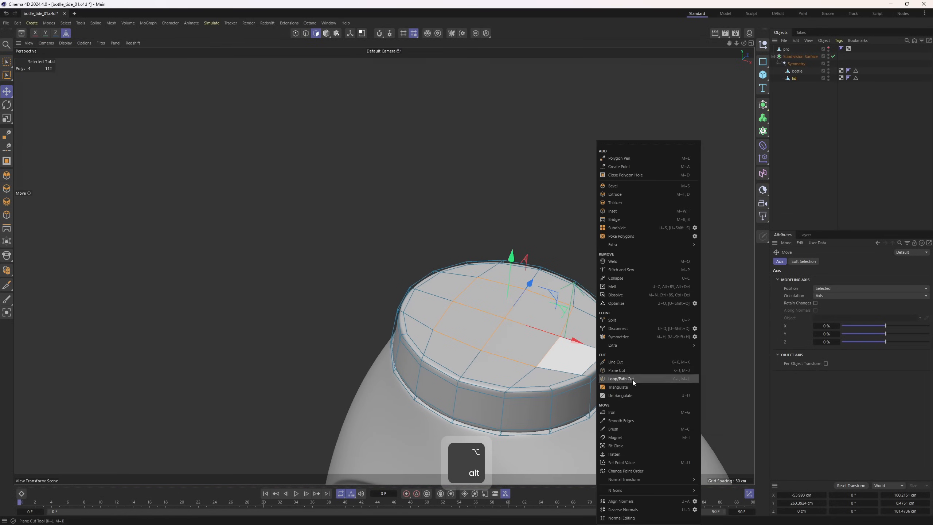
{"action": "left_click", "coordinate": [621, 444]}
{"action": "left_click_drag", "start_coordinate": [612, 427], "coordinate": [600, 422]}
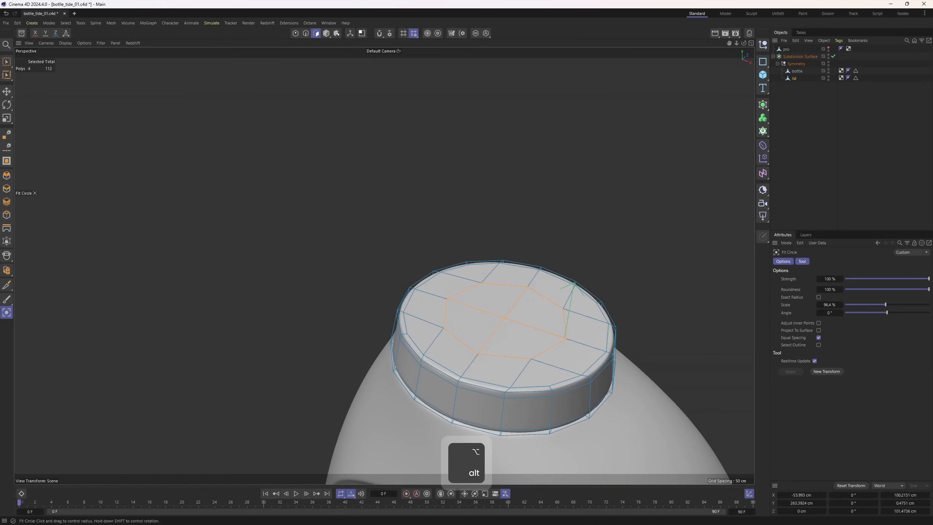
Step: Disable the Subdivision Surface and try to extrude the circular polygons upward in the front view, undoing the extrusion
{"action": "middle_click", "coordinate": [580, 390]}
{"action": "middle_click", "coordinate": [568, 378]}
{"action": "scroll", "coordinate": [569, 377], "scroll_direction": "down", "scroll_amount": 3}
{"action": "key", "text": "e"}
{"action": "key", "text": "q"}
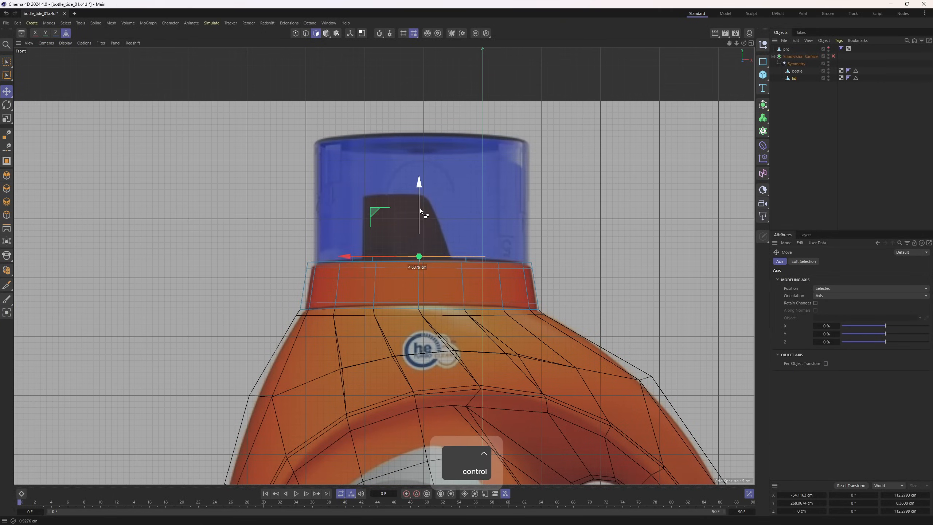
{"action": "key", "text": "ctrl+z"}
{"action": "middle_click", "coordinate": [453, 243]}
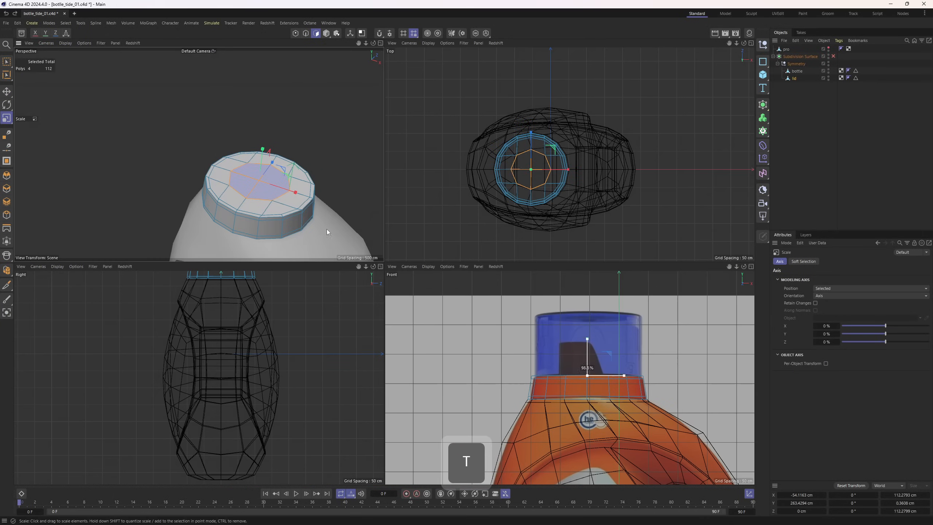
Step: Shrink the lid's central circular polygons and extrude them upward into a tapered spout following the reference, scaling its top to about 58 cm
{"action": "left_click_drag", "start_coordinate": [587, 358], "coordinate": [586, 337], "text": "ctrl"}
{"action": "key", "text": "ctrl+z"}
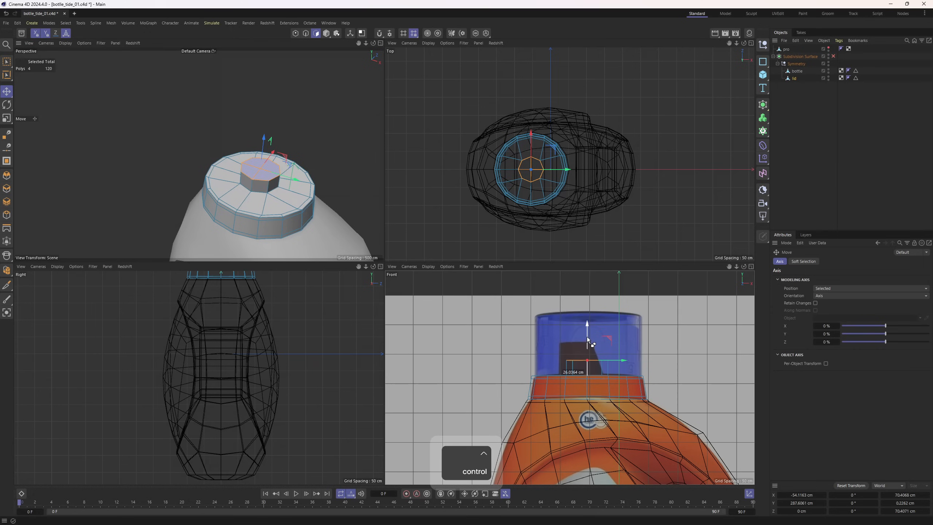
{"action": "key", "text": "ctrl+z"}
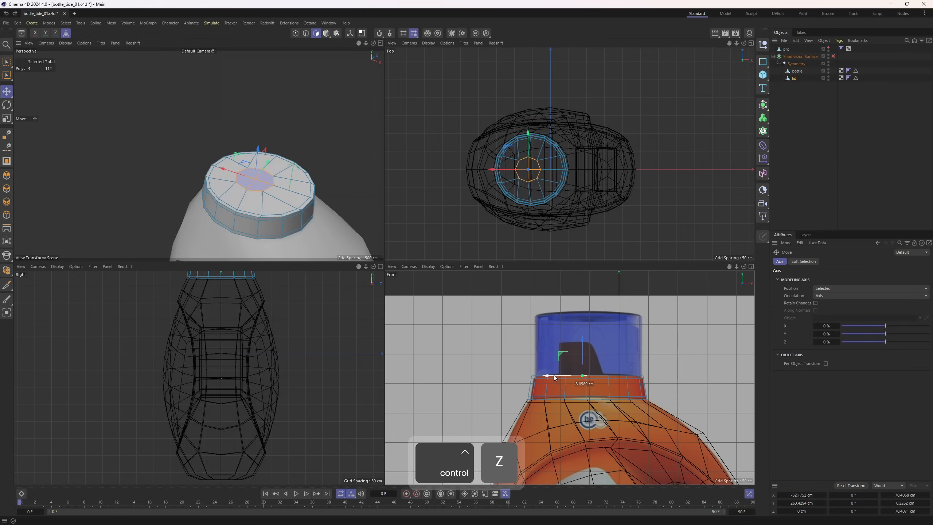
{"action": "left_click_drag", "start_coordinate": [582, 361], "coordinate": [547, 343], "text": "ctrl"}
{"action": "key", "text": "t"}
{"action": "key", "text": "e"}
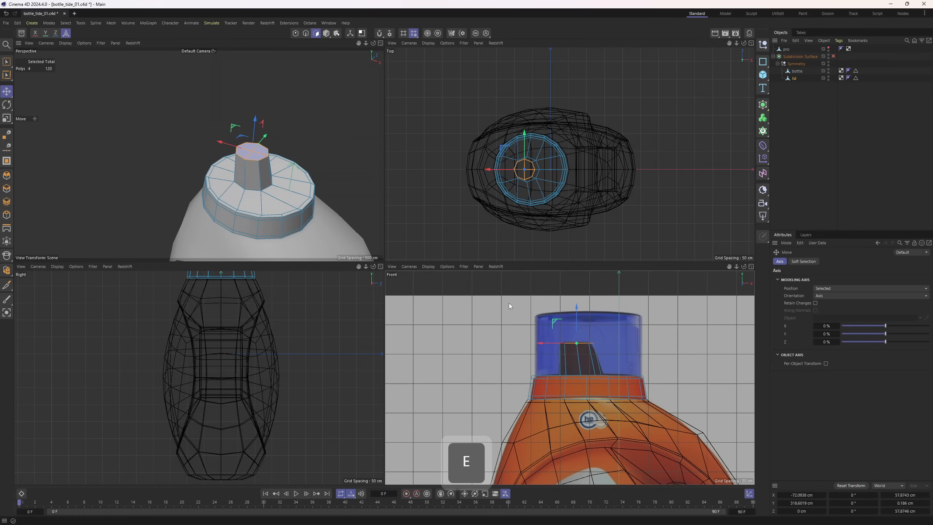
Step: Hollow the spout by insetting its top 7.6 cm, extruding the inner polygons downward and deleting them
{"action": "middle_click", "coordinate": [364, 230]}
{"action": "scroll", "coordinate": [450, 239], "scroll_direction": "up", "scroll_amount": 3}
{"action": "key", "text": "m"}
{"action": "key", "text": "w"}
{"action": "left_click_drag", "start_coordinate": [571, 314], "coordinate": [589, 314]}
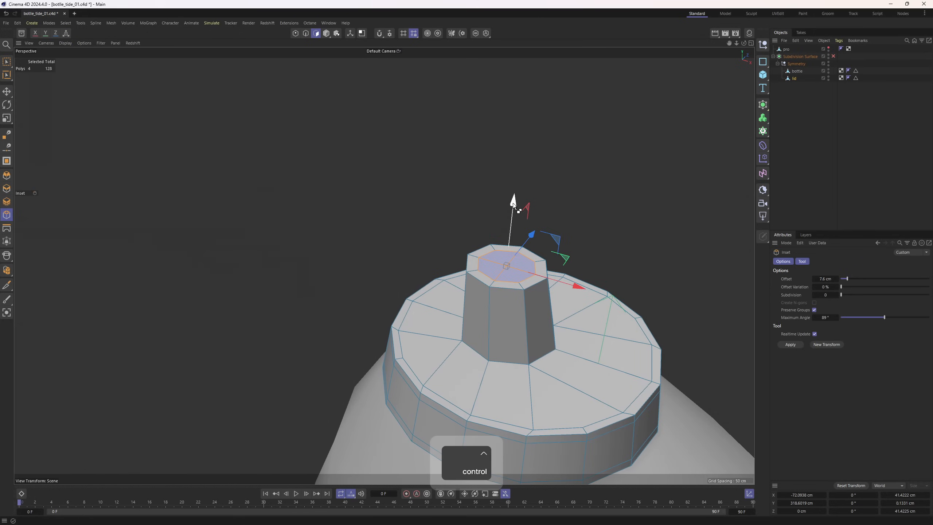
{"action": "key", "text": "Delete"}
{"action": "scroll", "coordinate": [577, 308], "scroll_direction": "up", "scroll_amount": 2}
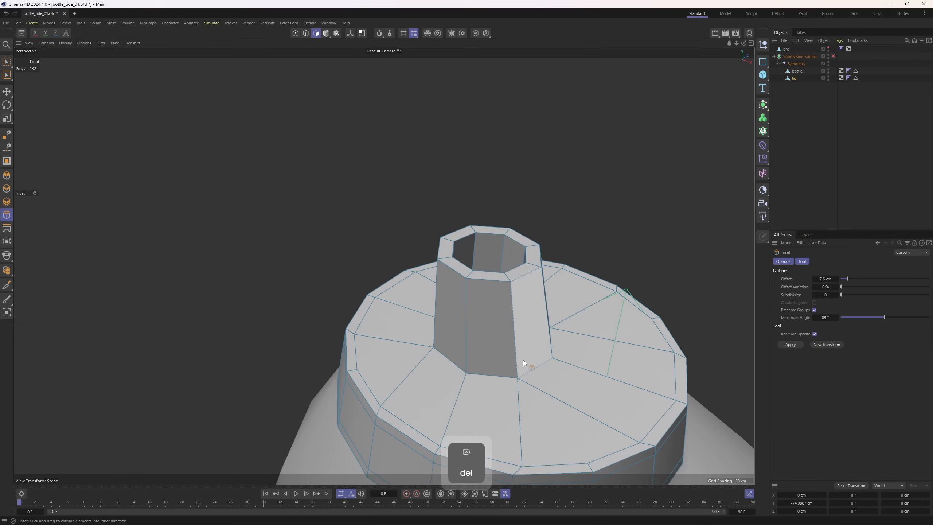
Step: Bevel the edge loops at the spout's base and its outer and inner rims in Solid mode with a 3 cm offset
{"action": "key", "text": "u"}
{"action": "key", "text": "l"}
{"action": "key", "text": "2"}
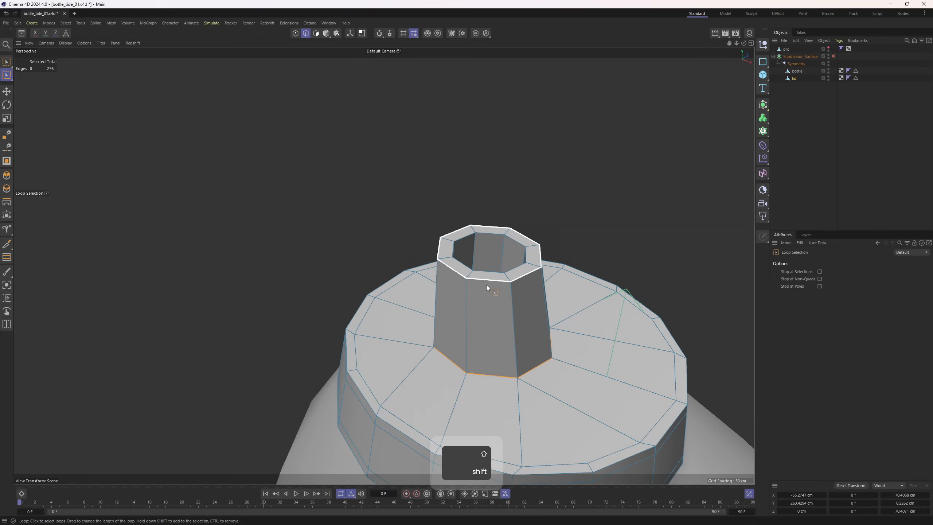
{"action": "left_click", "coordinate": [485, 272]}
{"action": "key", "text": "m"}
{"action": "key", "text": "s"}
{"action": "scroll", "coordinate": [533, 319], "scroll_direction": "up", "scroll_amount": 1}
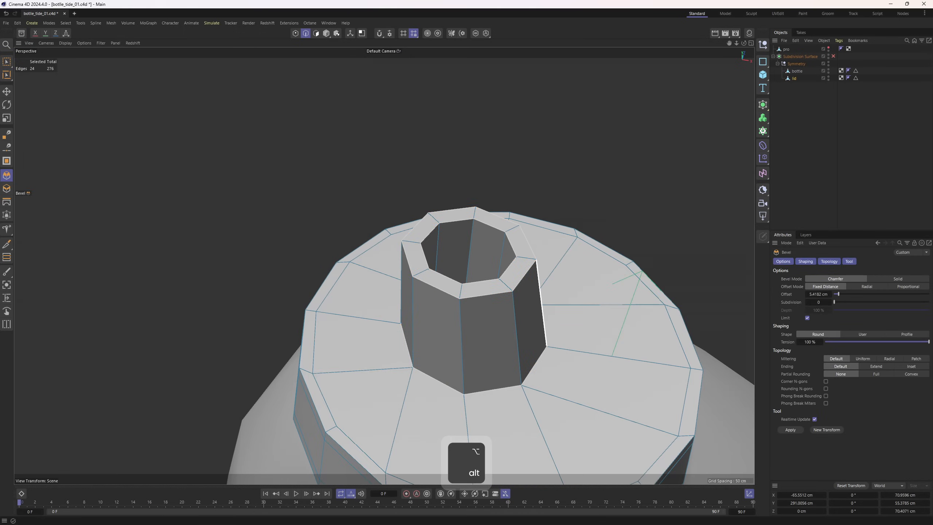
{"action": "key", "text": "ctrl+z"}
{"action": "left_click", "coordinate": [897, 279]}
{"action": "left_click_drag", "start_coordinate": [586, 350], "coordinate": [591, 349]}
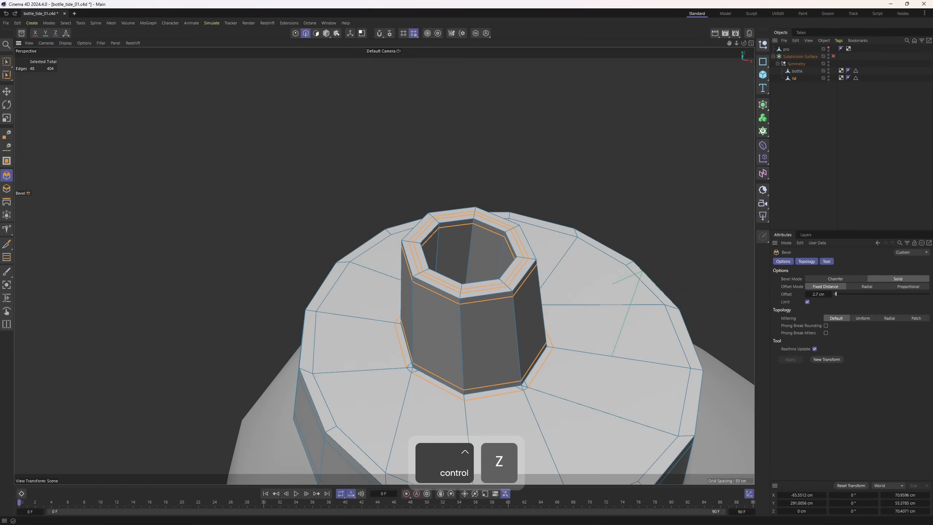
Step: Set the spout bevel's mitering to Uniform and check the result by briefly enabling the Subdivision Surface
{"action": "scroll", "coordinate": [544, 376], "scroll_direction": "up", "scroll_amount": 8}
{"action": "left_click_drag", "start_coordinate": [502, 407], "coordinate": [477, 406], "text": "alt"}
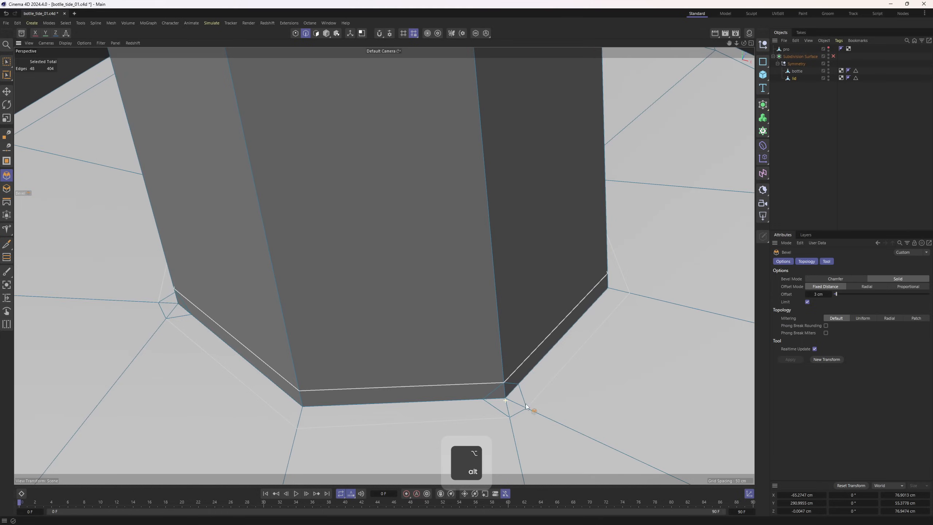
{"action": "left_click", "coordinate": [864, 319]}
{"action": "scroll", "coordinate": [506, 333], "scroll_direction": "down", "scroll_amount": 10}
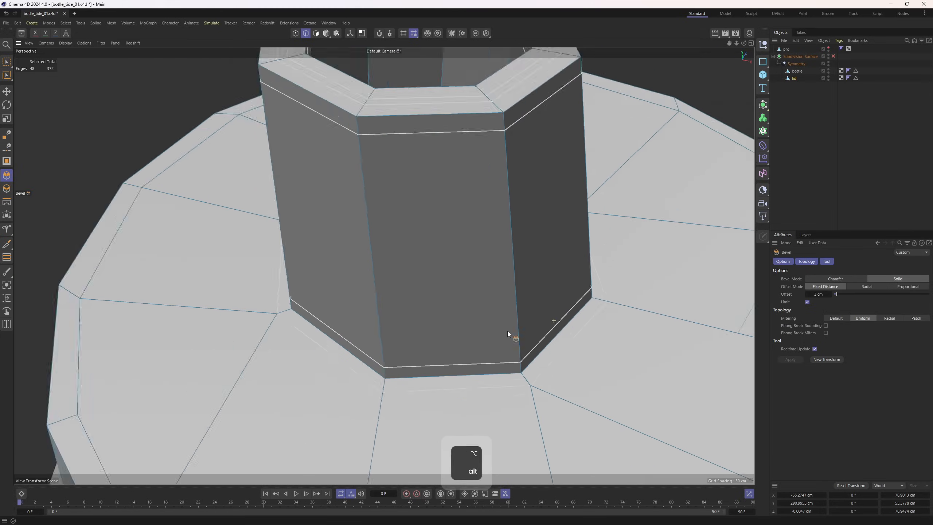
{"action": "key", "text": "q"}
{"action": "right_click_drag", "start_coordinate": [727, 231], "coordinate": [533, 253], "text": "alt"}
{"action": "left_click_drag", "start_coordinate": [440, 264], "coordinate": [499, 277], "text": "alt"}
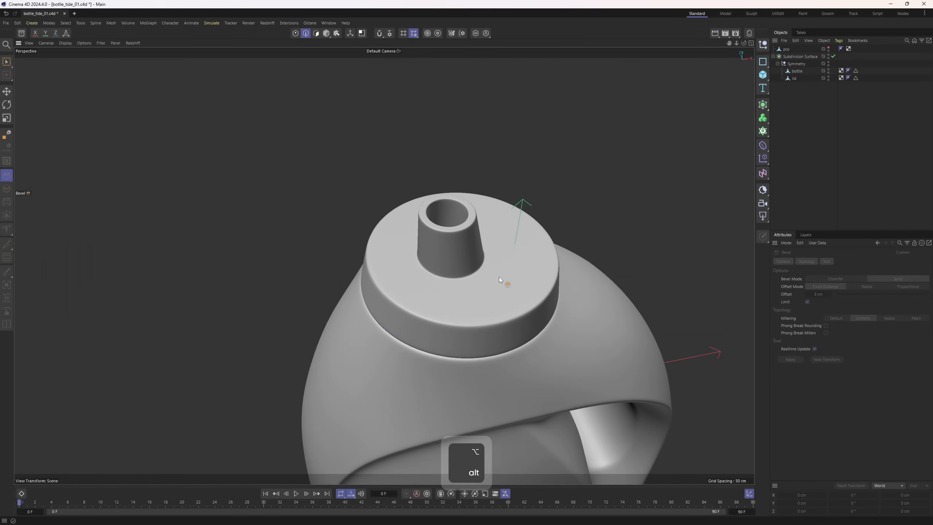
{"action": "key", "text": "ctrl+z"}
{"action": "key", "text": "q"}
{"action": "key", "text": "3"}
{"action": "key", "text": "4"}
{"action": "key", "text": "3"}
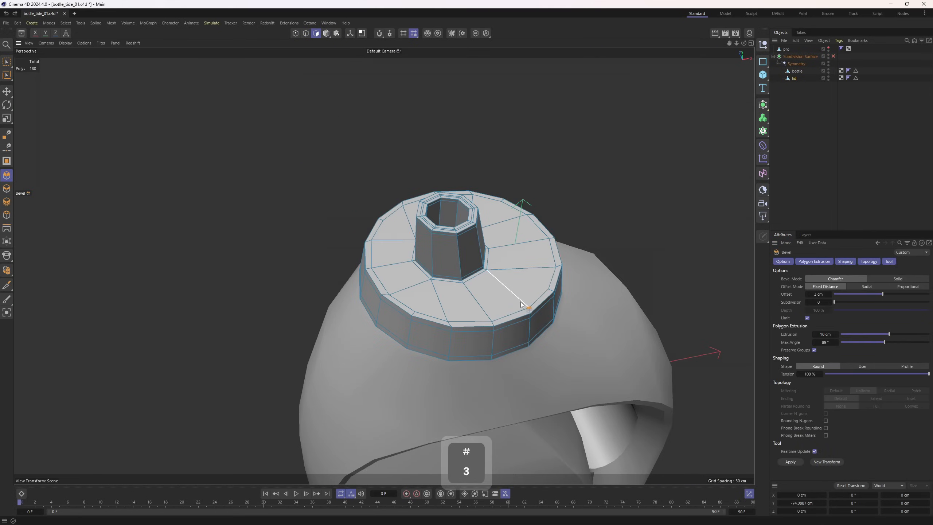
{"action": "scroll", "coordinate": [521, 298], "scroll_direction": "up", "scroll_amount": 2}
{"action": "key", "text": "u"}
{"action": "key", "text": "l"}
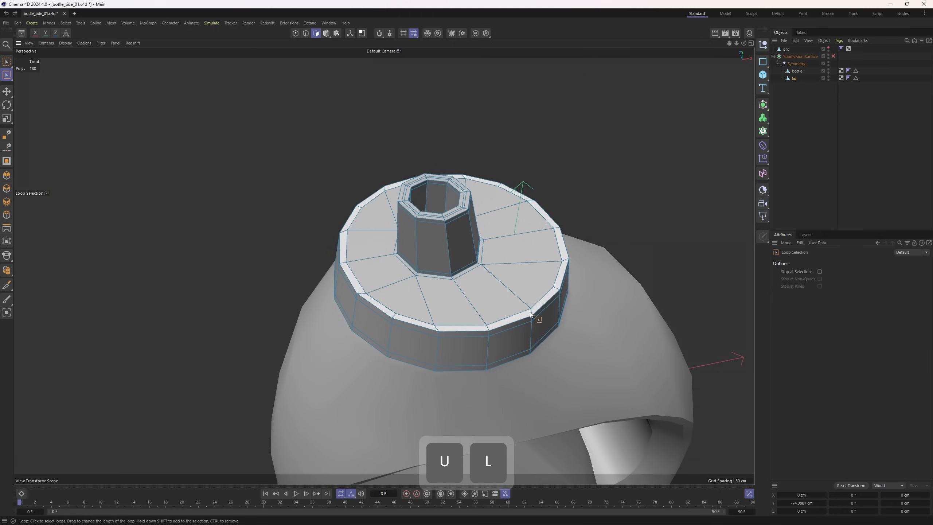
{"action": "left_click", "coordinate": [532, 316]}
{"action": "left_click_drag", "start_coordinate": [582, 376], "coordinate": [606, 369], "text": "alt"}
{"action": "scroll", "coordinate": [530, 297], "scroll_direction": "up", "scroll_amount": 3}
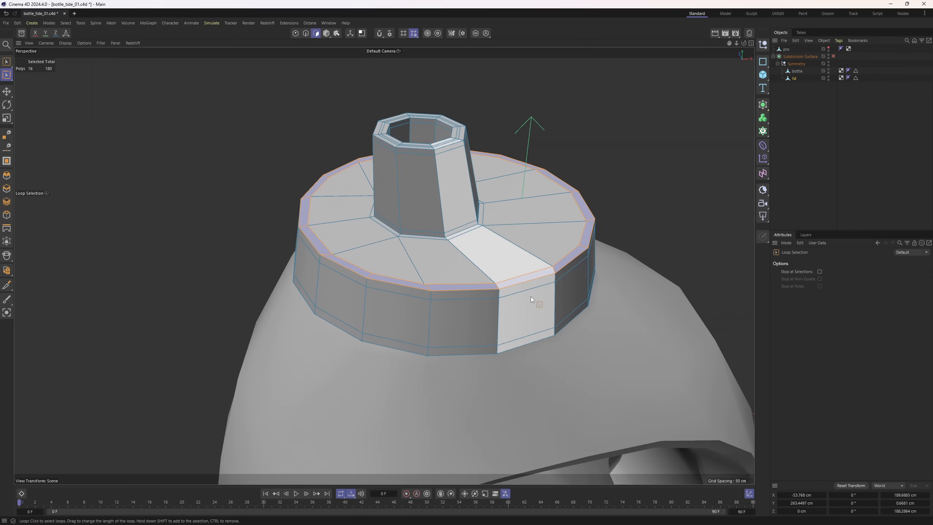
{"action": "middle_click", "coordinate": [538, 293]}
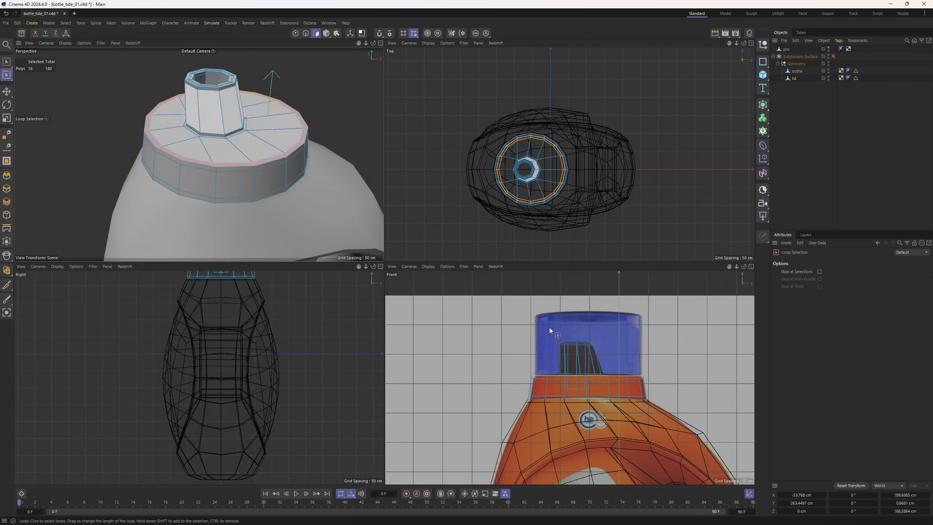
Step: Select the lid's upper outer edge loop and extrude it upward to about Y 372 cm, the top of the blue cap in the reference
{"action": "key", "text": "F1"}
{"action": "key", "text": "2"}
{"action": "key", "text": "e"}
{"action": "left_click", "coordinate": [461, 291]}
{"action": "middle_click", "coordinate": [461, 291]}
{"action": "double_click", "coordinate": [597, 411]}
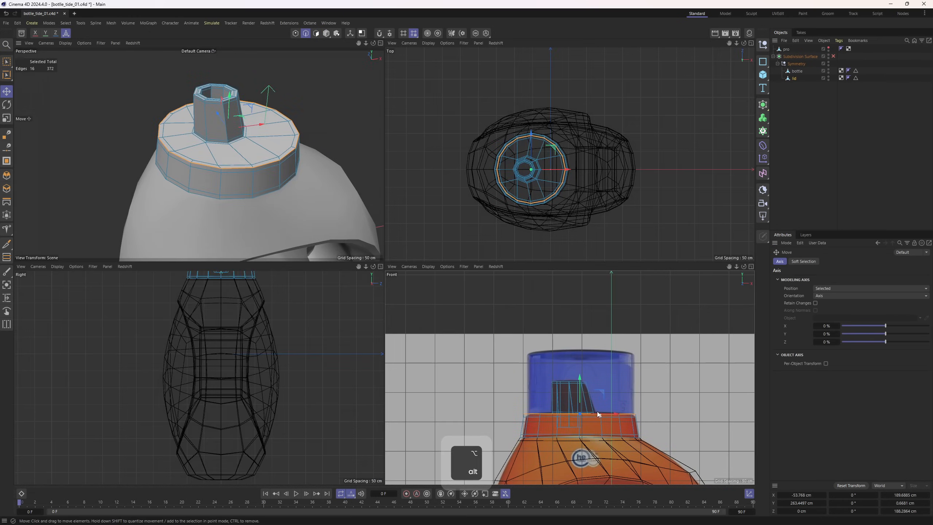
{"action": "left_click_drag", "start_coordinate": [579, 384], "coordinate": [574, 324], "text": "ctrl"}
{"action": "middle_click", "coordinate": [303, 176]}
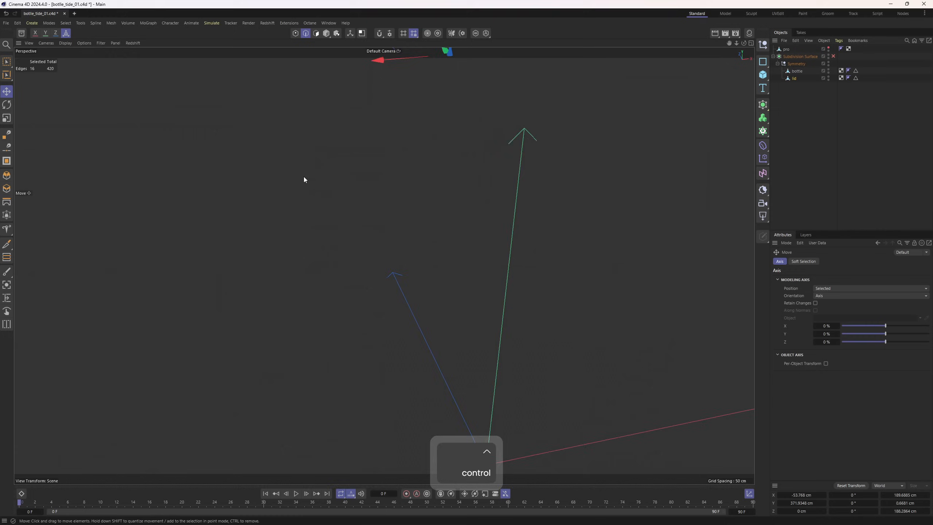
Step: Extrude the cap's top edge loop inward to about 158 cm wide and close the remaining opening with a polygon fill
{"action": "scroll", "coordinate": [418, 294], "scroll_direction": "up", "scroll_amount": 3}
{"action": "key", "text": "t"}
{"action": "left_click_drag", "start_coordinate": [459, 295], "coordinate": [594, 266], "text": "ctrl"}
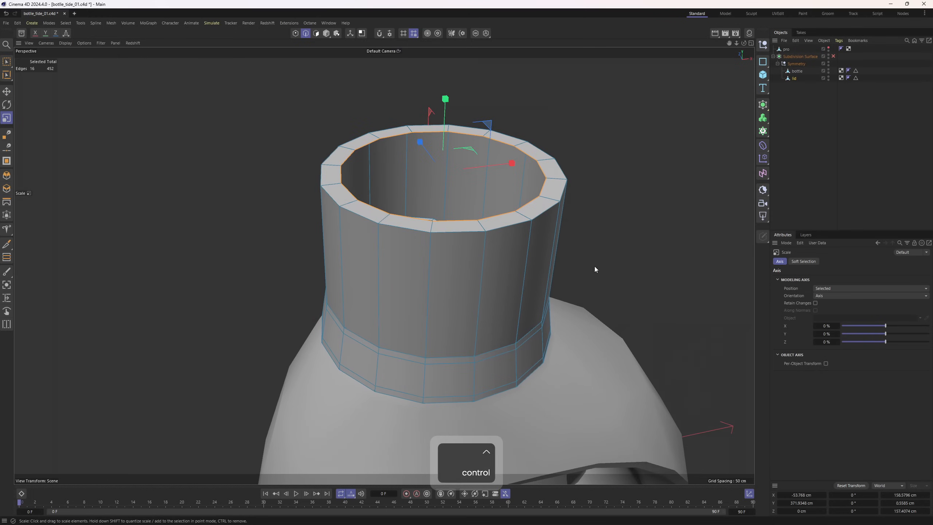
{"action": "right_click", "coordinate": [594, 266]}
{"action": "left_click", "coordinate": [624, 180]}
{"action": "left_click", "coordinate": [532, 207]}
{"action": "left_click_drag", "start_coordinate": [526, 207], "coordinate": [506, 265], "text": "alt"}
Step: Grow a selection from the cap's central top polygons down over its side wall and split it into a separate object
{"action": "key", "text": "3"}
{"action": "key", "text": "e"}
{"action": "left_click", "coordinate": [436, 190]}
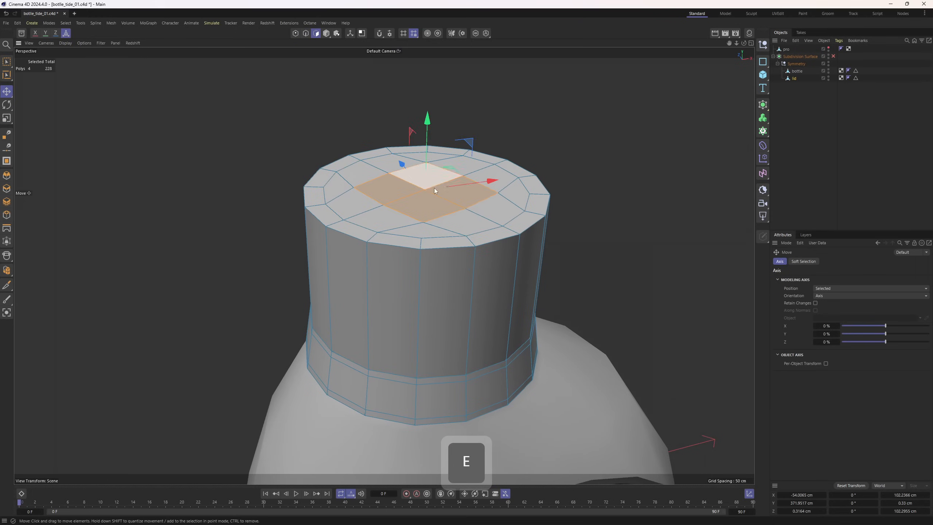
{"action": "left_click_drag", "start_coordinate": [434, 188], "coordinate": [498, 240], "text": "alt"}
{"action": "key", "text": "u"}
{"action": "key", "text": "g"}
{"action": "key", "text": "u"}
{"action": "key", "text": "y"}
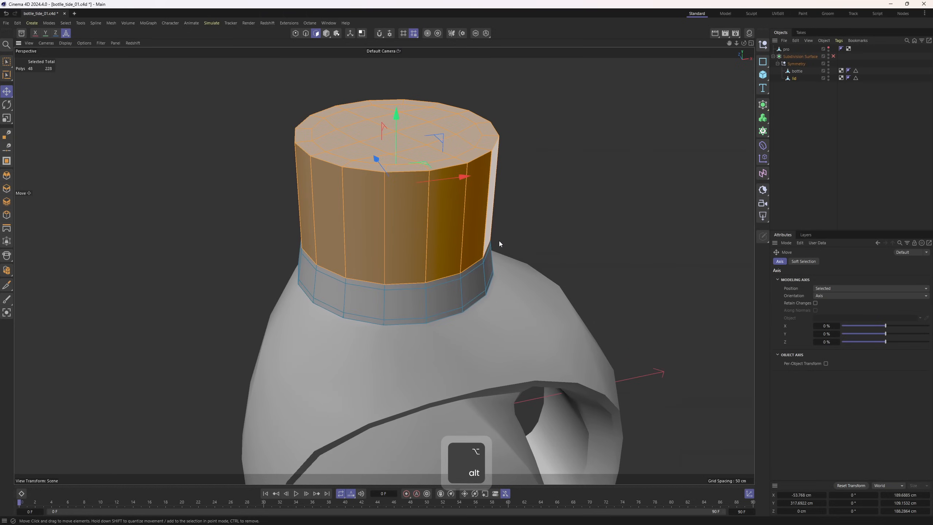
{"action": "key", "text": "u"}
{"action": "key", "text": "p"}
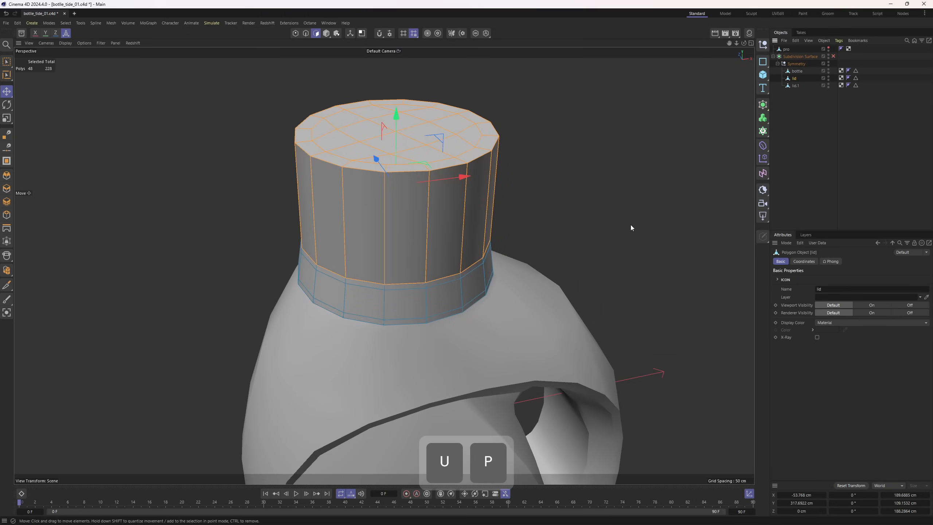
Step: Isolate the split cap object and extrude all its polygons with Create Caps enabled to make the walls about 5 cm thick
{"action": "left_click", "coordinate": [794, 85]}
{"action": "left_click_drag", "start_coordinate": [514, 206], "coordinate": [514, 153], "text": "alt"}
{"action": "left_click", "coordinate": [475, 34]}
{"action": "left_click_drag", "start_coordinate": [452, 206], "coordinate": [543, 257], "text": "alt"}
{"action": "right_click", "coordinate": [617, 271]}
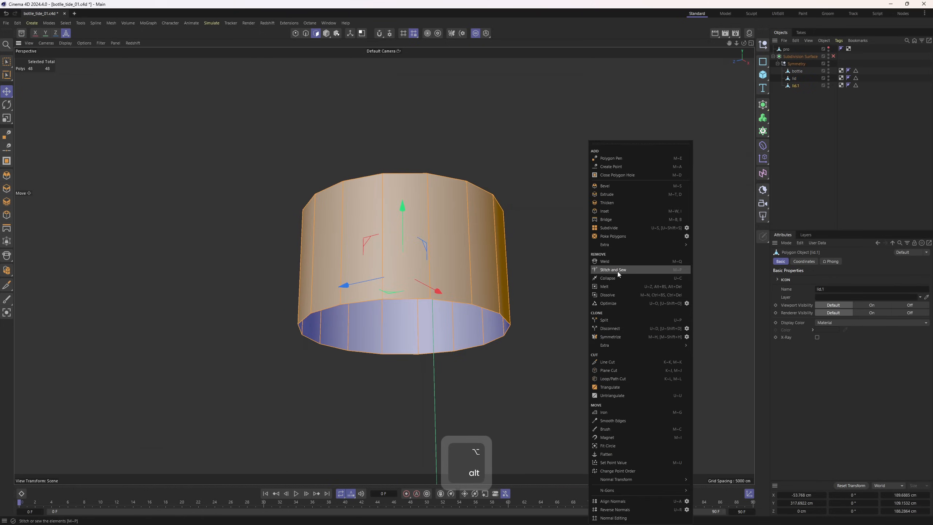
{"action": "left_click", "coordinate": [620, 203]}
{"action": "left_click", "coordinate": [817, 327]}
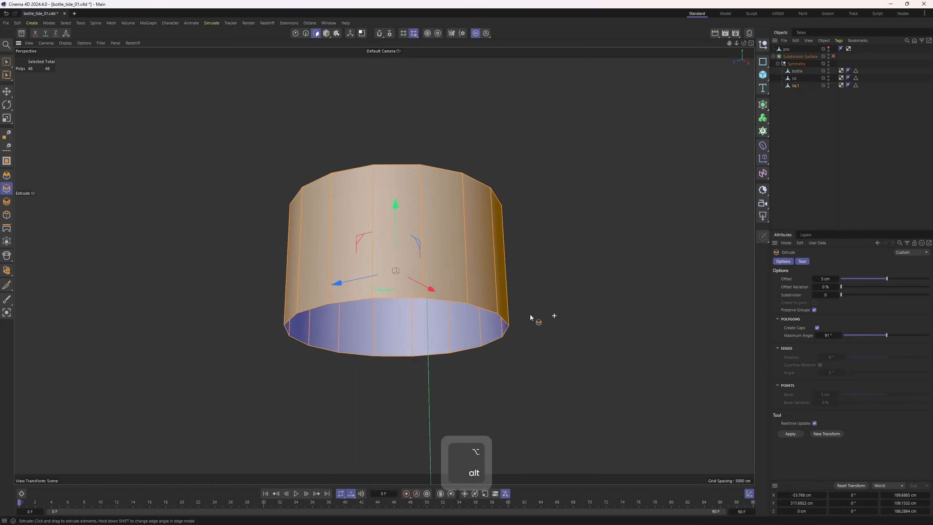
{"action": "left_click_drag", "start_coordinate": [530, 314], "coordinate": [499, 270], "text": "alt"}
Step: Add support edge loops with Loop/Path Cut close to the rim and top edges of the thickened cap
{"action": "key", "text": "k"}
{"action": "key", "text": "l"}
{"action": "scroll", "coordinate": [484, 290], "scroll_direction": "up", "scroll_amount": 5}
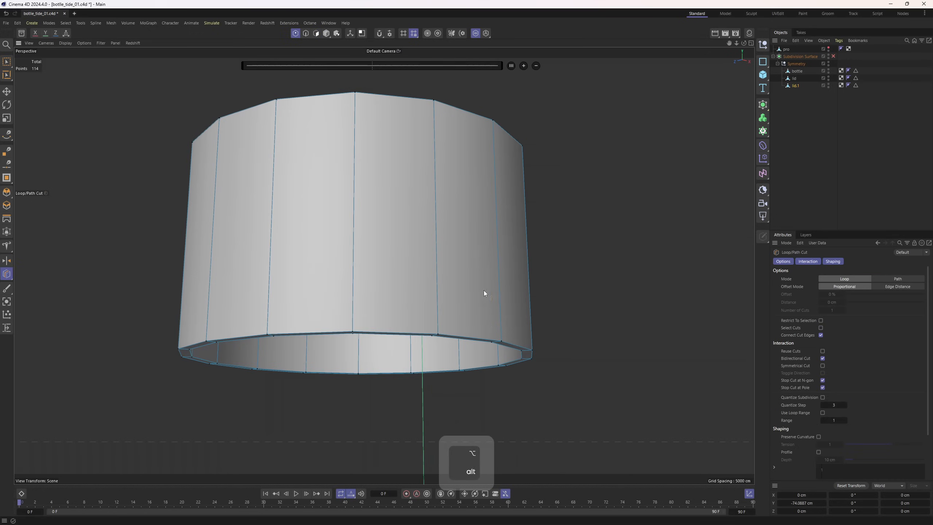
{"action": "left_click", "coordinate": [446, 318]}
{"action": "left_click_drag", "start_coordinate": [446, 318], "coordinate": [496, 320], "text": "alt"}
{"action": "left_click", "coordinate": [469, 322]}
{"action": "left_click", "coordinate": [464, 195]}
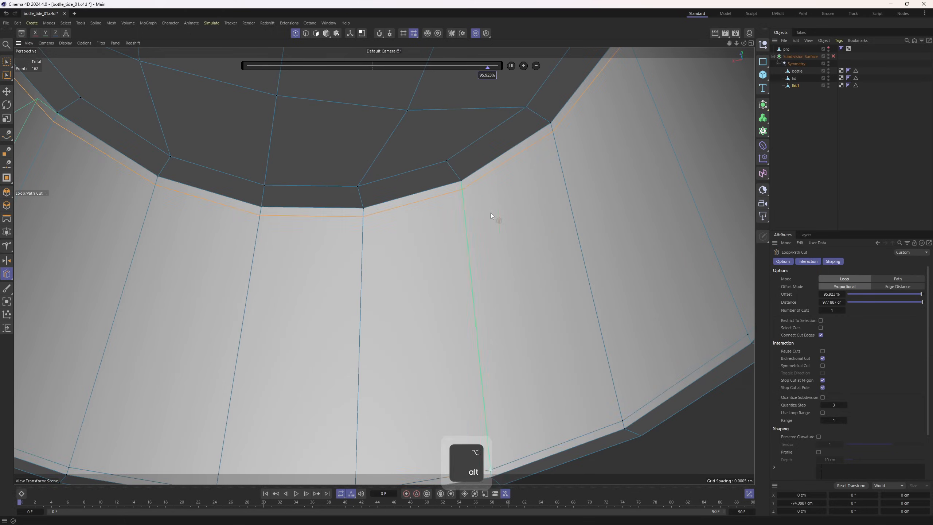
{"action": "left_click_drag", "start_coordinate": [490, 213], "coordinate": [399, 284], "text": "alt"}
Step: Cut another support loop into the cap and divide its side wall with two evenly spaced edge loops
{"action": "left_click", "coordinate": [415, 211]}
{"action": "left_click", "coordinate": [412, 308], "text": "shift"}
{"action": "right_click_drag", "start_coordinate": [445, 303], "coordinate": [423, 306], "text": "alt"}
{"action": "middle_click_drag", "start_coordinate": [423, 306], "coordinate": [482, 307], "text": "alt"}
{"action": "mouse_move", "coordinate": [520, 308]}
{"action": "left_mouse_down", "text": "alt"}
{"action": "mouse_move", "coordinate": [521, 291]}
{"action": "mouse_move", "coordinate": [523, 303]}
{"action": "left_mouse_up", "text": "alt"}
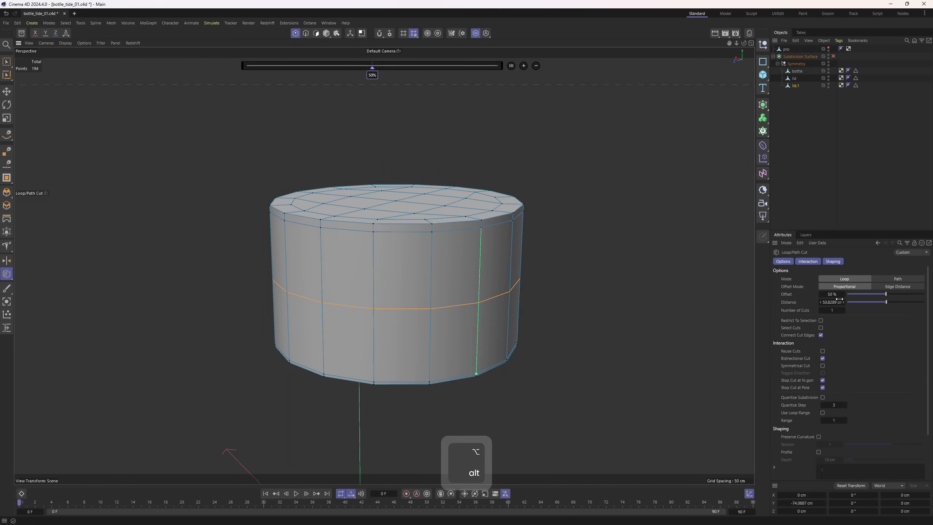
{"action": "left_click", "coordinate": [843, 311]}
{"action": "key", "text": "e"}
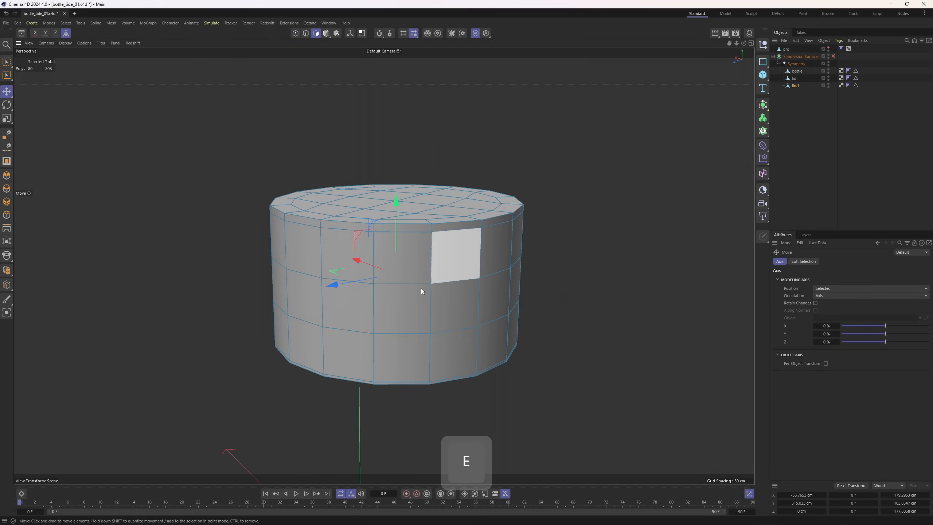
Step: Enable the Subdivision Surface and inspect the smoothed cap on the bottle
{"action": "right_click_drag", "start_coordinate": [421, 288], "coordinate": [436, 303]}
{"action": "left_click_drag", "start_coordinate": [436, 304], "coordinate": [354, 309], "text": "alt"}
{"action": "key", "text": "q"}
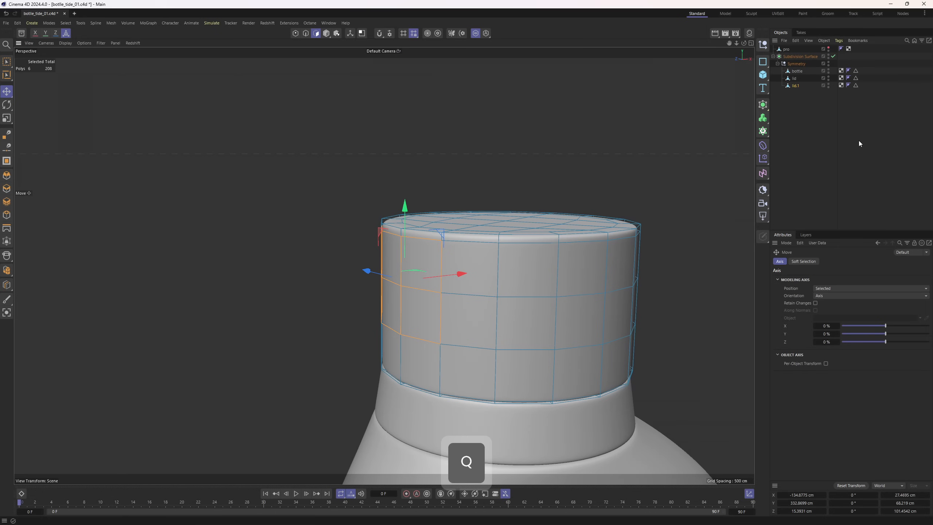
{"action": "scroll", "coordinate": [555, 255], "scroll_direction": "down", "scroll_amount": 6}
{"action": "left_click_drag", "start_coordinate": [441, 267], "coordinate": [353, 258], "text": "alt"}
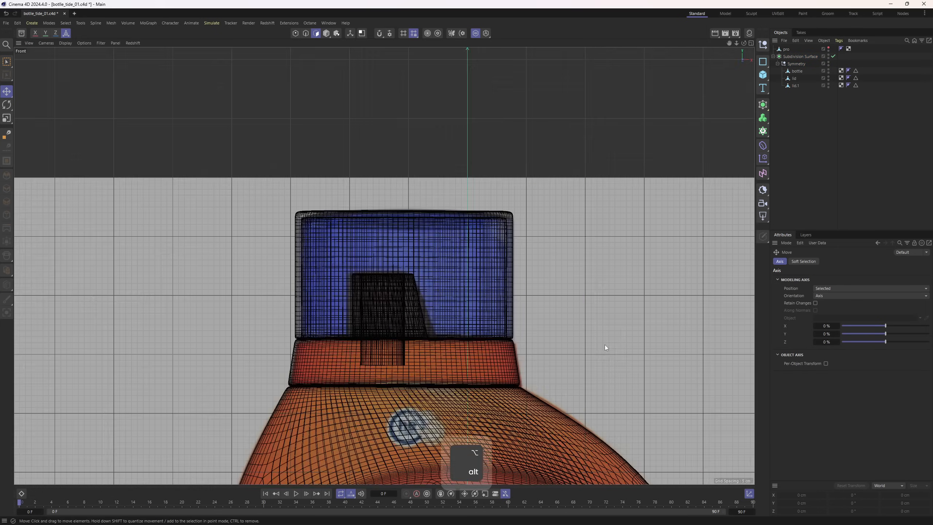
Step: Set the front view's background image Offset X to -535 and switch the view to Gouraud shading
{"action": "right_click_drag", "start_coordinate": [604, 347], "coordinate": [460, 221], "text": "alt"}
{"action": "key", "text": "shift+v"}
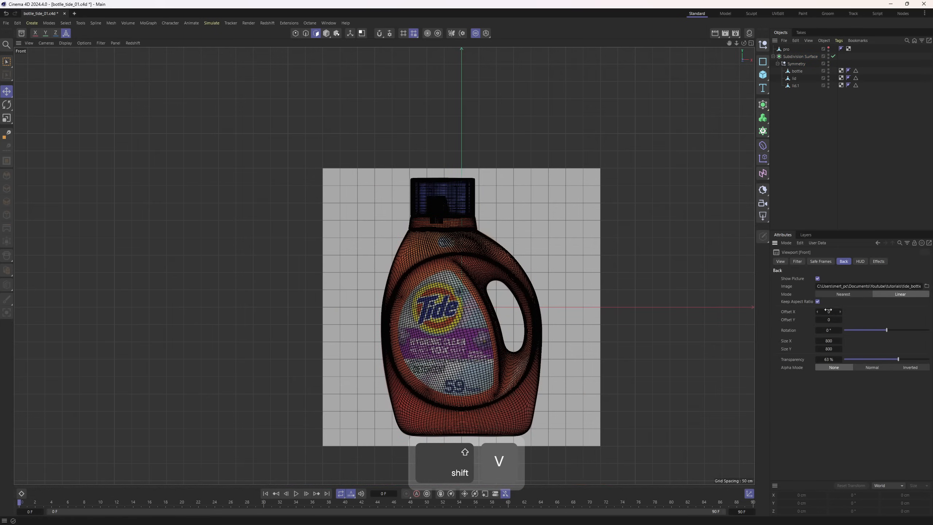
{"action": "left_click_drag", "start_coordinate": [828, 310], "coordinate": [632, 309]}
{"action": "key", "text": "n"}
{"action": "key", "text": "a"}
Step: Compare the shaded bottle's silhouette, handle and label recess with the reference image beside it
{"action": "mouse_move", "coordinate": [523, 289]}
{"action": "middle_mouse_down", "text": "alt"}
{"action": "mouse_move", "coordinate": [561, 239]}
{"action": "mouse_move", "coordinate": [596, 247]}
{"action": "mouse_move", "coordinate": [632, 215]}
{"action": "middle_mouse_up", "text": "alt"}
{"action": "scroll", "coordinate": [572, 259], "scroll_direction": "up", "scroll_amount": 5, "text": "alt"}
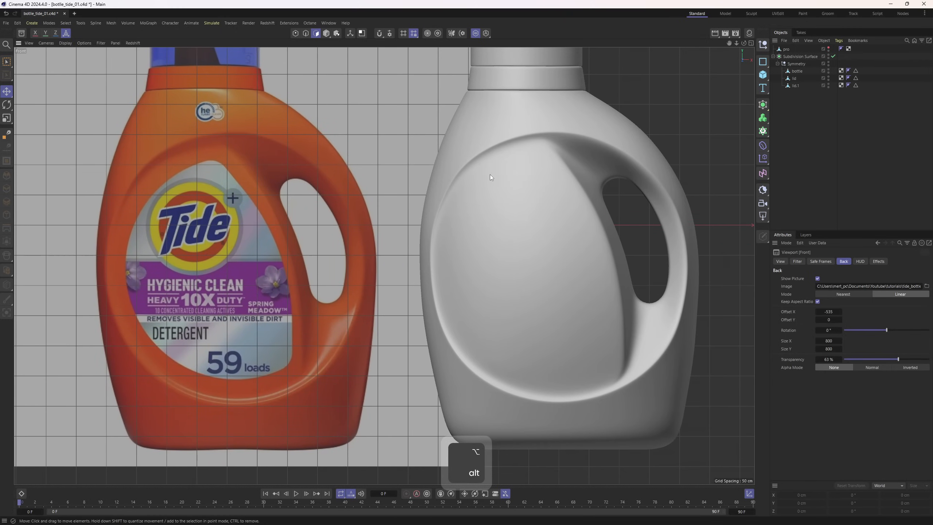
{"action": "scroll", "coordinate": [509, 148], "scroll_direction": "up", "scroll_amount": 2}
{"action": "middle_click_drag", "start_coordinate": [509, 322], "coordinate": [574, 294], "text": "alt"}
{"action": "scroll", "coordinate": [505, 257], "scroll_direction": "down", "scroll_amount": 2}
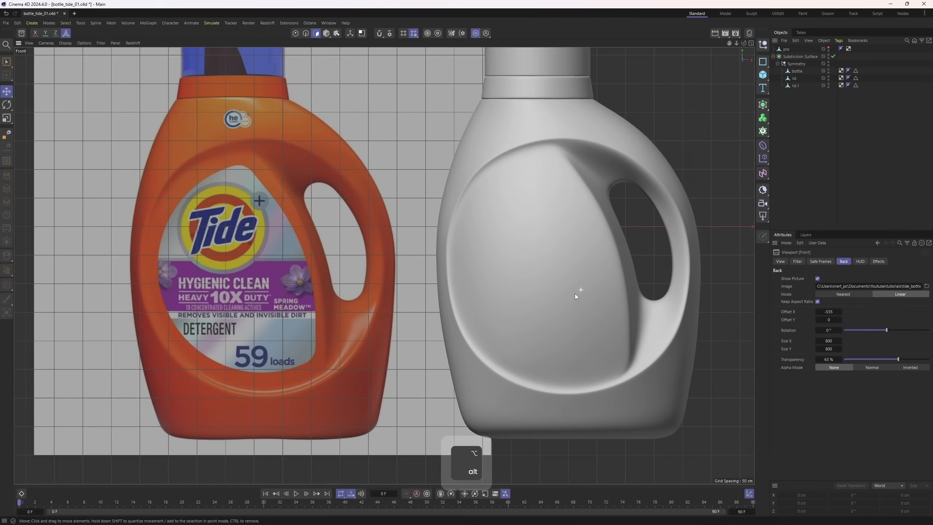
{"action": "scroll", "coordinate": [639, 351], "scroll_direction": "up", "scroll_amount": 2}
{"action": "middle_click_drag", "start_coordinate": [641, 346], "coordinate": [610, 330], "text": "alt"}
{"action": "scroll", "coordinate": [650, 365], "scroll_direction": "down", "scroll_amount": 3}
{"action": "key", "text": "F1"}
{"action": "left_click_drag", "start_coordinate": [295, 156], "coordinate": [561, 316], "text": "alt"}
{"action": "middle_click", "coordinate": [561, 316]}
Step: Create a new material in the Material Manager and assign it to the bottle object
{"action": "left_click", "coordinate": [749, 34]}
{"action": "double_click", "coordinate": [693, 135]}
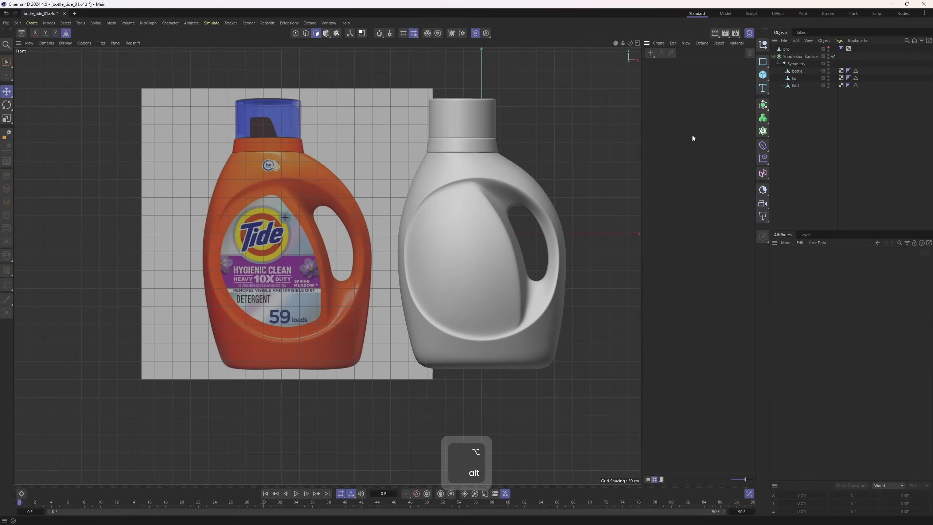
{"action": "left_click_drag", "start_coordinate": [653, 74], "coordinate": [796, 72]}
Step: Set the front view's background image transparency to 0%
{"action": "scroll", "coordinate": [424, 244], "scroll_direction": "up", "scroll_amount": 3}
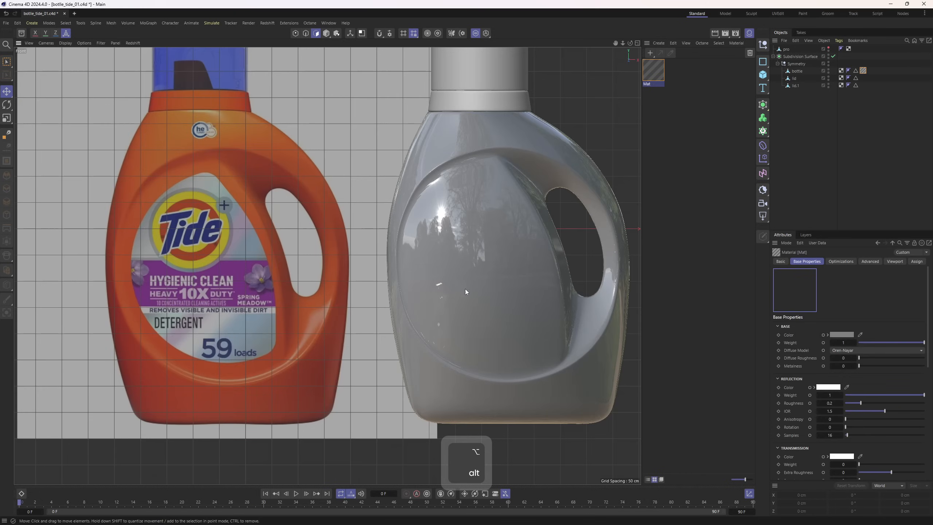
{"action": "key", "text": "shift+v"}
{"action": "left_click_drag", "start_coordinate": [897, 359], "coordinate": [840, 359]}
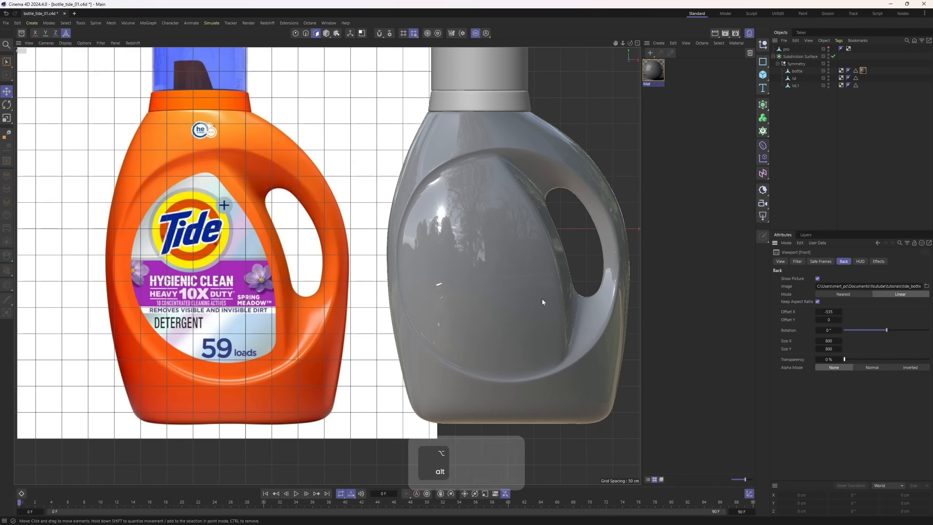
Step: Sample the orange-red of the reference bottle's body as the material's base color and set its reflection roughness to 0.295
{"action": "middle_click_drag", "start_coordinate": [542, 300], "coordinate": [600, 337], "text": "alt"}
{"action": "left_click", "coordinate": [649, 75]}
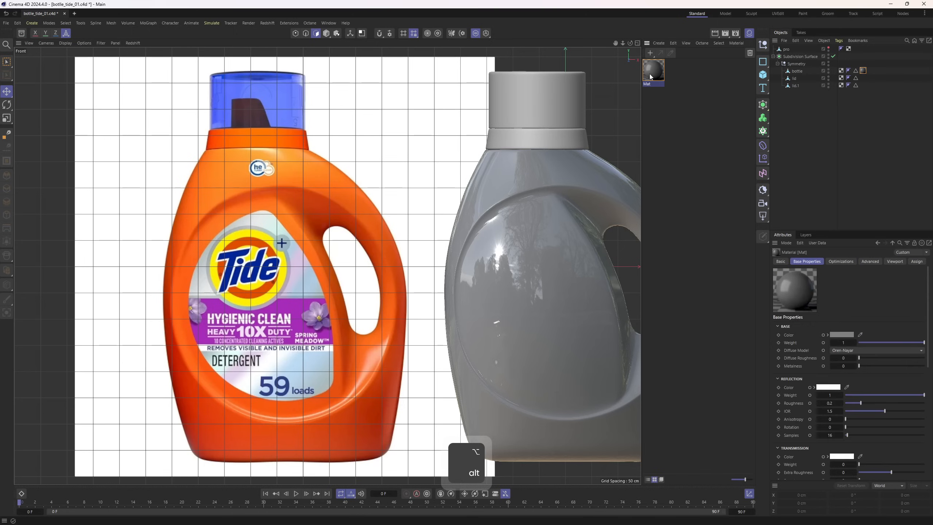
{"action": "left_click", "coordinate": [860, 335]}
{"action": "left_click", "coordinate": [310, 194]}
{"action": "left_click", "coordinate": [214, 199]}
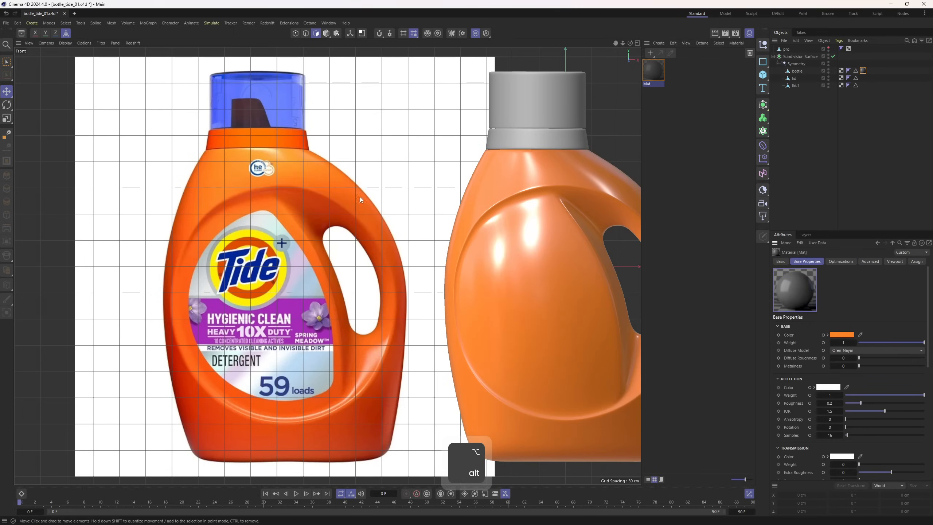
{"action": "middle_click_drag", "start_coordinate": [360, 197], "coordinate": [421, 255], "text": "alt"}
{"action": "left_click_drag", "start_coordinate": [859, 403], "coordinate": [868, 403]}
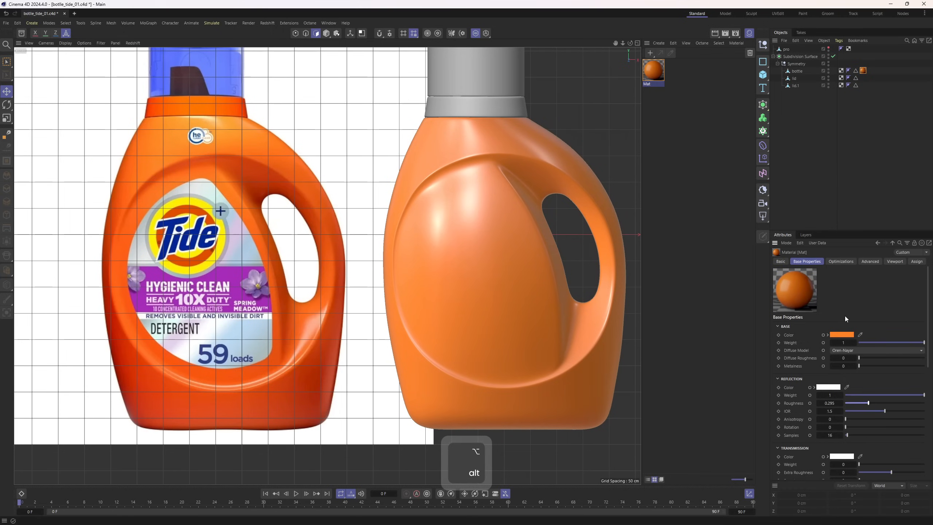
{"action": "left_click", "coordinate": [859, 334]}
{"action": "left_click", "coordinate": [123, 200]}
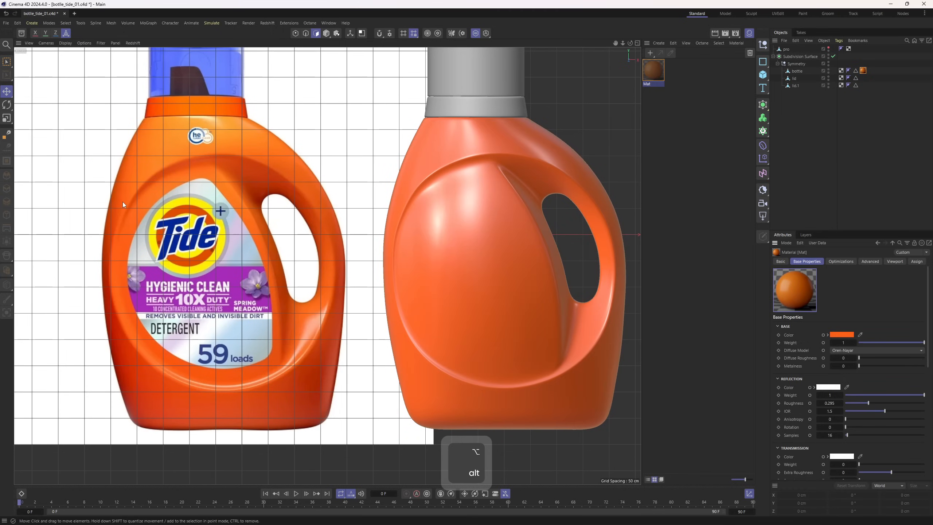
{"action": "scroll", "coordinate": [406, 250], "scroll_direction": "down", "scroll_amount": 2}
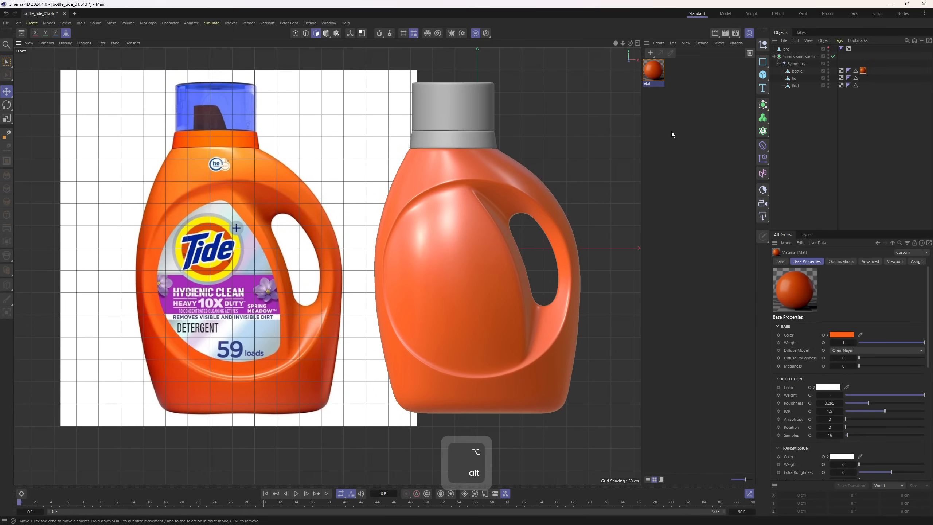
Step: Give the collar the orange material and recolor a duplicate of it with the blue of the reference cap
{"action": "left_click_drag", "start_coordinate": [652, 70], "coordinate": [674, 70], "text": "ctrl"}
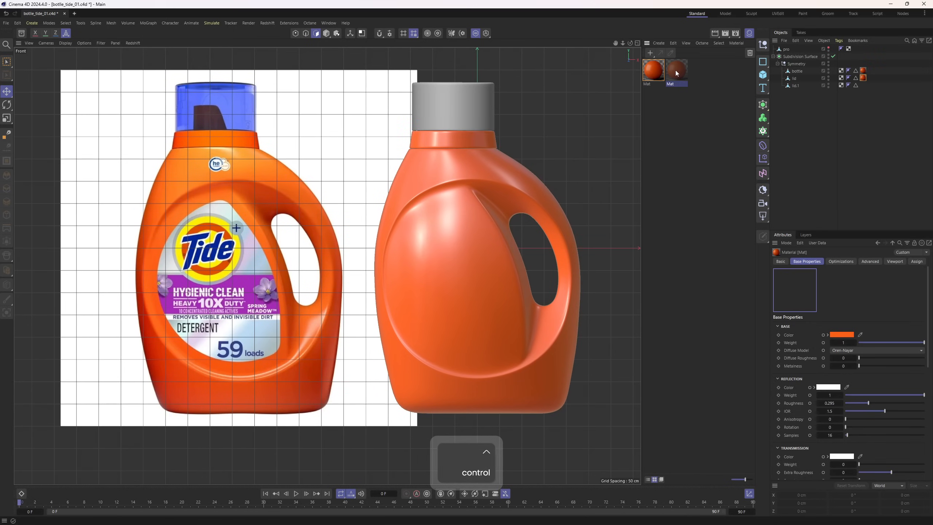
{"action": "left_click", "coordinate": [841, 335]}
{"action": "left_click", "coordinate": [860, 334]}
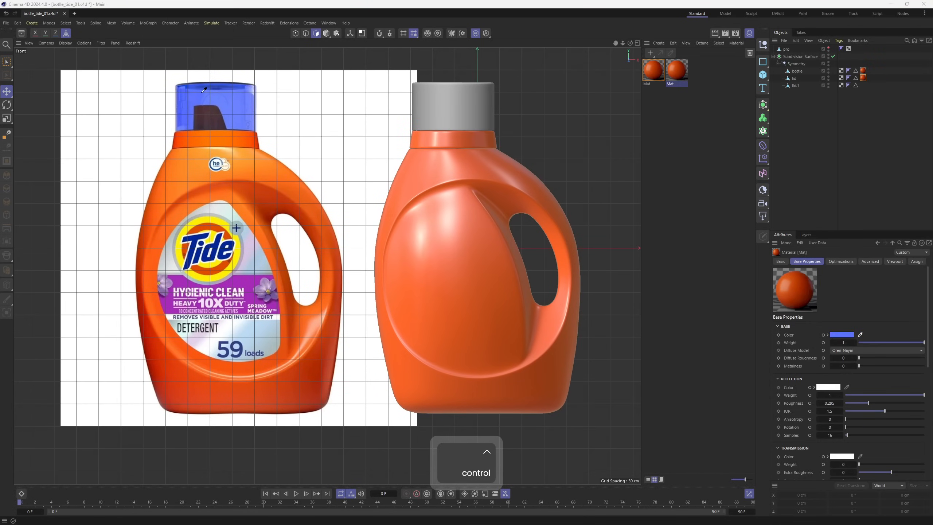
{"action": "left_click", "coordinate": [220, 88]}
Step: Assign the blue material to the cap, with transmission weight 0.607 and reflection roughness 0
{"action": "left_click_drag", "start_coordinate": [676, 70], "coordinate": [808, 86]}
{"action": "left_click", "coordinate": [683, 75]}
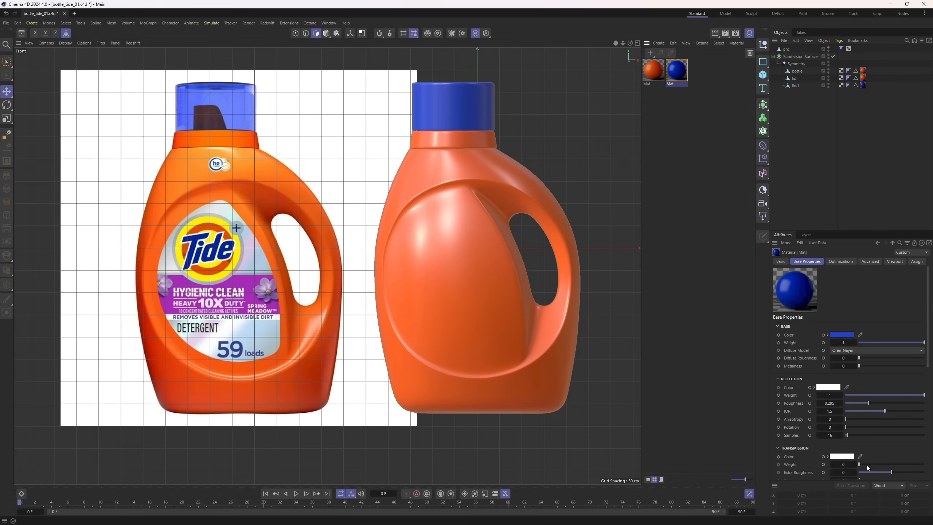
{"action": "left_click_drag", "start_coordinate": [863, 465], "coordinate": [898, 465]}
{"action": "middle_click_drag", "start_coordinate": [508, 288], "coordinate": [499, 301], "text": "alt"}
{"action": "left_click_drag", "start_coordinate": [863, 403], "coordinate": [845, 403]}
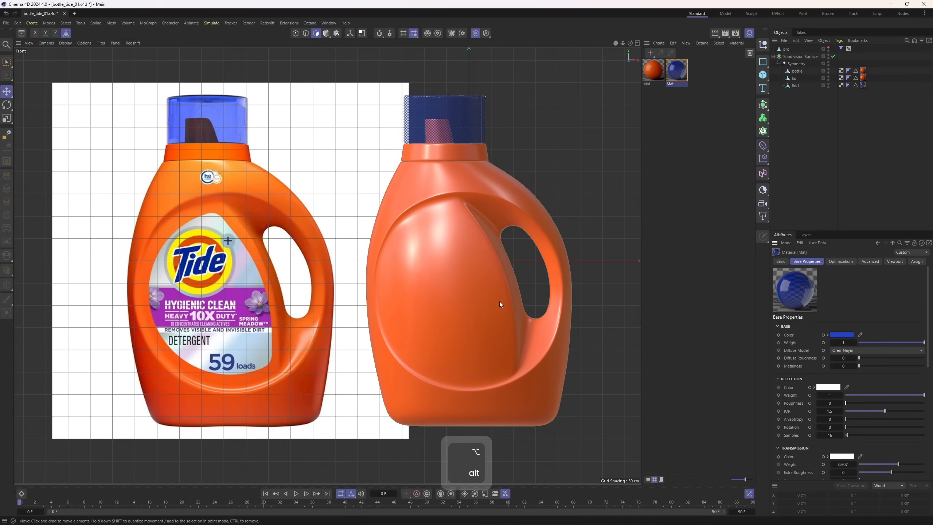
Step: Open the bottle object for point editing in the perspective view, showing its cage with the Subdivision Surface disabled
{"action": "middle_click", "coordinate": [499, 301]}
{"action": "middle_click", "coordinate": [319, 213]}
{"action": "left_click_drag", "start_coordinate": [362, 206], "coordinate": [330, 224], "text": "alt"}
{"action": "left_click", "coordinate": [796, 71]}
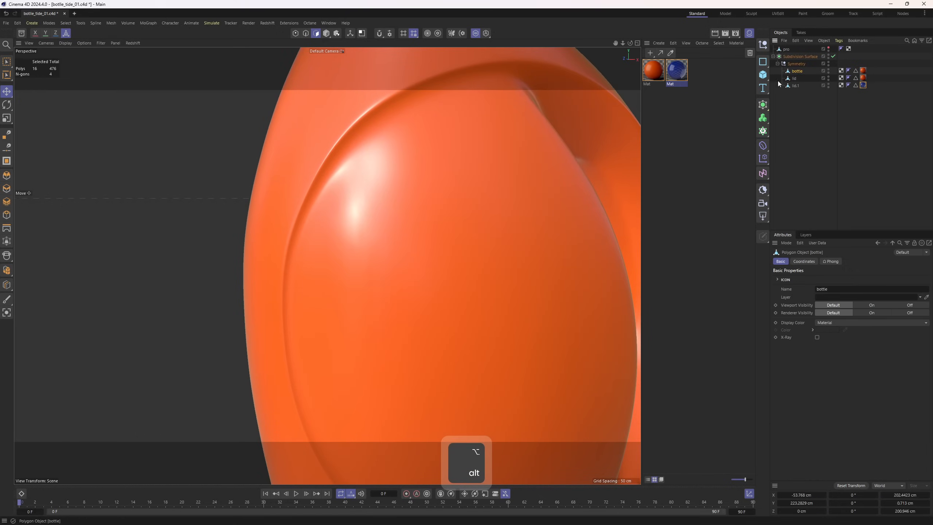
{"action": "key", "text": "1"}
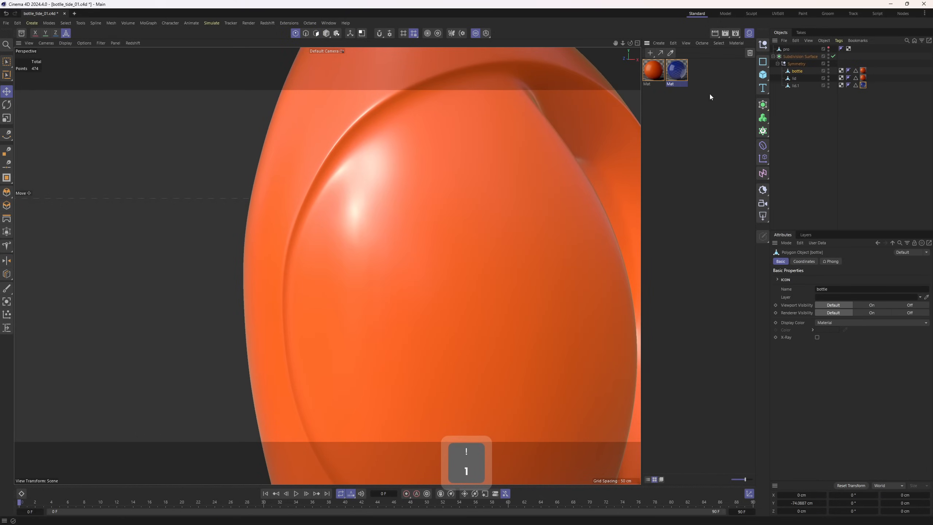
{"action": "left_click", "coordinate": [475, 33]}
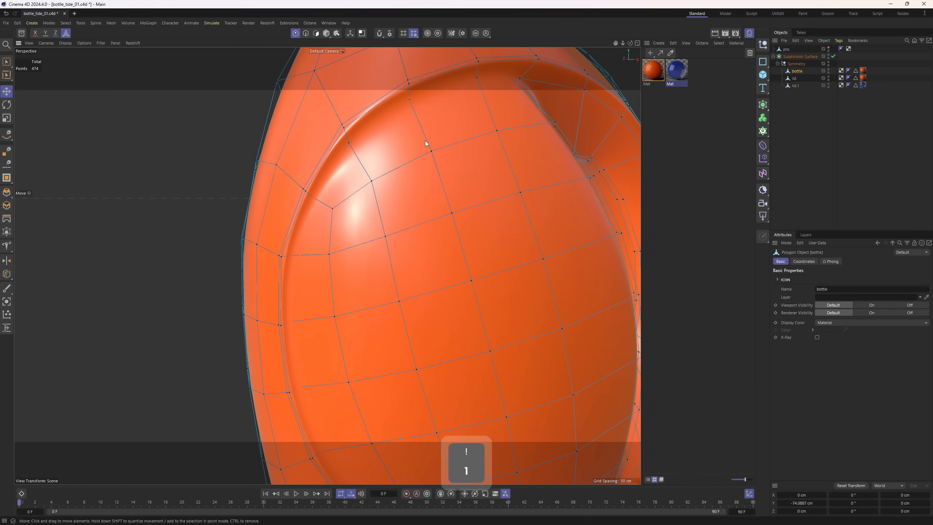
{"action": "left_click", "coordinate": [832, 56]}
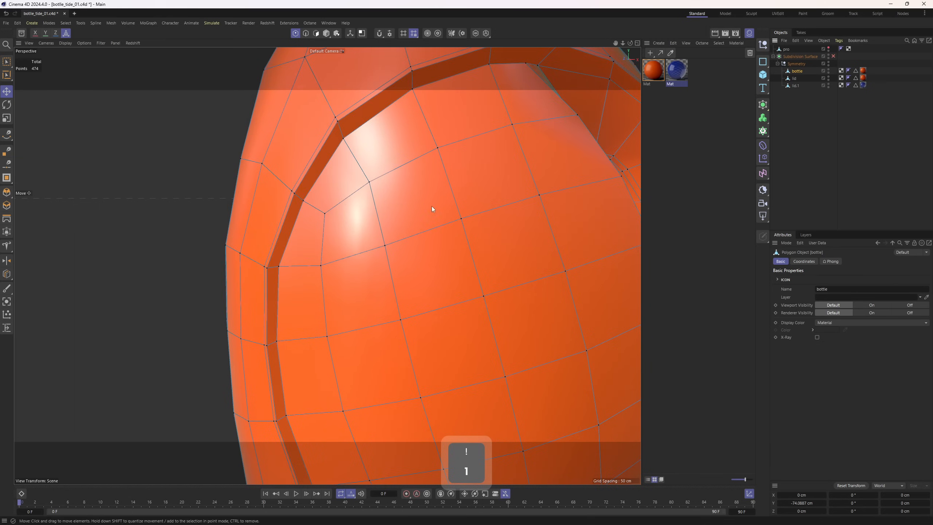
Step: Slide mesh points along their edges around the label recess to even out the bottle's topology
{"action": "key", "text": "m"}
{"action": "key", "text": "o"}
{"action": "left_click_drag", "start_coordinate": [344, 214], "coordinate": [378, 177], "text": "alt"}
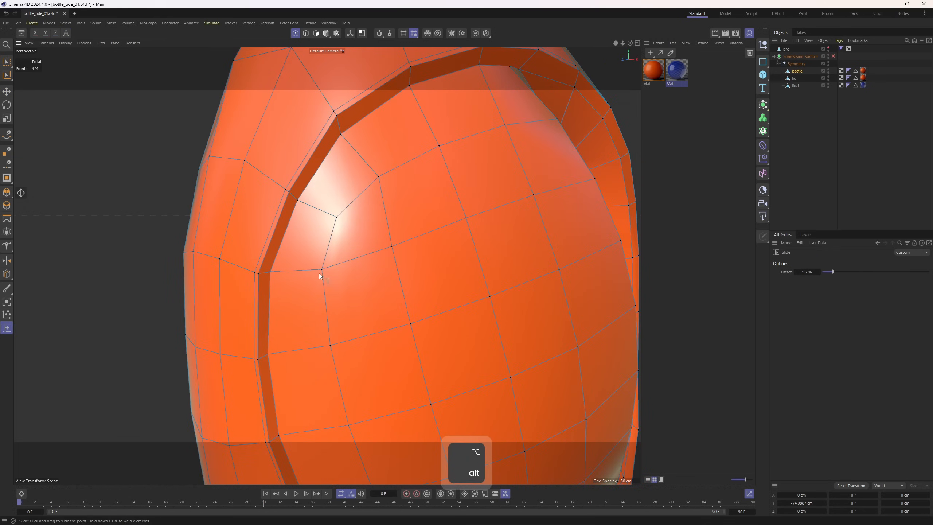
{"action": "left_click_drag", "start_coordinate": [324, 280], "coordinate": [399, 251]}
{"action": "left_click_drag", "start_coordinate": [341, 217], "coordinate": [389, 338]}
{"action": "left_click_drag", "start_coordinate": [317, 312], "coordinate": [273, 203]}
{"action": "left_click_drag", "start_coordinate": [265, 150], "coordinate": [261, 152]}
{"action": "middle_click_drag", "start_coordinate": [313, 210], "coordinate": [300, 232], "text": "alt"}
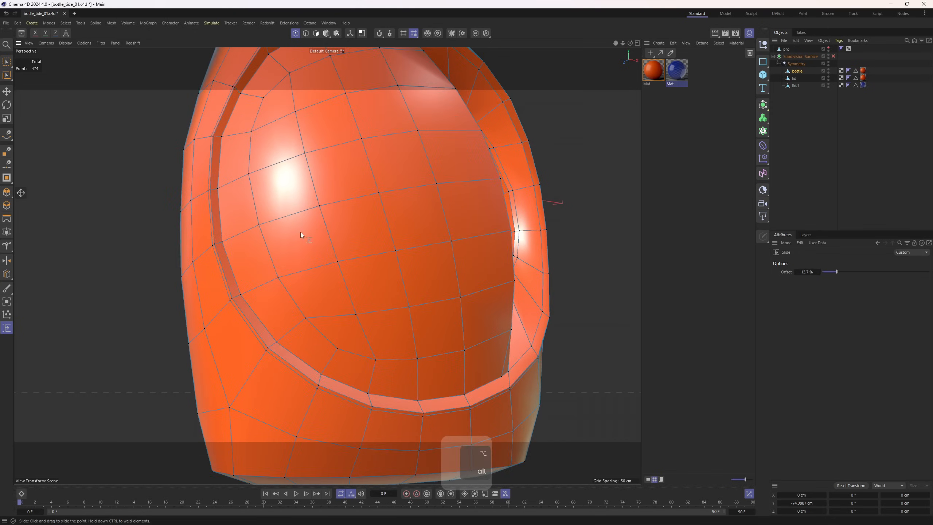
{"action": "left_click_drag", "start_coordinate": [300, 231], "coordinate": [320, 197], "text": "alt"}
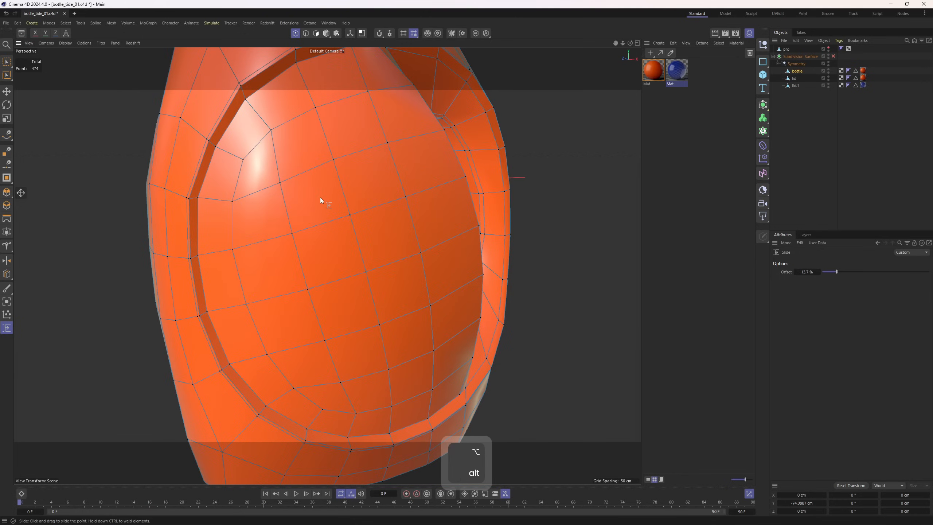
{"action": "left_click_drag", "start_coordinate": [299, 109], "coordinate": [322, 192], "text": "alt"}
Step: Return to the Move tool in point mode and re-enable the bottle's Subdivision Surface
{"action": "key", "text": "3"}
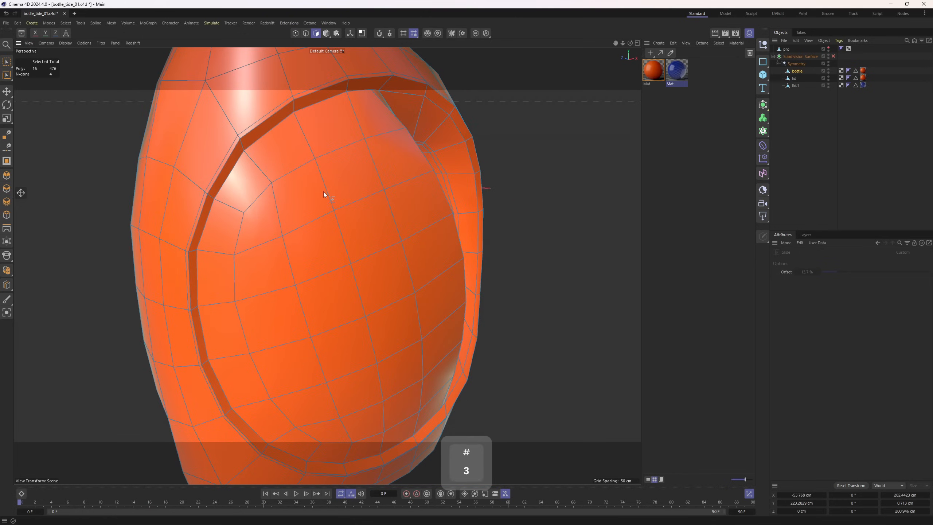
{"action": "key", "text": "e"}
{"action": "left_click_drag", "start_coordinate": [271, 321], "coordinate": [371, 274], "text": "alt"}
{"action": "key", "text": "1"}
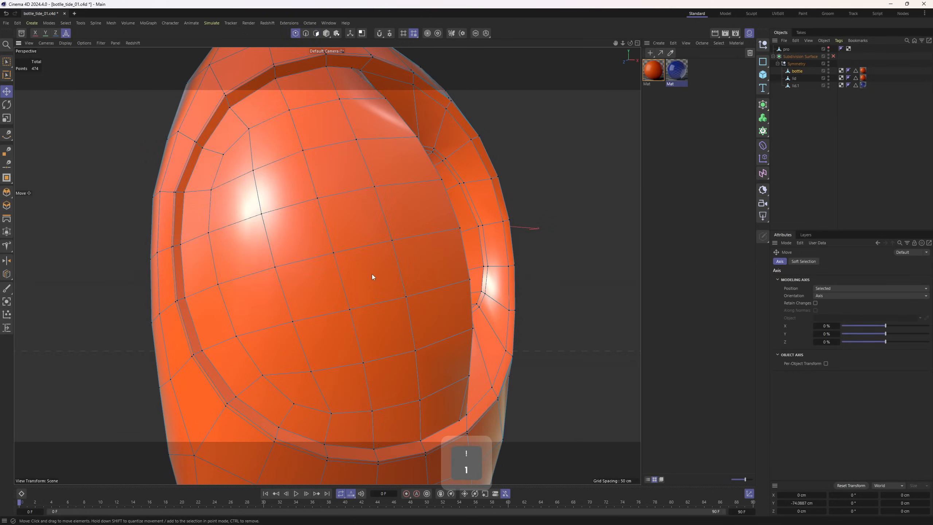
{"action": "key", "text": "q"}
{"action": "scroll", "coordinate": [371, 273], "scroll_direction": "down", "scroll_amount": 3}
{"action": "left_click_drag", "start_coordinate": [353, 172], "coordinate": [259, 233], "text": "alt"}
Step: Set the right and top views to Gouraud shading and check the bottle's shape in each
{"action": "middle_click", "coordinate": [258, 232]}
{"action": "middle_click", "coordinate": [250, 341]}
{"action": "scroll", "coordinate": [283, 305], "scroll_direction": "down", "scroll_amount": 6}
{"action": "key", "text": "n"}
{"action": "key", "text": "a"}
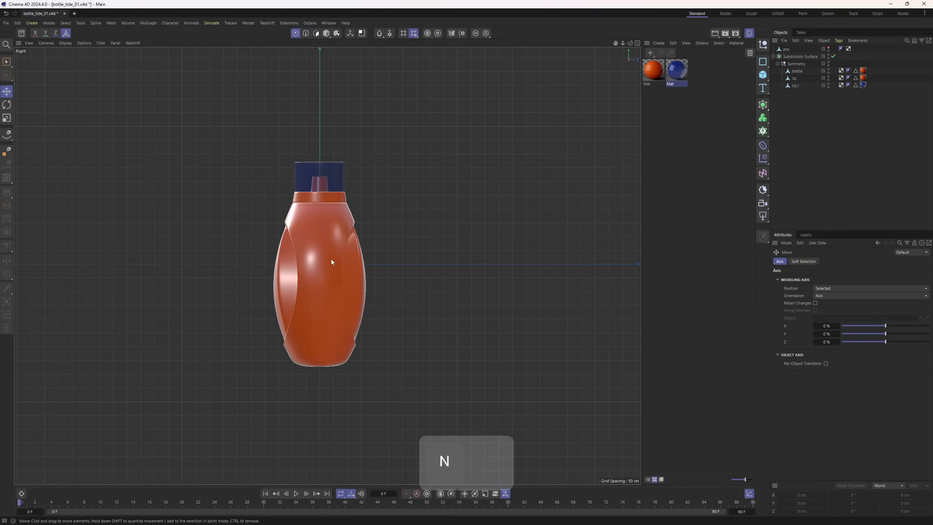
{"action": "middle_click", "coordinate": [331, 259]}
{"action": "middle_click", "coordinate": [511, 150]}
{"action": "key", "text": "n"}
{"action": "key", "text": "a"}
{"action": "middle_click_drag", "start_coordinate": [340, 251], "coordinate": [399, 200], "text": "alt"}
{"action": "right_click_drag", "start_coordinate": [399, 200], "coordinate": [415, 206], "text": "alt"}
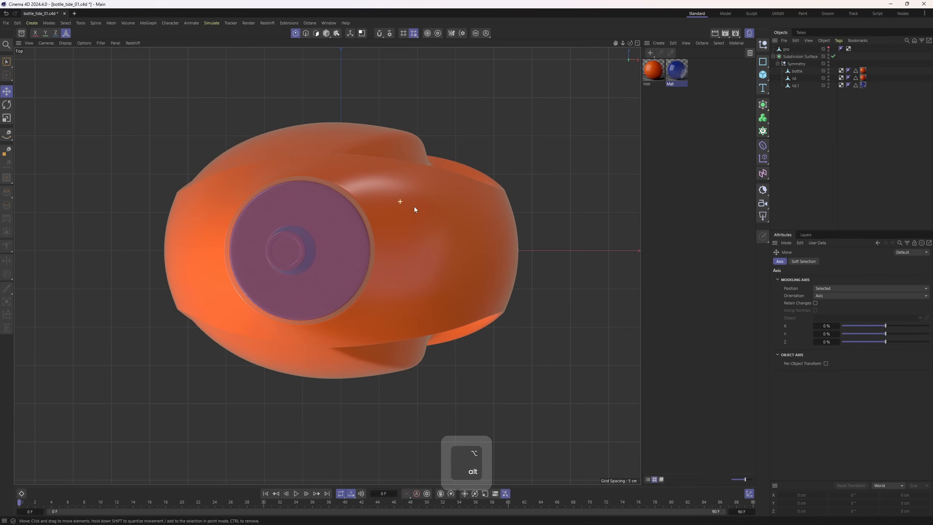
Step: Compare the colored bottle with the reference in the front view, showing and hiding the shading lines to examine its mesh
{"action": "middle_click", "coordinate": [318, 250]}
{"action": "middle_click", "coordinate": [407, 305]}
{"action": "middle_click_drag", "start_coordinate": [433, 225], "coordinate": [470, 210], "text": "alt"}
{"action": "mouse_move", "coordinate": [470, 210]}
{"action": "right_mouse_down", "text": "alt"}
{"action": "mouse_move", "coordinate": [478, 218]}
{"action": "mouse_move", "coordinate": [462, 214]}
{"action": "right_mouse_up", "text": "alt"}
{"action": "middle_click_drag", "start_coordinate": [462, 214], "coordinate": [456, 214], "text": "alt"}
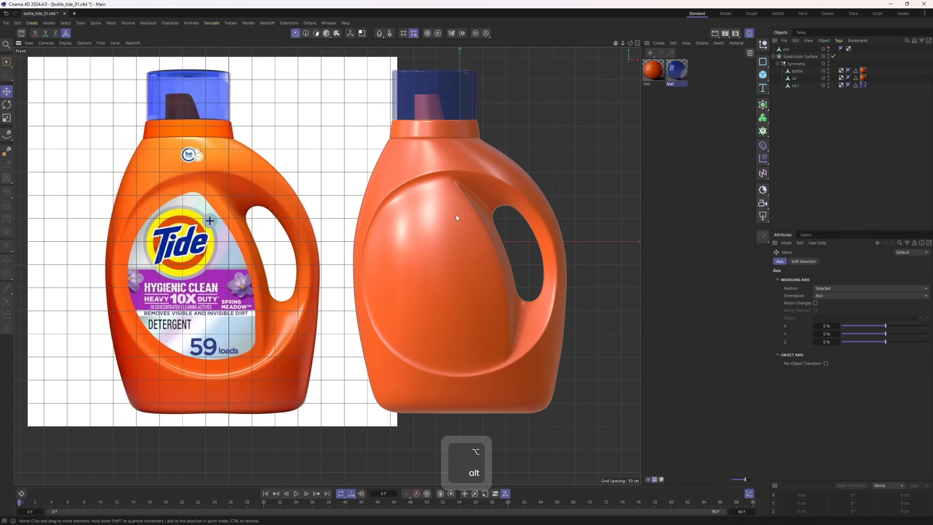
{"action": "key", "text": "n"}
{"action": "key", "text": "b"}
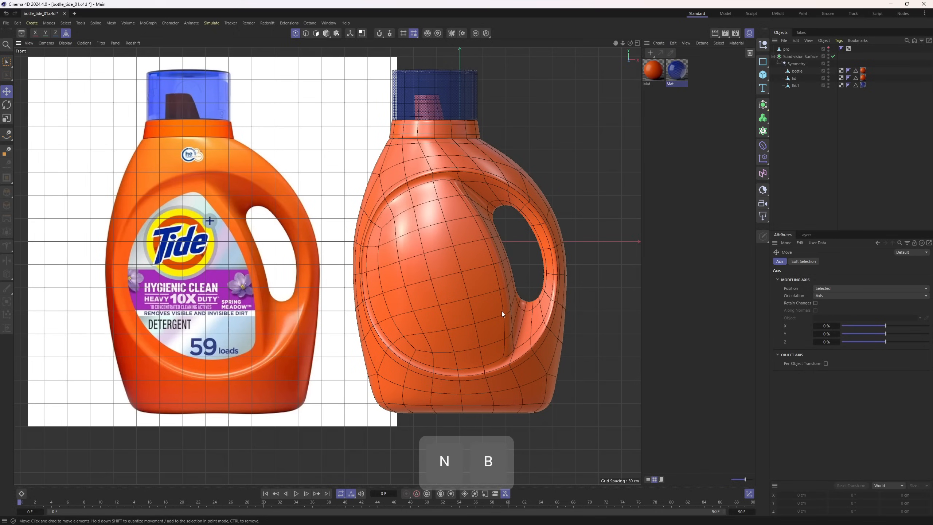
{"action": "key", "text": "n"}
{"action": "key", "text": "a"}
{"action": "mouse_move", "coordinate": [415, 316]}
{"action": "middle_mouse_down", "text": "alt"}
{"action": "mouse_move", "coordinate": [434, 232]}
{"action": "mouse_move", "coordinate": [443, 233]}
{"action": "middle_mouse_up", "text": "alt"}
{"action": "mouse_move", "coordinate": [443, 232]}
{"action": "right_mouse_down", "text": "alt"}
{"action": "mouse_move", "coordinate": [451, 236]}
{"action": "mouse_move", "coordinate": [442, 231]}
{"action": "right_mouse_up", "text": "alt"}
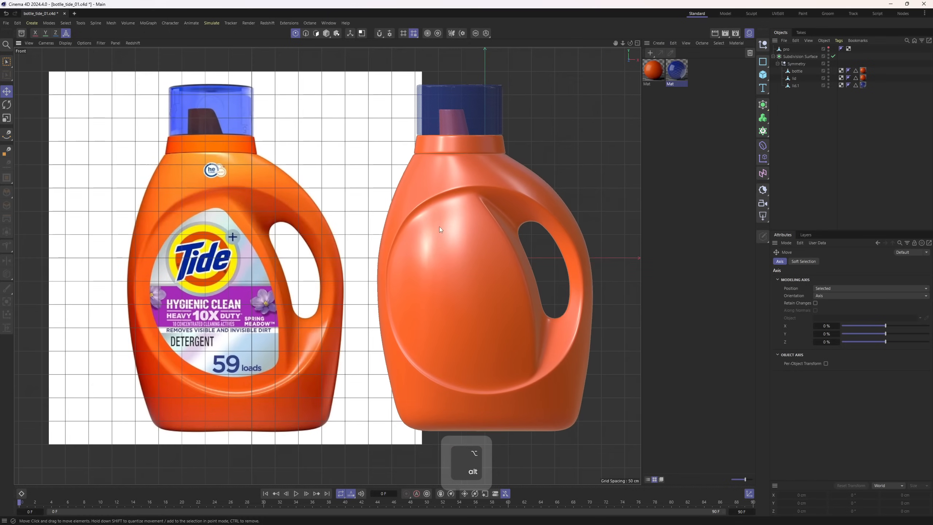
{"action": "middle_click_drag", "start_coordinate": [442, 232], "coordinate": [425, 217], "text": "alt"}
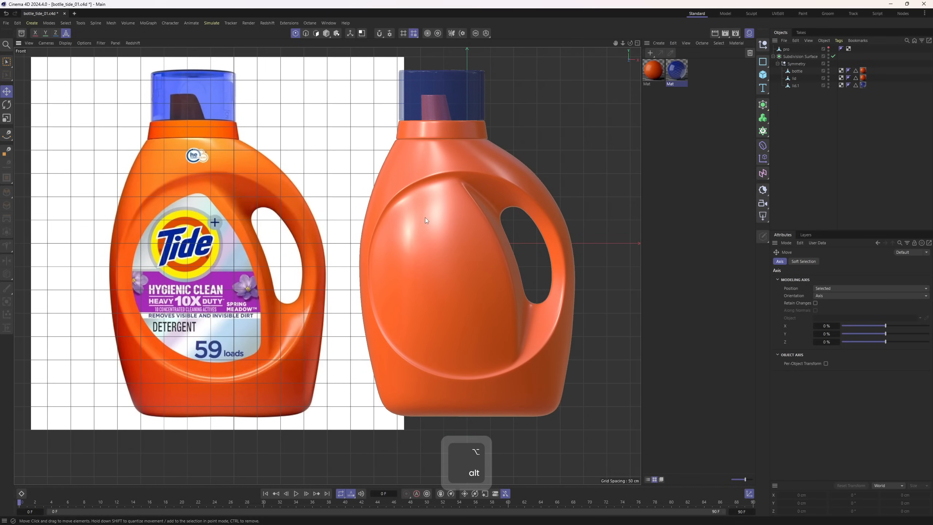
{"action": "middle_click_drag", "start_coordinate": [450, 214], "coordinate": [422, 212], "text": "alt"}
Step: Examine the finished bottle, handle and transparent cap from several angles in the Gouraud-shaded perspective view
{"action": "key", "text": "F1"}
{"action": "key", "text": "n"}
{"action": "key", "text": "a"}
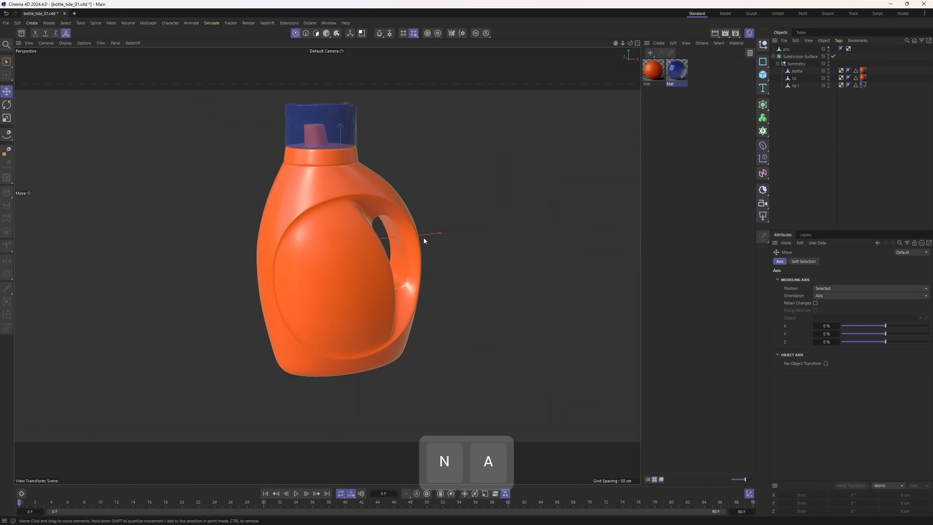
{"action": "left_click_drag", "start_coordinate": [423, 237], "coordinate": [354, 278], "text": "alt"}
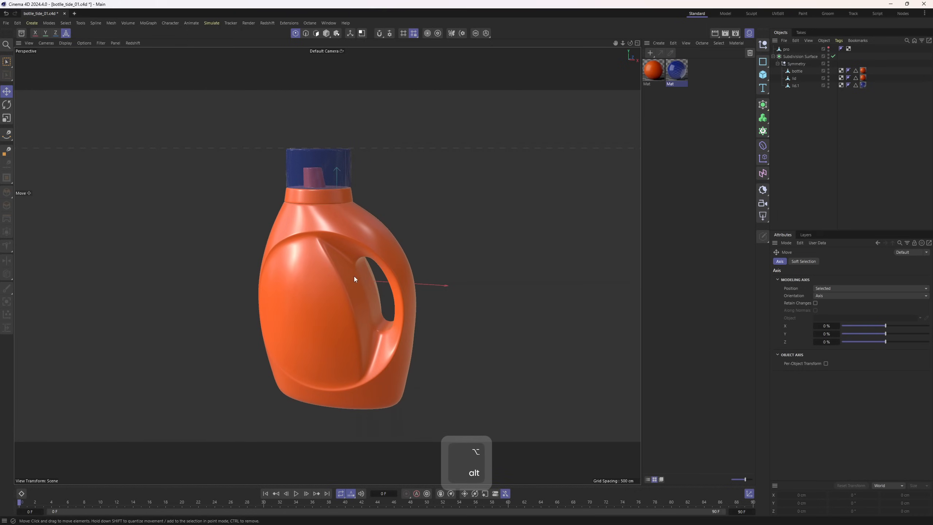
{"action": "left_click_drag", "start_coordinate": [354, 275], "coordinate": [485, 166], "text": "alt"}
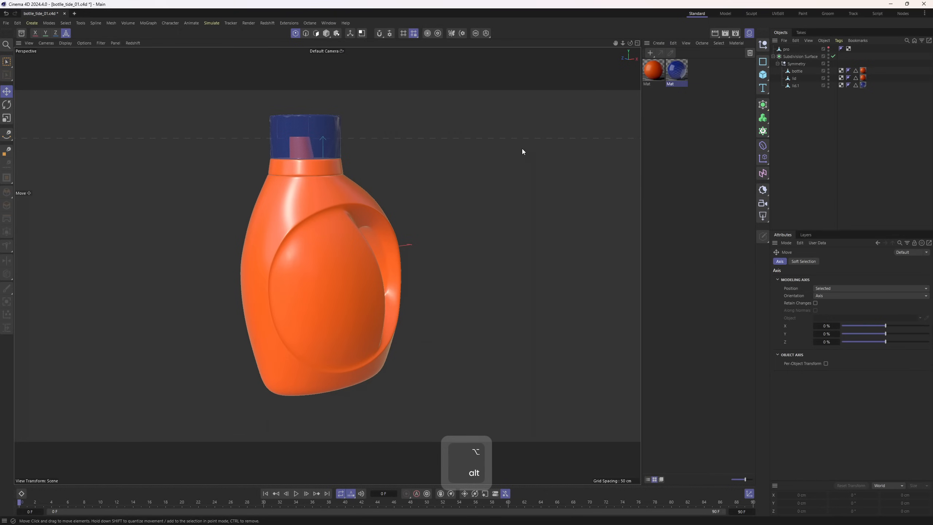
{"action": "left_click_drag", "start_coordinate": [409, 214], "coordinate": [354, 223], "text": "alt"}
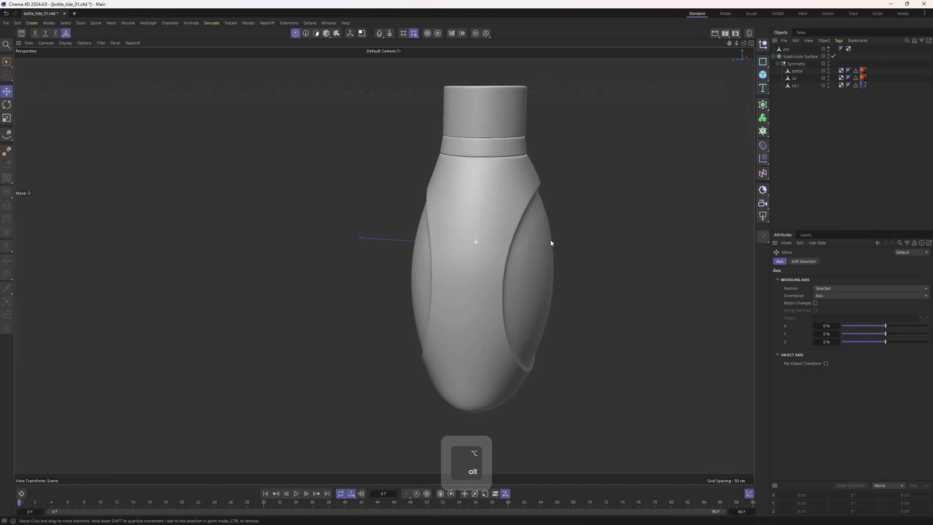